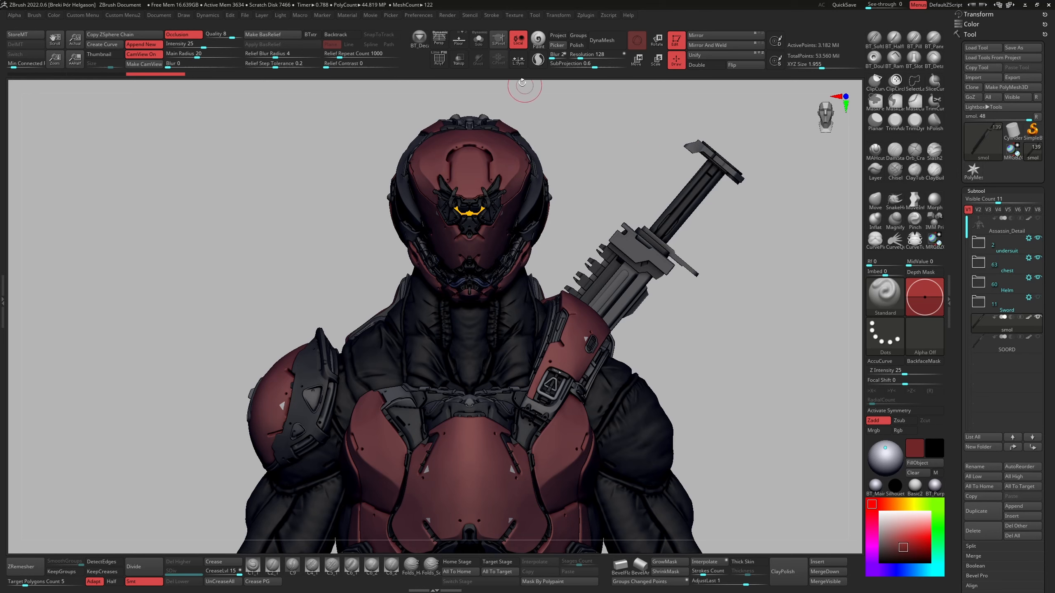
- Send the model to KeyShot with a BPR render, using KeyShot as the external renderer
left_click(455, 19)
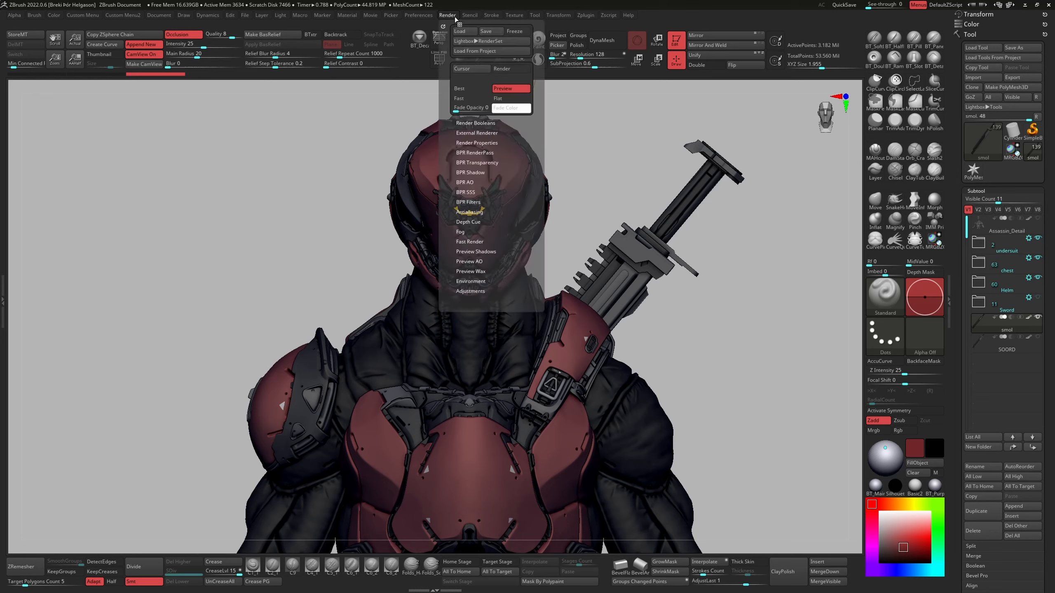
left_click(472, 133)
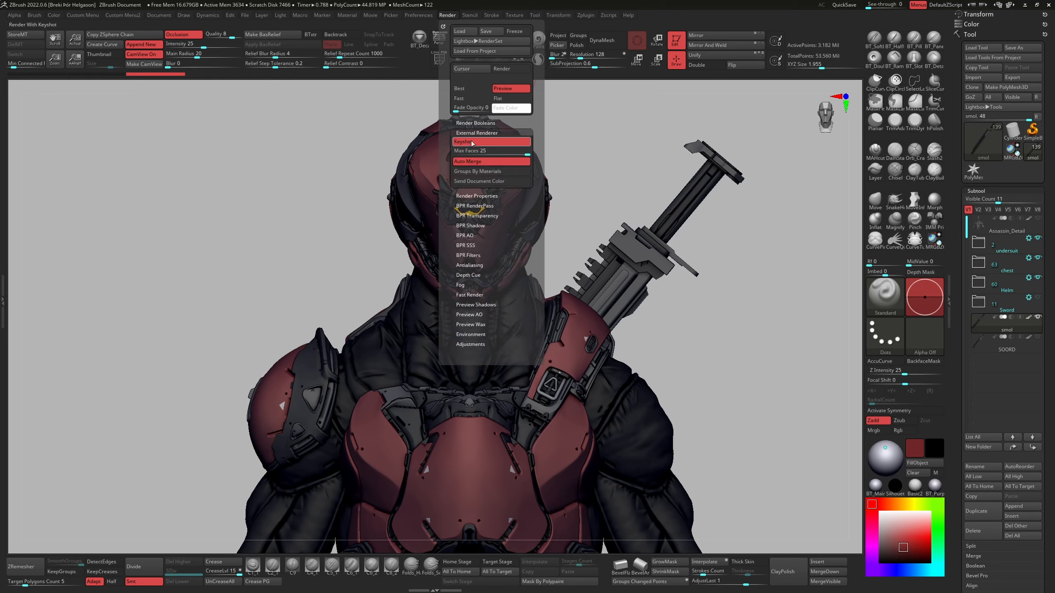
left_click(475, 205)
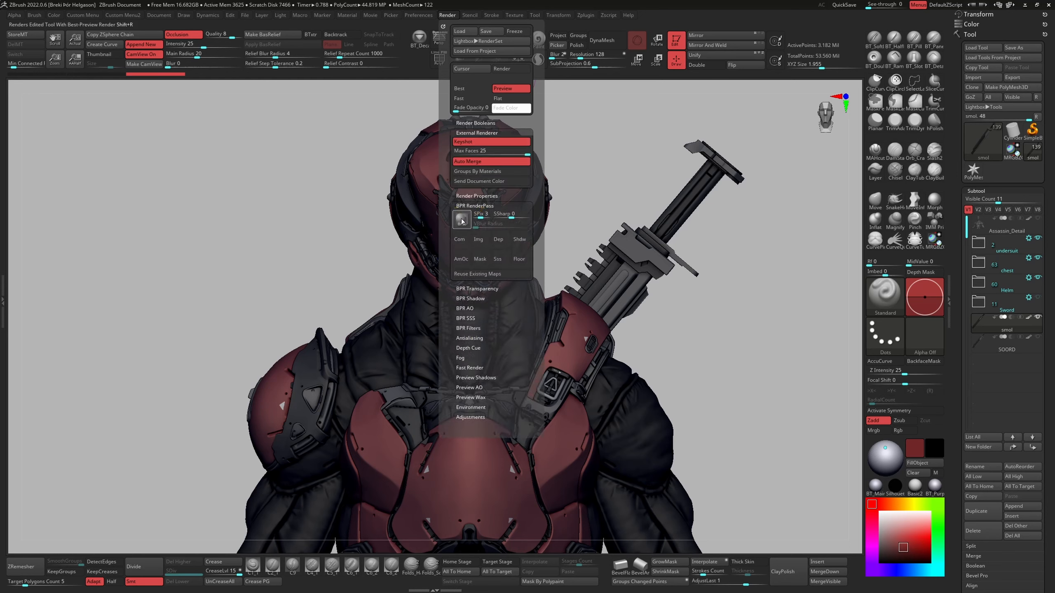
left_click(460, 224)
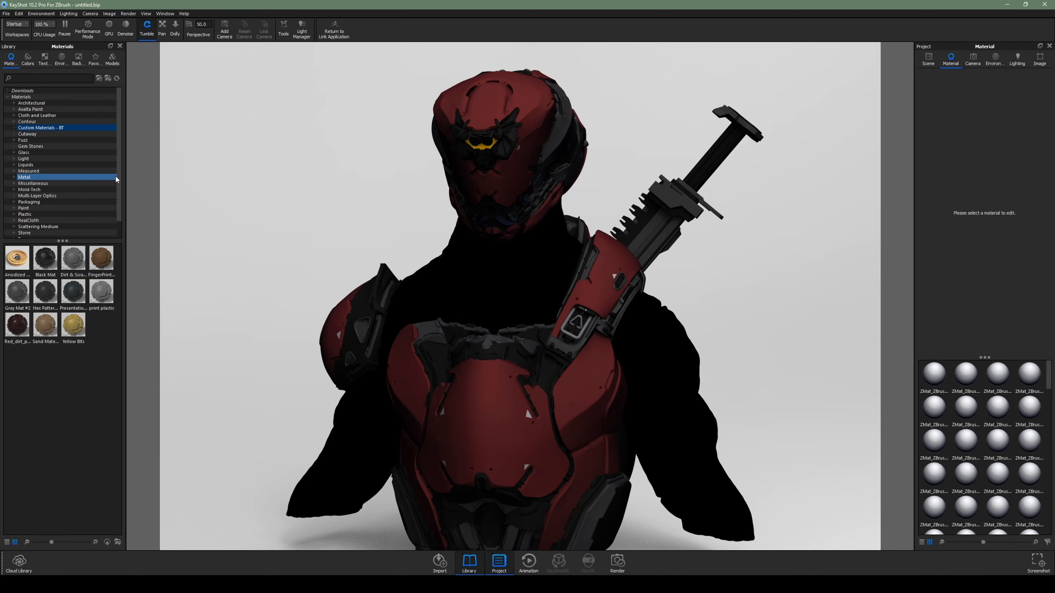
- Apply Black Mat from Custom Materials - BT to the helmet's front plate and rename the material Red Material Main
left_click_drag(119, 178, 120, 195)
left_click(47, 190)
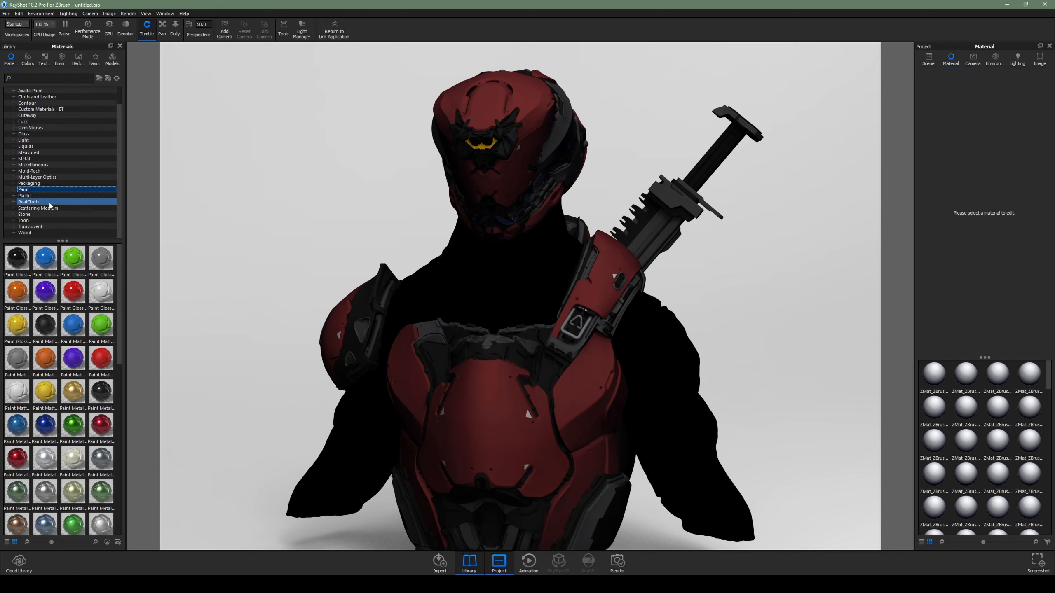
left_click(47, 108)
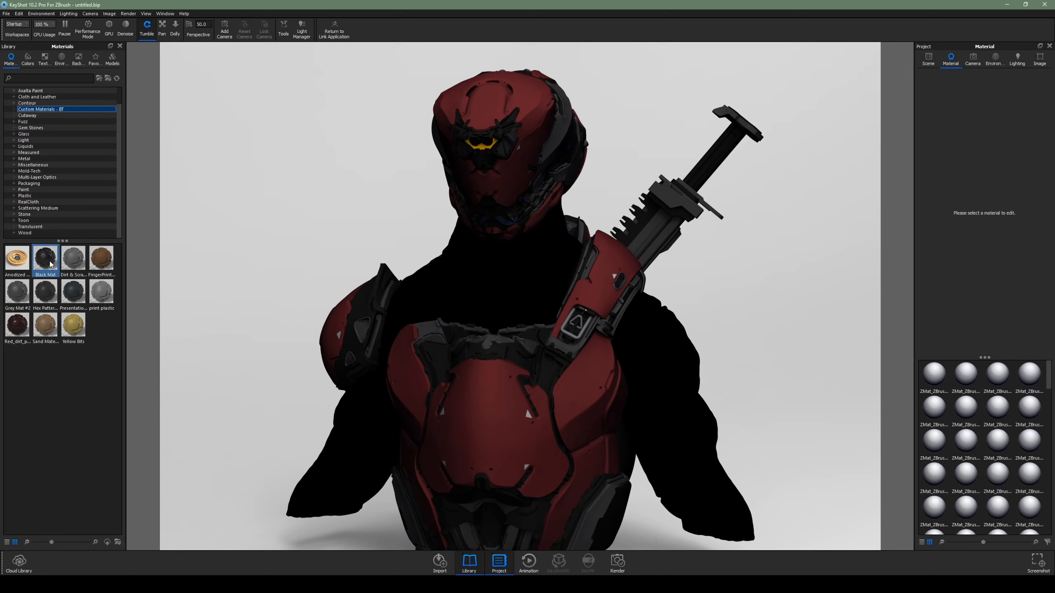
mouse_move(47, 258)
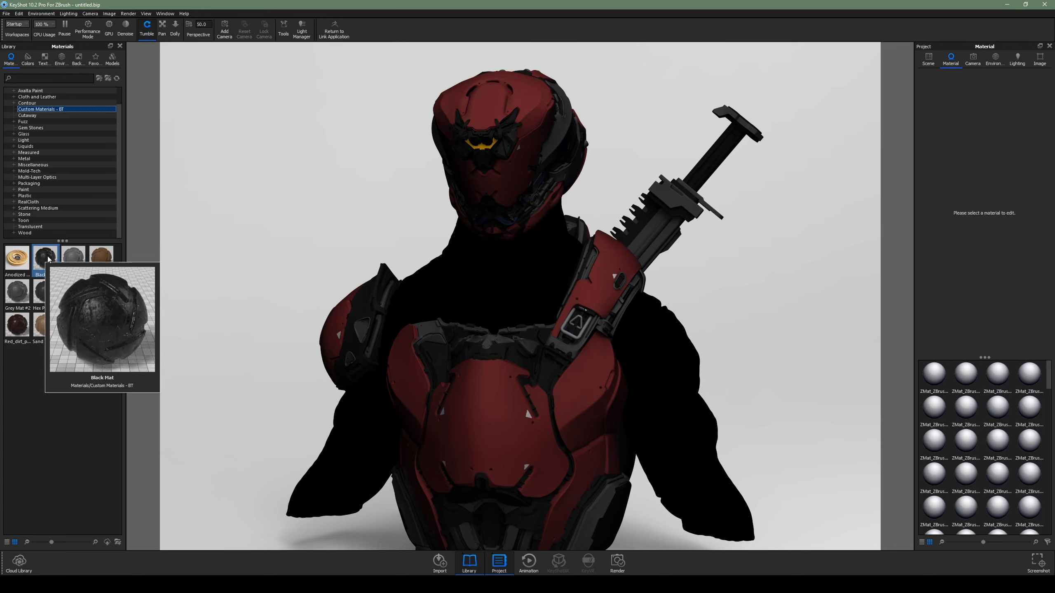
left_click_drag(48, 259, 479, 99)
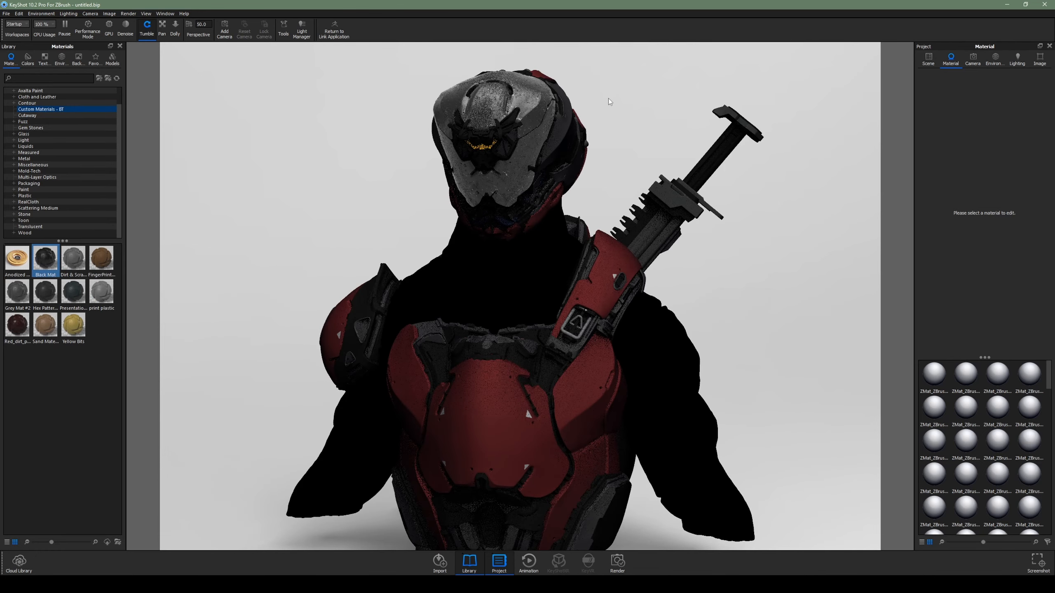
left_click_drag(609, 102, 655, 166)
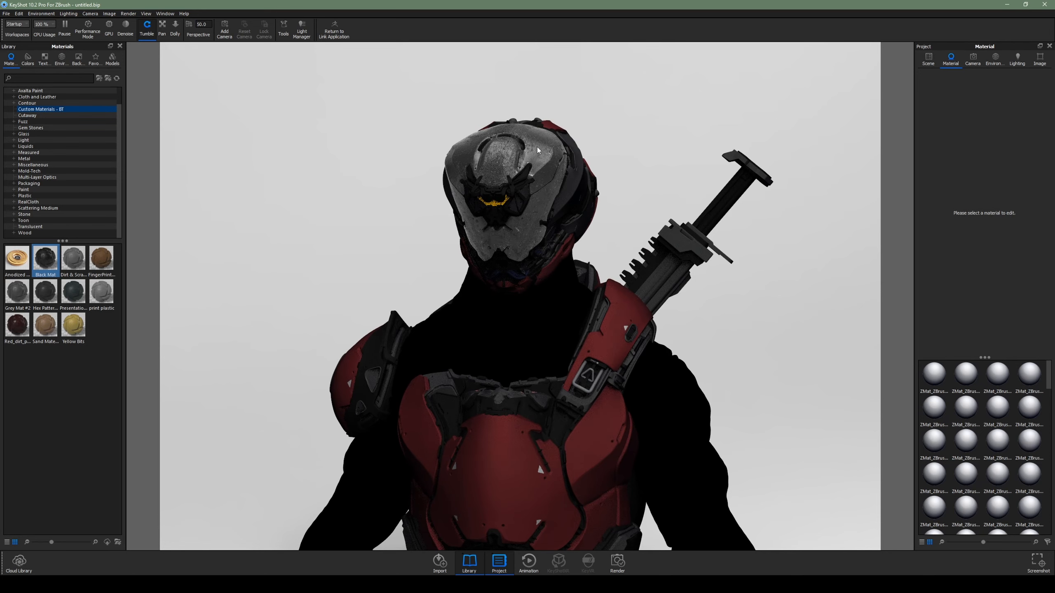
double_click(537, 148)
left_click_drag(978, 77, 930, 77)
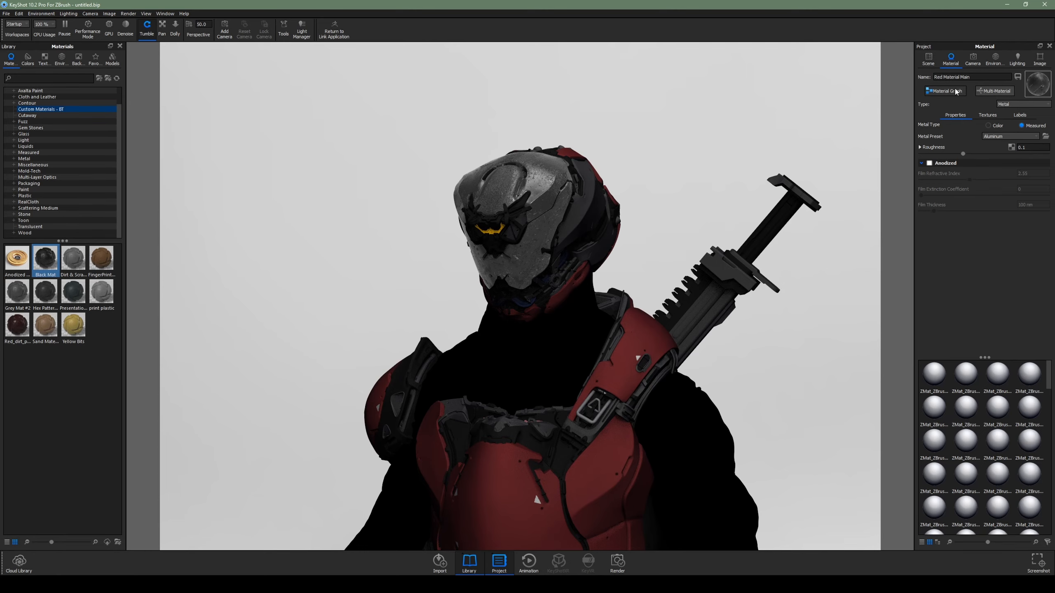
- Set the Paint node of Red Material Main to a dark red with red 112 and blue 40
left_click(944, 91)
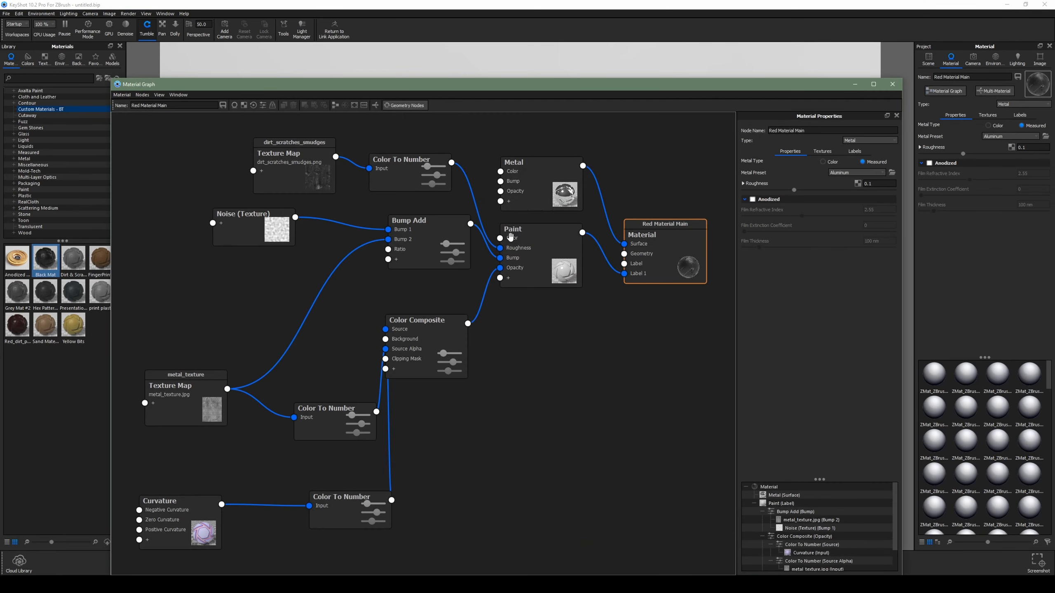
left_click(557, 276)
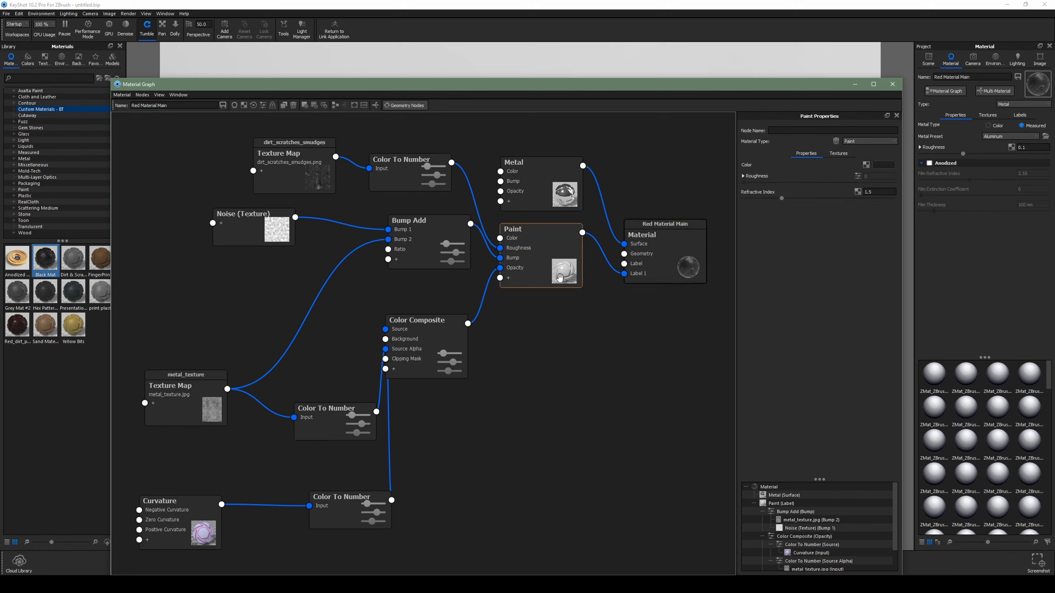
left_click(883, 164)
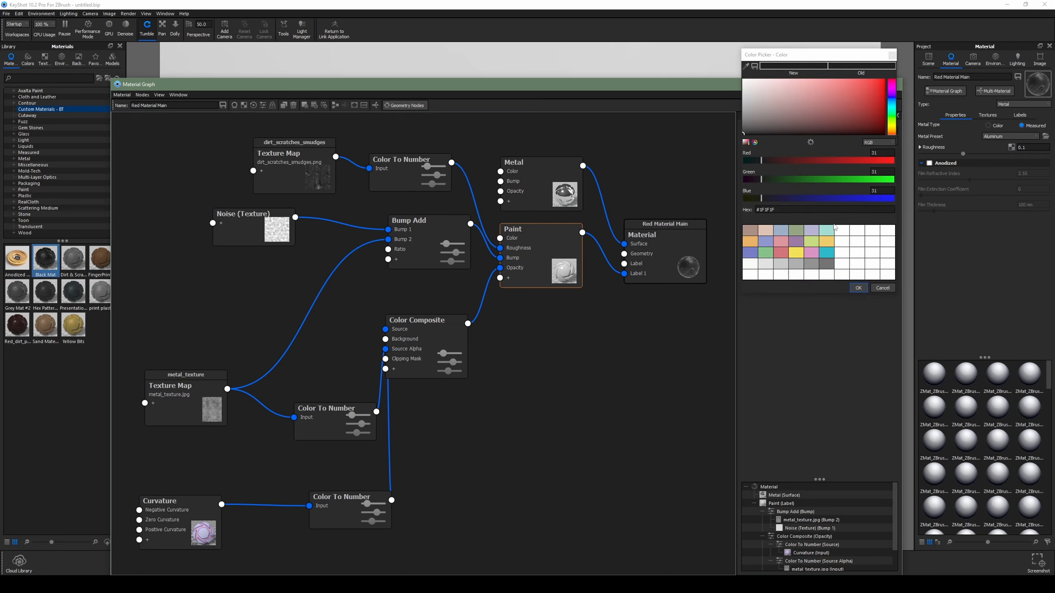
left_click(856, 152)
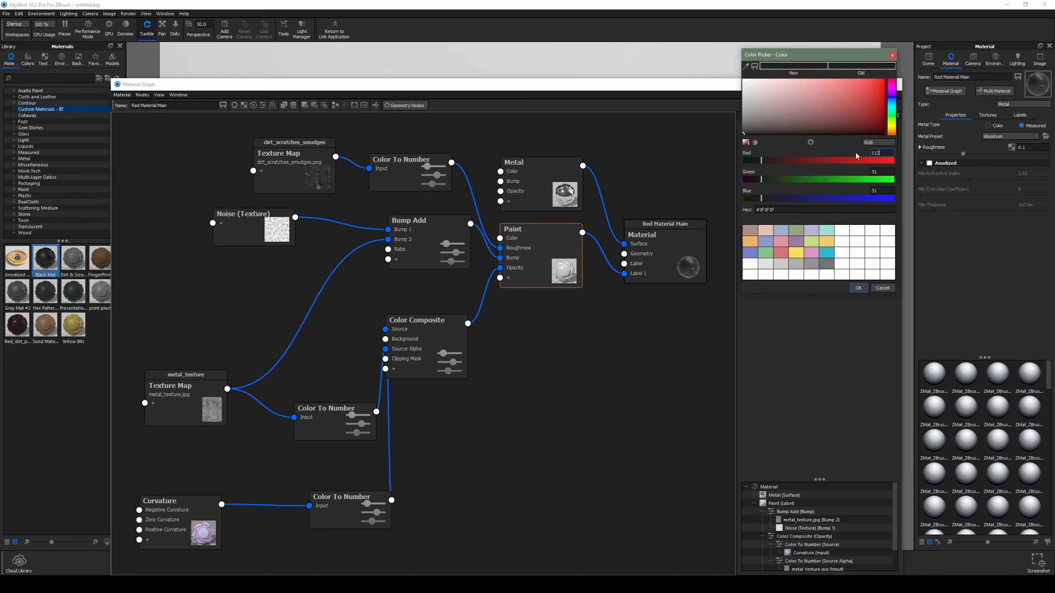
left_click(880, 170)
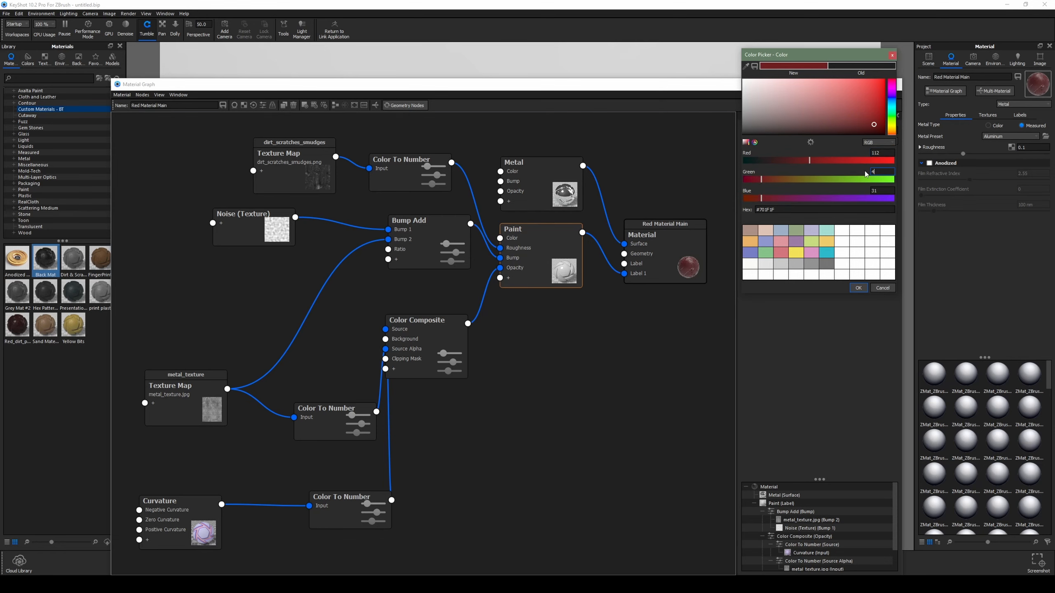
left_click(879, 190)
type("40")
left_click(863, 287)
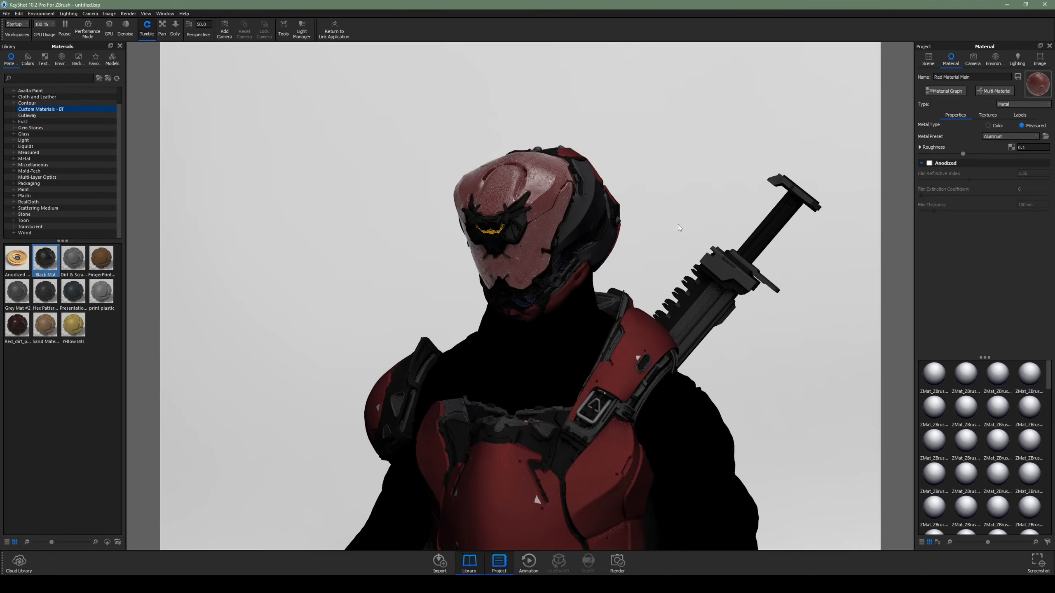
- Paste Red Material Main onto the shoulder armor and chest plate, and turn on Performance Mode
left_click_drag(579, 182, 634, 387)
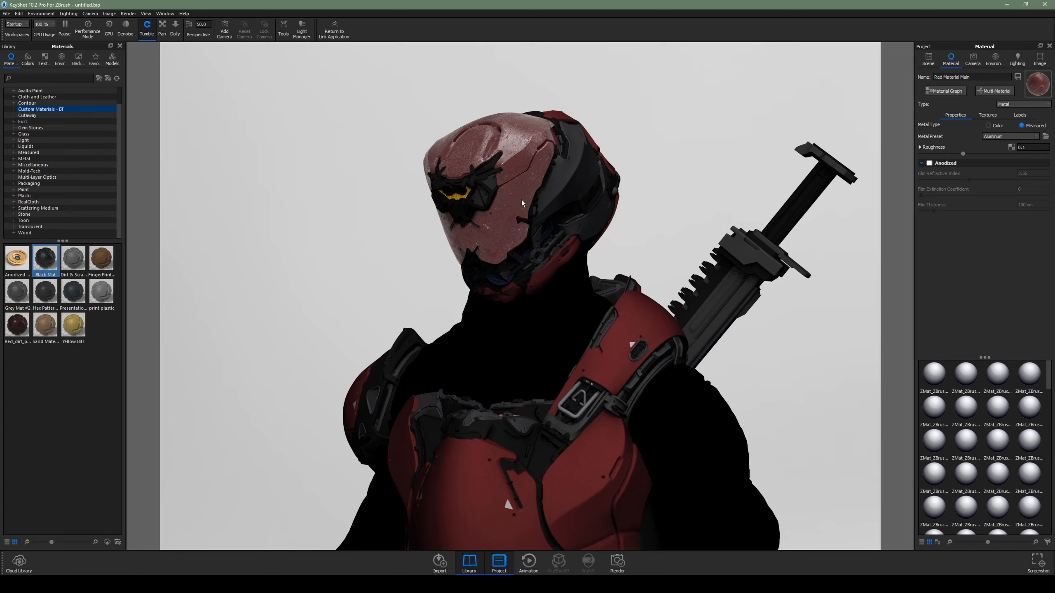
right_click(644, 319, "shift")
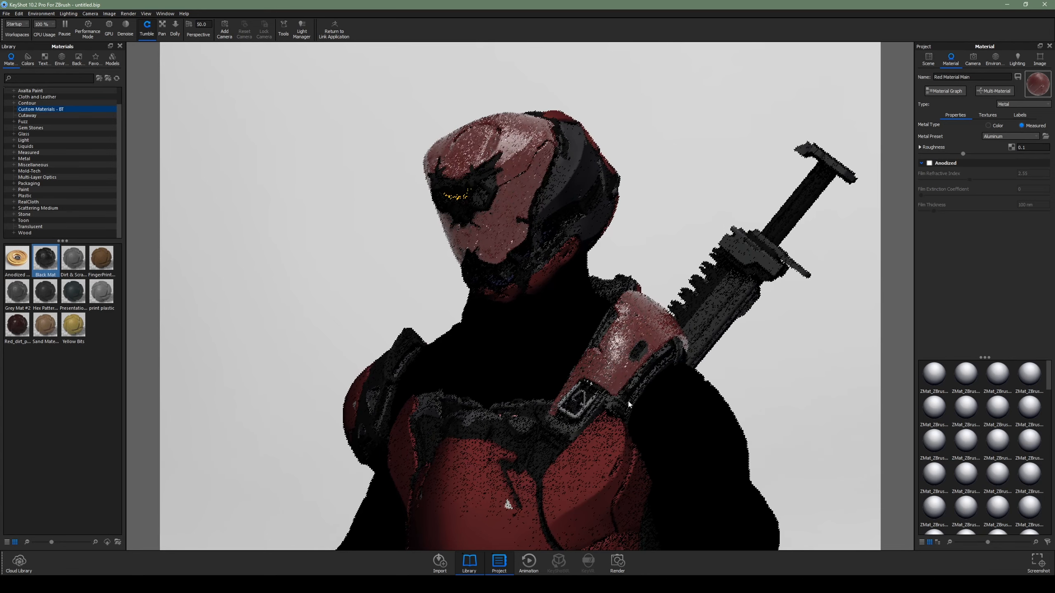
right_click(599, 468, "shift")
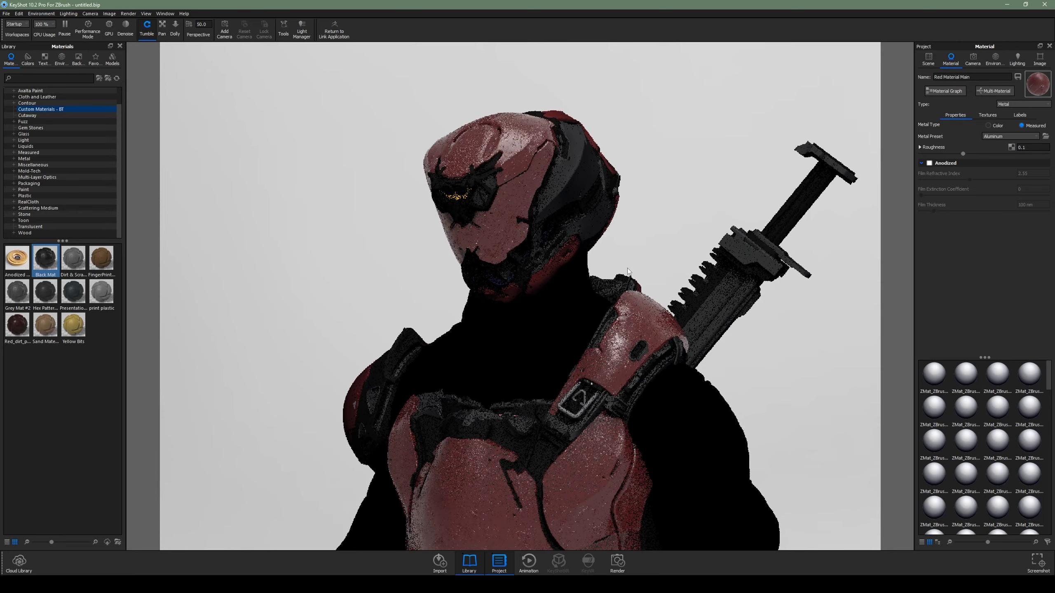
mouse_move(627, 268)
left_mouse_down()
mouse_move(615, 242)
mouse_move(491, 248)
mouse_move(617, 240)
mouse_move(637, 251)
left_mouse_up()
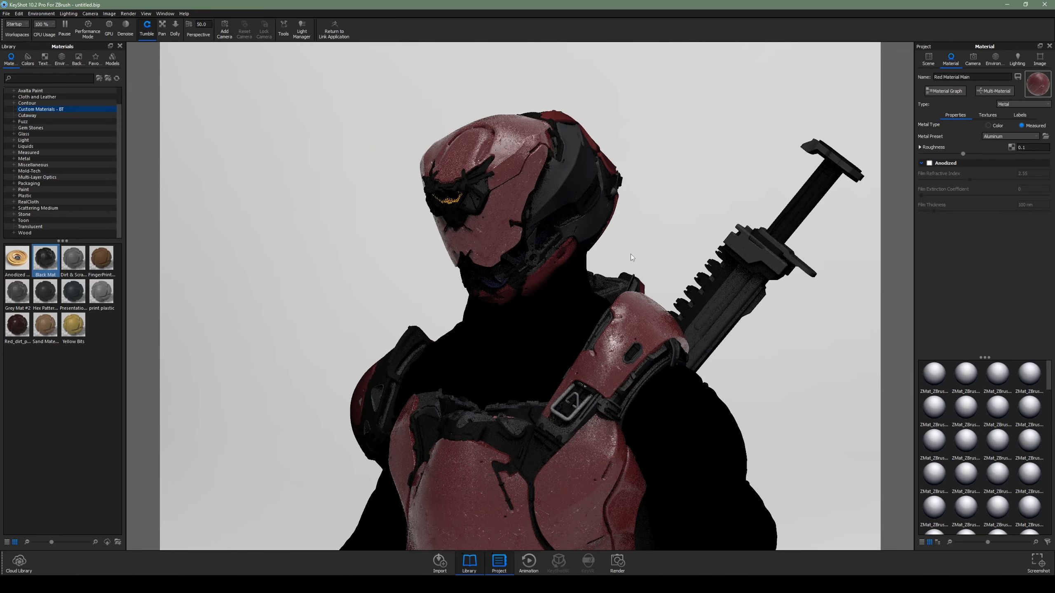
left_click(88, 34)
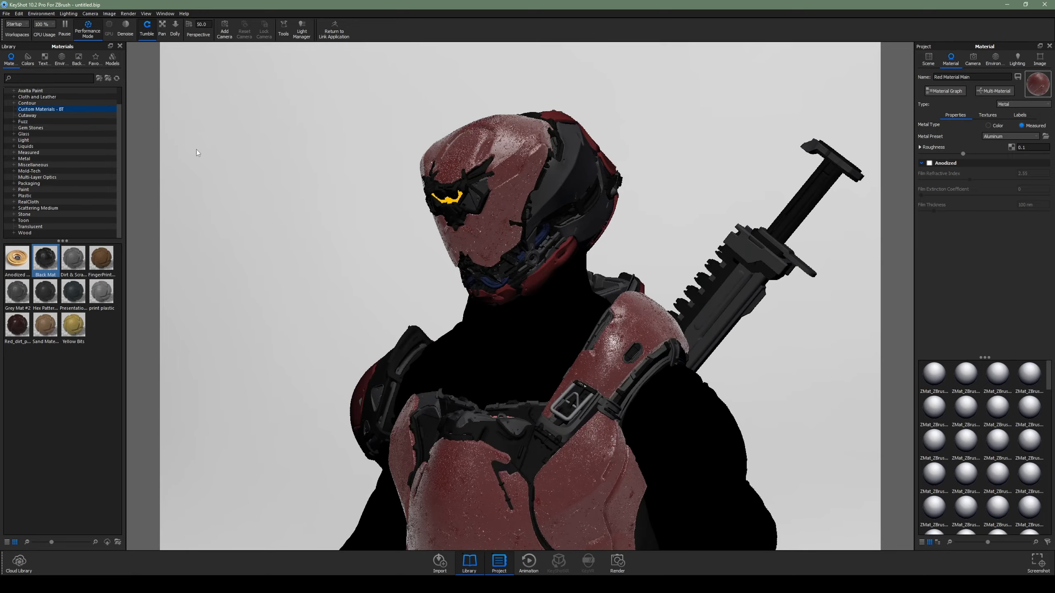
- Paste the Grey mat material onto more of the helmet's side parts and the armor trim
left_click_drag(679, 199, 663, 252)
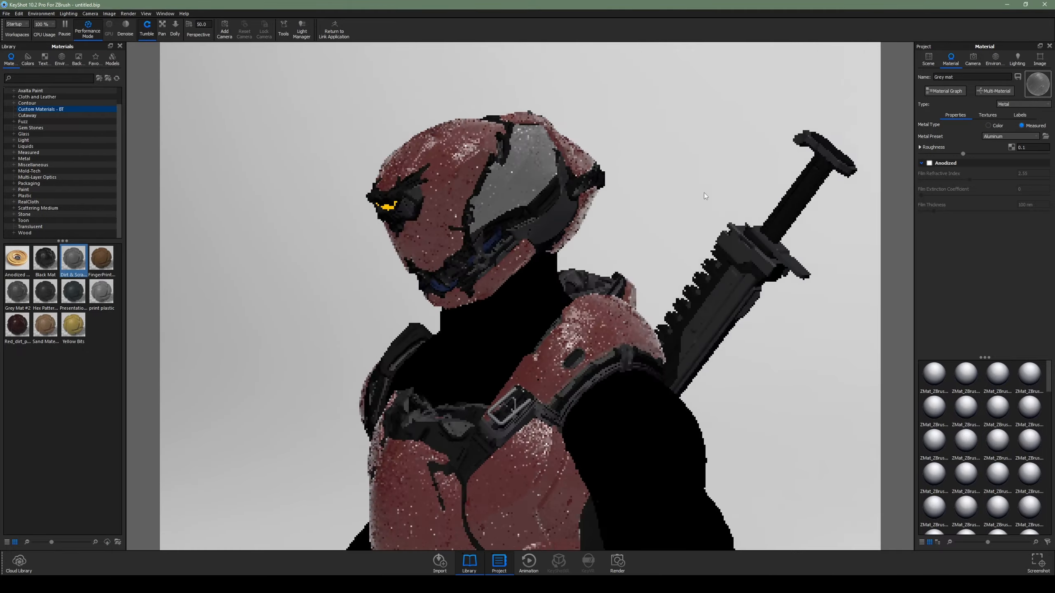
left_click_drag(703, 193, 539, 270)
scroll(510, 328, "up", 2)
scroll(615, 273, "up", 4)
right_click(631, 237, "shift")
right_click(644, 265, "shift")
scroll(614, 274, "down", 4)
left_click_drag(665, 249, 527, 353)
scroll(511, 291, "down", 3)
- Apply the Hex Pattern Glossy material to the undersuit around the neck and arms
mouse_move(38, 292)
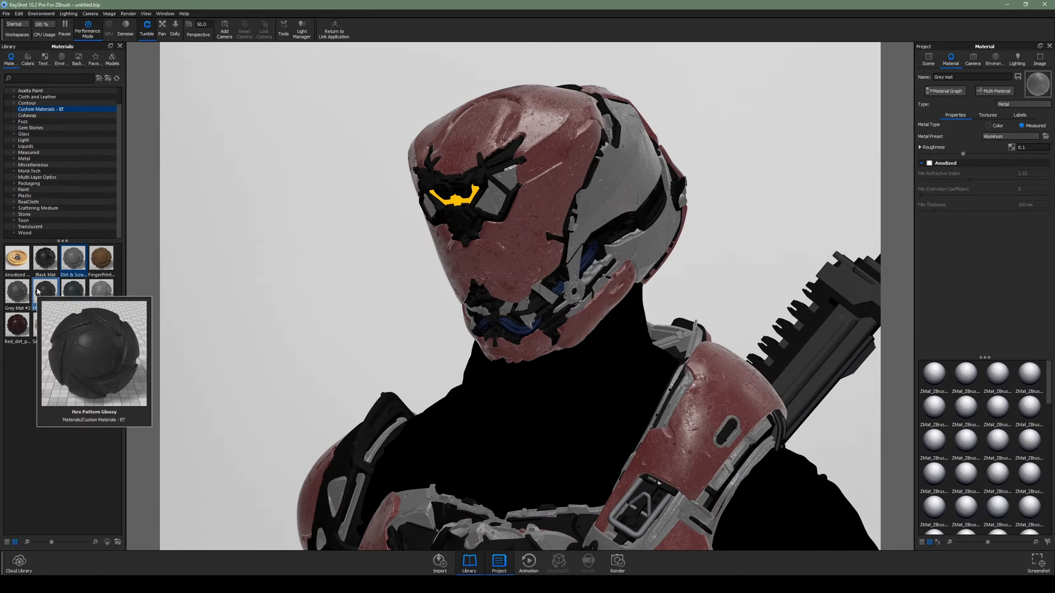
left_click_drag(37, 292, 540, 416)
left_click_drag(477, 353, 558, 339)
scroll(558, 339, "down", 4)
scroll(559, 339, "up", 4)
left_click(92, 31)
left_click(91, 31)
- Set Color 1 of the Leather diffuse texture in the undersuit's material to a darker shade
double_click(559, 374)
left_click(944, 91)
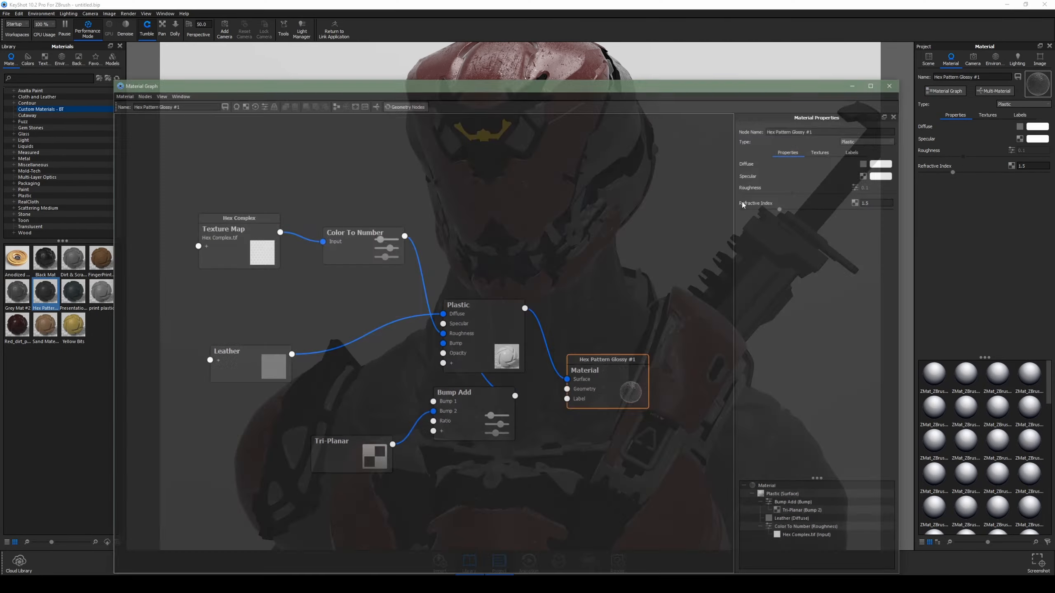
double_click(516, 318)
left_click_drag(602, 87, 261, 311)
left_click(495, 380)
left_click(539, 481)
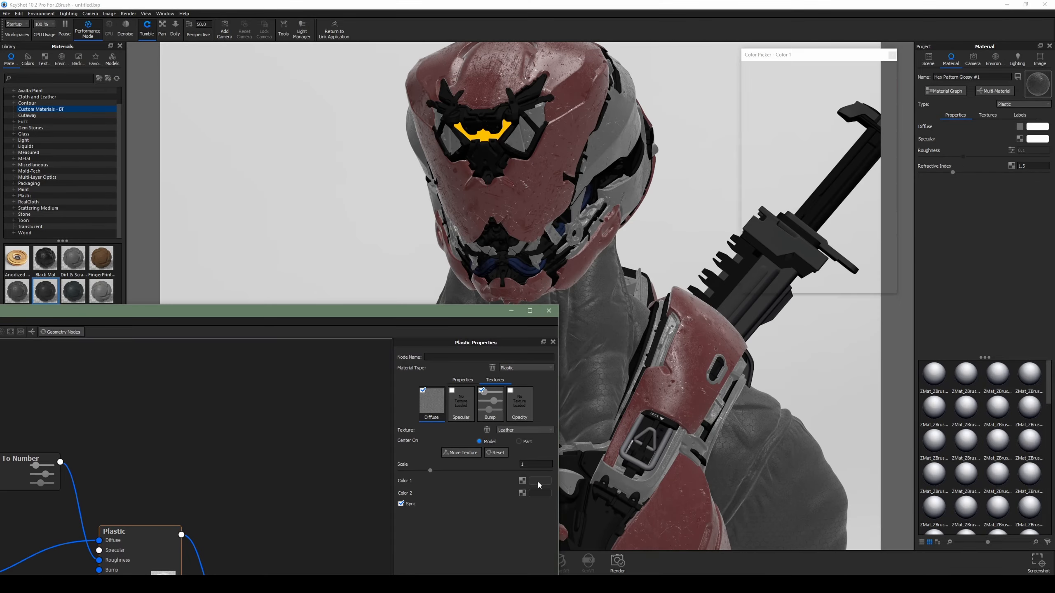
left_click(738, 137)
left_click(858, 287)
left_click(548, 310)
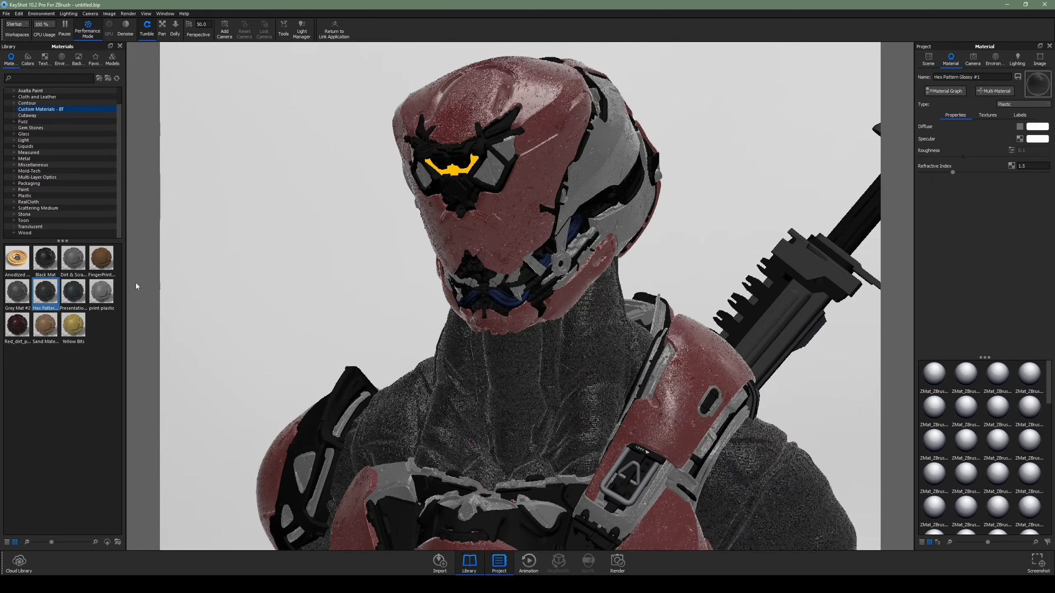
- Apply Black Mat to the mechanical parts of the helmet's jaw and rename the material 3rd mat black
left_click_drag(281, 227, 241, 228)
left_click_drag(45, 260, 515, 286)
double_click(515, 286)
triple_click(966, 77)
type("3r")
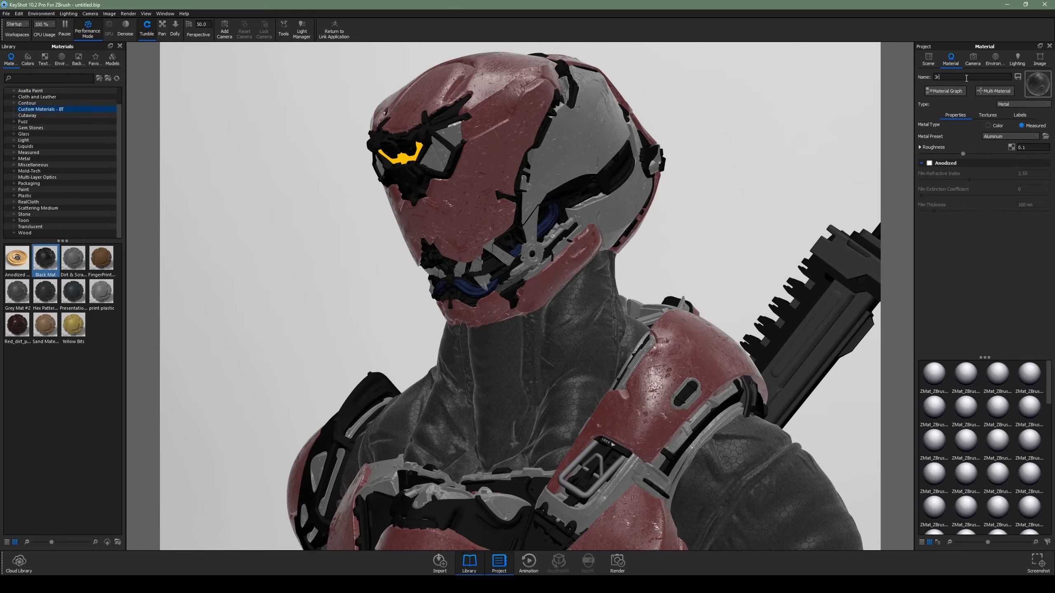
type("d mat black")
- Open the Material Graph of 3rd mat black and its color for editing
left_click(944, 90)
mouse_move(339, 313)
left_mouse_down()
mouse_move(325, 240)
mouse_move(214, 132)
left_mouse_up()
left_click(560, 283)
left_click(760, 211)
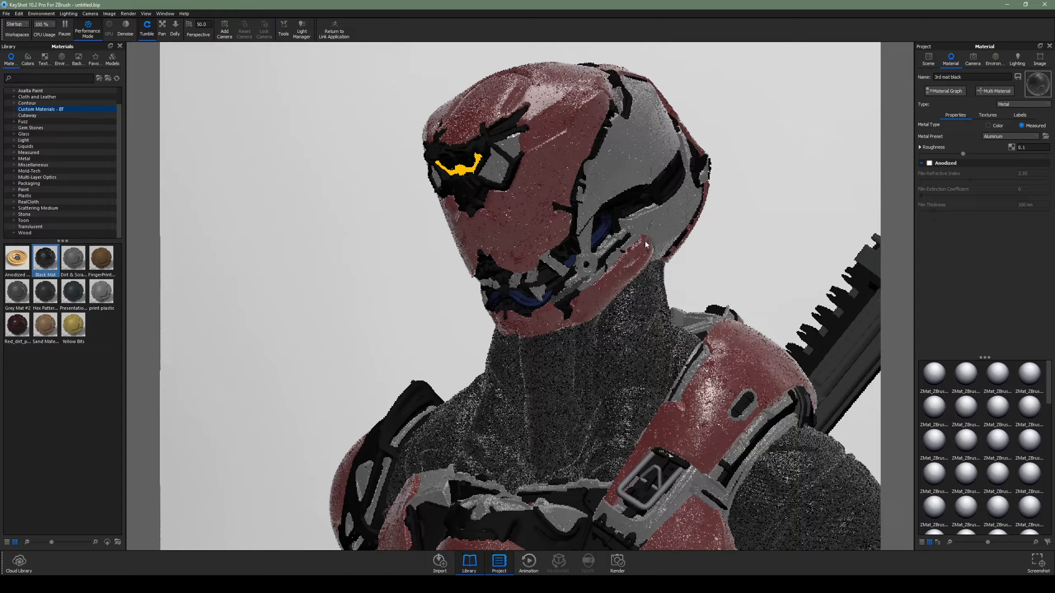
- Paste 3rd mat black onto the helmet's remaining jaw mechanism, its dark side strip and the shoulder trim beside the sword
scroll(551, 328, "up", 10)
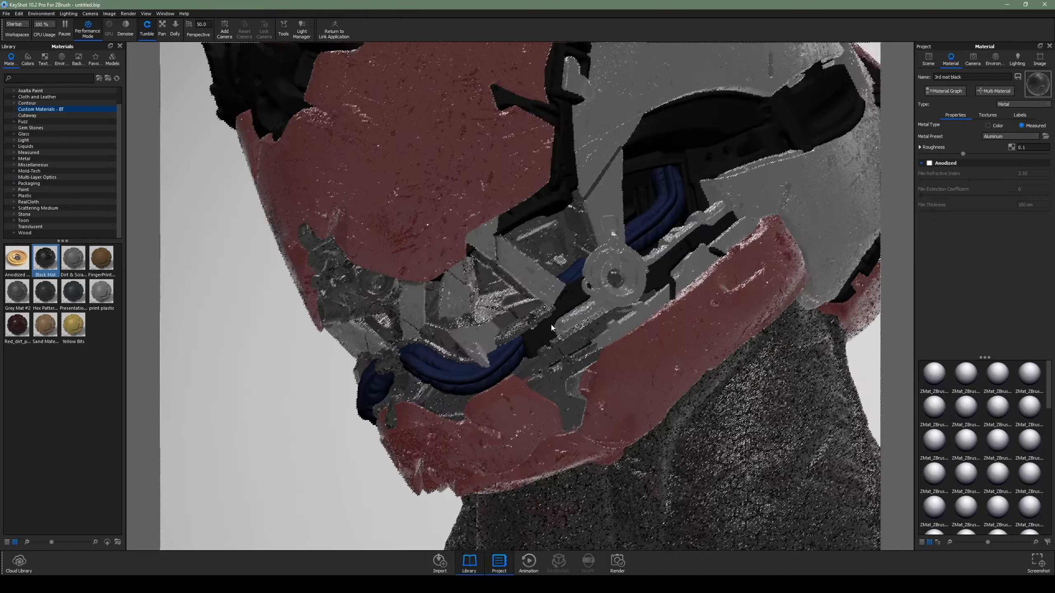
right_click(551, 329, "shift")
right_click(710, 125, "shift")
right_click(789, 115, "shift")
left_click_drag(627, 171, 648, 407)
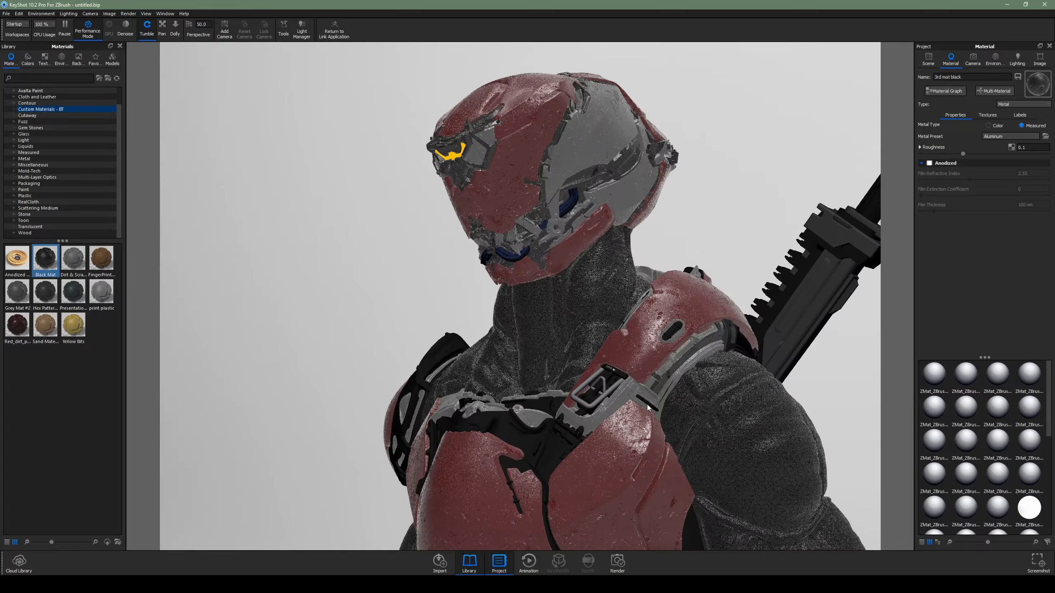
right_click(671, 377, "shift")
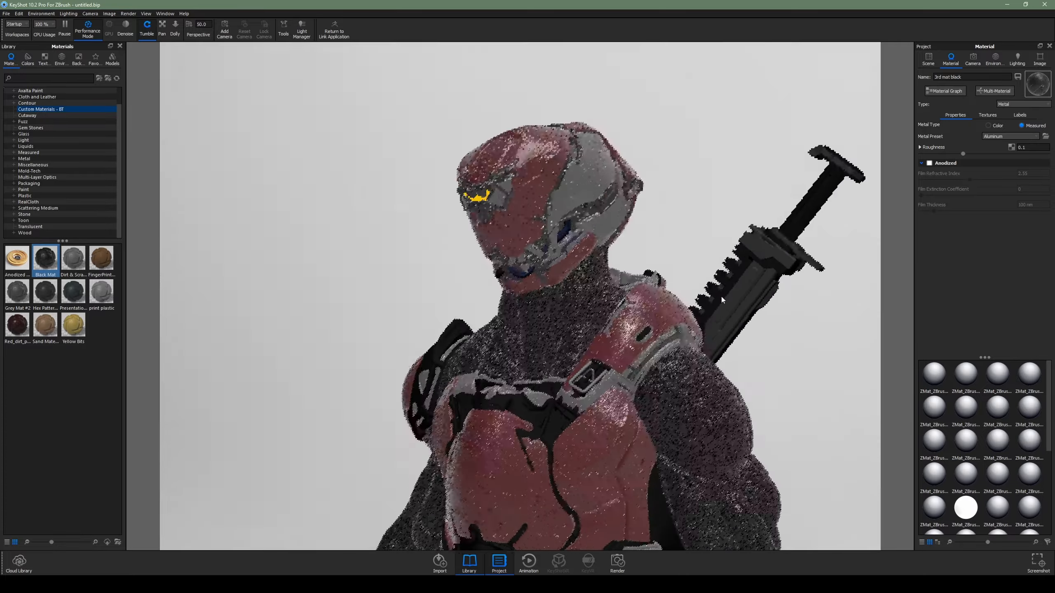
- Paste 3rd mat black onto the opposite shoulder's frame and the dark inner parts of the upper chest armor
scroll(255, 363, "up", 5)
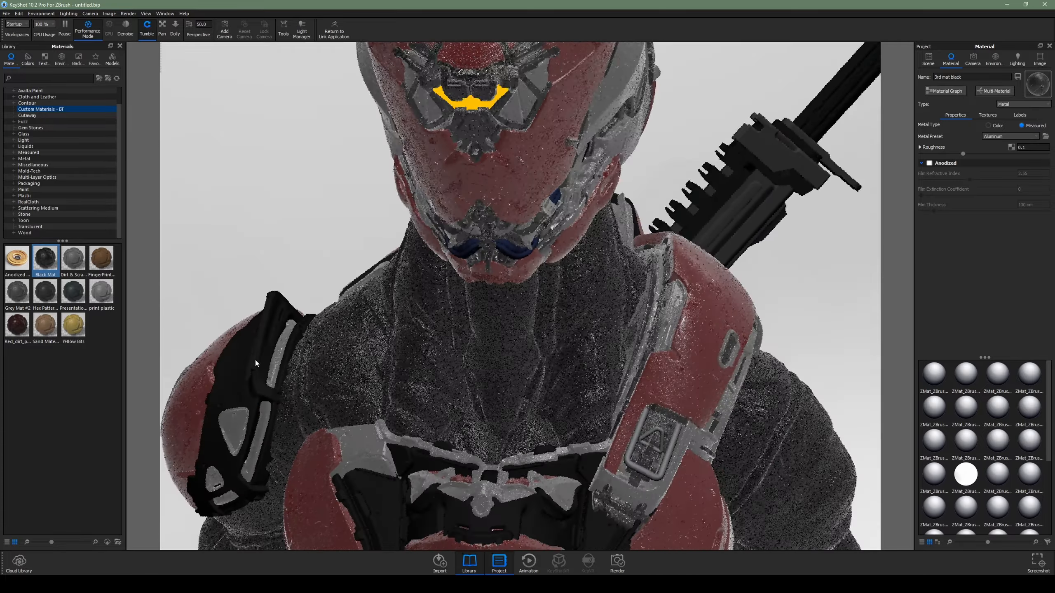
right_click(255, 363, "shift")
left_click_drag(256, 363, 376, 367)
scroll(341, 405, "down", 4)
scroll(597, 330, "up", 3)
right_click(659, 492, "shift")
right_click(530, 490, "shift")
right_click(490, 353, "shift")
right_click(415, 395, "shift")
scroll(376, 367, "up", 1)
- Rename the Hex Pattern Glossy #1 material as Undersuit
double_click(1028, 407)
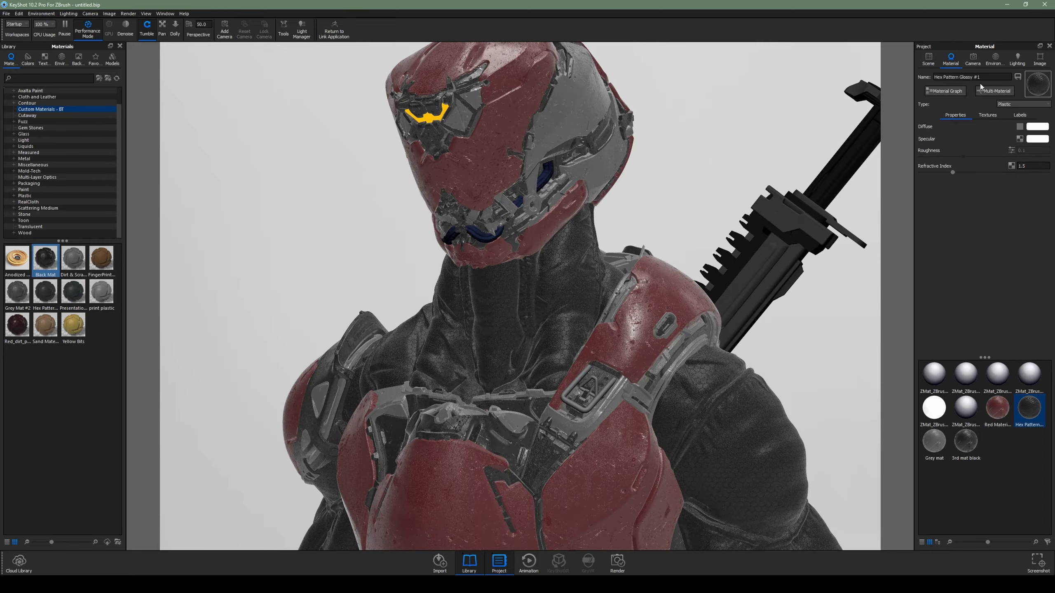
triple_click(976, 78)
type("Undersuit")
key("Return")
- Apply Hex Pattern Glossy to the blue tubes in the helmet and rename the material Tubes
left_click_drag(45, 294, 544, 183)
double_click(1028, 411)
triple_click(986, 77)
type("Tube")
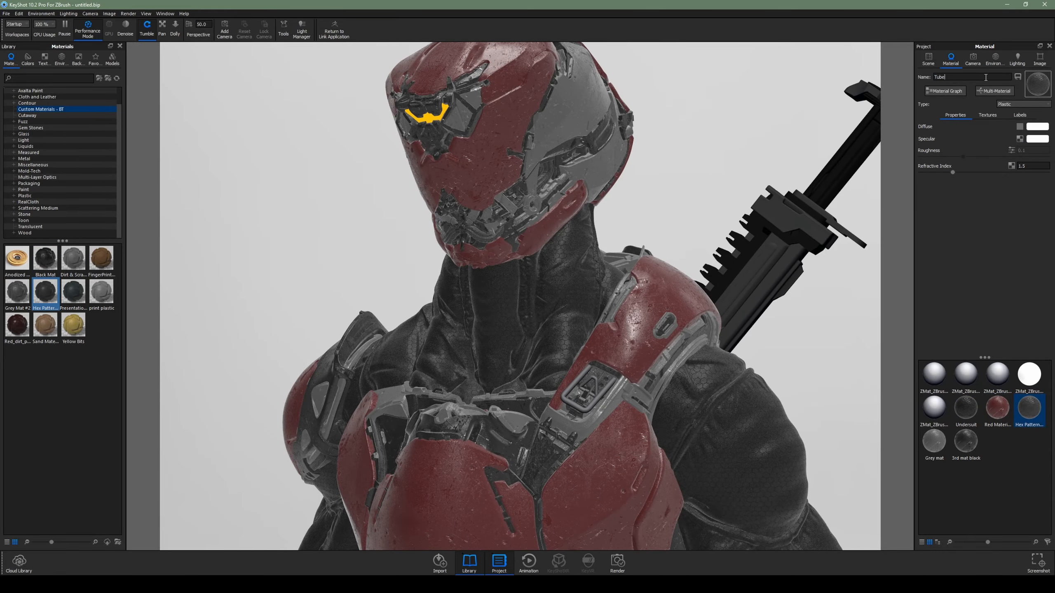
type("s")
- Set Color 1 of the leather diffuse texture in the Tubes material to dark blue #23486D
left_click(945, 91)
left_click(588, 377)
left_click(731, 197)
left_click(792, 299)
left_click_drag(517, 130, 457, 311)
left_click(870, 122)
left_click(833, 147)
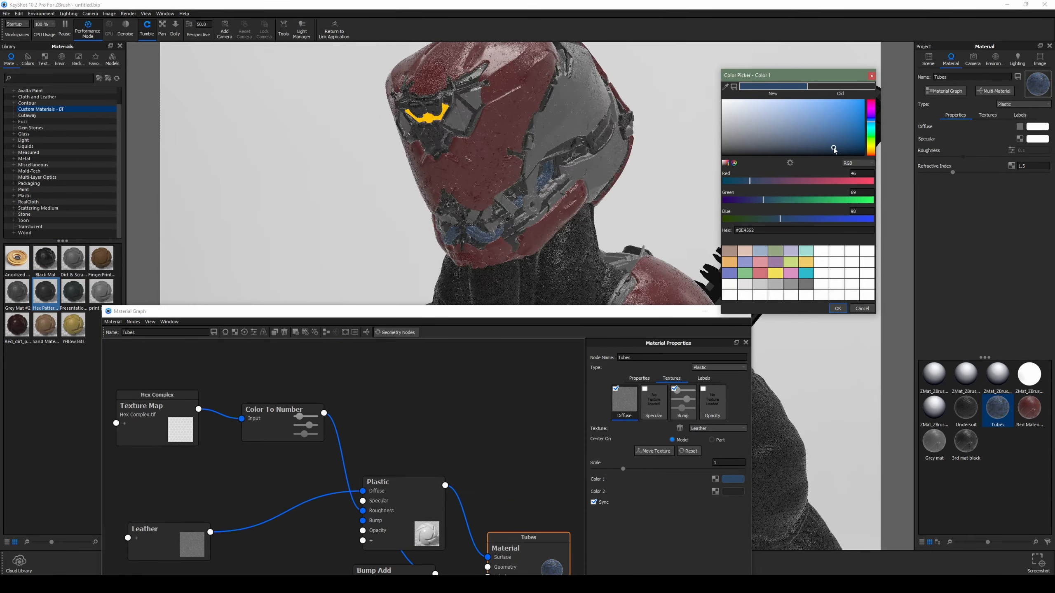
left_click(849, 145)
left_click(838, 308)
- Copy Color 1's blue #23486D into the leather texture's Color 2 and adjust it to a darker blue
left_click(733, 491)
left_click(817, 329)
key("alt+p")
scroll(489, 231, "down", 2)
scroll(499, 189, "up", 5)
left_click(732, 479)
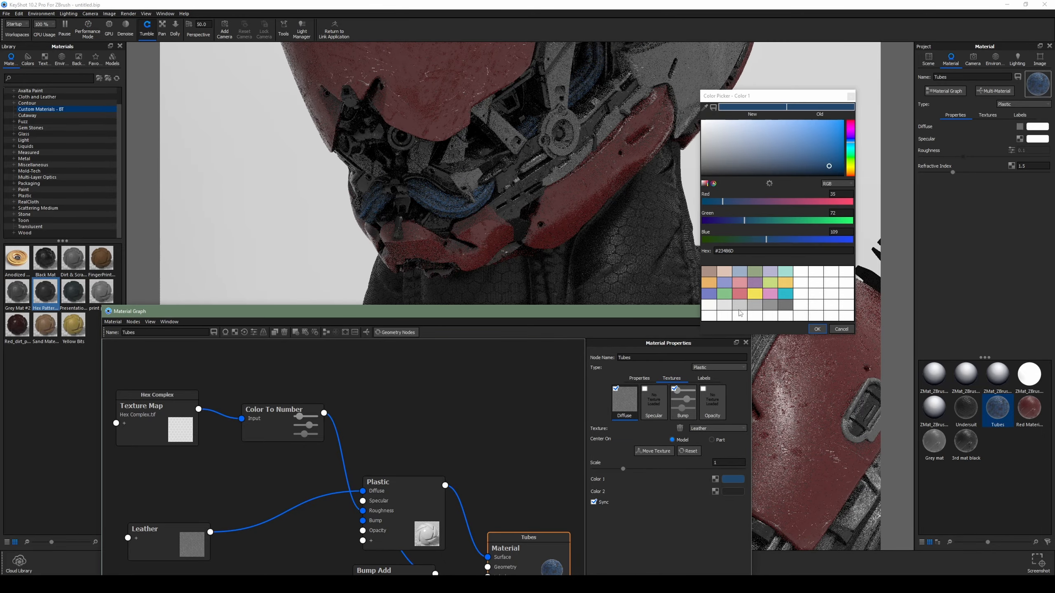
key("Return")
left_click(732, 491)
left_click_drag(727, 293, 666, 301)
key("ctrl+v")
left_click(769, 206)
key("Return")
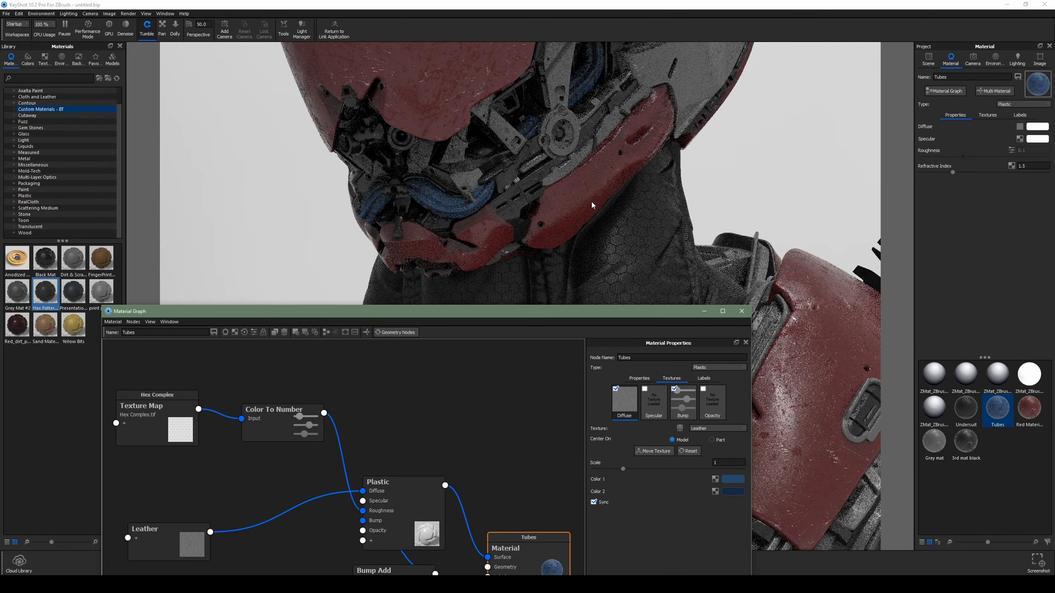
- Match the leather texture's Color 1 to the darker blue of Color 2 and close the material graph
left_click(733, 479)
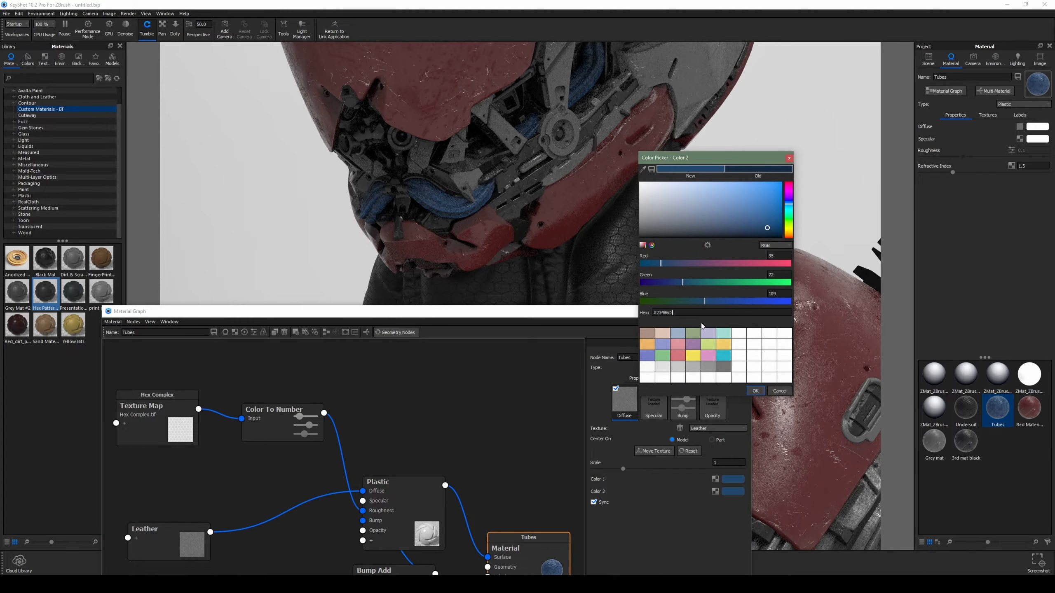
key("Return")
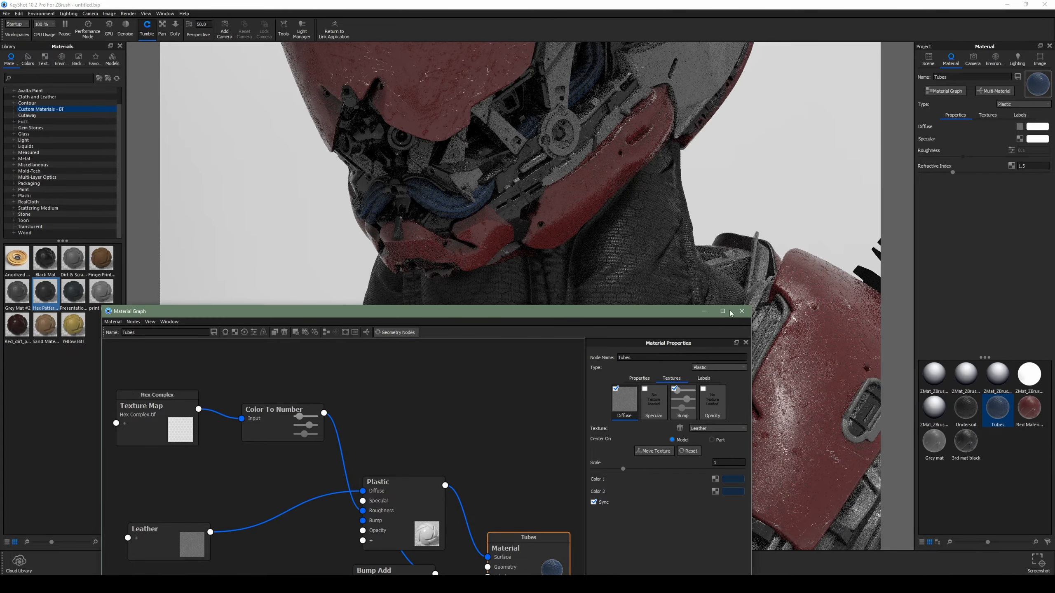
left_click(744, 310)
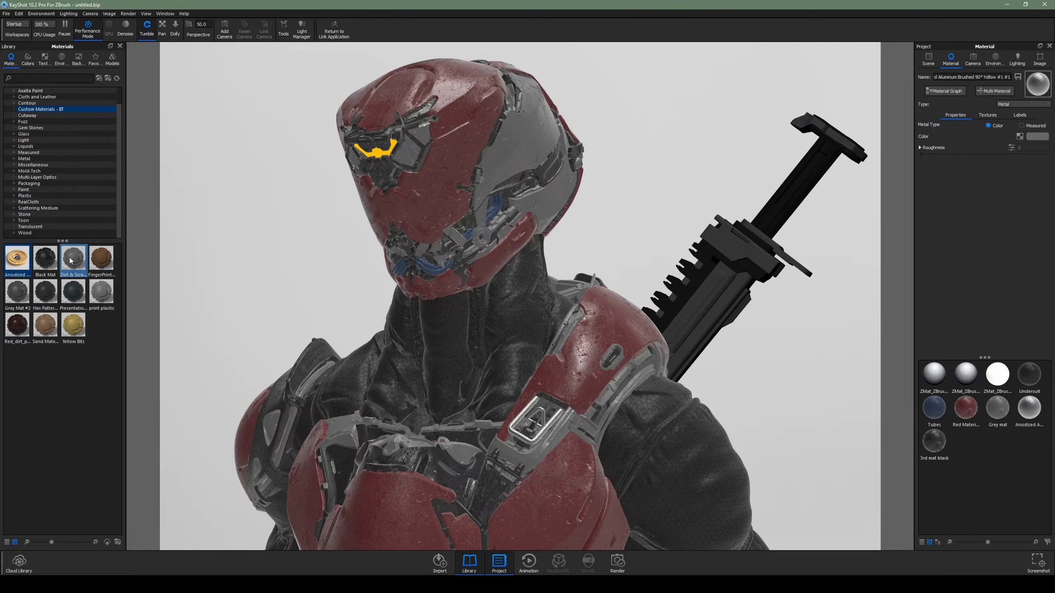
- Apply Grey Mat #2 to the sword and set the intensity of the visor's Emissive Warm #1 material to 4
left_click_drag(17, 292, 756, 241)
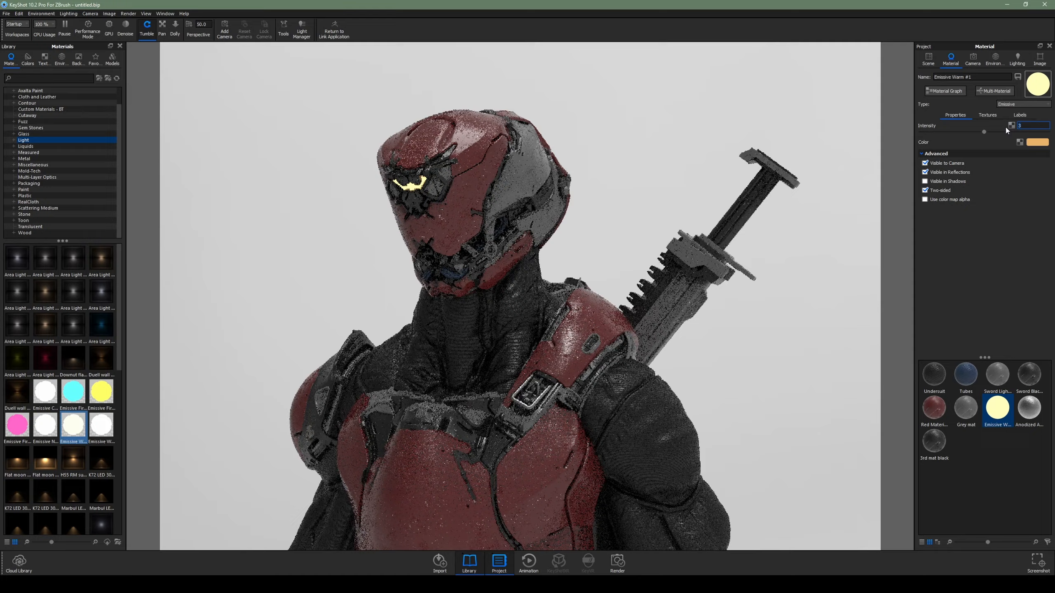
left_click(1019, 125)
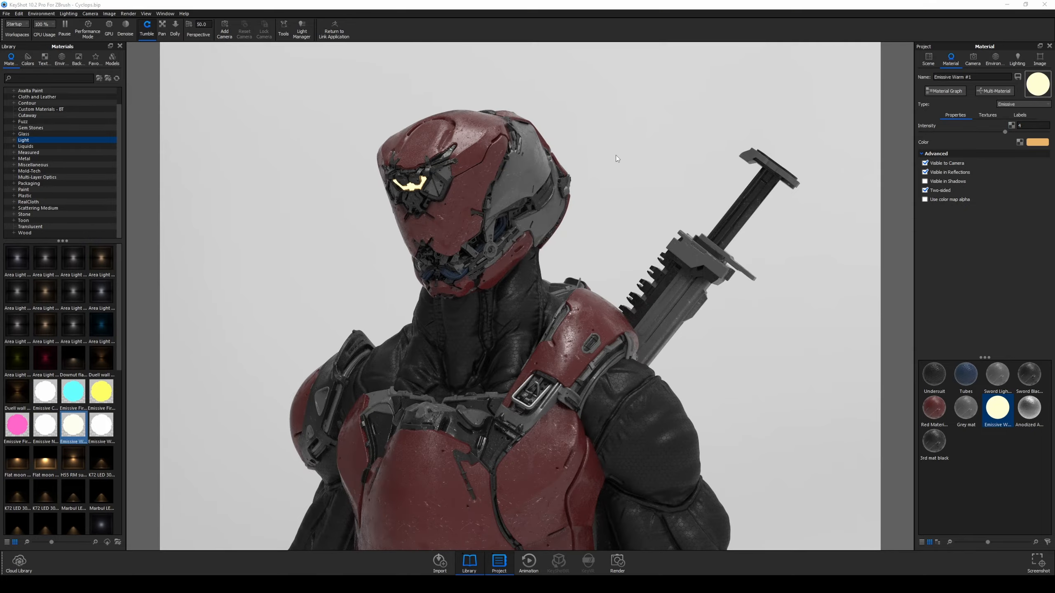
left_click_drag(617, 178, 680, 179)
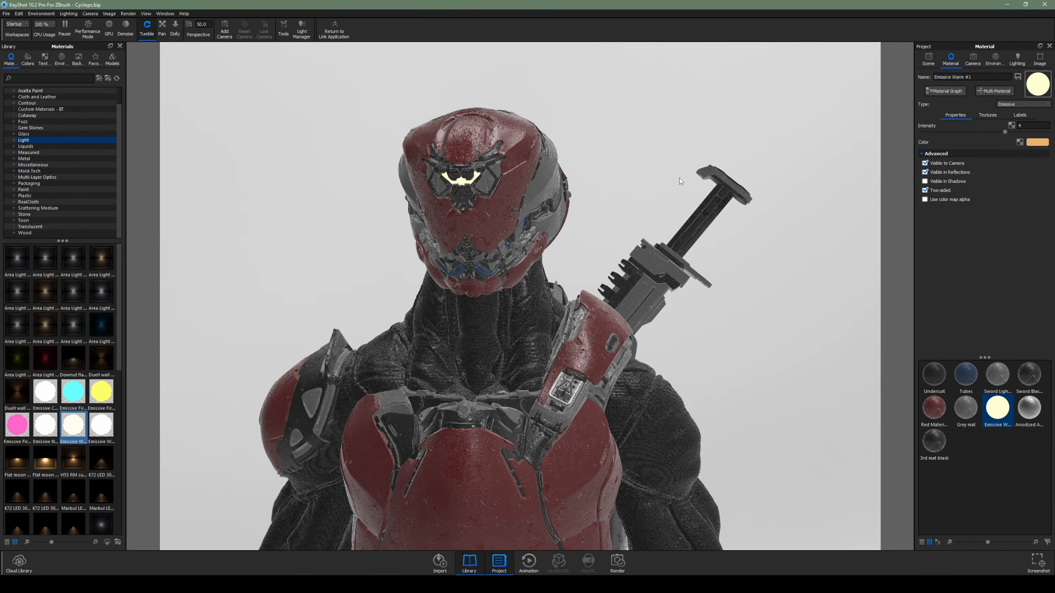
left_click_drag(680, 179, 678, 180)
- Light the scene with the Dosch-Stairwell_2k environment from the Interior library
left_click(995, 58)
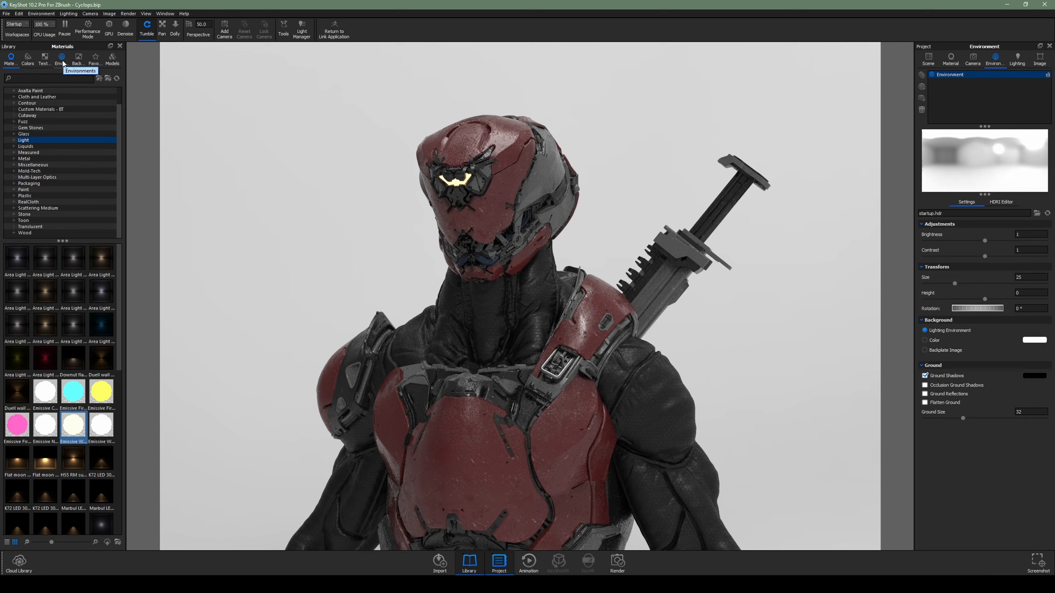
left_click(61, 60)
left_click(48, 109)
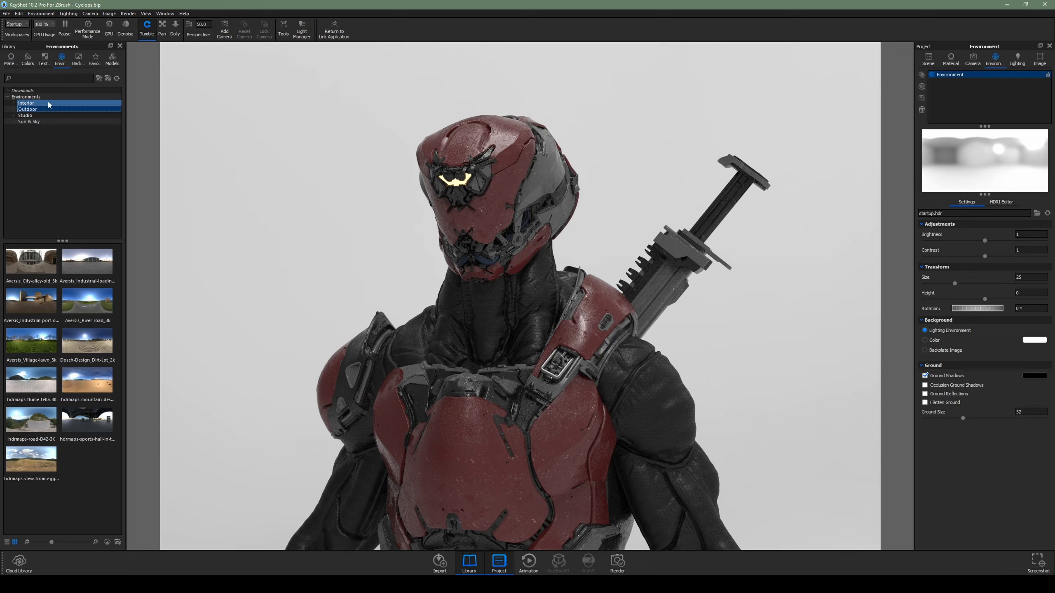
left_click(47, 103)
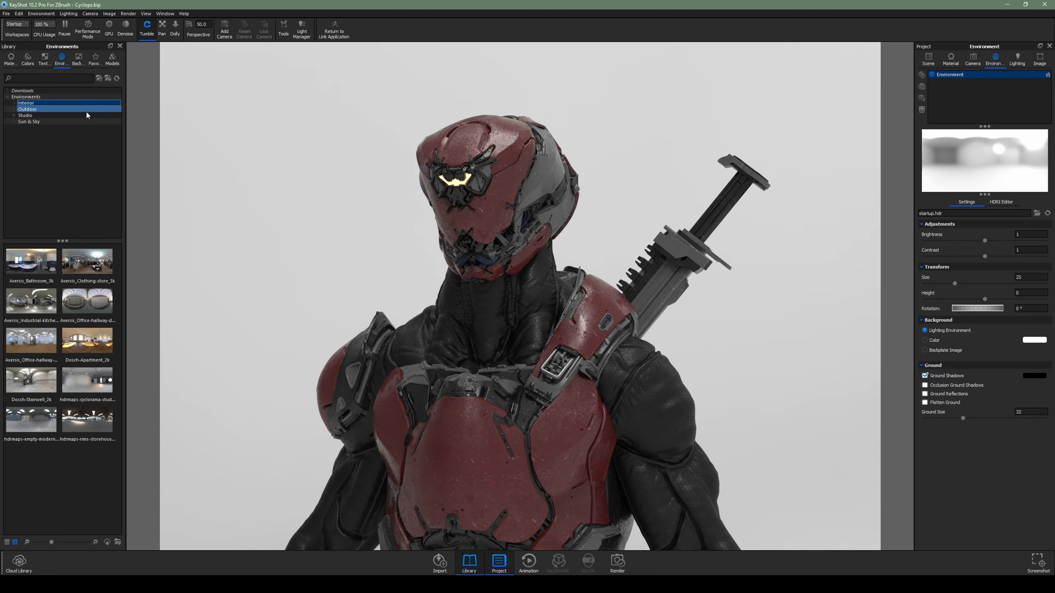
left_click_drag(271, 265, 278, 262)
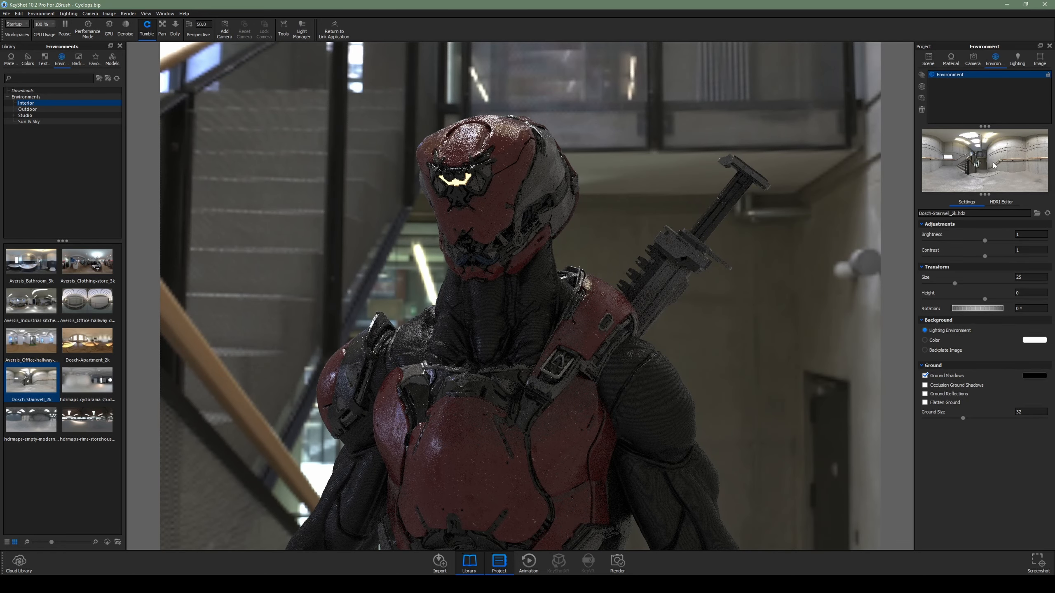
- Change the environment background to a solid dark grey colour, #3A3A3A
left_click(927, 340)
left_click(1034, 340)
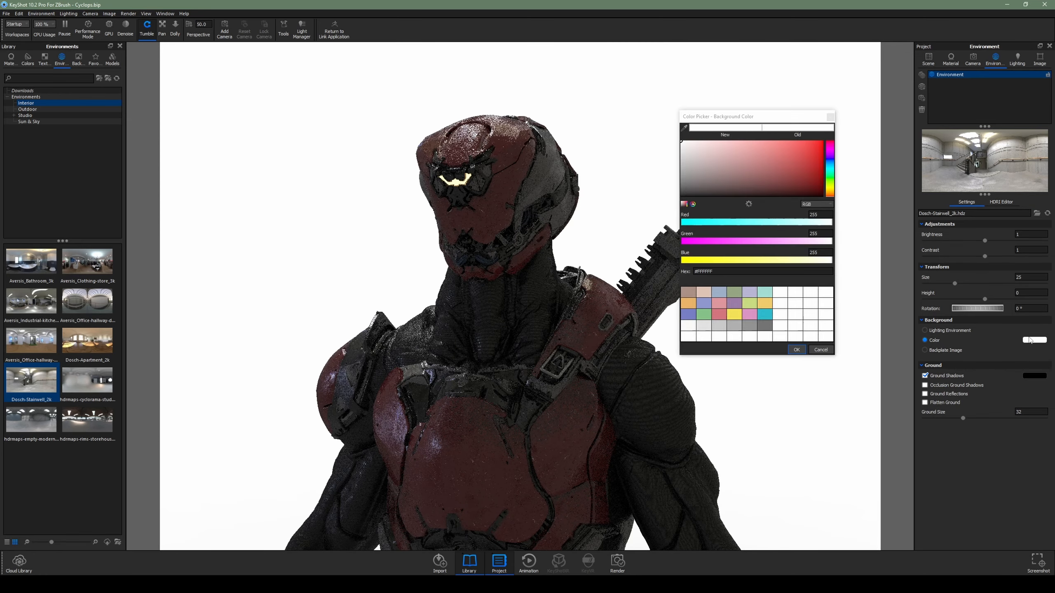
left_click(765, 327)
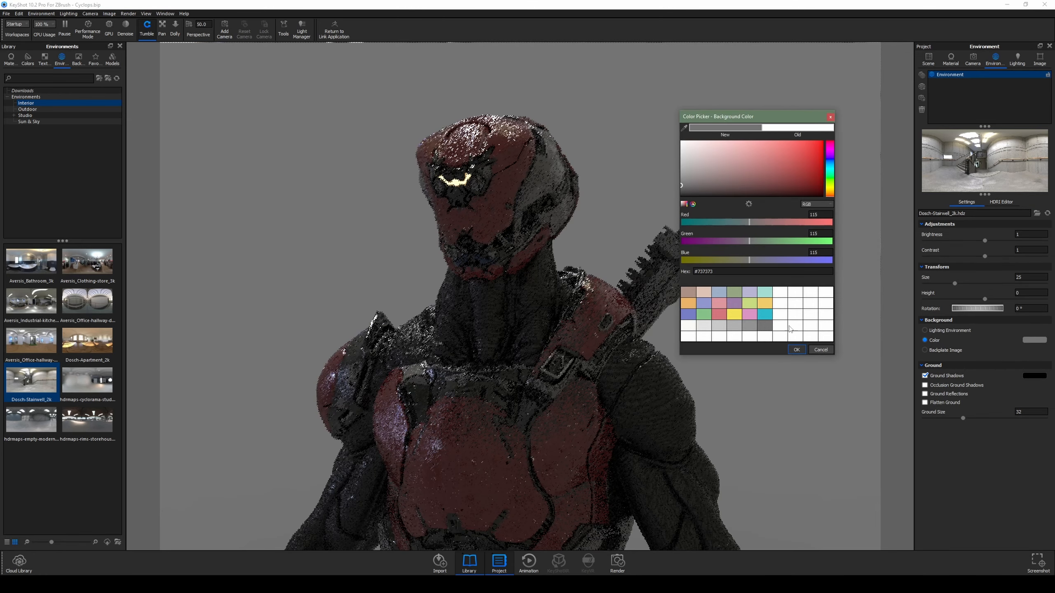
left_click_drag(683, 179, 674, 194)
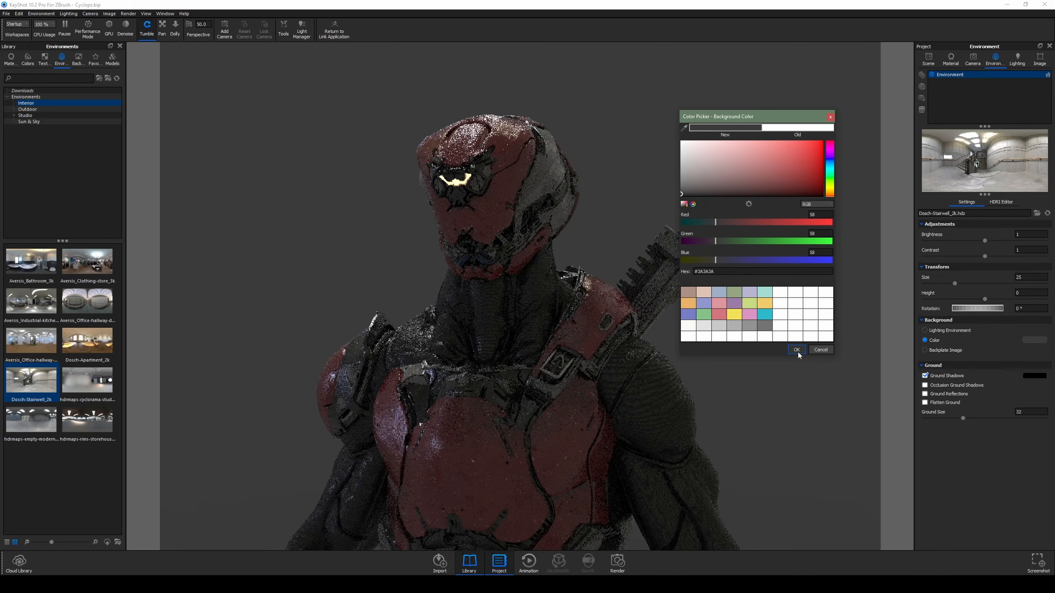
left_click(796, 350)
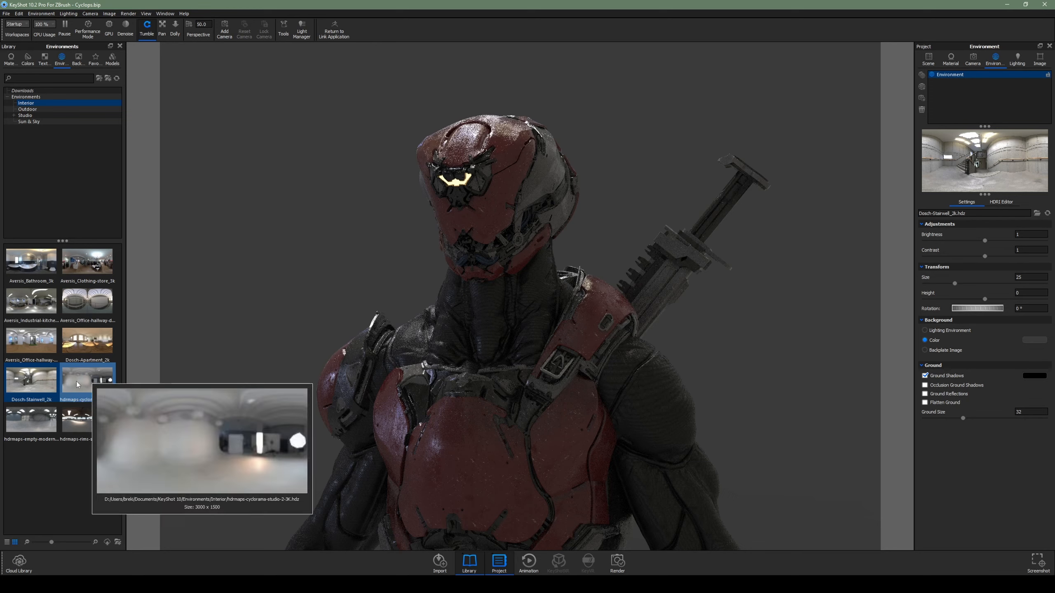
- Replace the environment with the hdrmaps-cyclorama-studio-2-3K interior and rotate it to about 331°
left_click_drag(93, 379, 300, 332)
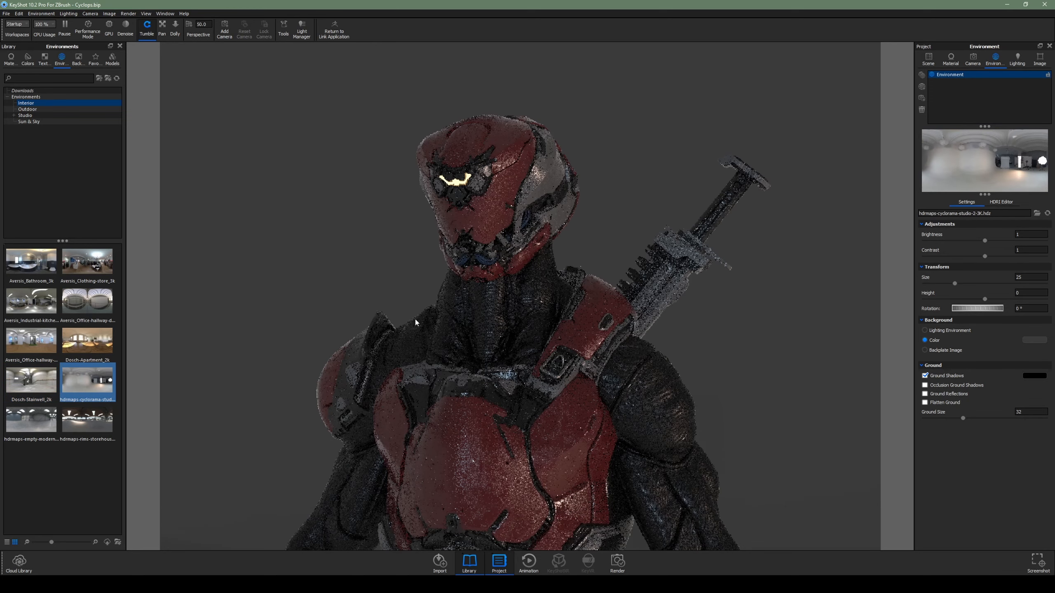
left_click_drag(979, 308, 966, 311)
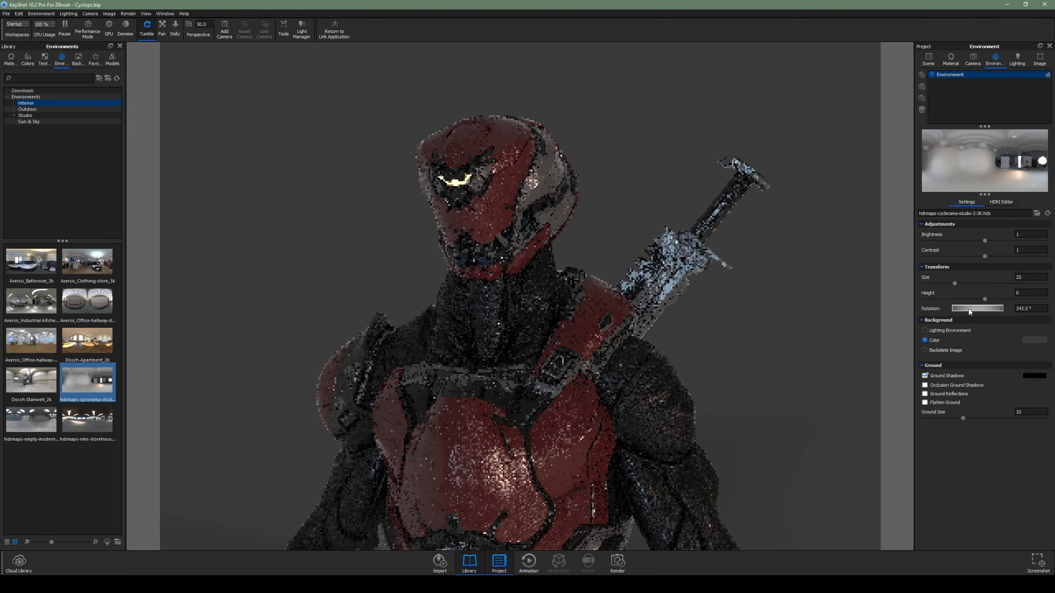
left_click(1016, 59)
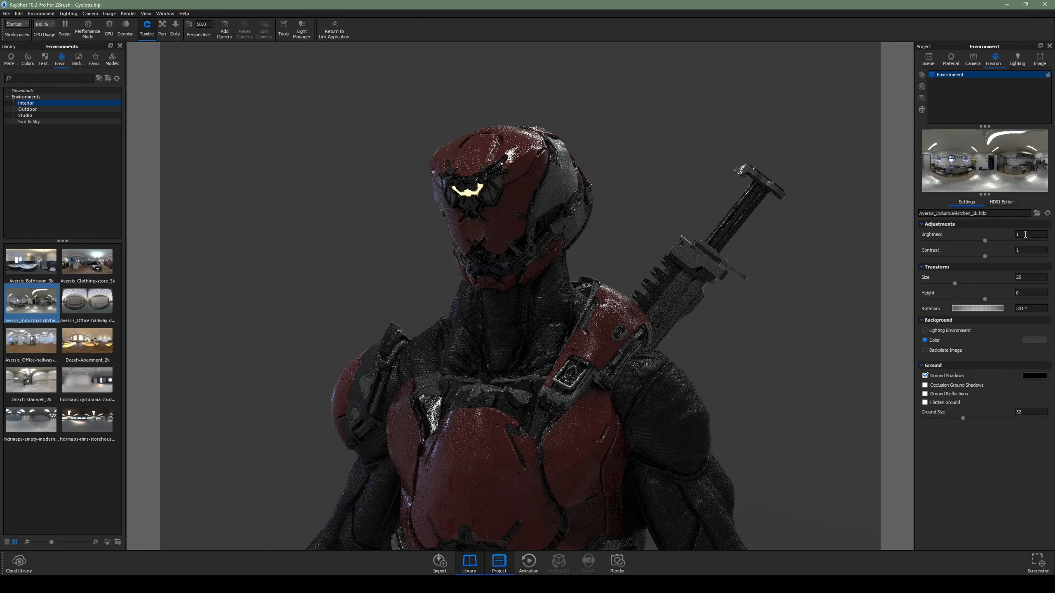
- Raise the environment's brightness to about 1.096 and its contrast to about 1.446
left_click_drag(984, 241, 1012, 254)
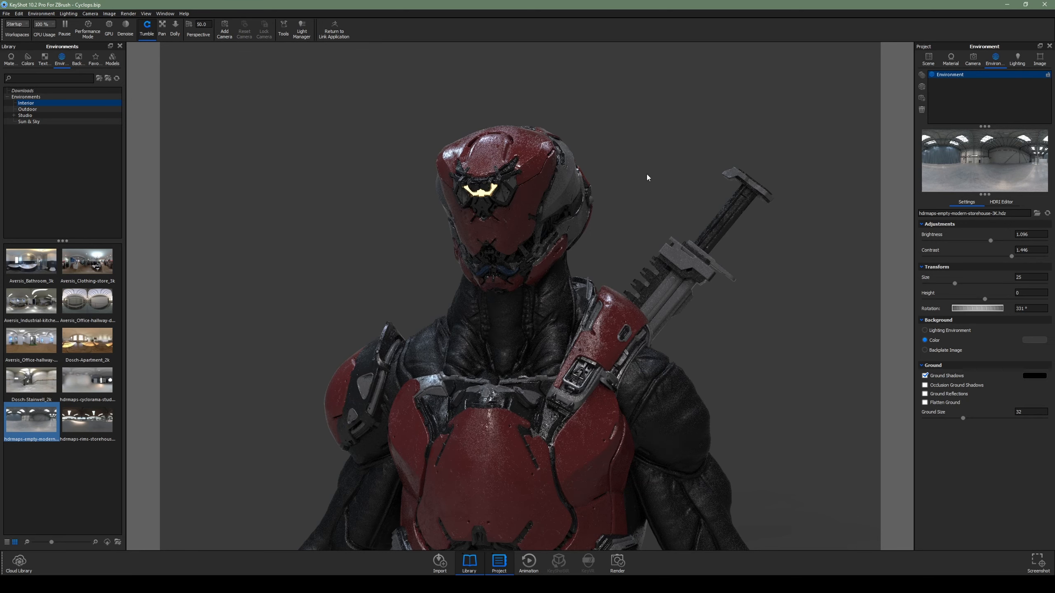
left_click_drag(634, 187, 911, 141)
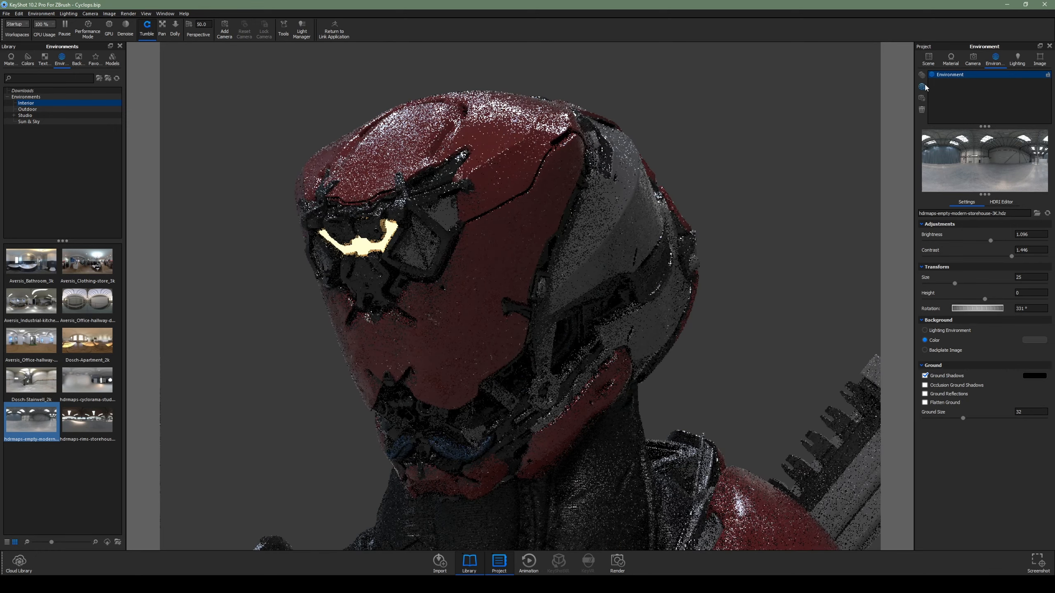
- Set the free camera's perspective focal length to 120 mm
left_click(973, 59)
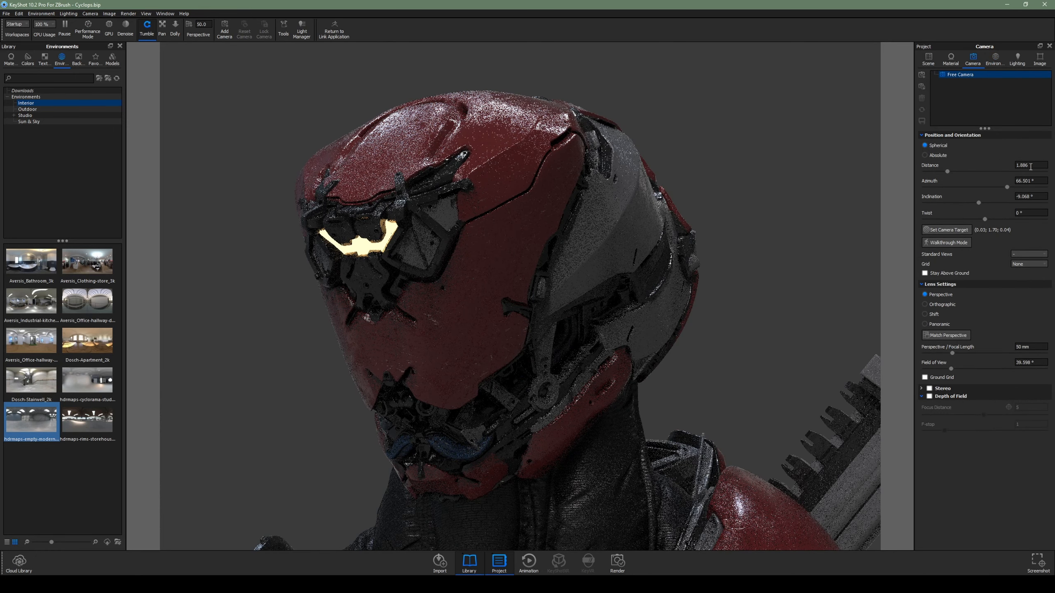
left_click(1025, 345)
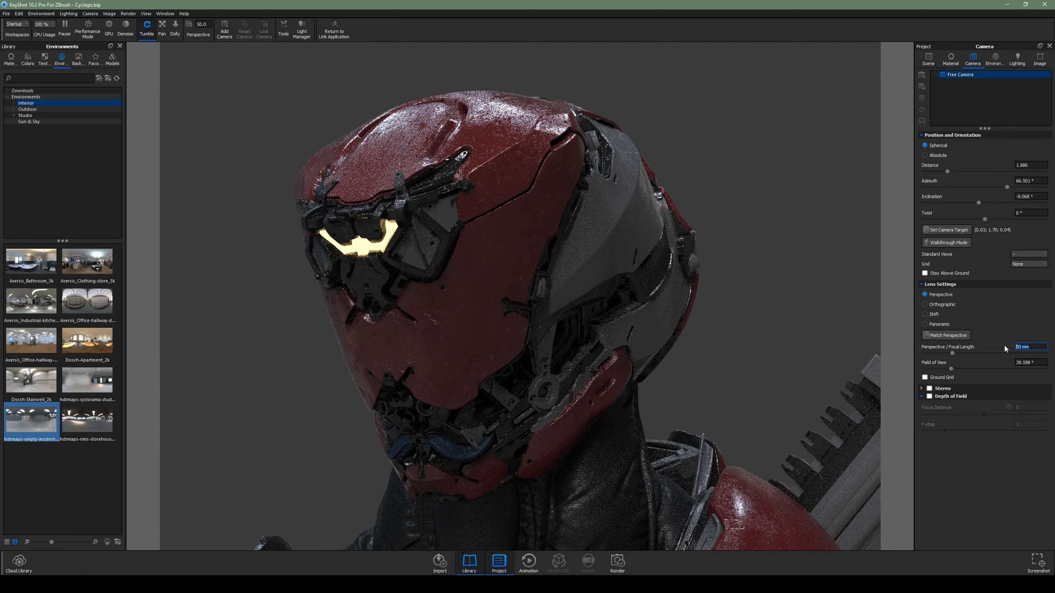
type("120")
key("Return")
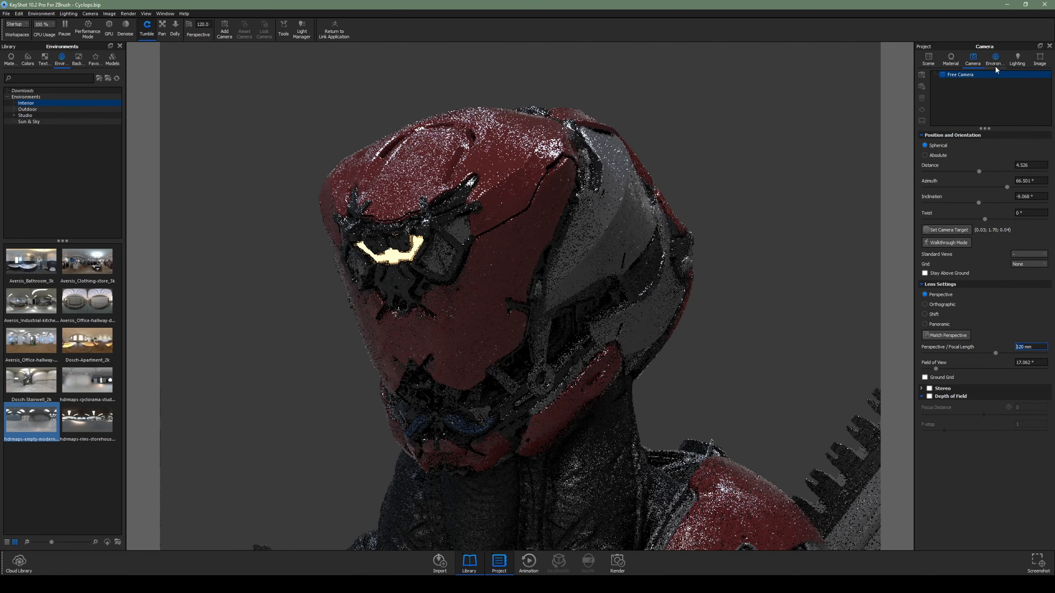
- Open the material graph of the helmet's Red Material Main and move its window clear of the helmet
left_click(996, 59)
left_click(928, 59)
left_click(950, 59)
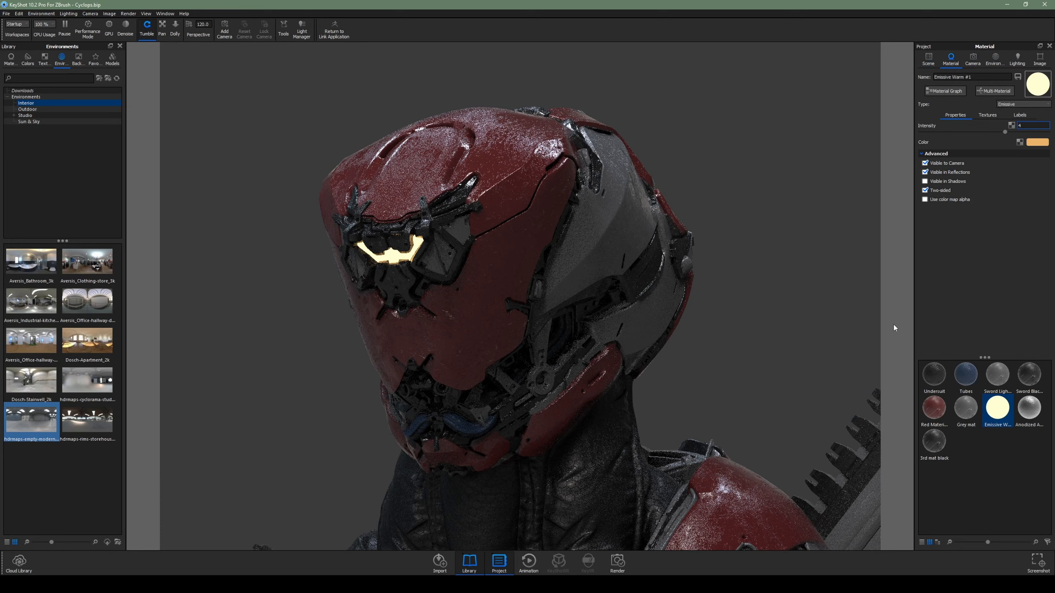
double_click(674, 237)
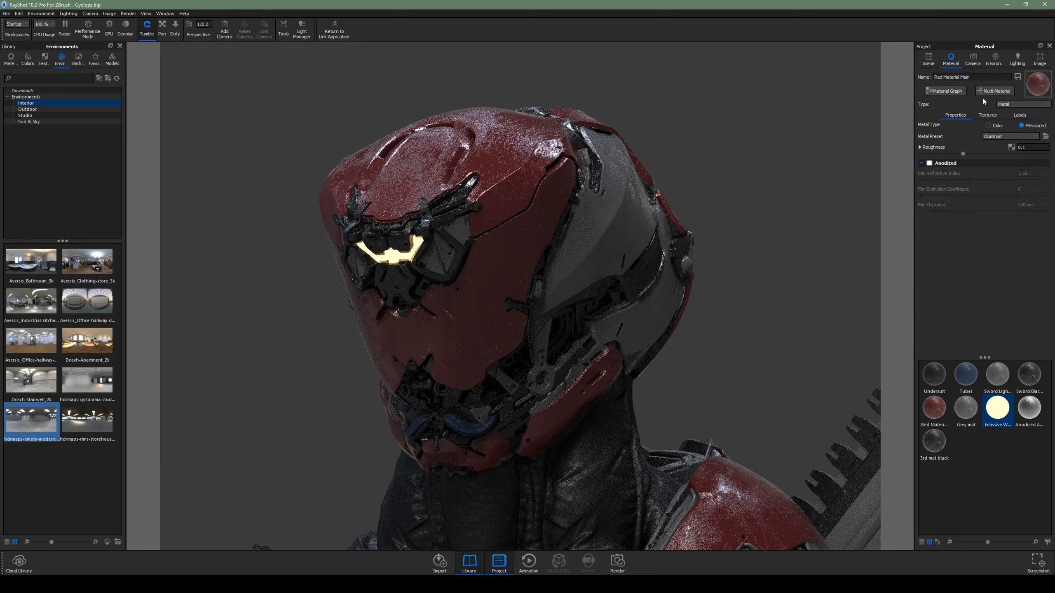
left_click(954, 93)
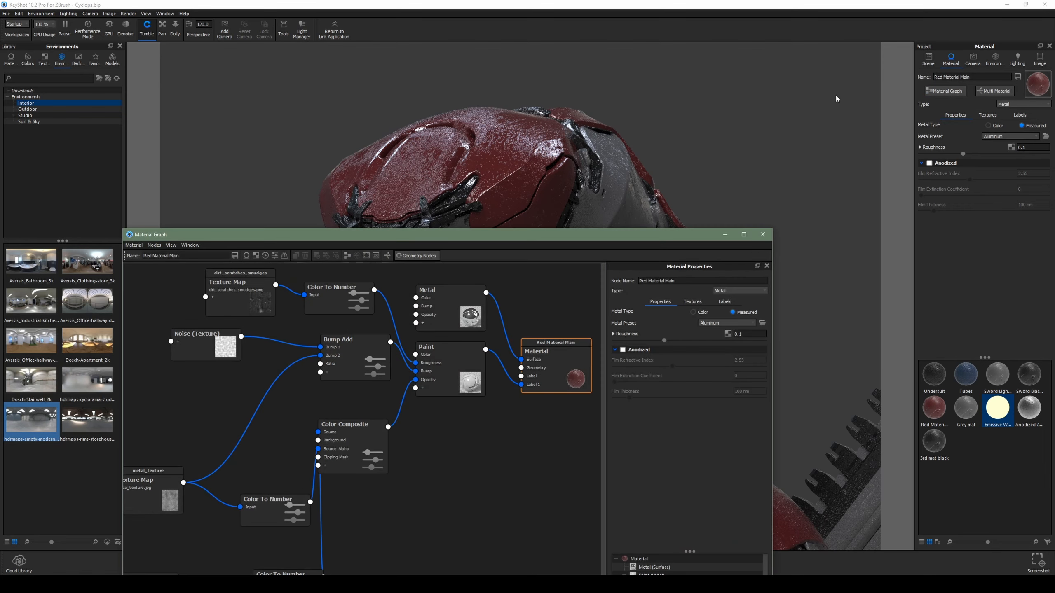
left_click_drag(609, 236, 742, 216)
left_click_drag(590, 216, 595, 118)
scroll(616, 307, "down", 1)
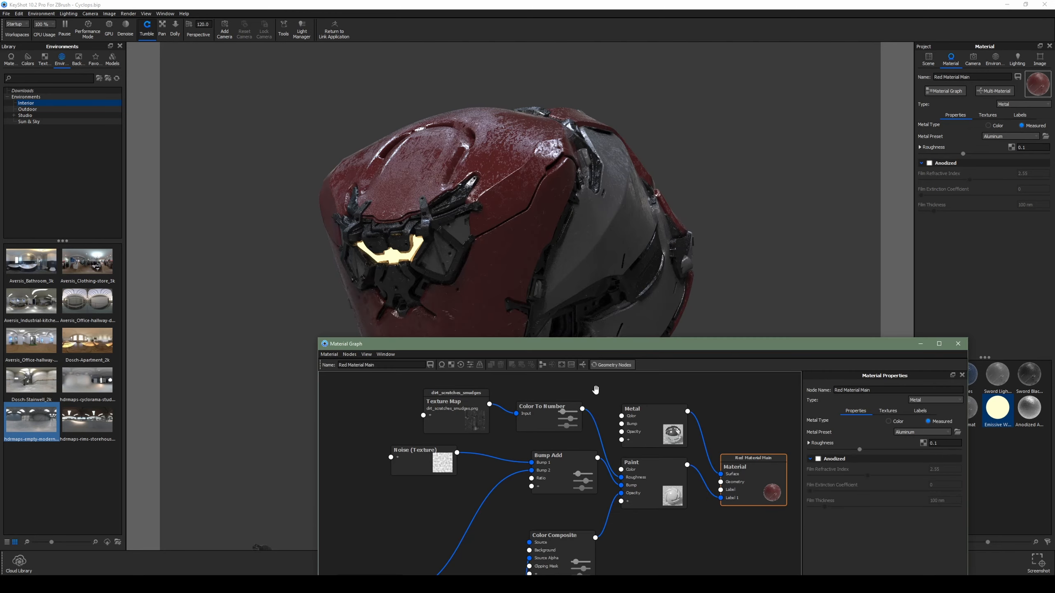
- Preview the Color To Number node fed by the dirt_scratches_smudges texture on the model
left_click(470, 418)
left_click(539, 420)
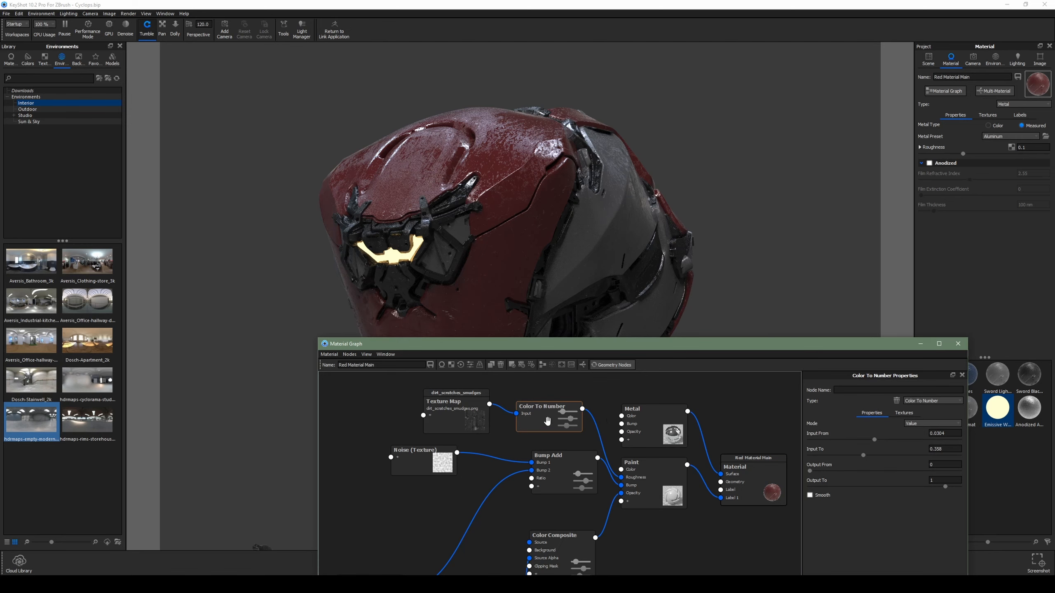
key("c")
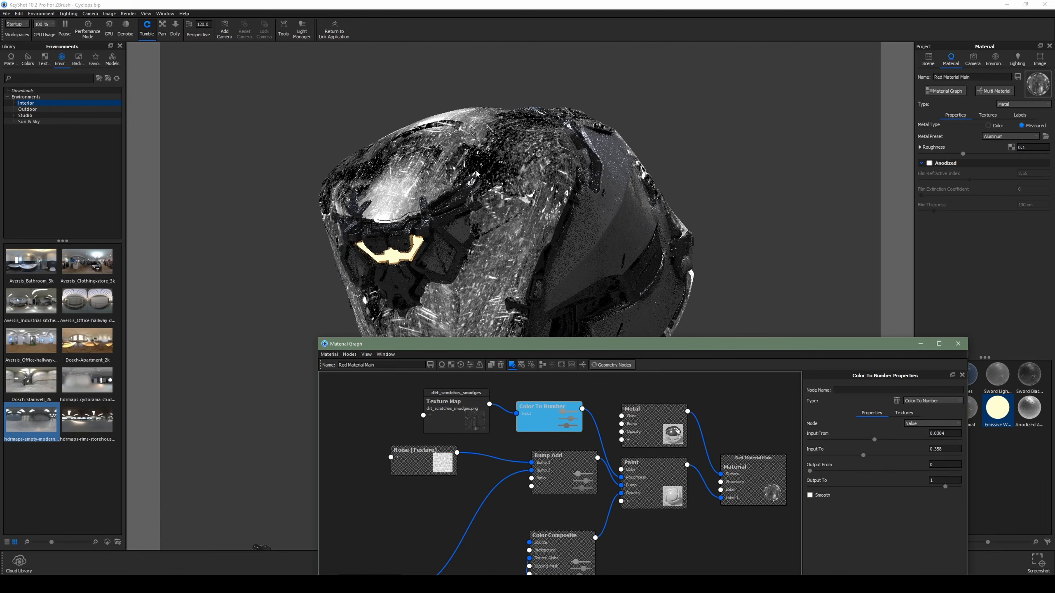
left_click_drag(523, 350, 546, 492)
left_click_drag(680, 356, 640, 235)
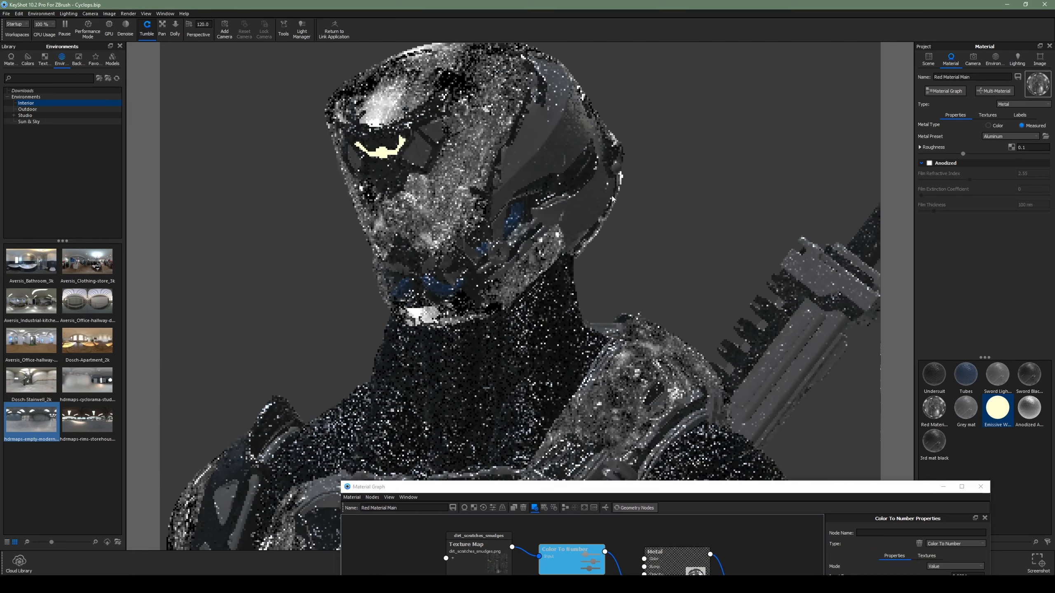
- Scale the dirt_scratches_smudges texture to a width and height of 0.67
left_click(894, 409)
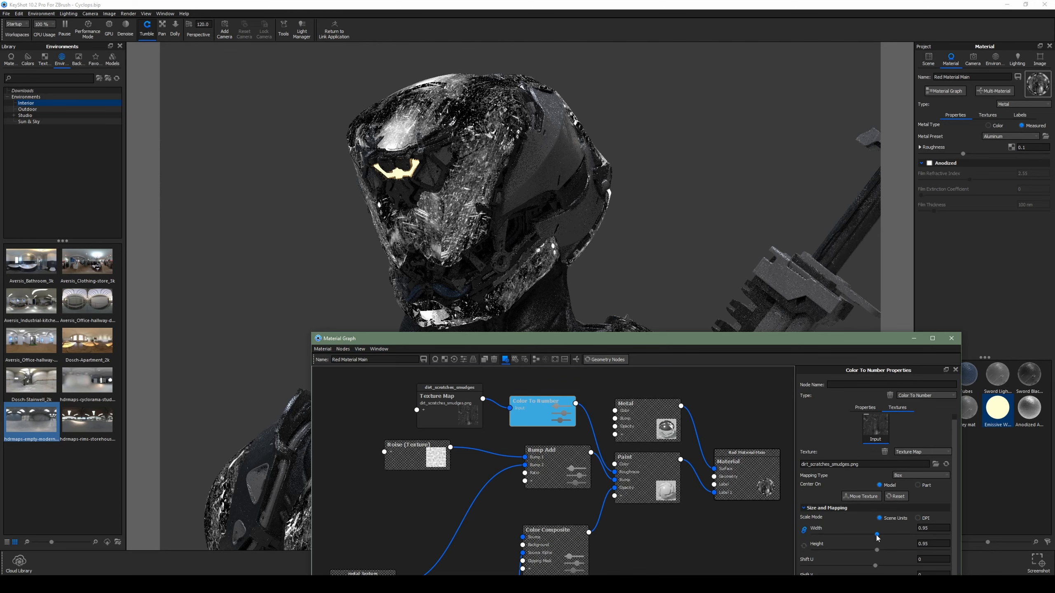
left_click_drag(876, 536, 858, 537)
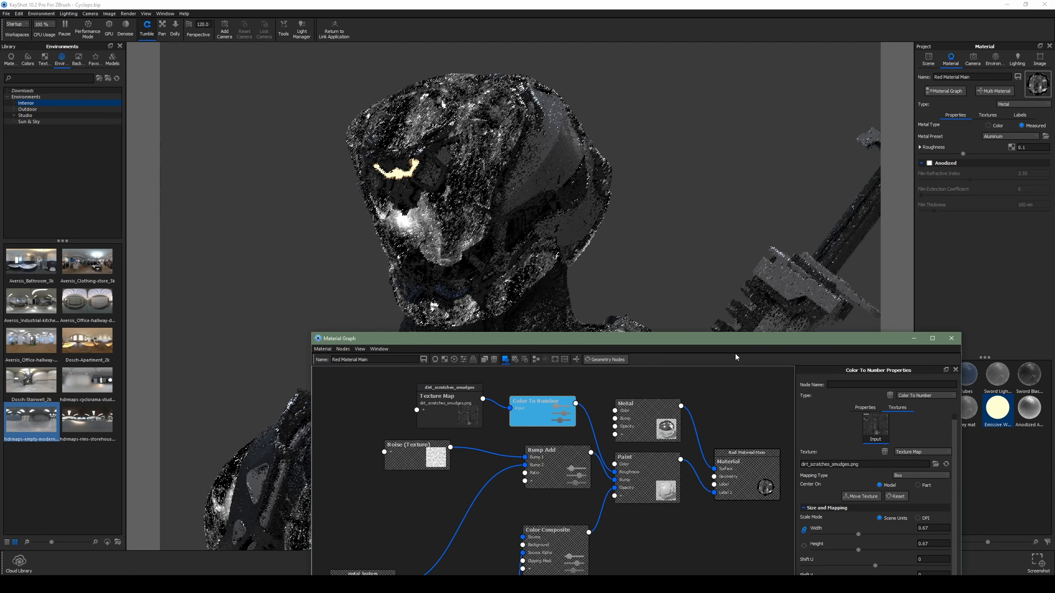
left_click_drag(646, 253, 626, 208)
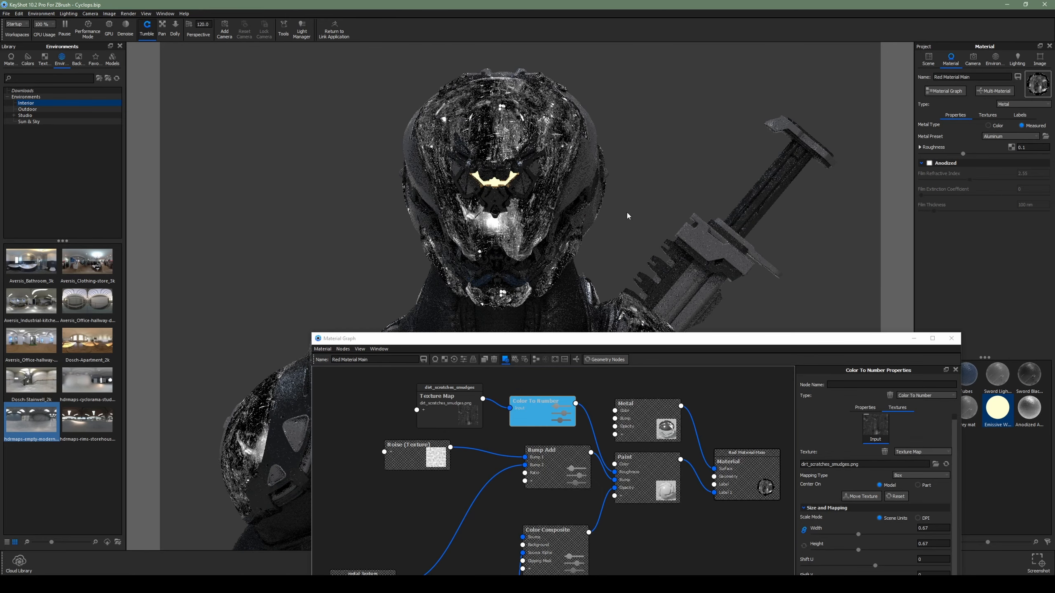
- Stop previewing the Color To Number node so the model shows the full Red Material Main
left_click(544, 414)
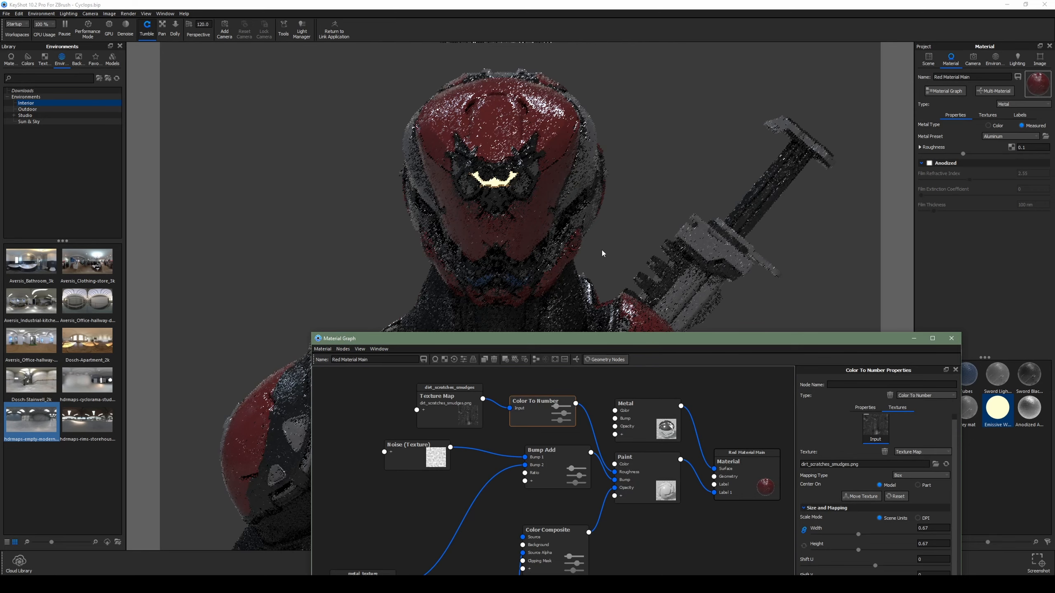
left_click_drag(615, 226, 664, 232)
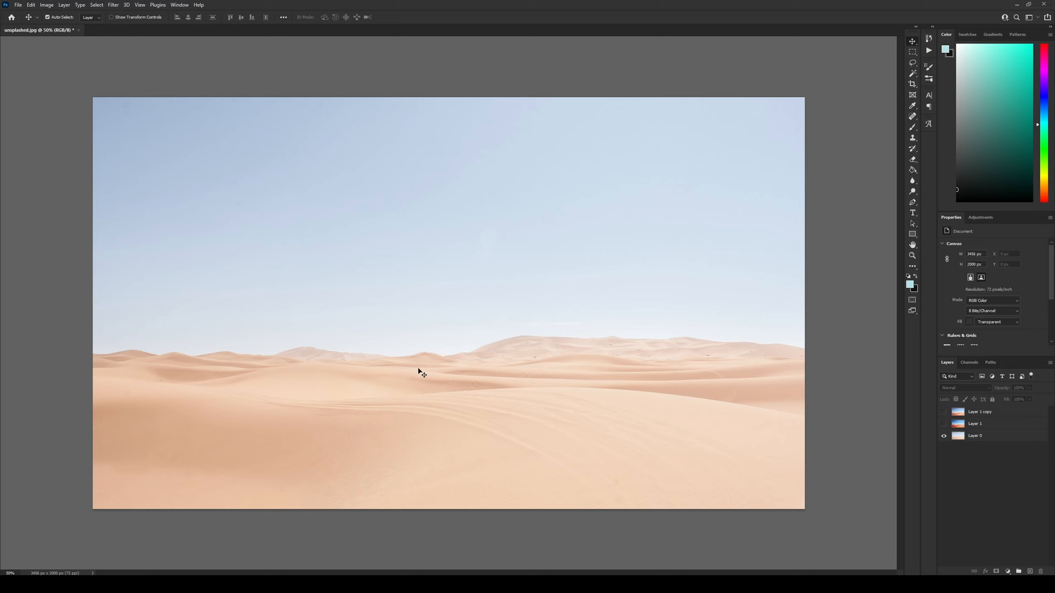
- Switch to Photoshop and make Layer 1 and Layer 1 copy of the desert image visible
left_click(943, 424)
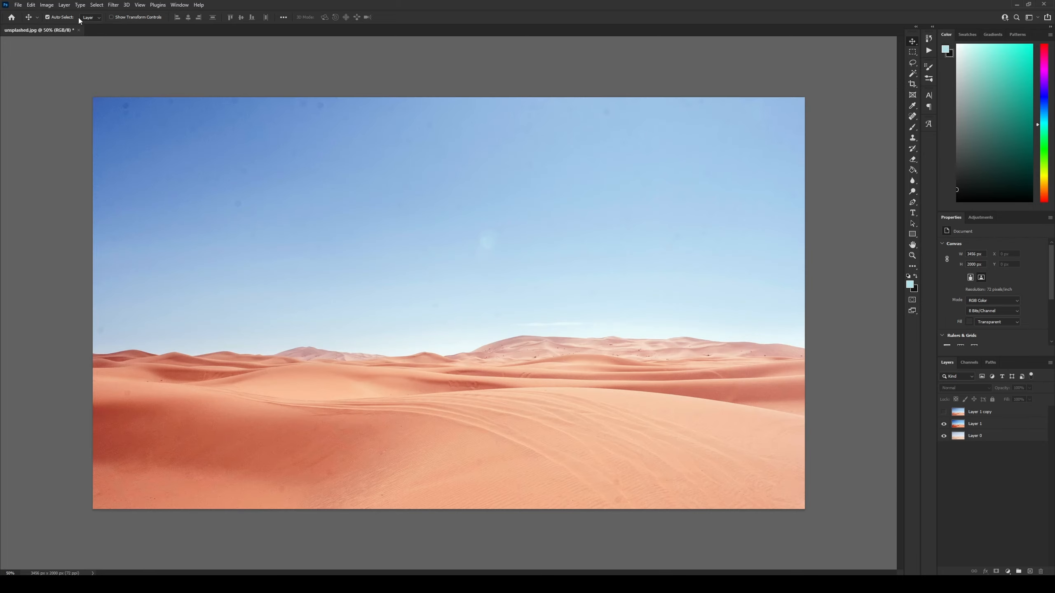
left_click(50, 5)
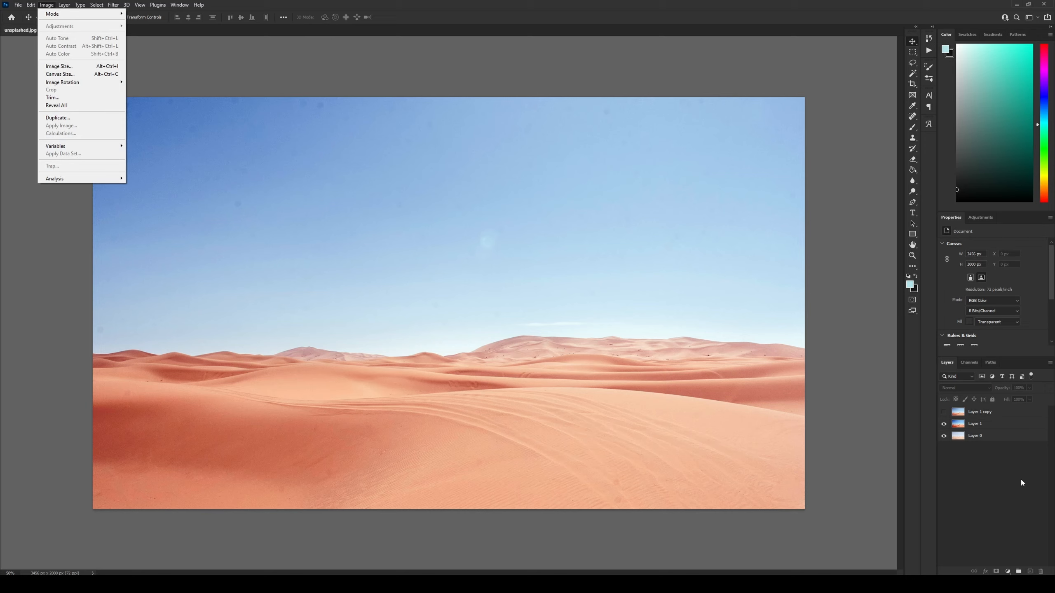
left_click(947, 413)
left_click(943, 412)
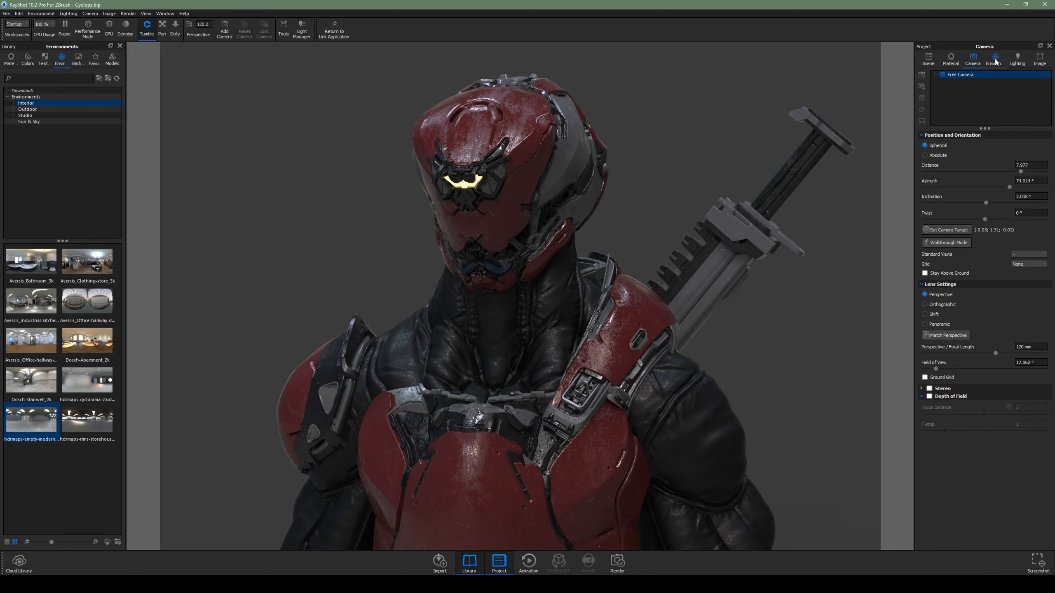
- Switch back to KeyShot and set the environment background to the backplate image CyclopsBG.png
left_click(998, 64)
left_click(932, 352)
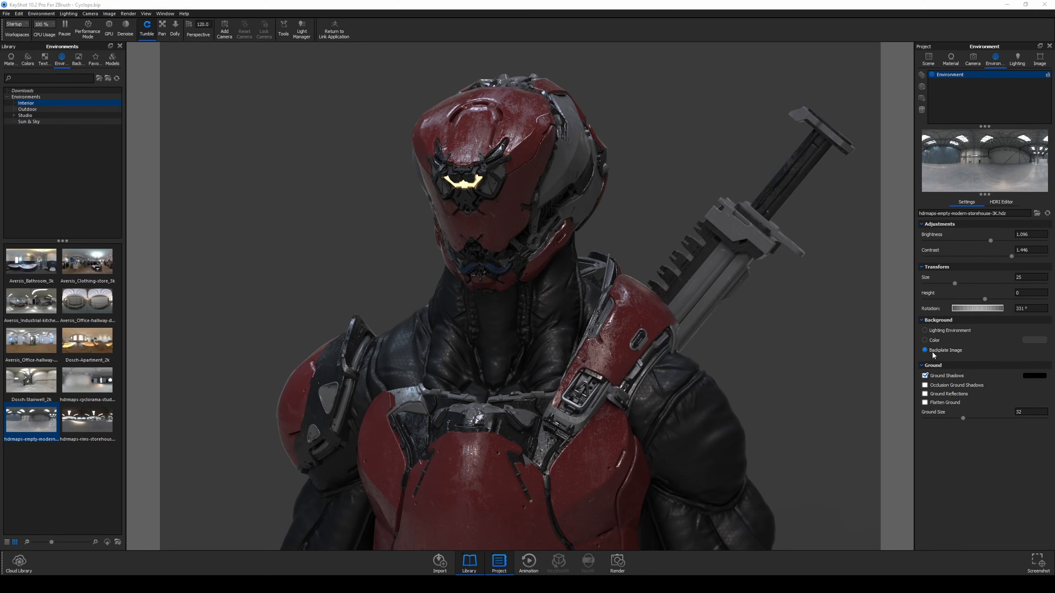
left_click(352, 167)
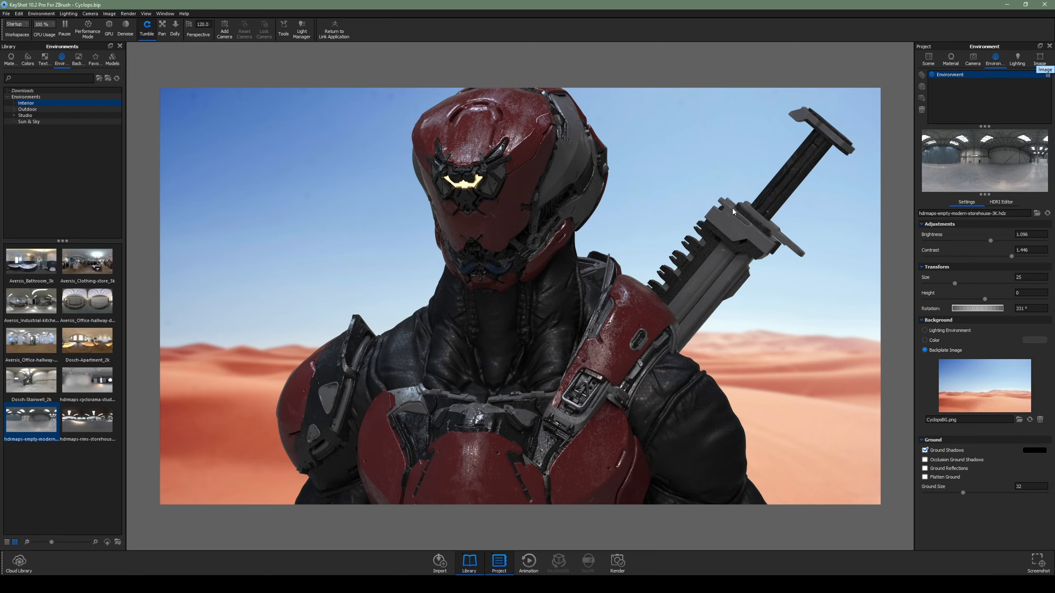
- Reframe the camera so the helmet, shoulders and whole sword fit against the desert backplate
scroll(660, 203, "down", 3)
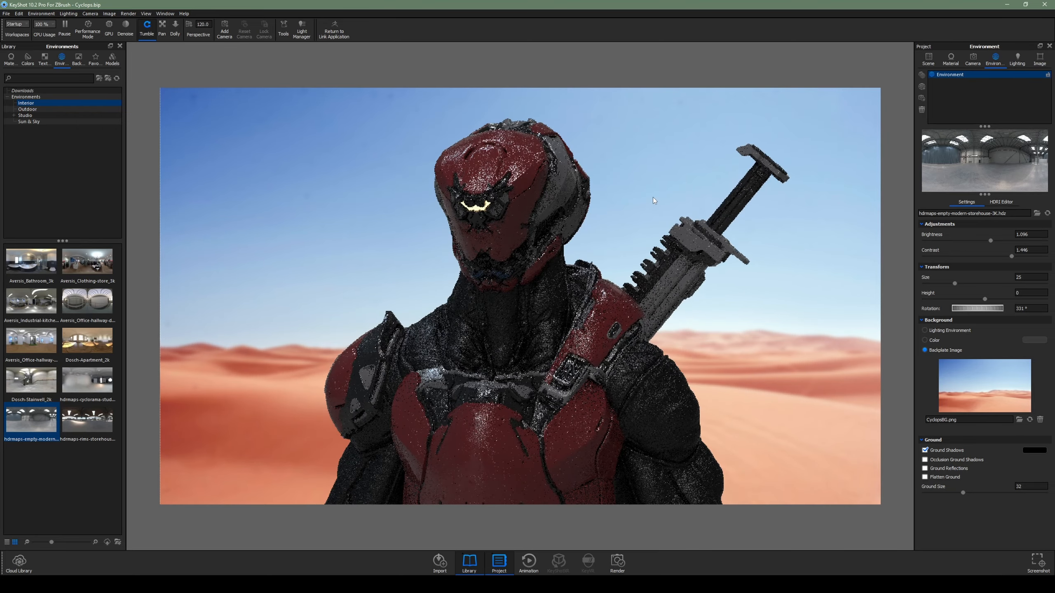
left_click_drag(653, 198, 680, 200)
scroll(643, 179, "up", 2)
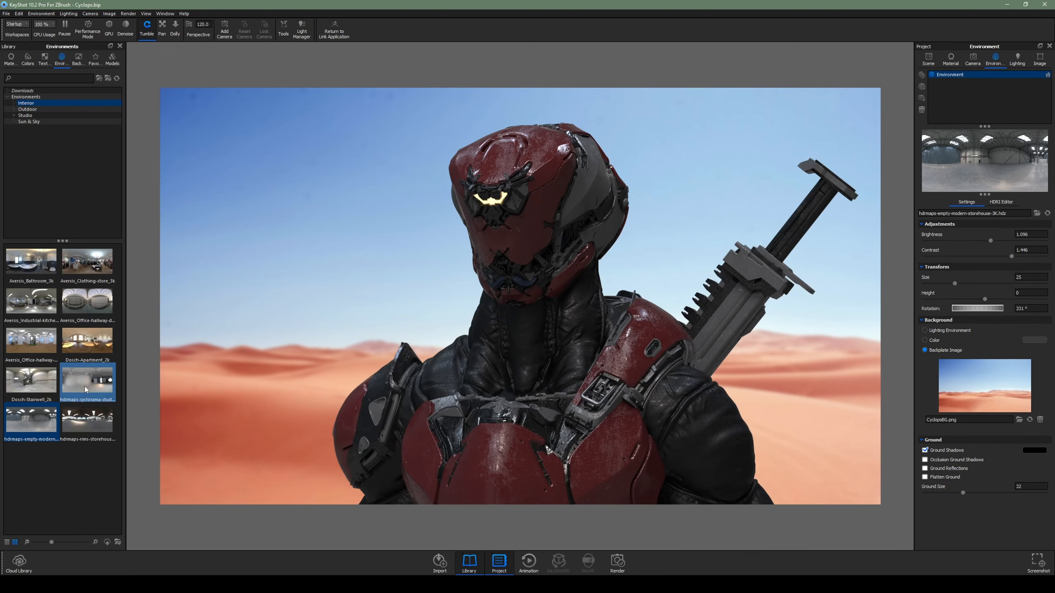
- Try the hdrmaps-rims-storehouse environment on the scene and replace it with Dosch-Stairwell_2k
double_click(94, 419)
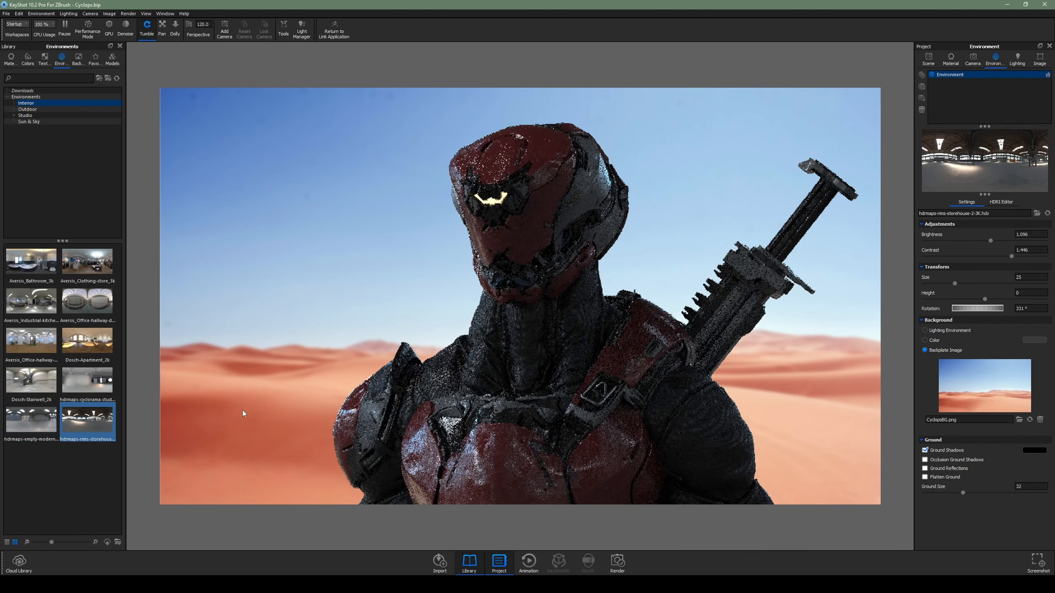
left_click_drag(32, 380, 245, 440)
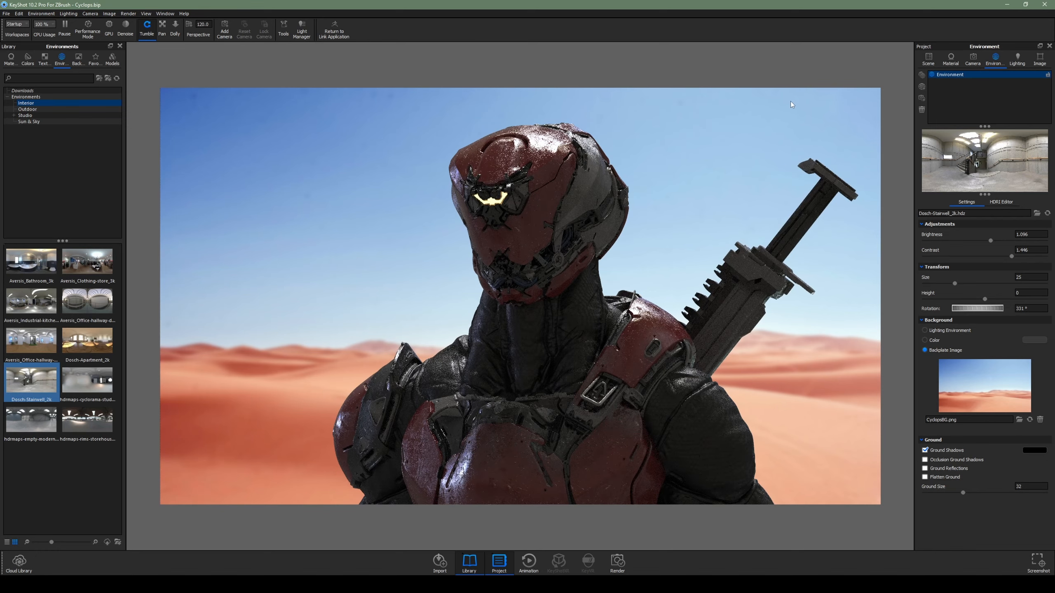
- Rotate the environment to 274° and set its brightness to 1.376 and contrast to 1.91
mouse_move(970, 312)
left_mouse_down()
mouse_move(959, 310)
mouse_move(969, 312)
left_mouse_up()
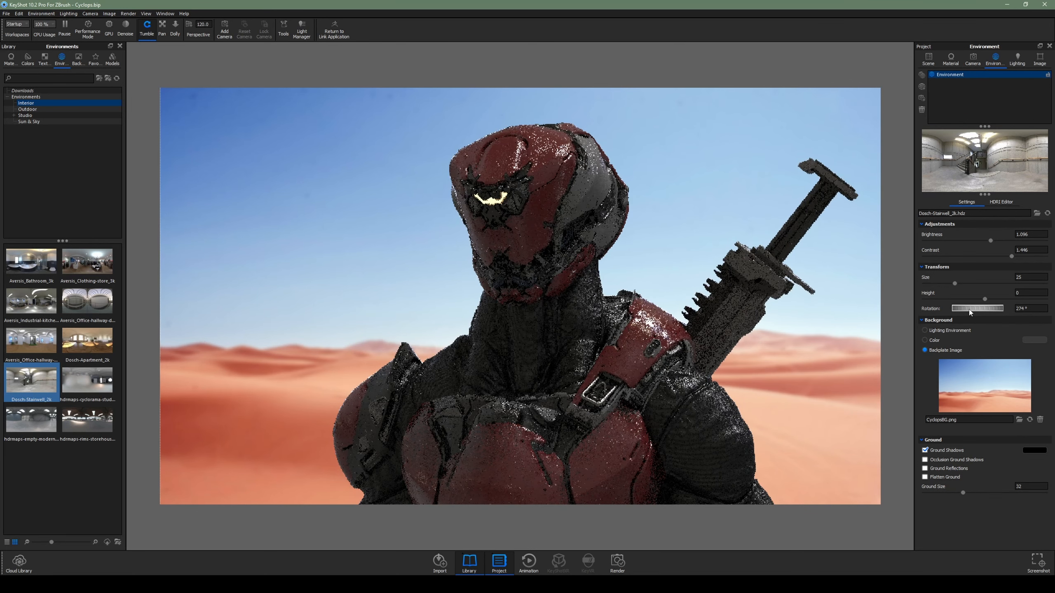
left_click_drag(990, 241, 1004, 240)
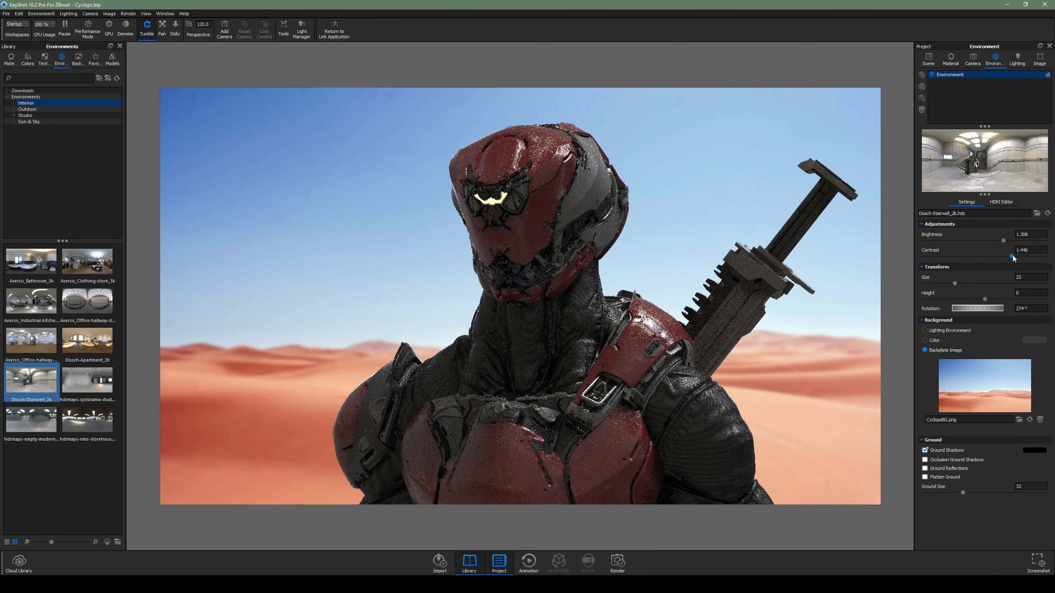
mouse_move(1011, 256)
left_mouse_down()
mouse_move(1041, 257)
mouse_move(963, 256)
mouse_move(1043, 252)
mouse_move(1030, 256)
left_mouse_up()
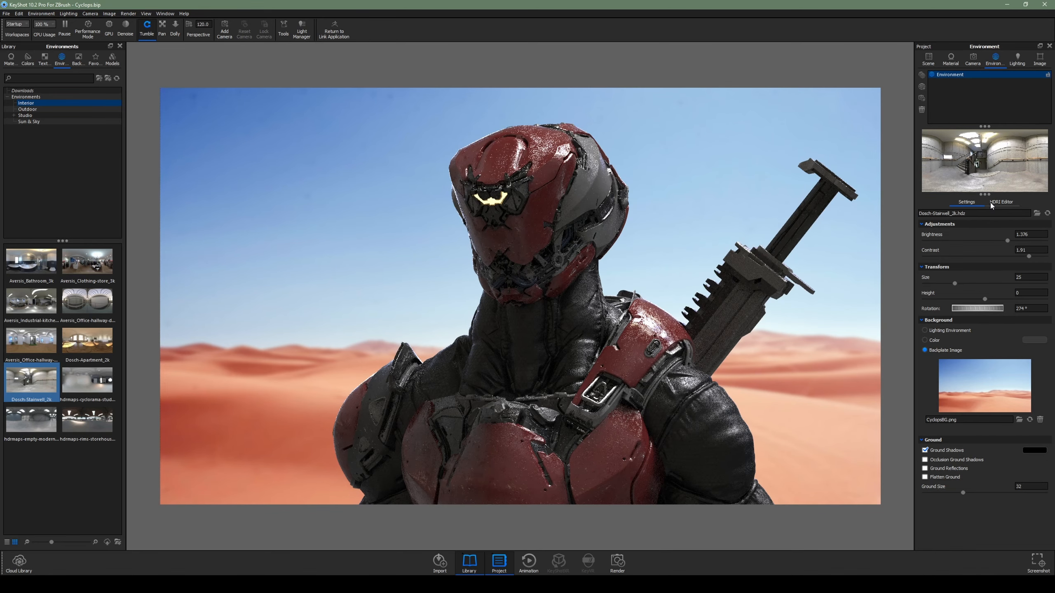
- Add a circular light pin to the HDRI and place its highlight on the upper helmet, at azimuth about 8.4° and elevation about 54°
left_click(1001, 202)
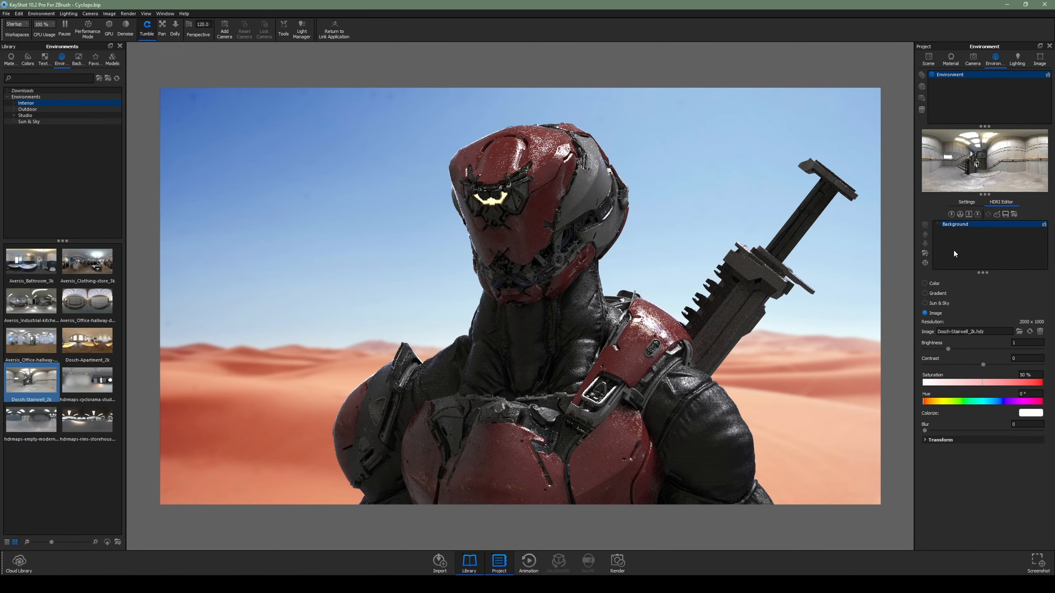
left_click(950, 214)
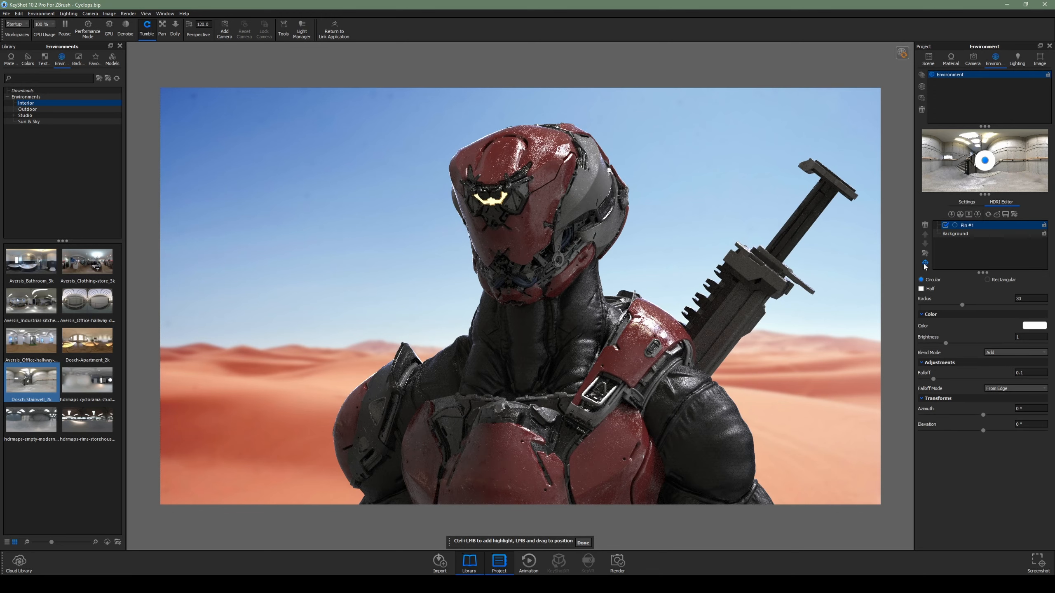
left_click(506, 227)
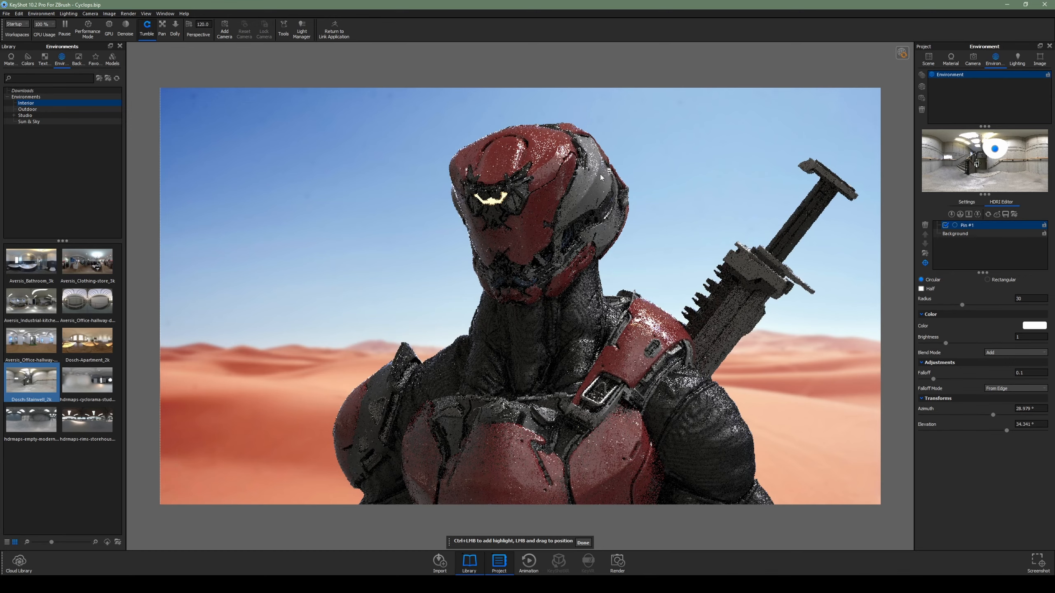
left_click(544, 175)
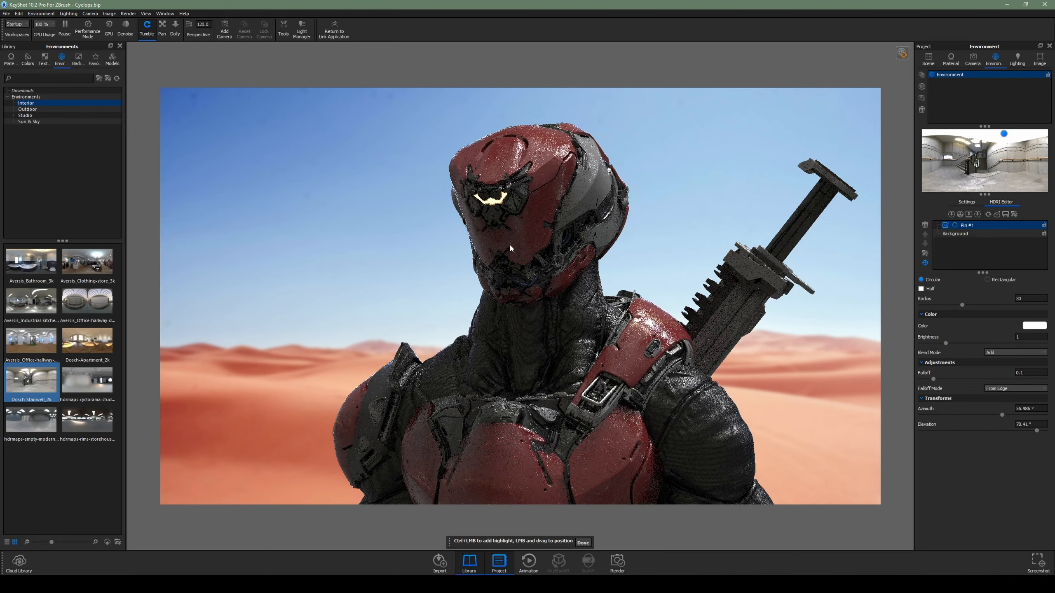
left_click(496, 278)
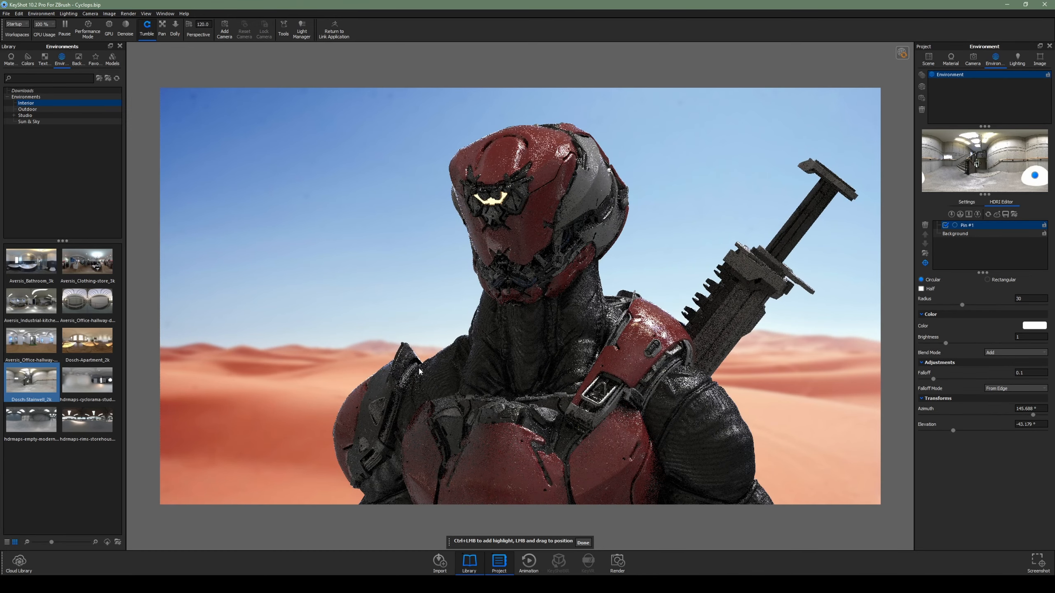
left_click_drag(493, 176, 565, 160)
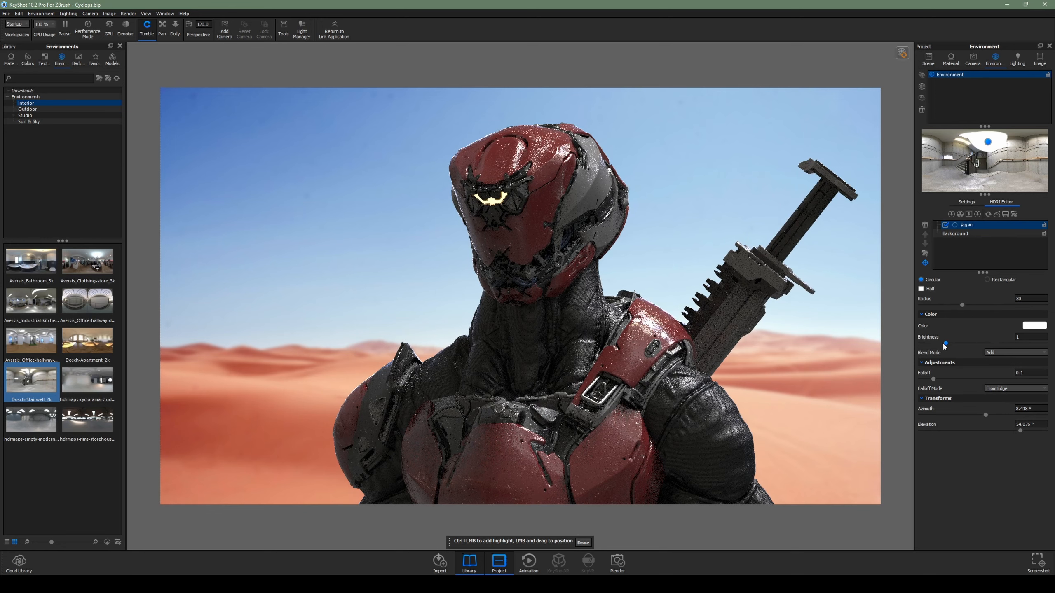
- Set the light pin's brightness to 2 and its radius to 36.81
left_click_drag(948, 346, 957, 345)
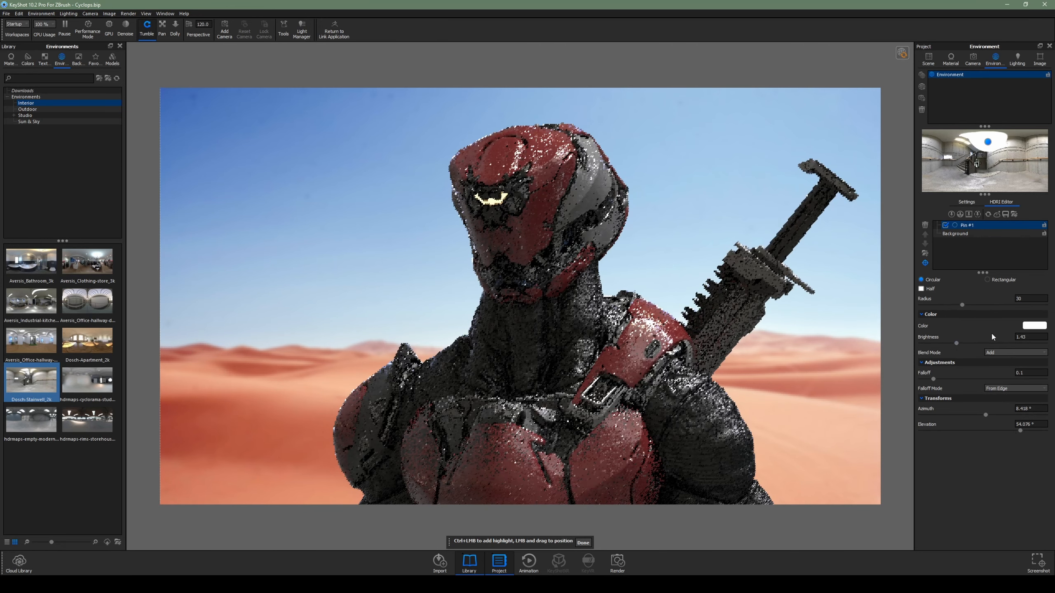
left_click(1015, 337)
type("2")
key("Return")
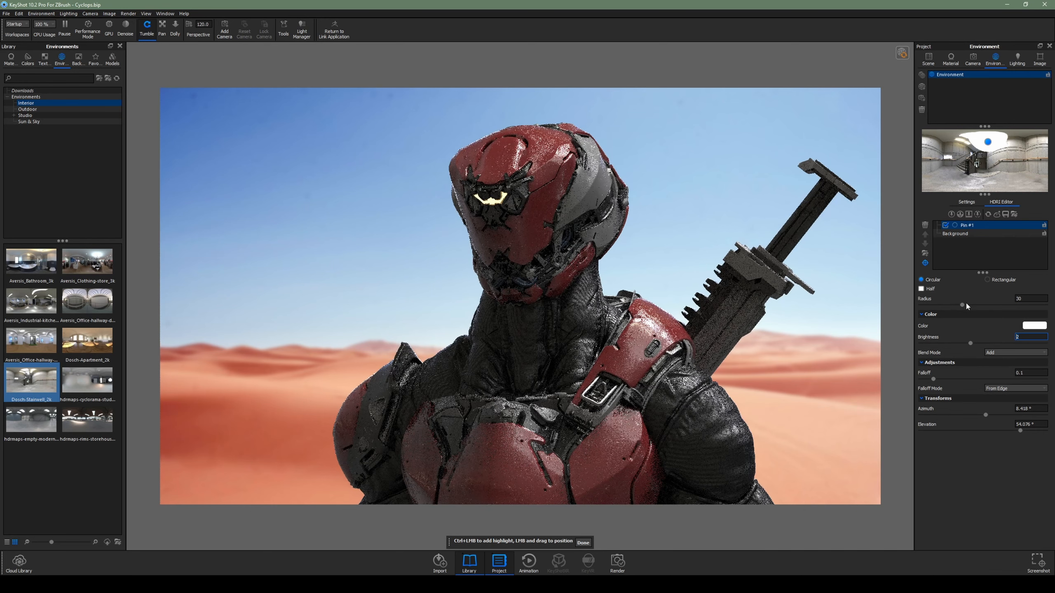
left_click_drag(966, 307, 972, 306)
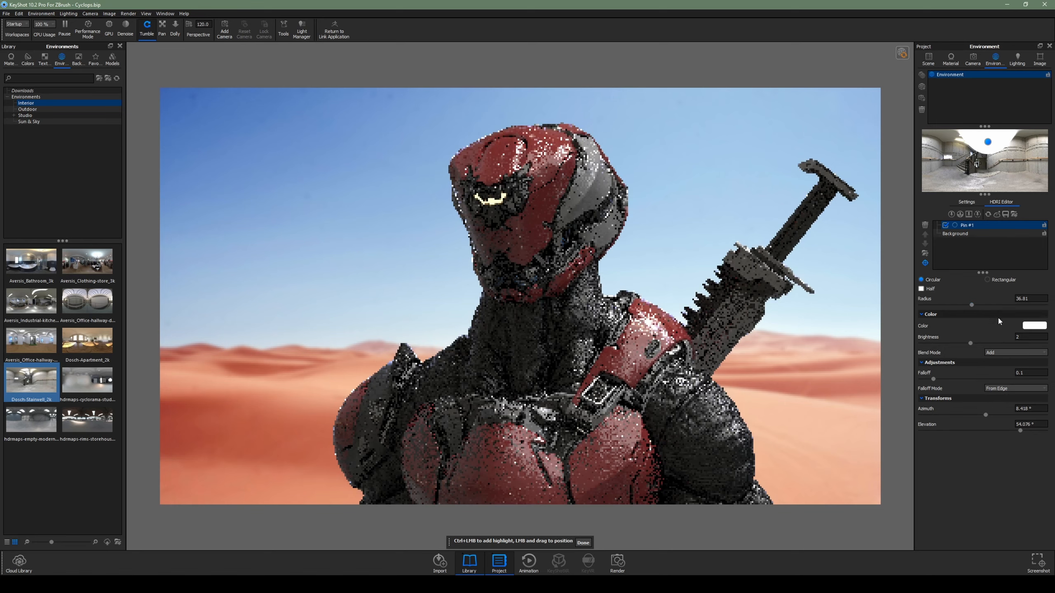
- Tint the light pin pale yellow by lowering the blue value of its color to 229
left_click(1033, 325)
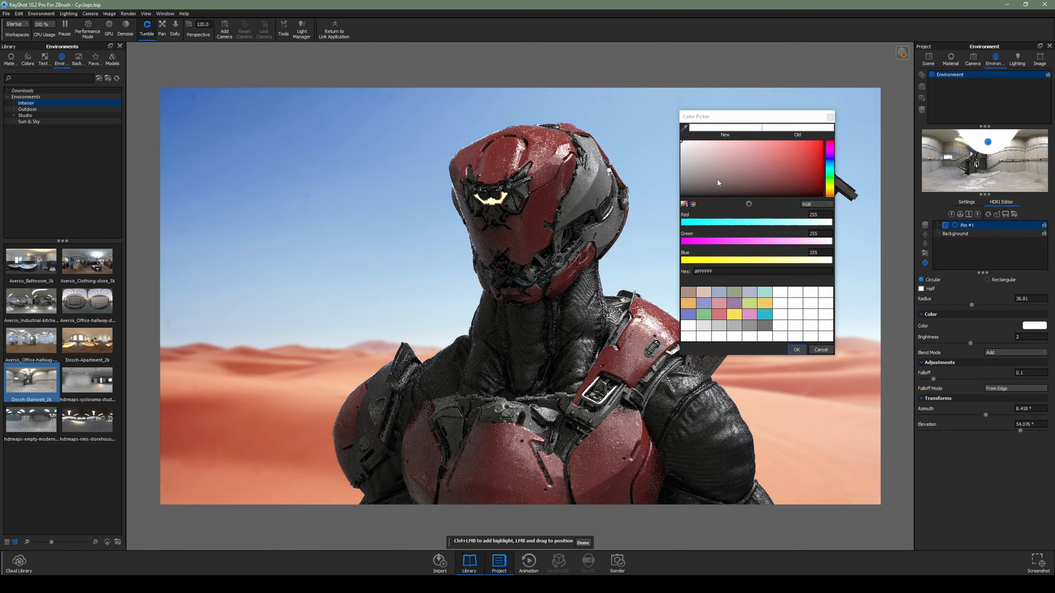
left_click(827, 263)
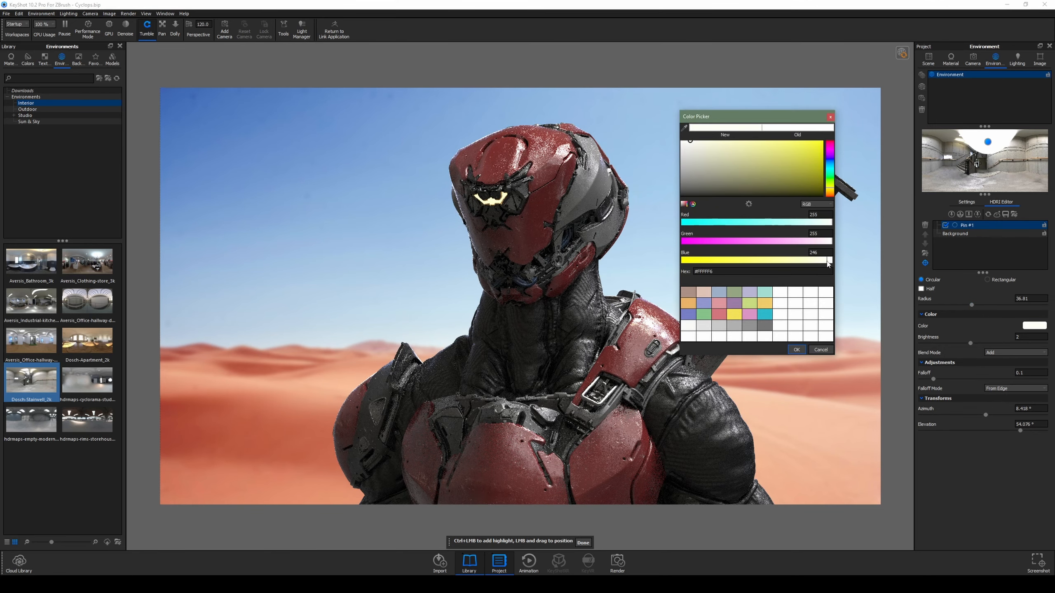
left_click_drag(828, 262, 817, 264)
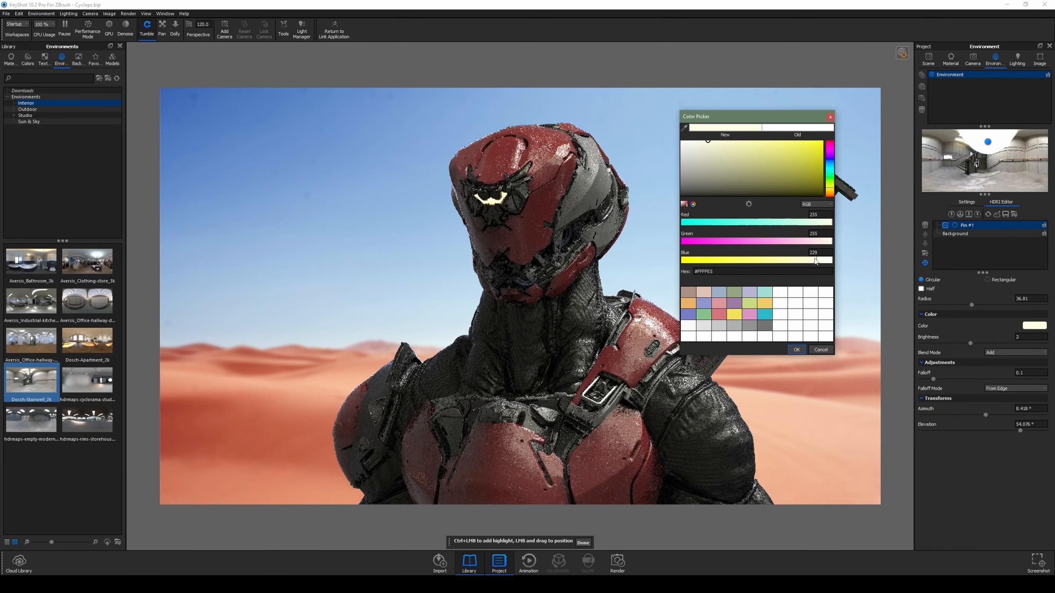
key("Return")
- Save the current view as a new camera named Main Cam and lock it
left_click(972, 62)
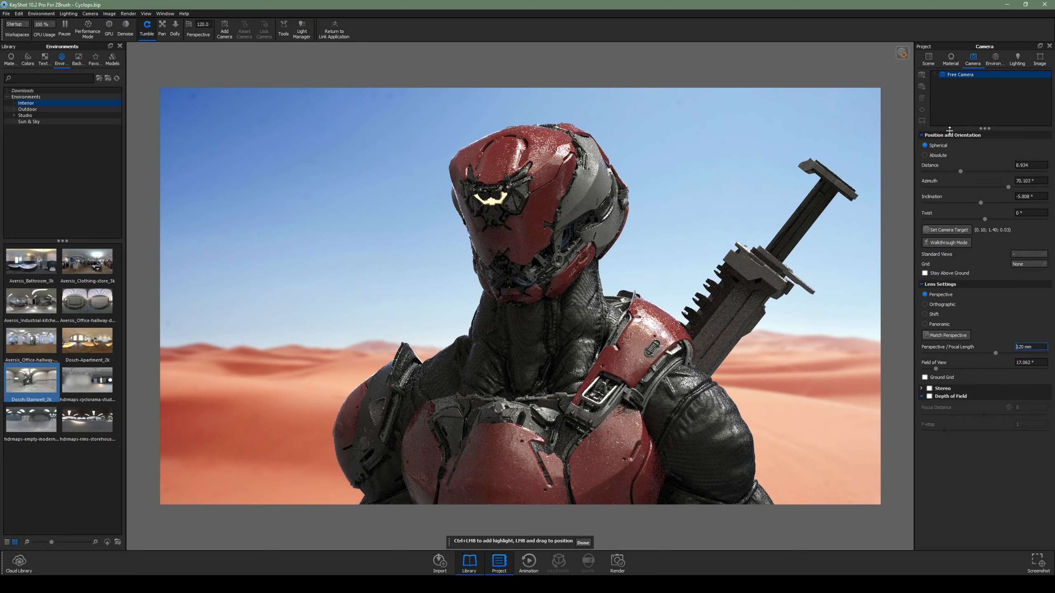
left_click(921, 76)
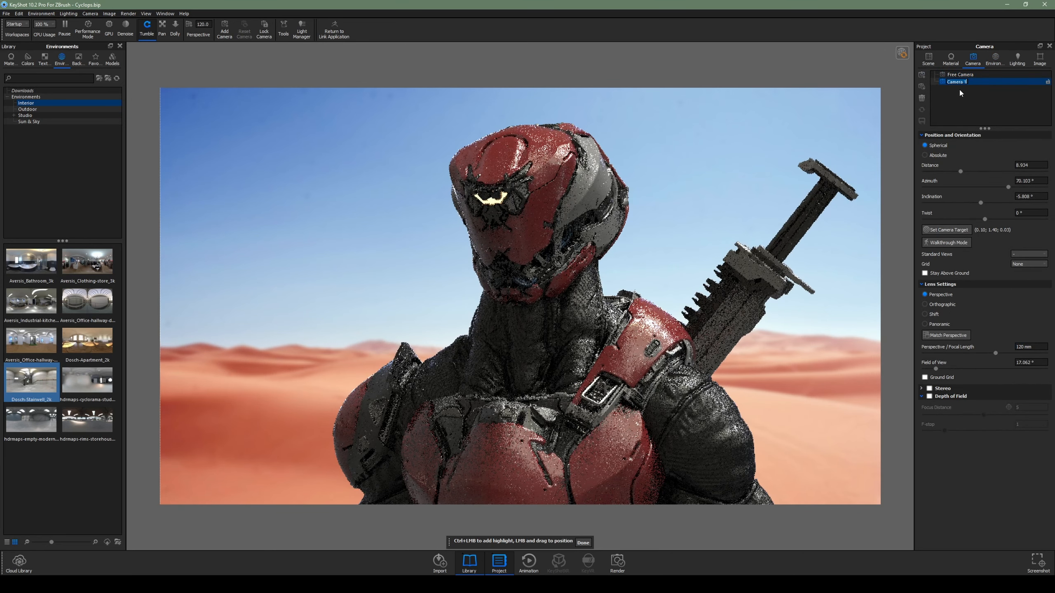
type("Miin Cam")
key("Return")
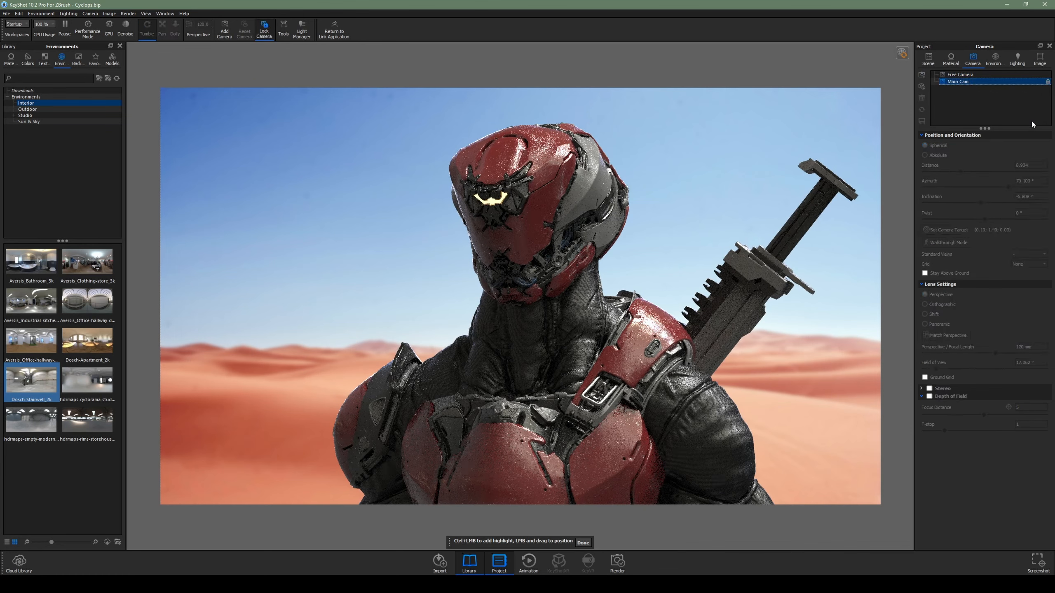
left_click(994, 75)
- Add a second light pin highlighting the helmet's lower face, at azimuth about 140° and elevation about -16°, with radius 38.25 and falloff 0.88
left_click(995, 60)
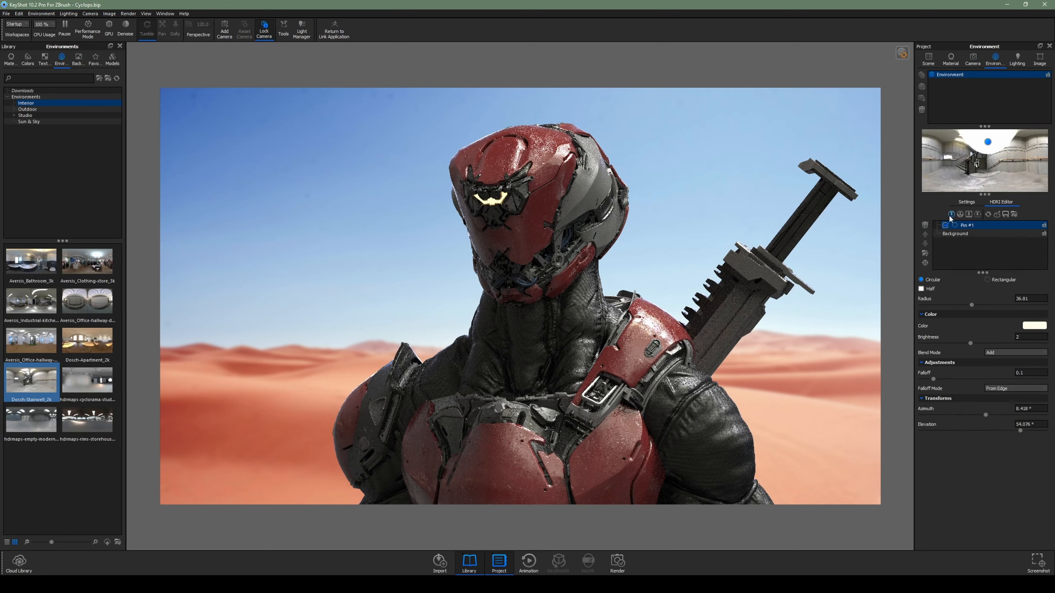
left_click_drag(482, 227, 492, 255)
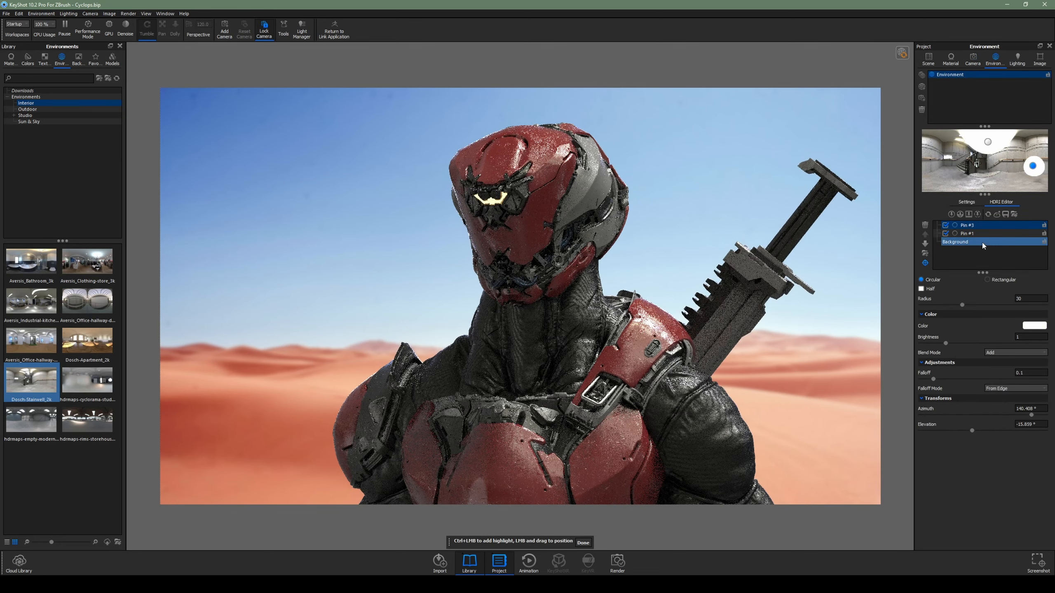
left_click_drag(962, 304, 973, 304)
left_click_drag(941, 380, 1033, 377)
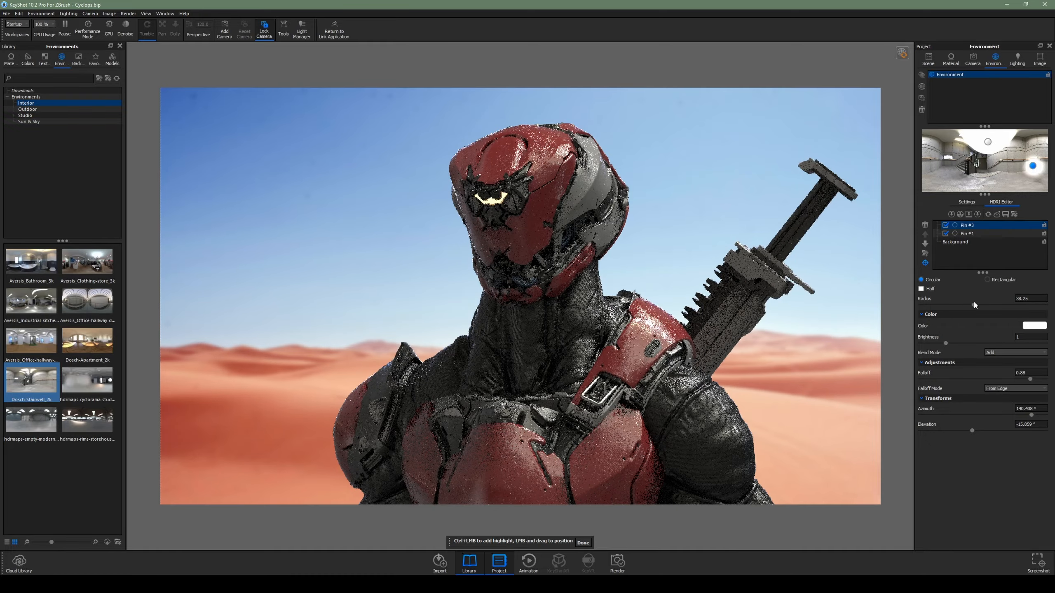
- Set Pin #3's radius to about 47 and its falloff to 0.385, and select Pin #4
left_click_drag(973, 304, 993, 306)
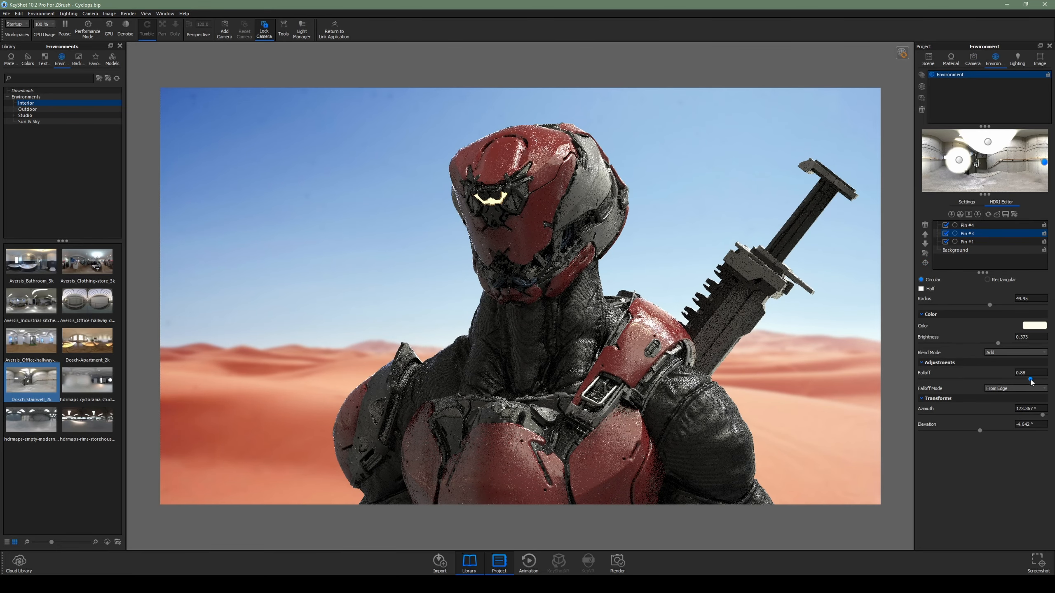
left_click_drag(1030, 379, 969, 379)
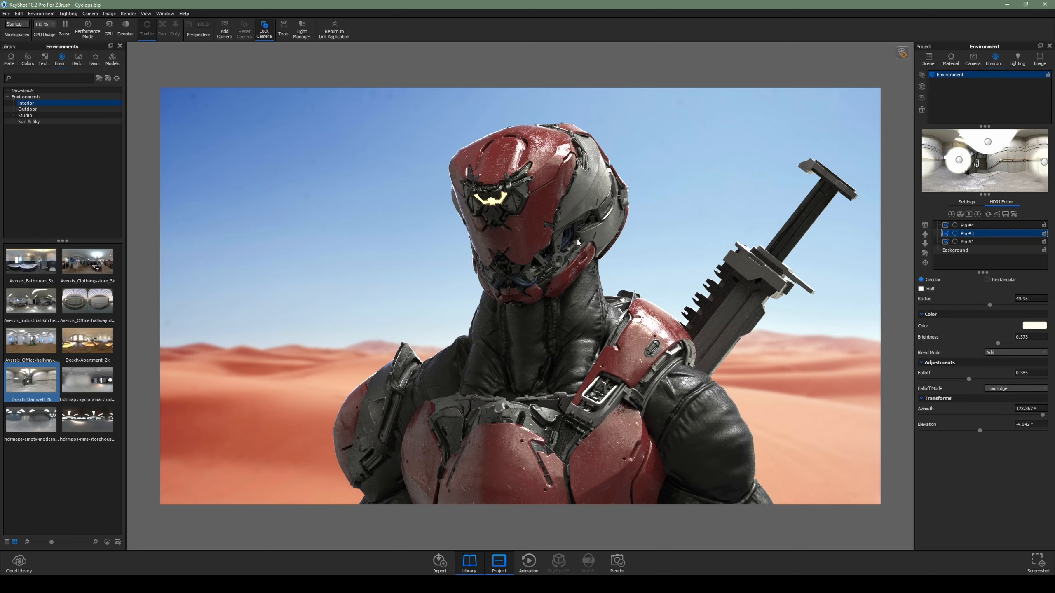
left_click(967, 224)
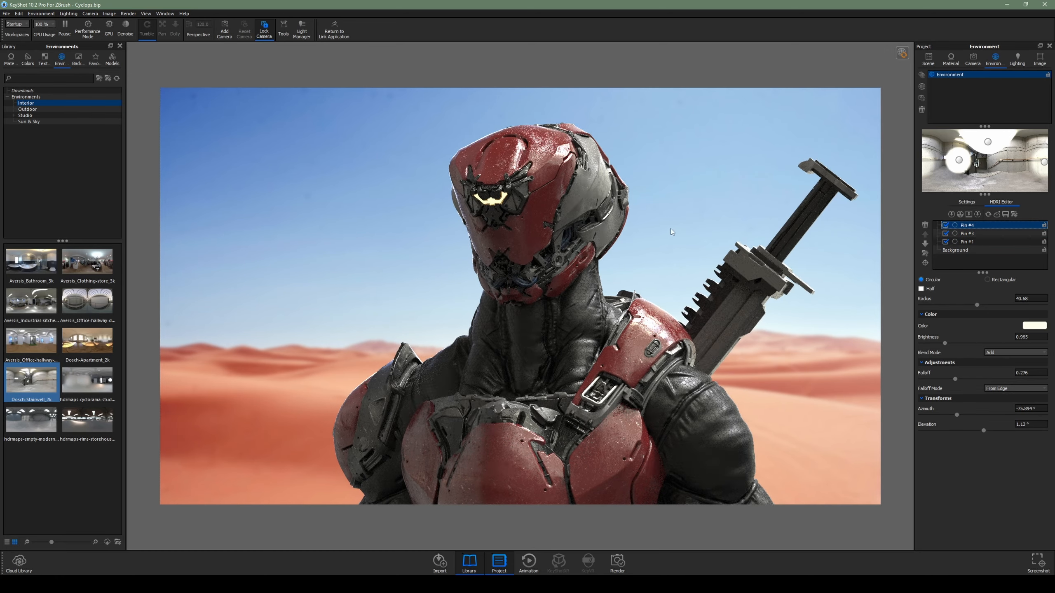
- Switch Pin #3 off and on to compare its light, and set its brightness to 0.1
left_click(945, 233)
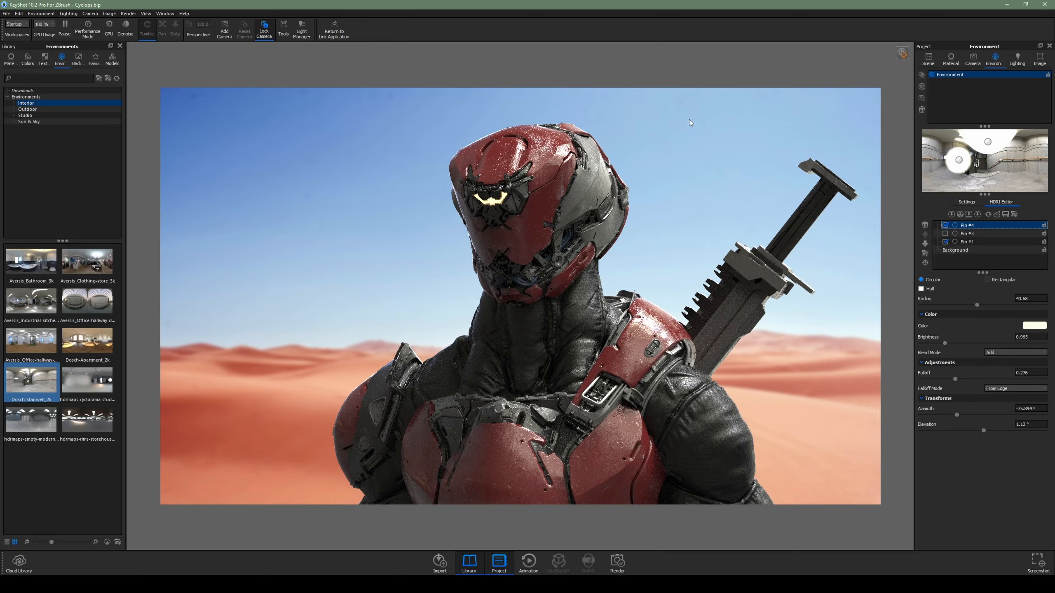
left_click(945, 233)
left_click(968, 233)
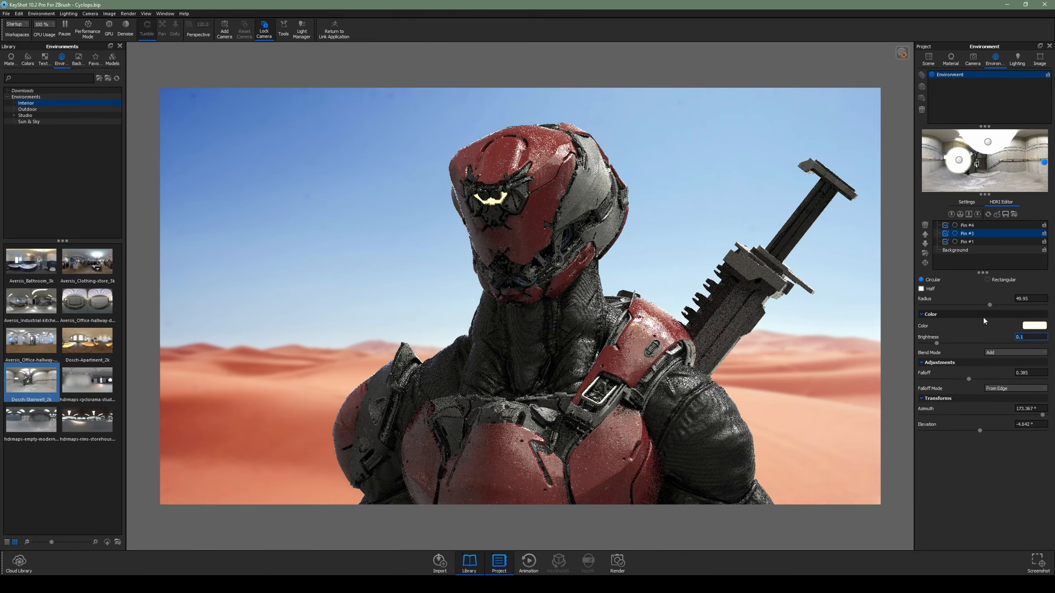
key("shift+n")
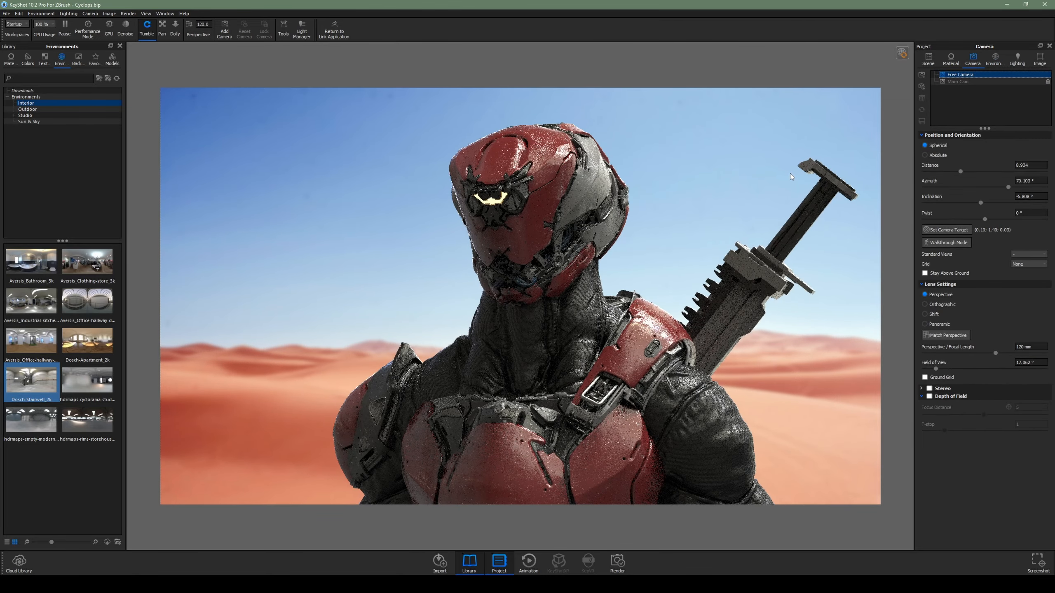
- Enable Bloom on the image with intensity about 0.85, radius about 11.8 px and threshold about 0.348
left_click(1039, 58)
left_click(929, 172)
left_click_drag(1028, 190, 1049, 190)
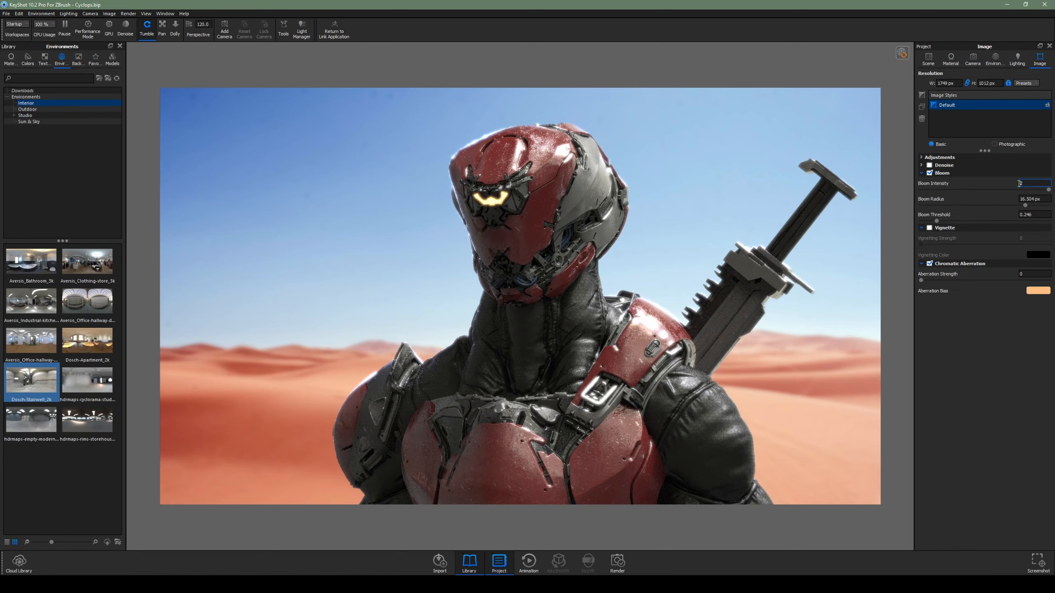
left_click_drag(937, 220, 943, 220)
left_click_drag(1025, 205, 987, 206)
- Try a perspective focal length of 80 mm on the camera and return to the saved Main Cam view
left_click(972, 59)
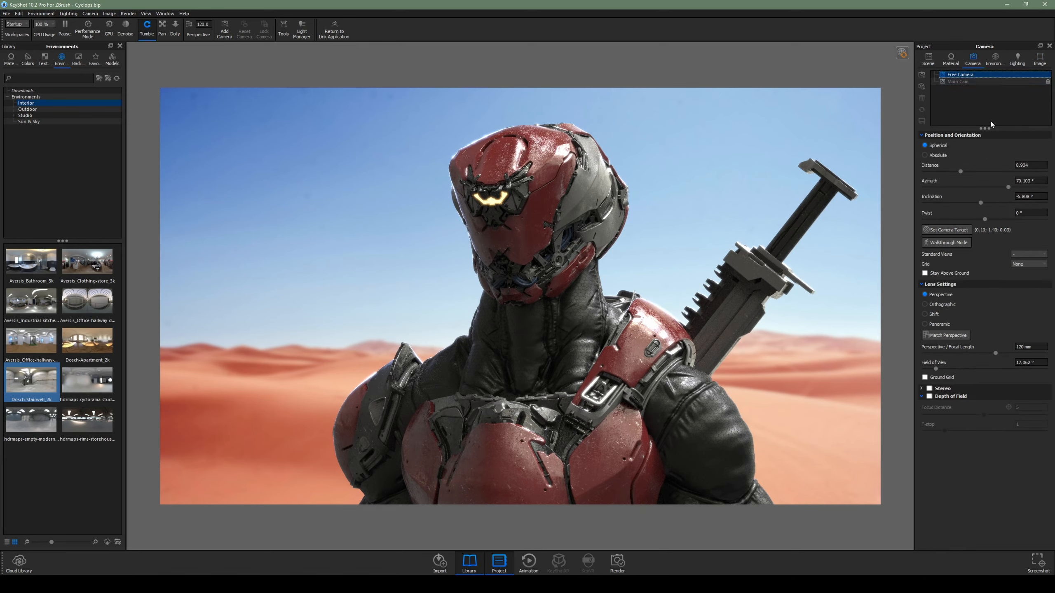
left_click_drag(1029, 346, 1002, 348)
type("85")
key("Return")
left_click(982, 75)
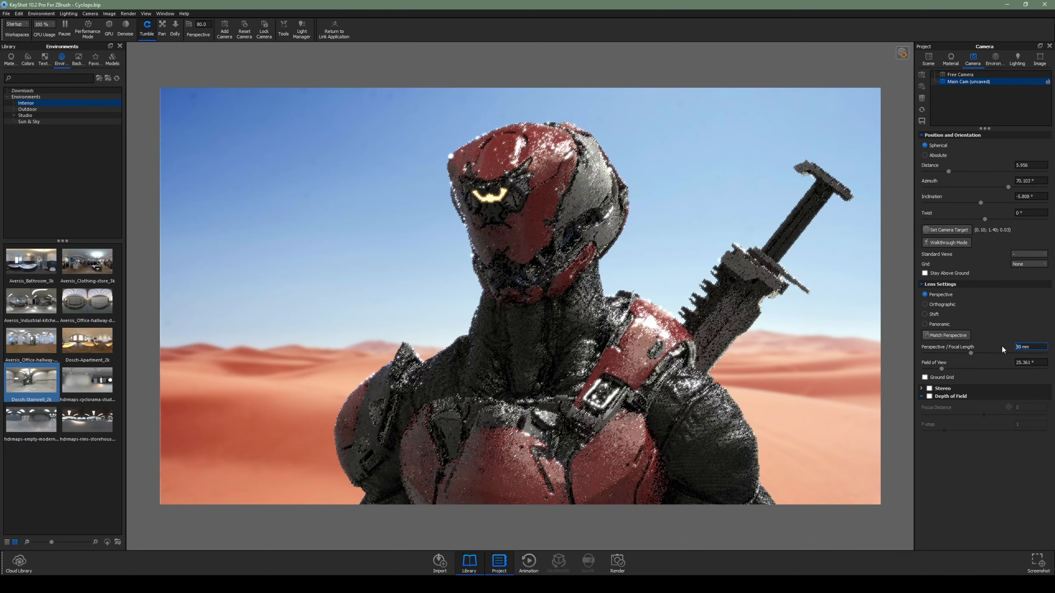
left_click(1001, 81)
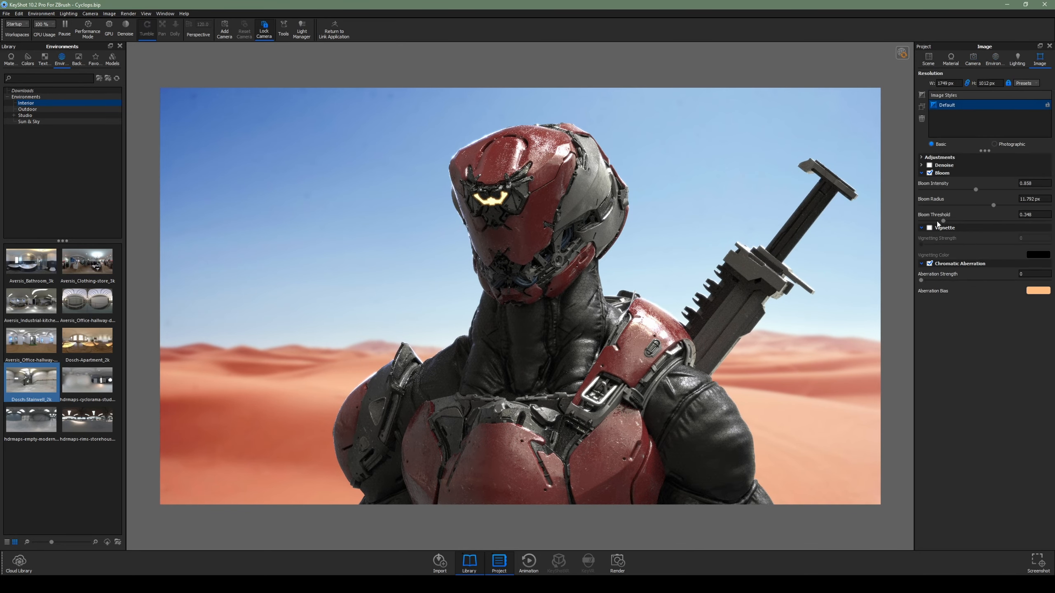
- Set the chromatic aberration strength of the image to 1
left_click_drag(921, 281, 989, 280)
left_click_drag(1035, 274, 1009, 275)
type("1")
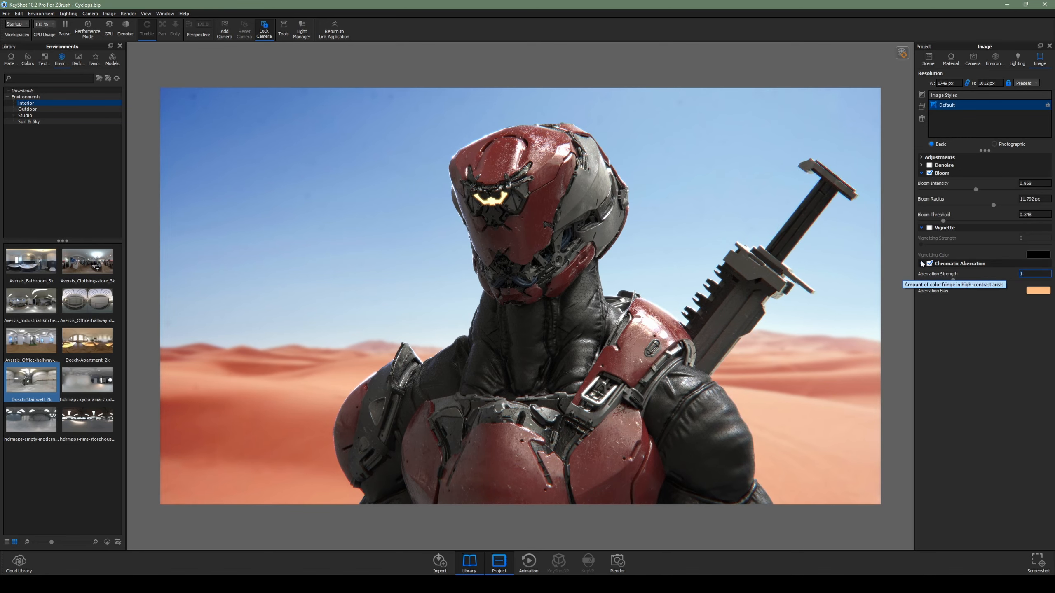
key("Return")
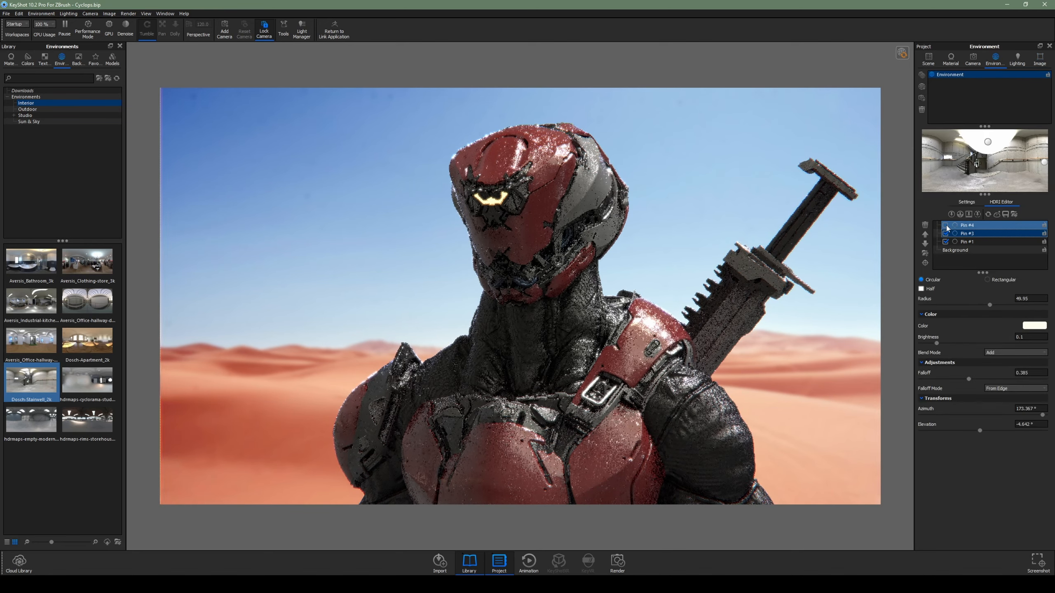
- Switch the light pins off and on to compare their effect, select Pin #1 and disable Pin #3
left_click(945, 242)
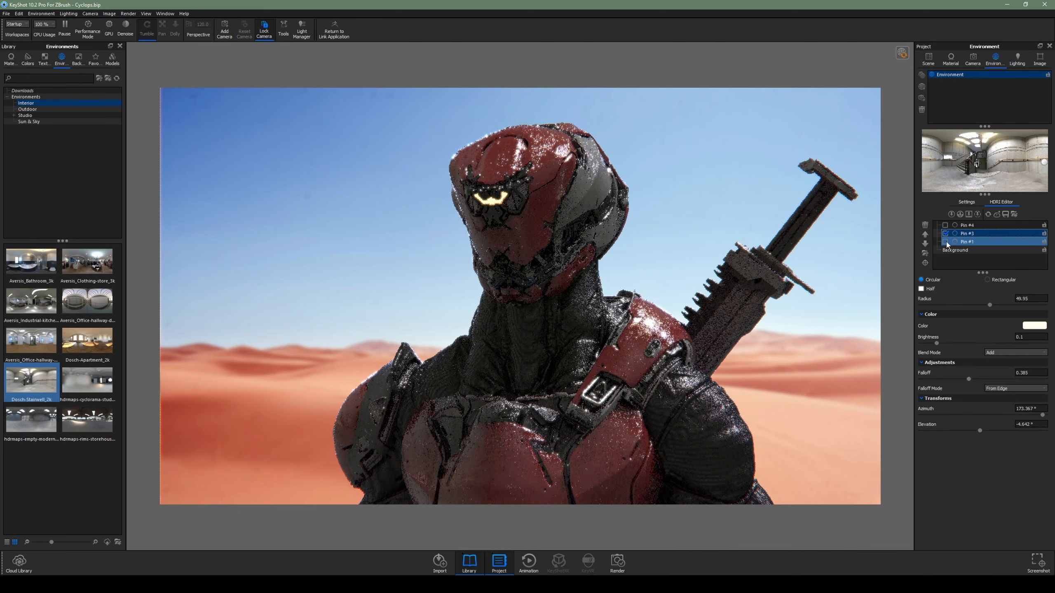
left_click(945, 242)
left_click(945, 233)
left_click(945, 225)
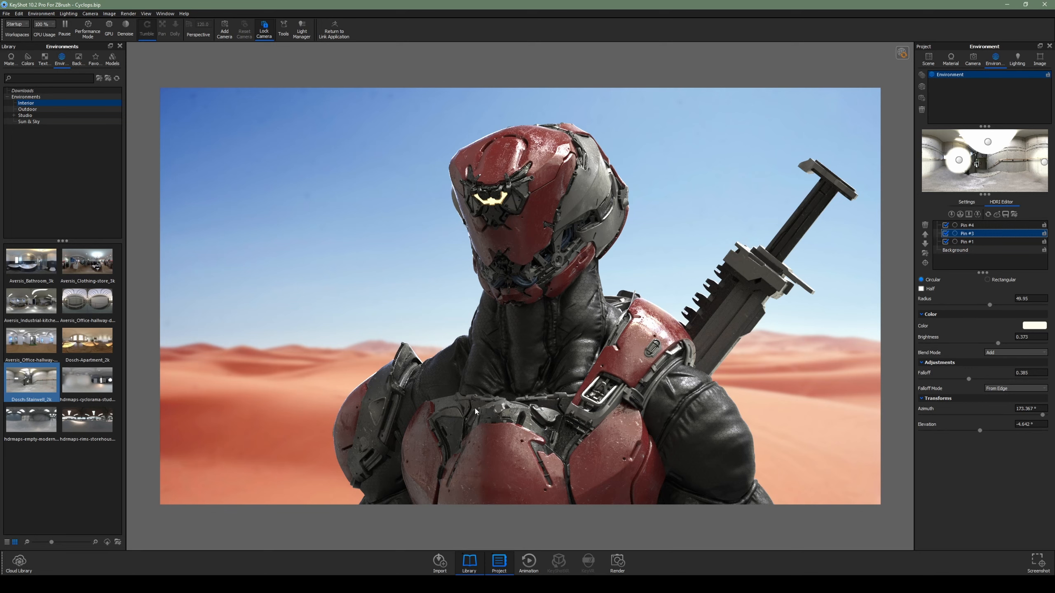
left_click(971, 242)
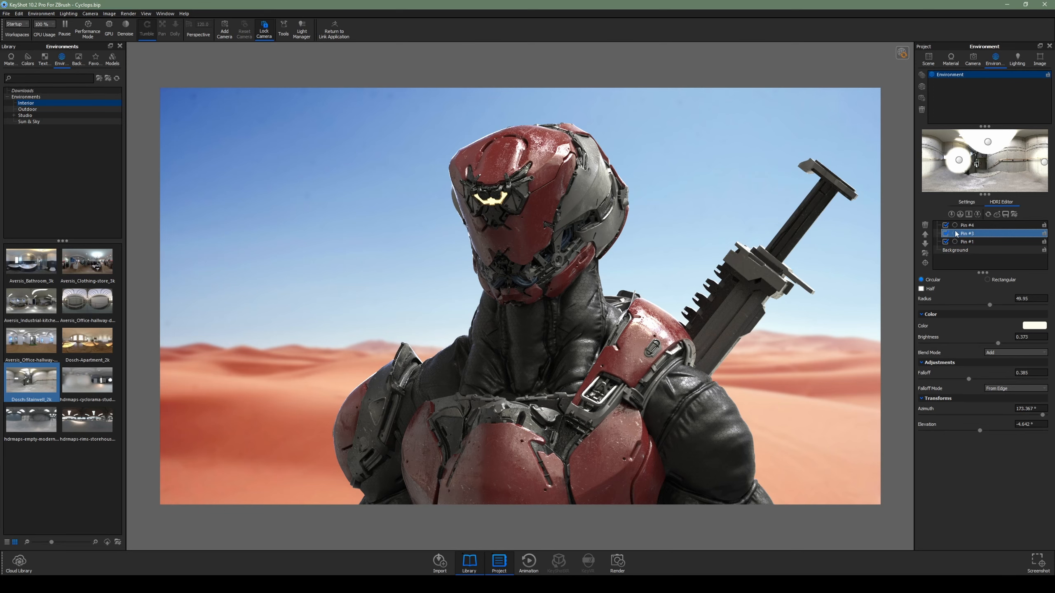
left_click(945, 233)
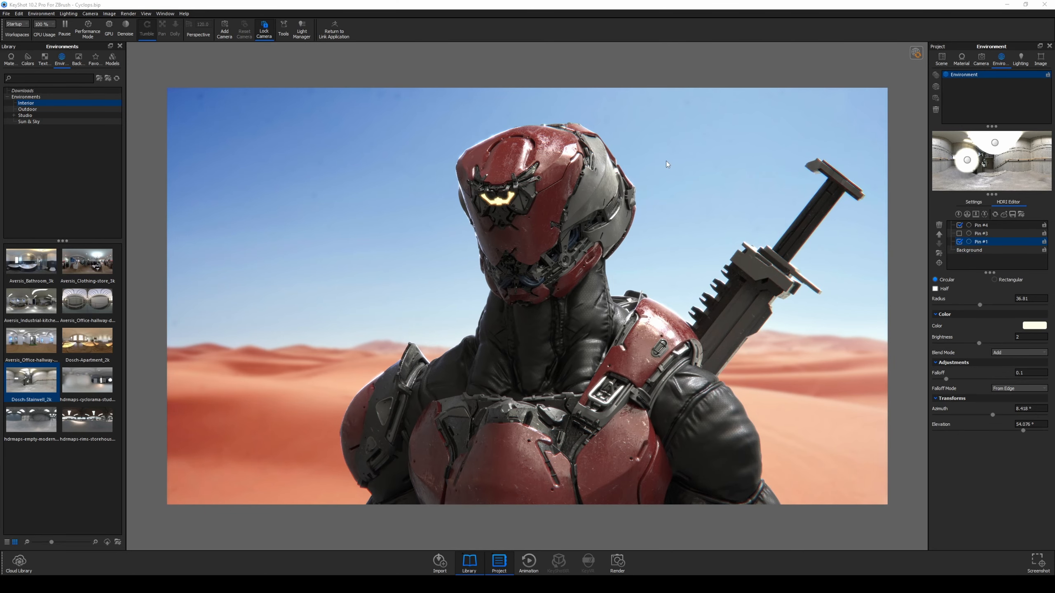
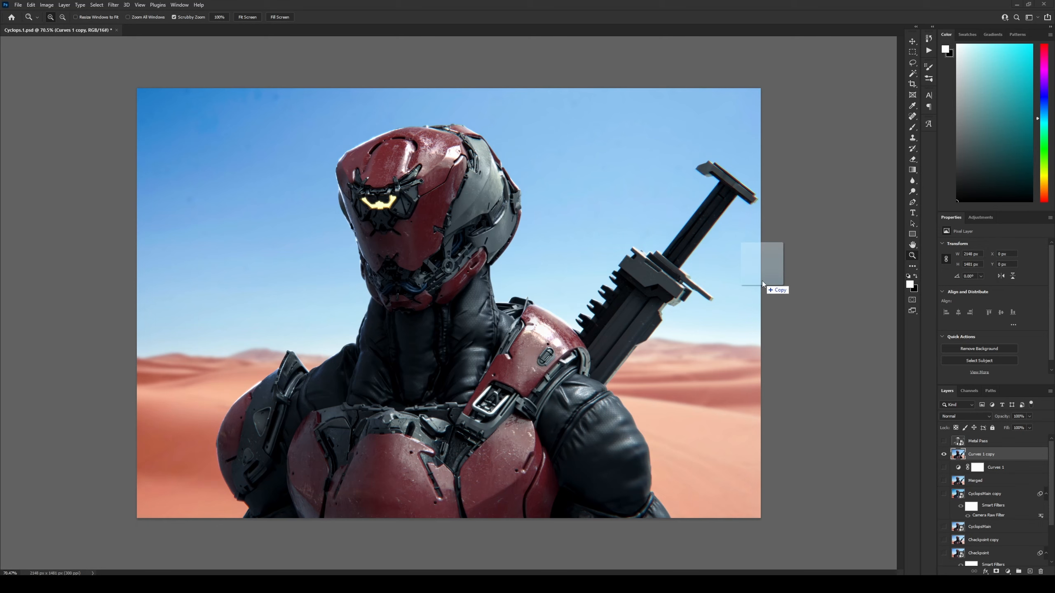
- Switch to Photoshop, place the dirty_smudge_stains_roughness texture above the Curves 1 copy layer and group it as Damage
left_click_drag(762, 282, 522, 287)
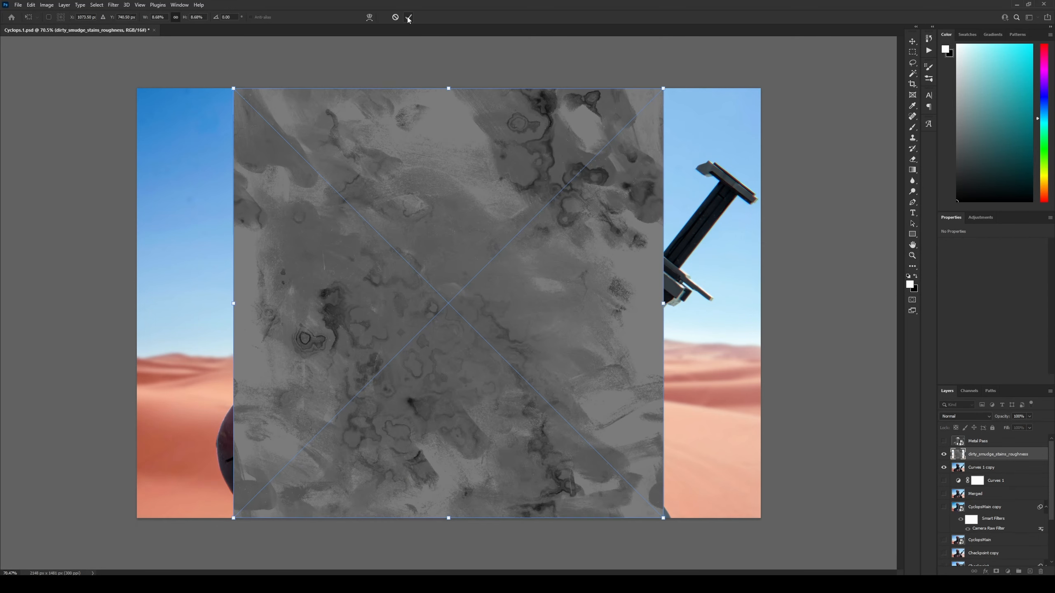
left_click(409, 17)
key("ctrl+g")
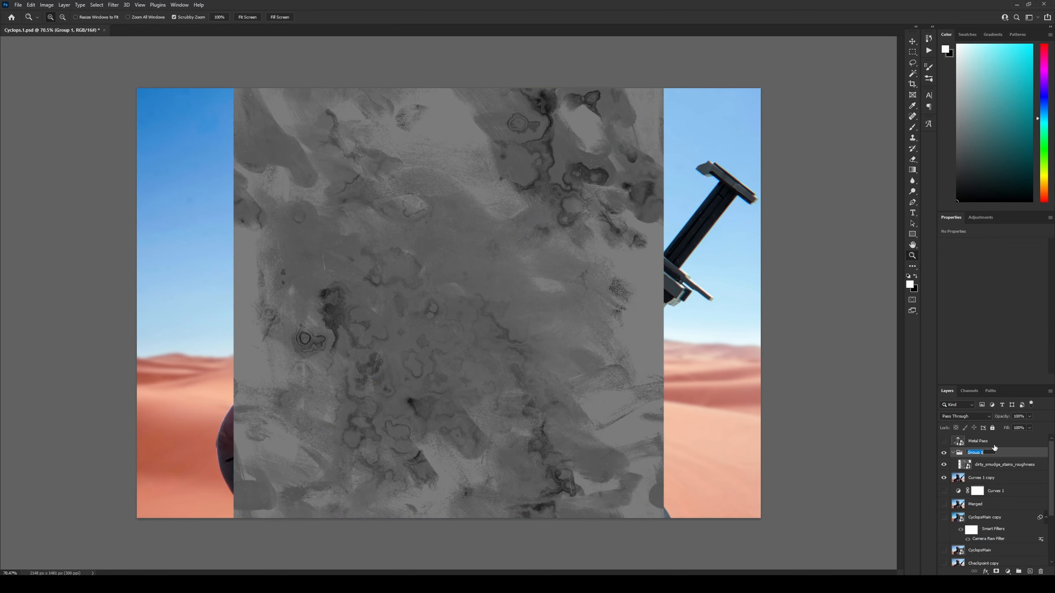
left_click(1005, 464)
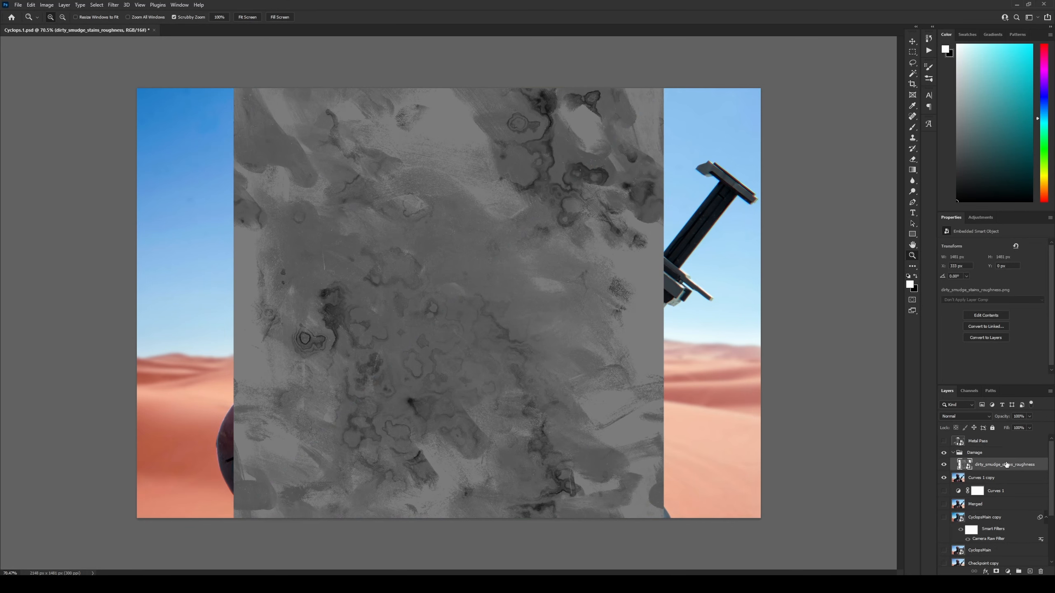
- Blend the dirty_smudge_stains_roughness texture in Hard Light, and scale it down over the character's chest armor
left_click(967, 415)
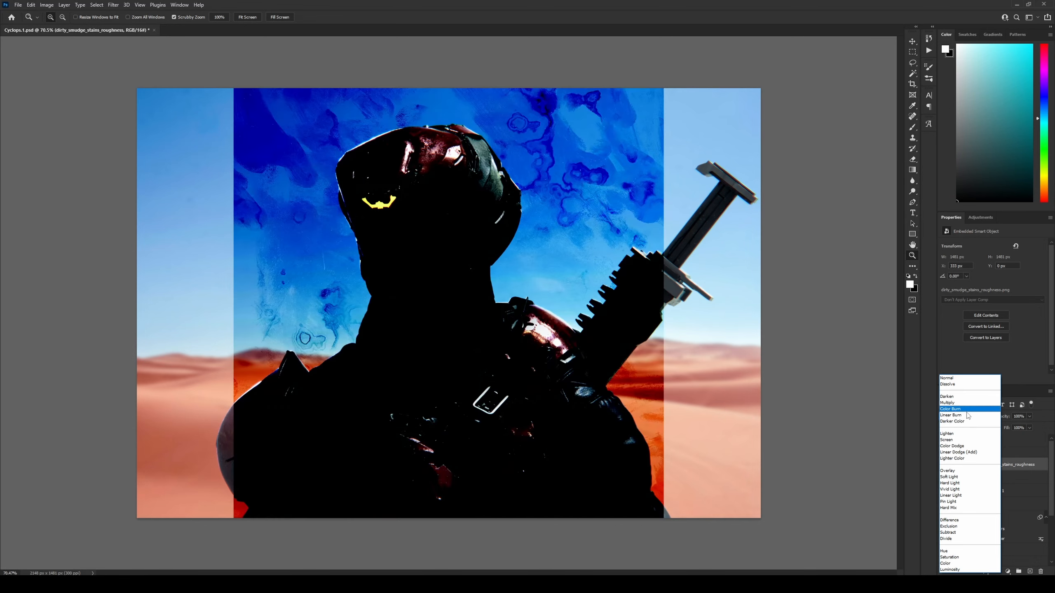
left_click(961, 483)
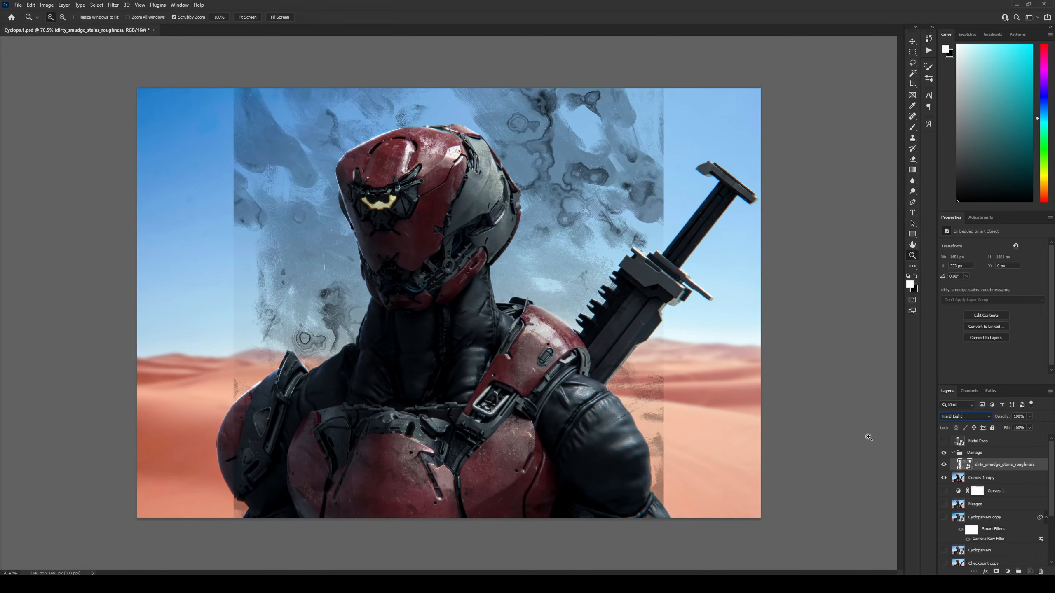
key("ctrl+t")
mouse_move(233, 88)
left_mouse_down()
mouse_move(247, 90)
mouse_move(390, 244)
left_mouse_up()
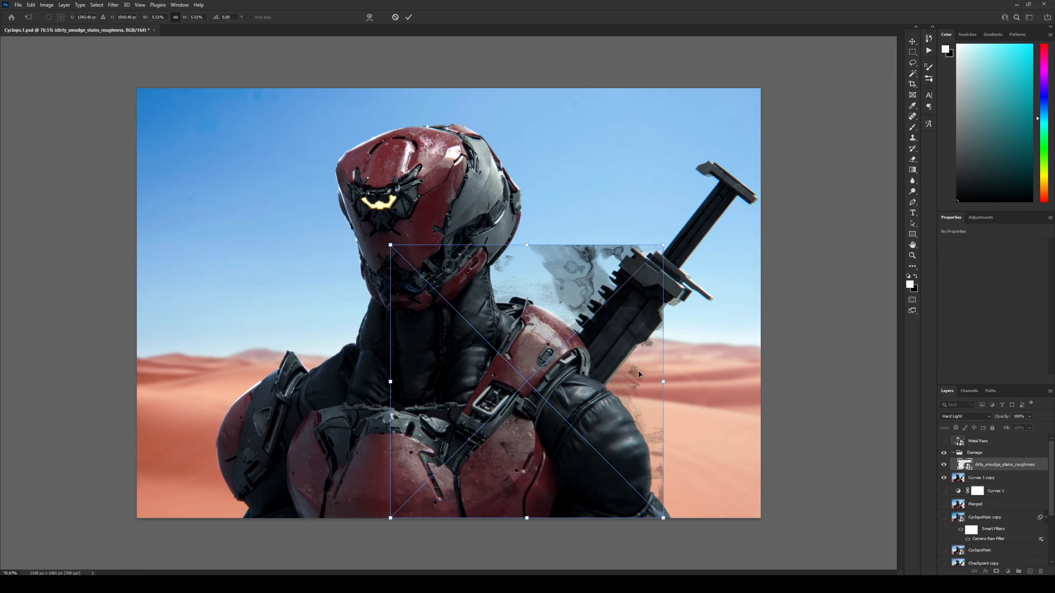
mouse_move(628, 367)
left_mouse_down()
mouse_move(548, 410)
mouse_move(518, 396)
mouse_move(532, 391)
left_mouse_up()
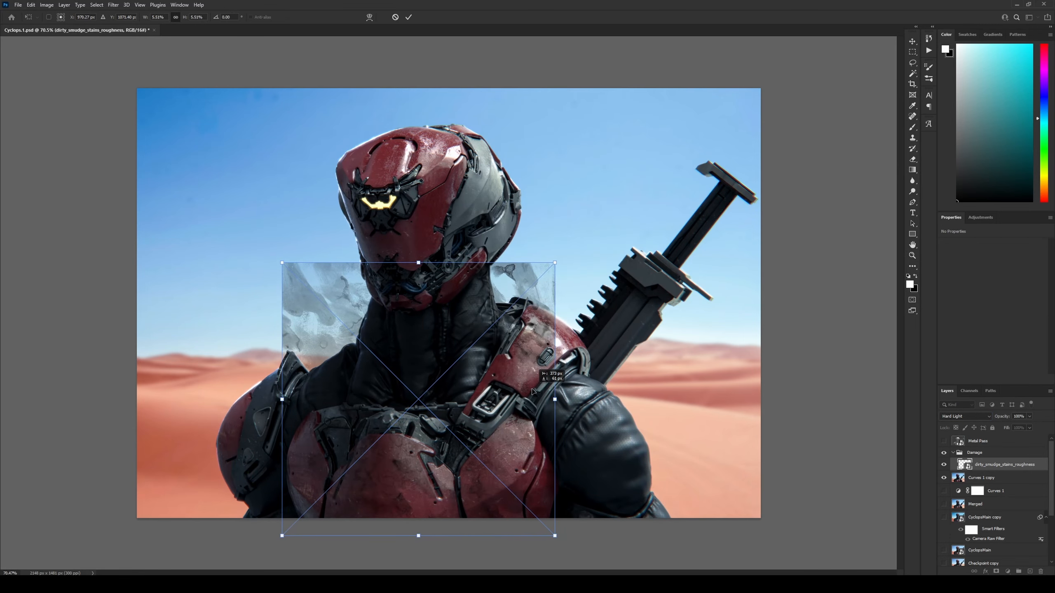
left_click(409, 17)
- Add a black layer mask to the stain texture and paint it white over the chest plate below the shoulder strap
left_click(996, 571)
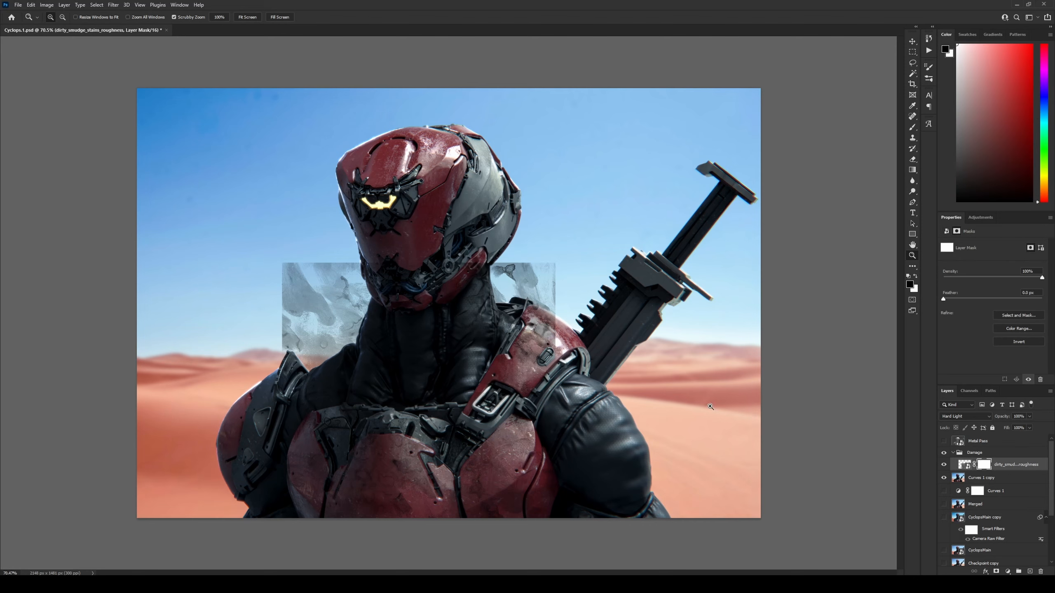
key("ctrl+i")
left_click_drag(494, 456, 522, 374)
key("b")
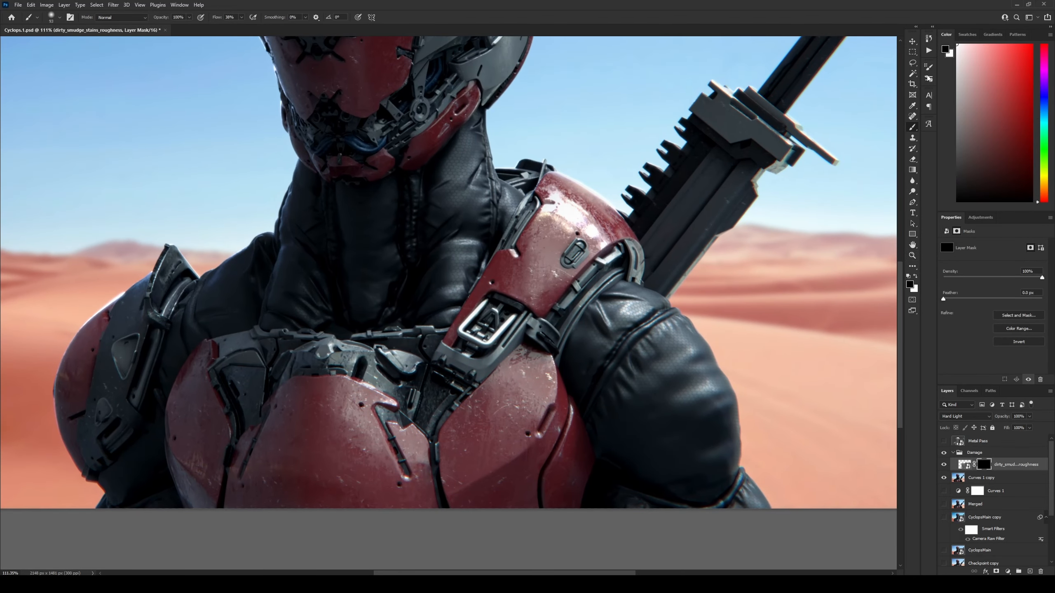
left_click(928, 78)
left_click(905, 66)
mouse_move(466, 433)
left_mouse_down()
mouse_move(528, 369)
mouse_move(486, 419)
mouse_move(470, 502)
mouse_move(545, 448)
mouse_move(550, 399)
left_mouse_up()
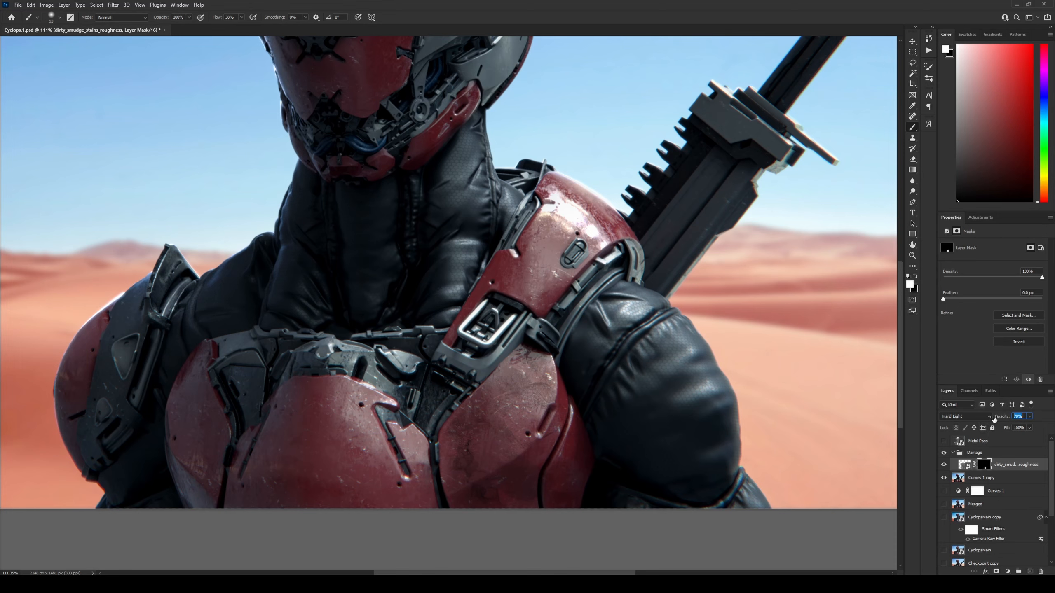
key("z")
left_click_drag(461, 402, 437, 403)
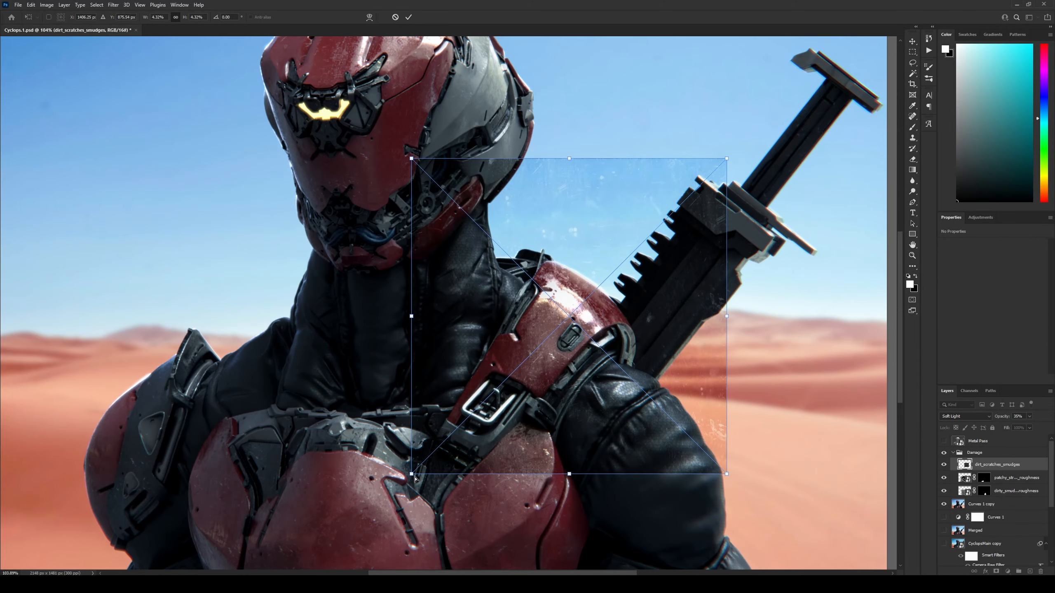
- Move the dirt_scratches_smudges texture onto the sword and distort its two corners nearest the helmet to follow the blade
left_click_drag(568, 315, 577, 360)
left_click_drag(419, 518, 318, 536)
left_click_drag(417, 204, 540, 218)
- Reveal the scratches on the sword by painting through a black layer mask, and lower the layer's opacity
key("ctrl+z")
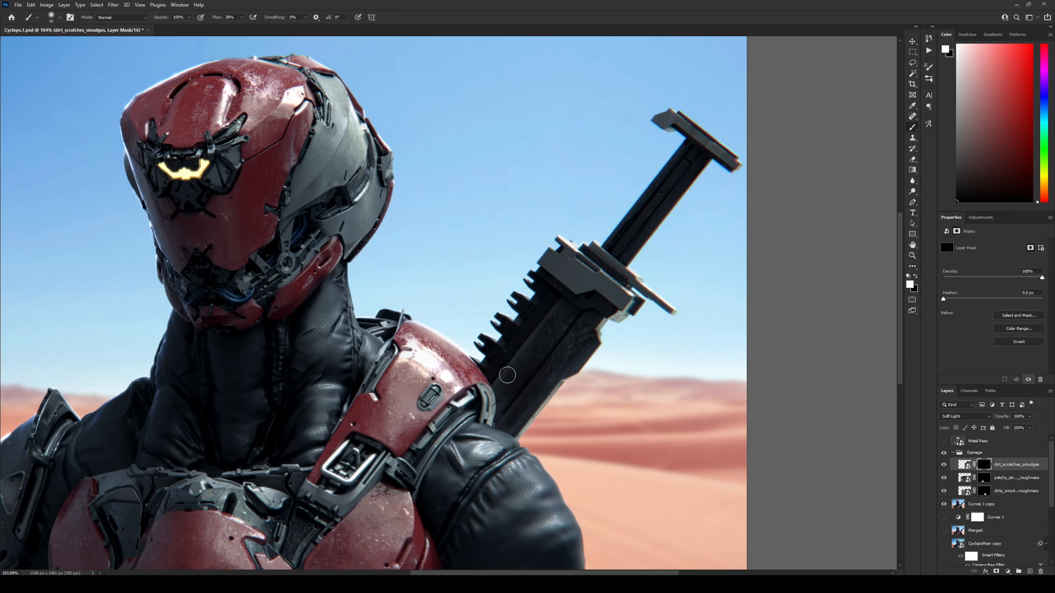
left_click_drag(557, 260, 592, 287)
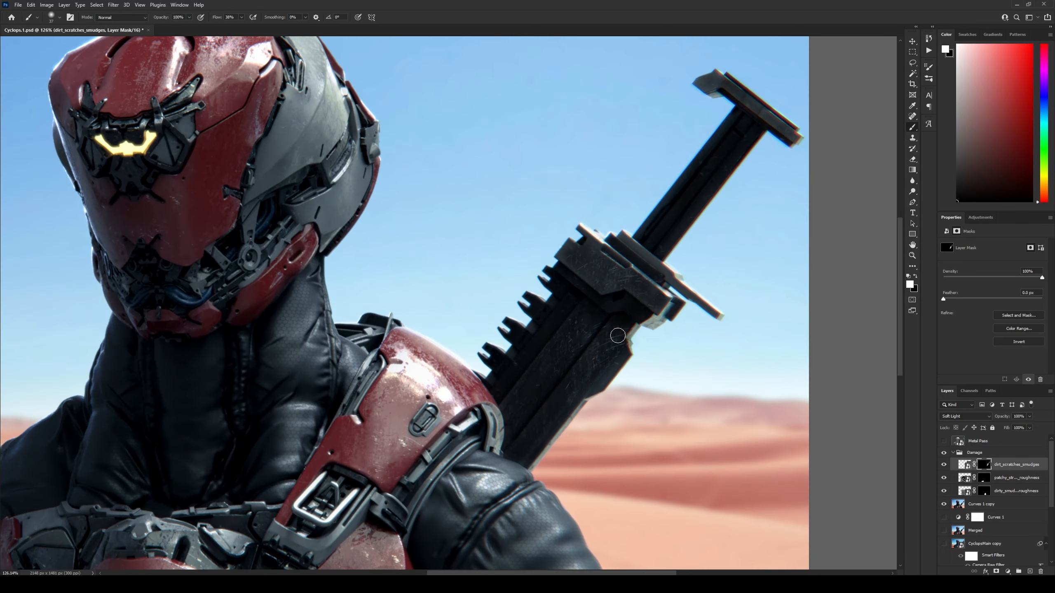
left_click_drag(1002, 416, 974, 420)
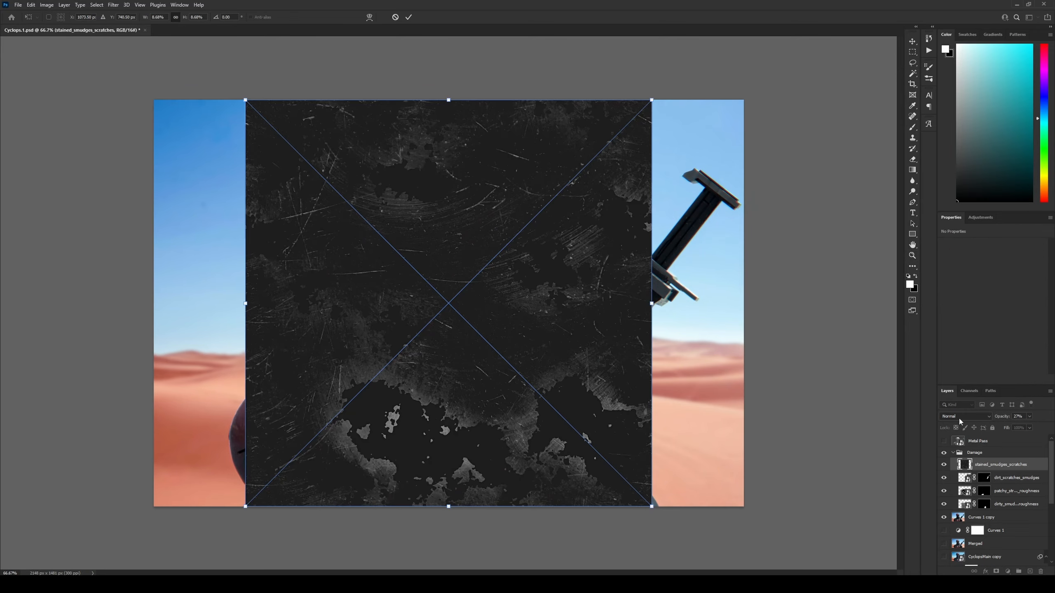
- Paint stained_smudges_scratches wear onto the shoulder armor through a black layer mask, and blend the layer in Soft Light at 78% opacity
scroll(959, 417, "down", 14)
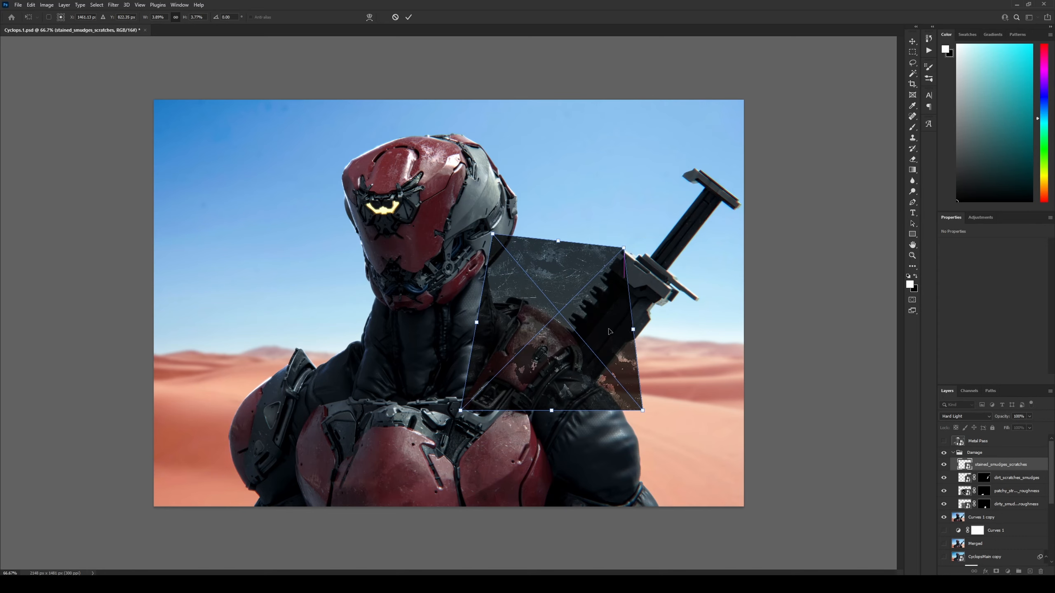
left_click_drag(1001, 416, 988, 417)
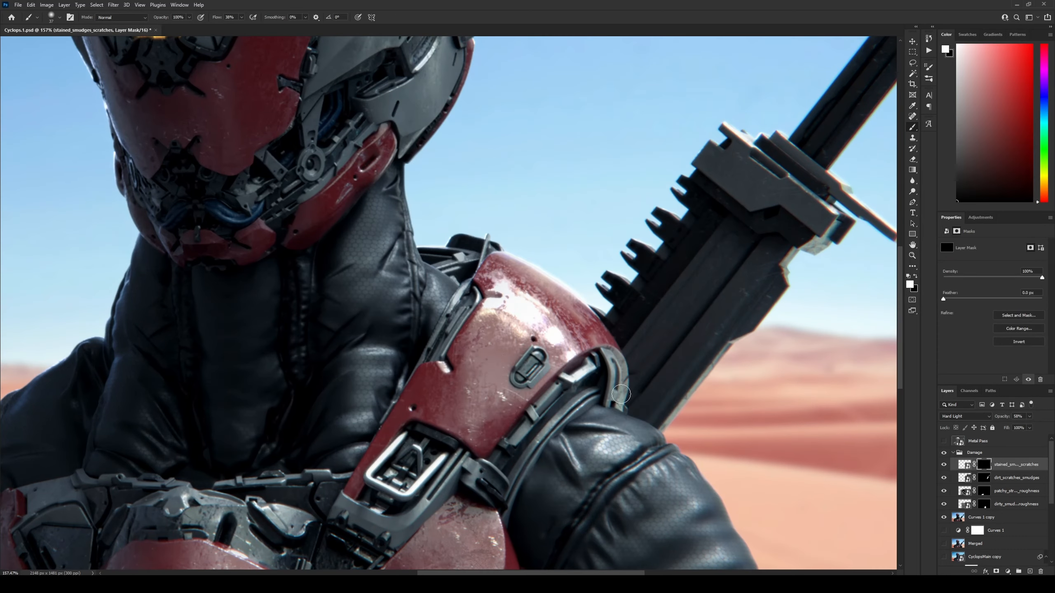
mouse_move(494, 341)
left_mouse_down()
mouse_move(482, 411)
mouse_move(509, 362)
left_mouse_up()
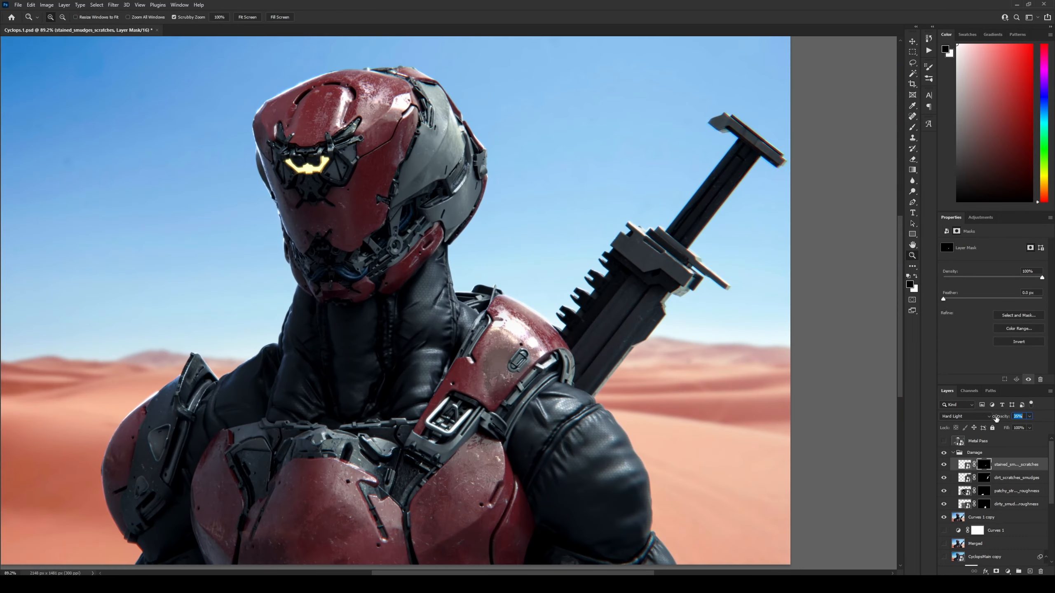
left_click(988, 416)
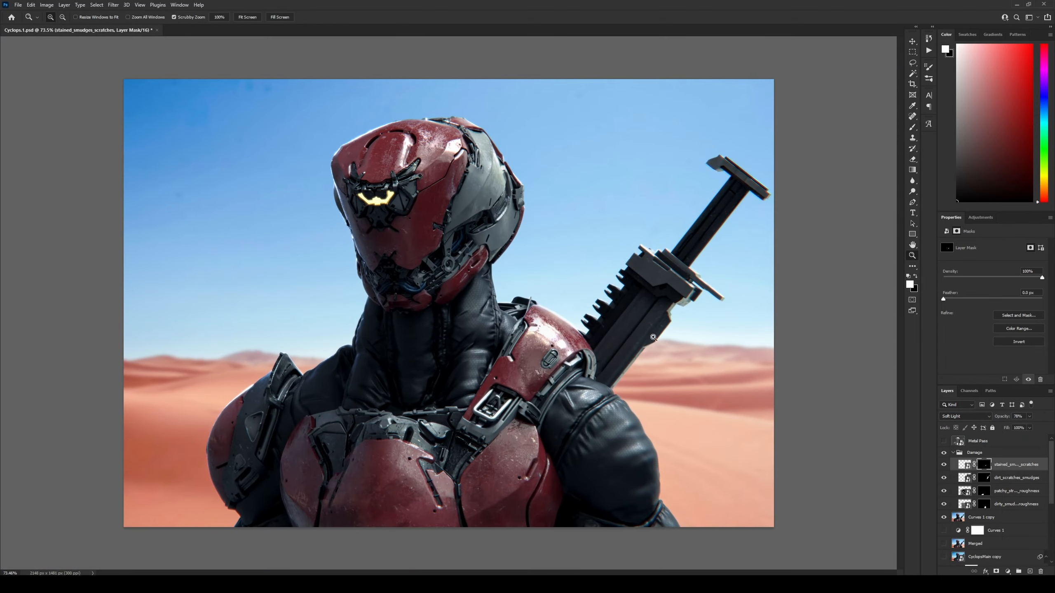
left_click_drag(653, 337, 693, 309)
left_click_drag(558, 307, 629, 448)
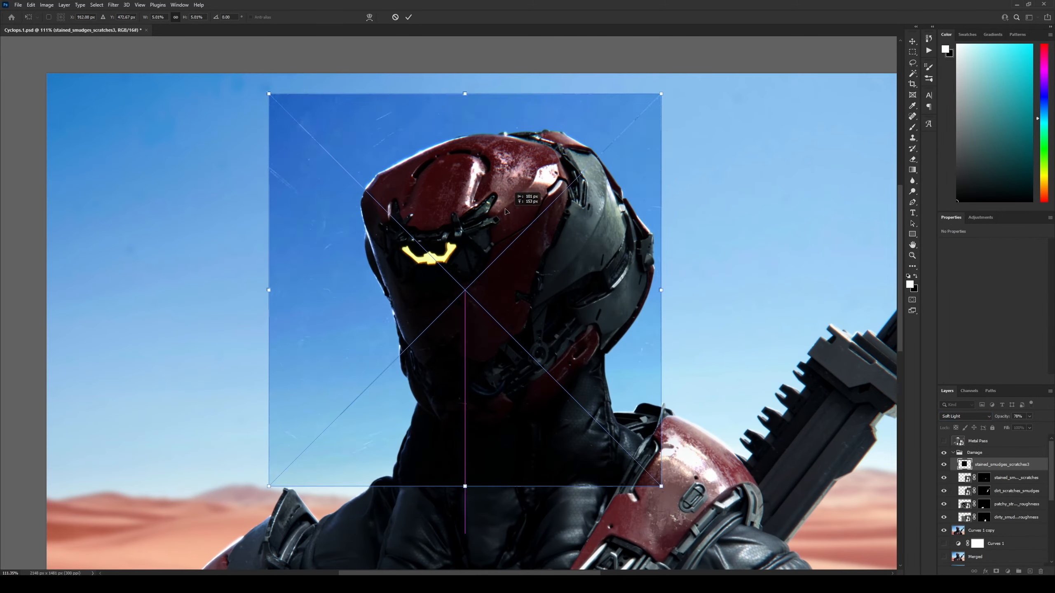
left_click_drag(522, 198, 495, 167)
left_click(394, 16)
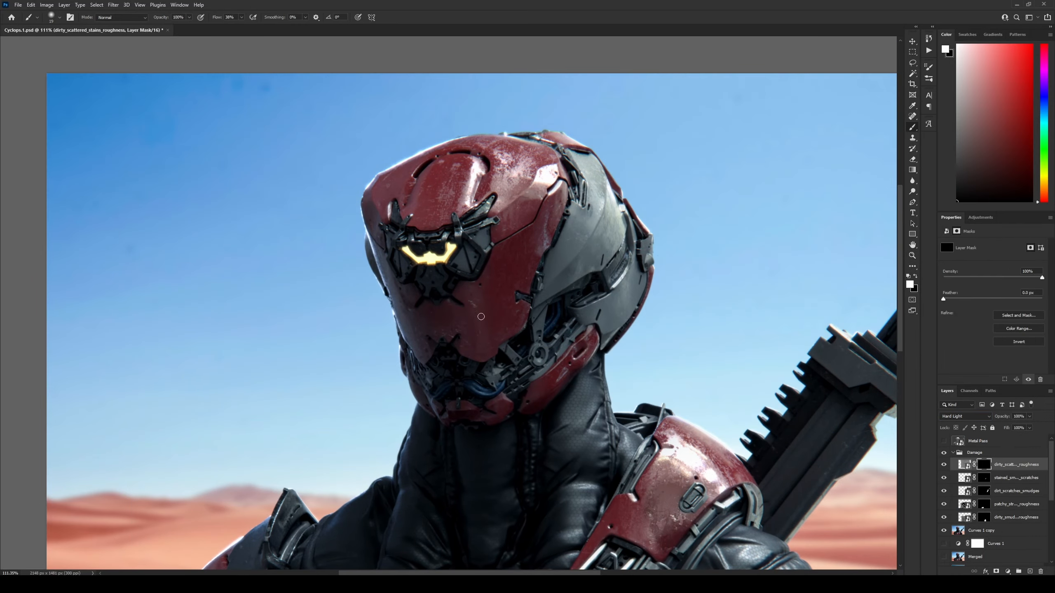
- Distort the dirty_smudge_stains_roughness texture's corner around the helmet, and reveal it in Soft Light through a black layer mask
scroll(492, 307, "up", 4)
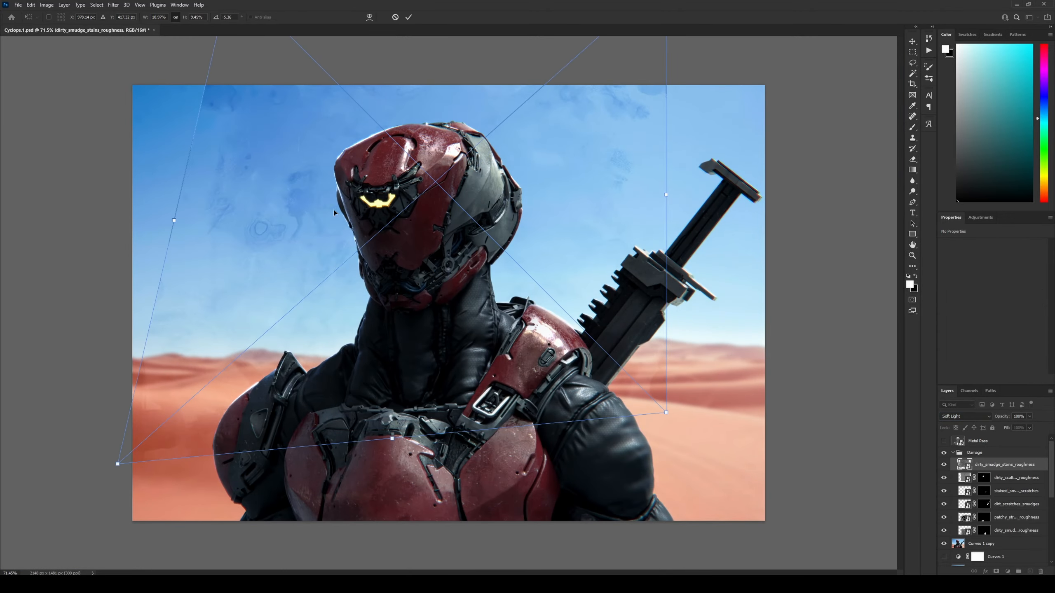
left_click_drag(122, 464, 24, 266)
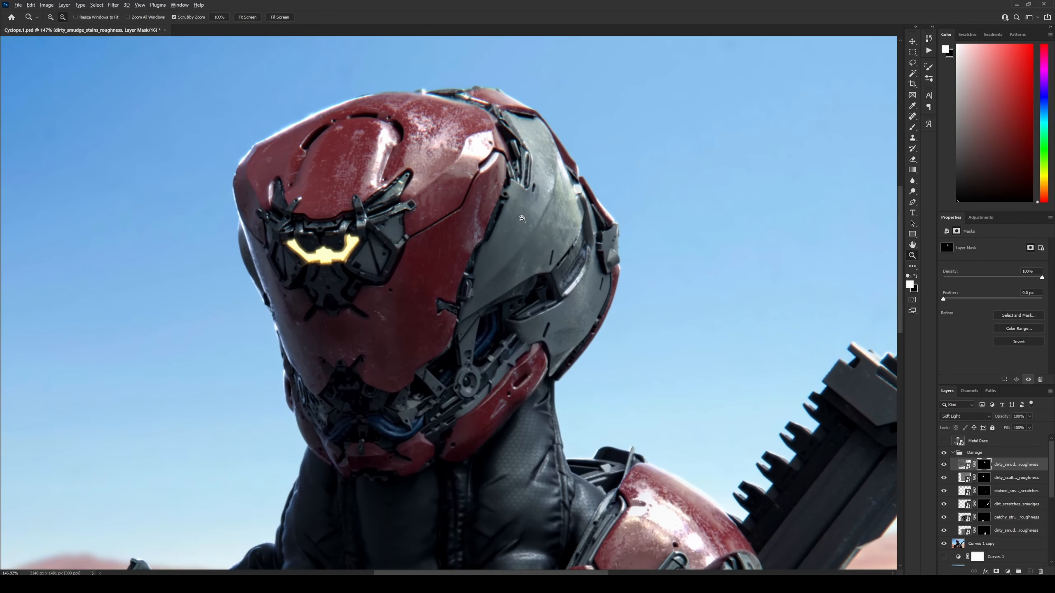
left_click_drag(707, 227, 647, 227)
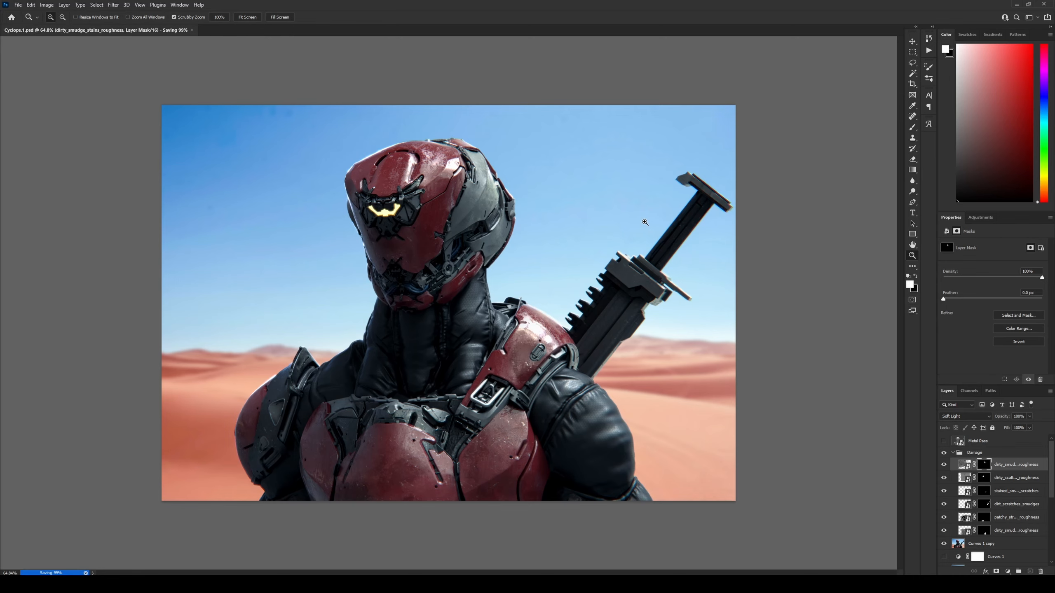
left_click_drag(450, 257, 472, 258)
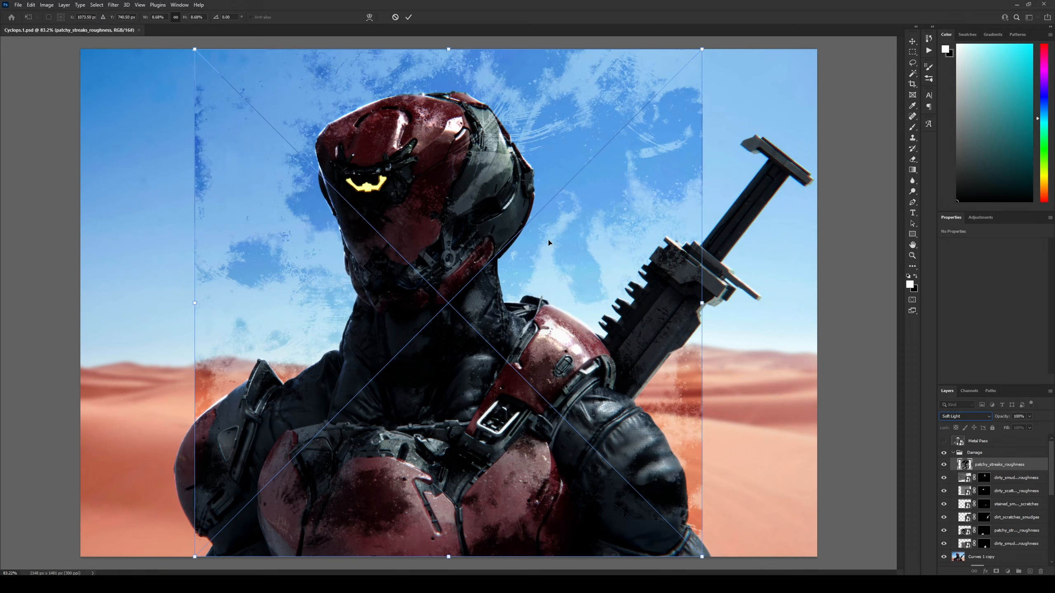
- Scale down the patchy_streaks_roughness texture, move it over the helmet's forehead, and distort its corners to follow the surface
left_click_drag(702, 557, 520, 373)
left_click_drag(314, 209, 267, 84)
left_click_drag(473, 247, 475, 191)
left_click_drag(437, 121, 456, 113)
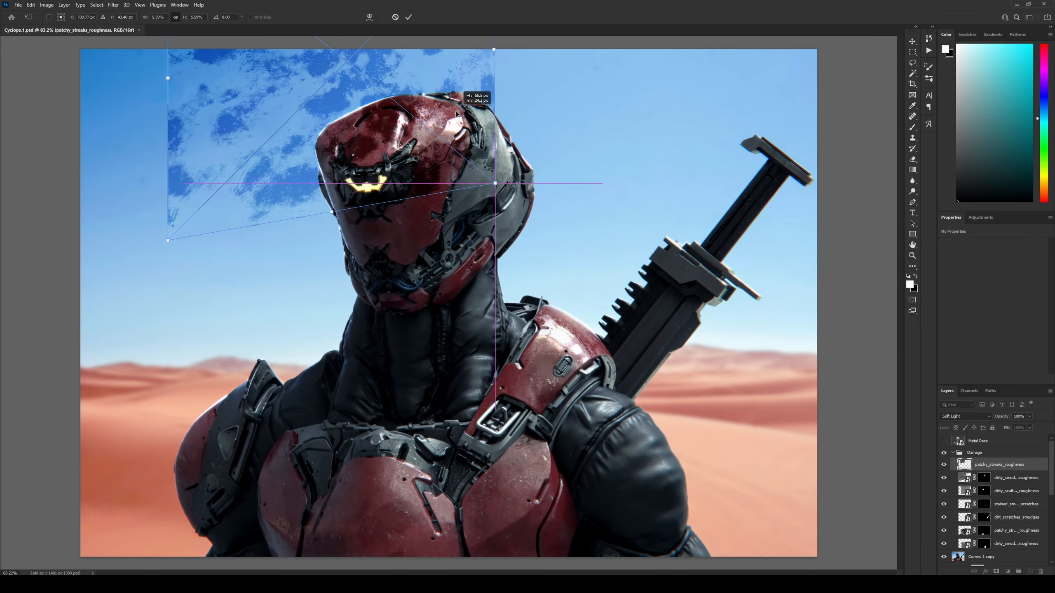
left_click(408, 17)
scroll(405, 21, "down", 2)
key("ctrl+t")
scroll(403, 20, "down", 3)
left_click_drag(287, 81, 294, 112)
left_click(409, 18)
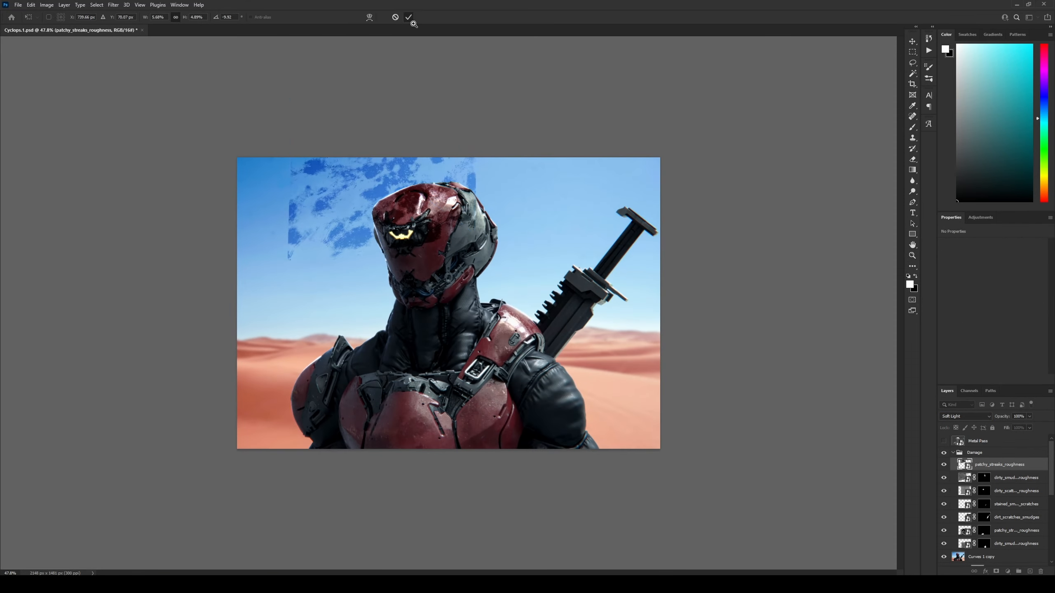
- Add a black layer mask to the patchy streaks texture, paint it onto the helmet's forehead, and lower the layer's opacity to 36%
left_click(996, 571, "alt")
left_click_drag(375, 158, 446, 159)
key("b")
left_click_drag(441, 286, 473, 220)
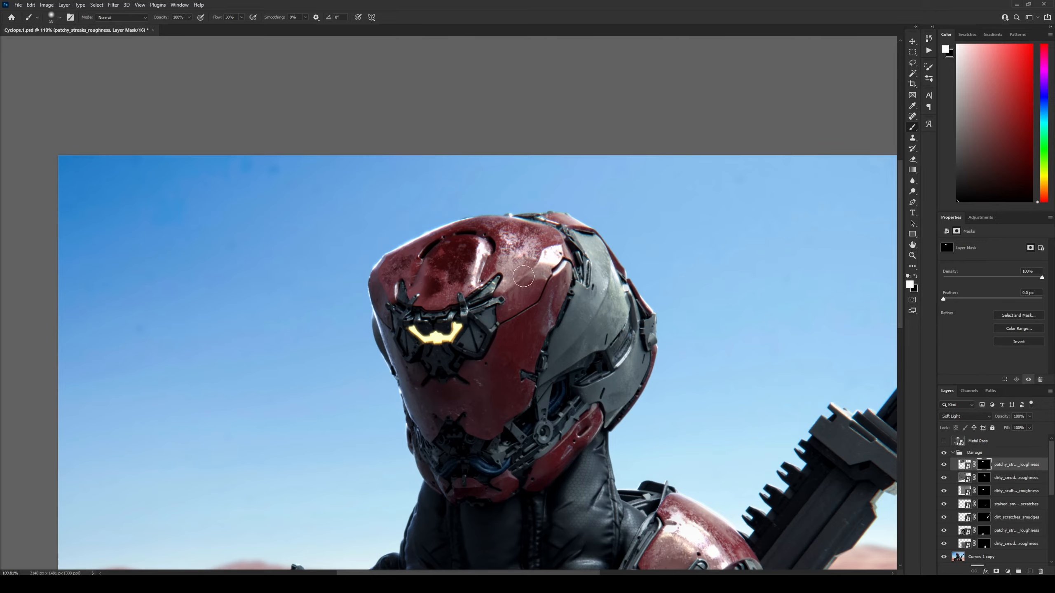
left_click_drag(999, 418, 995, 418)
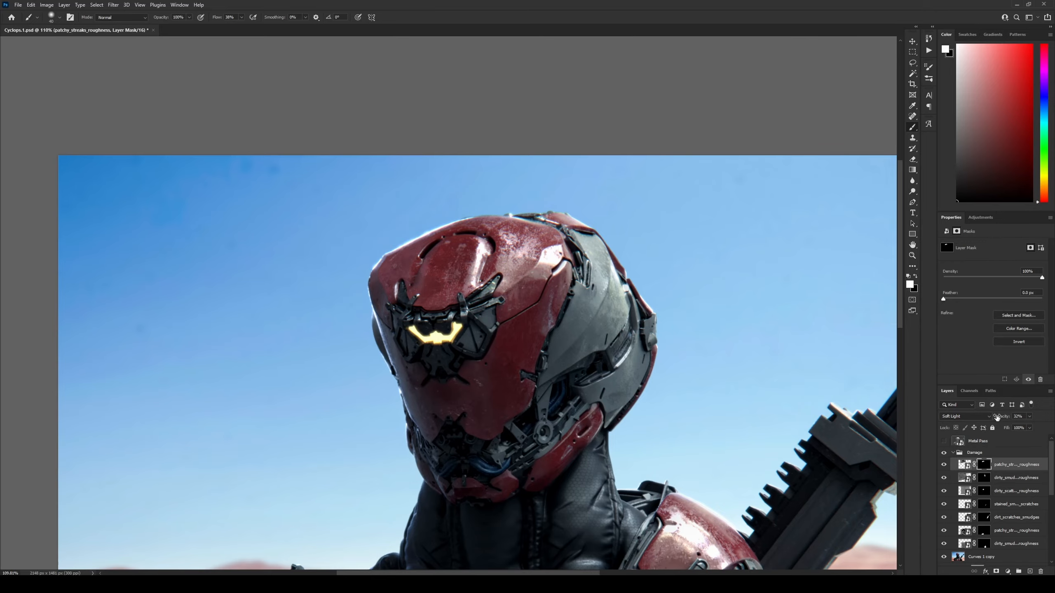
key("z")
left_click_drag(552, 201, 523, 201)
left_click_drag(415, 97, 424, 97)
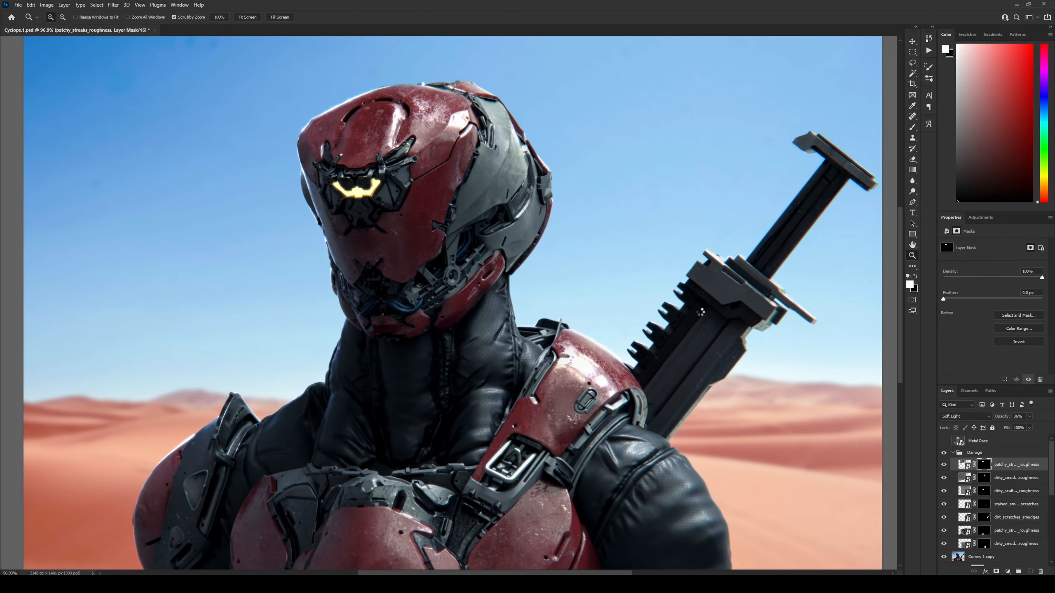
- Blend the heavy stains_roughness texture in Soft Light and fit it over the sword blade
key("shift+alt+f")
mouse_move(593, 261)
left_mouse_down()
mouse_move(717, 353)
mouse_move(721, 325)
mouse_move(824, 395)
mouse_move(781, 395)
left_mouse_up()
key("Return")
- Reveal the heavy stains on the sword blade through a black layer mask, and lower the layer's opacity to 59%
left_click(995, 572, "alt")
key("b")
key("z")
left_click_drag(998, 417, 974, 417)
left_click_drag(820, 386, 793, 387)
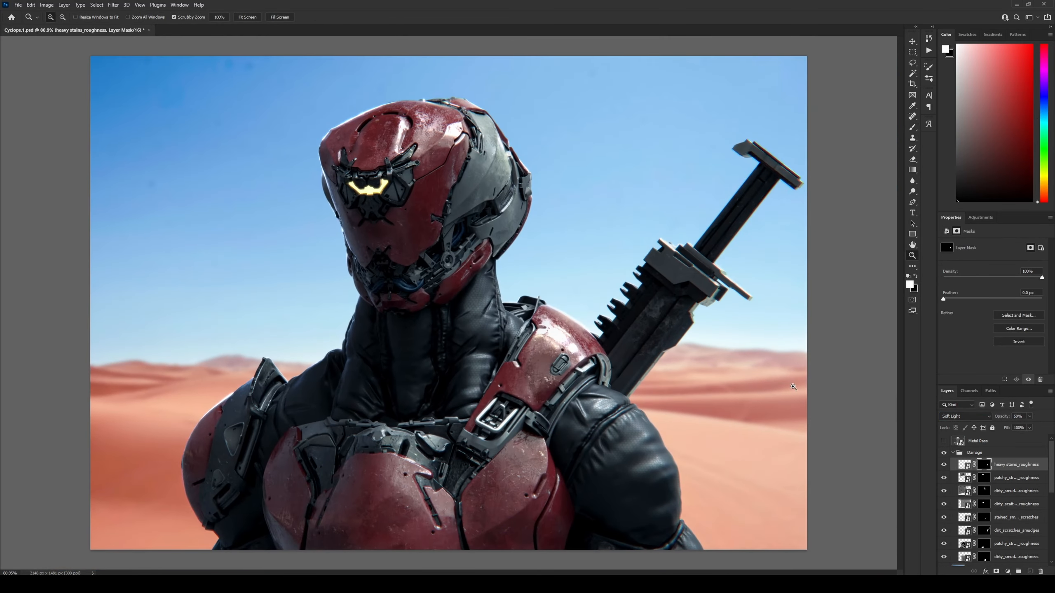
- Position dirty_scattered_stains_roughness over the neck in Hard Light, and paint it onto the dark suit through a black layer mask
left_click_drag(706, 267, 731, 265)
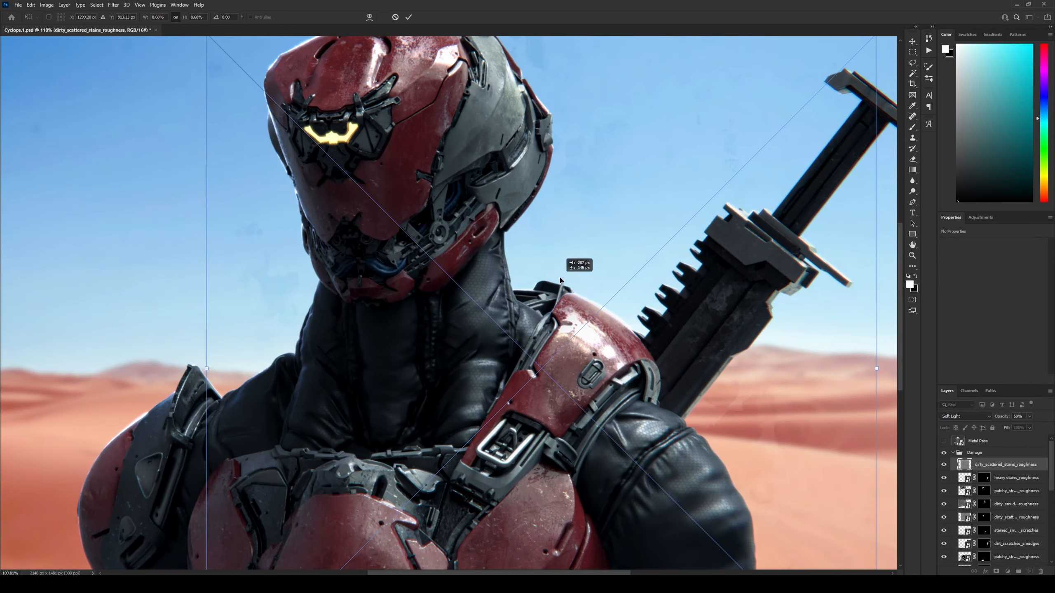
scroll(512, 276, "down", 3)
left_click_drag(511, 275, 515, 239)
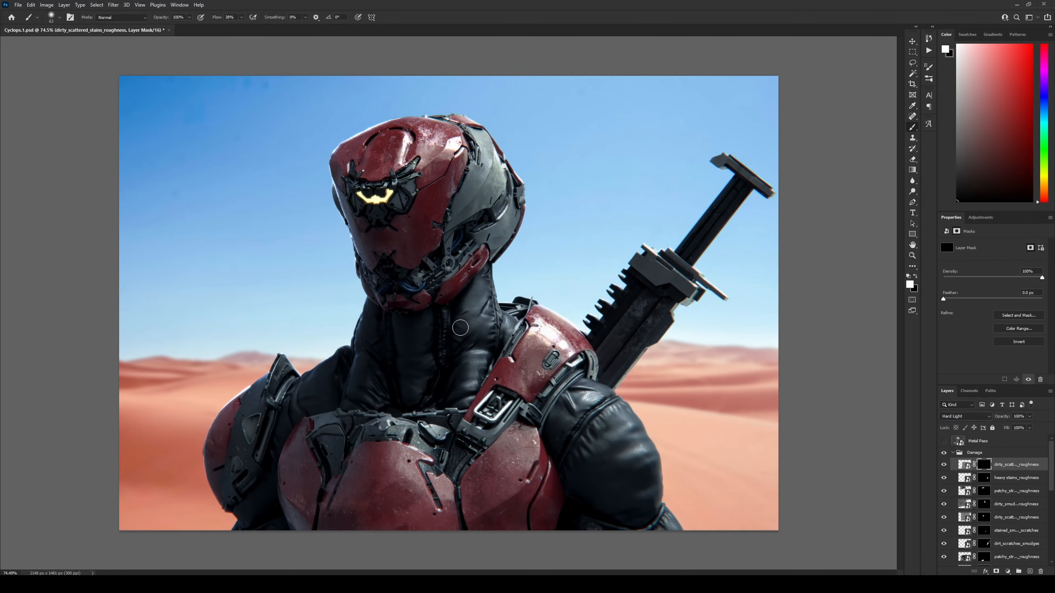
scroll(461, 328, "up", 3)
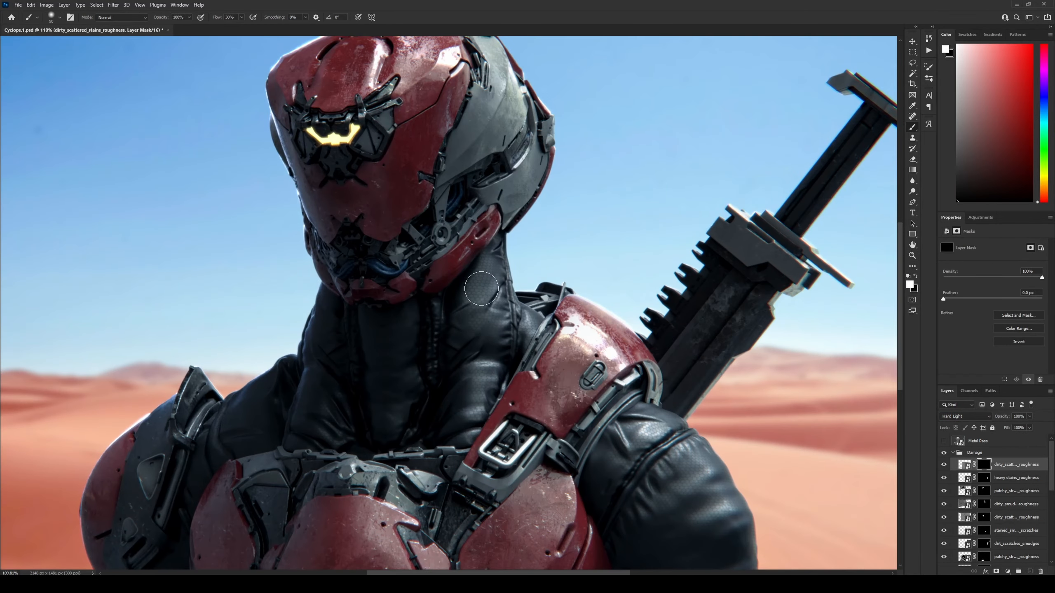
left_click_drag(328, 327, 286, 414)
key("z")
left_click_drag(534, 379, 522, 379)
- Place dirty_smudge_stains_roughness over the neck and chest, scale it down, blend it in Soft Light, and rotate it about 4 degrees counterclockwise
left_click_drag(1054, 291, 796, 303)
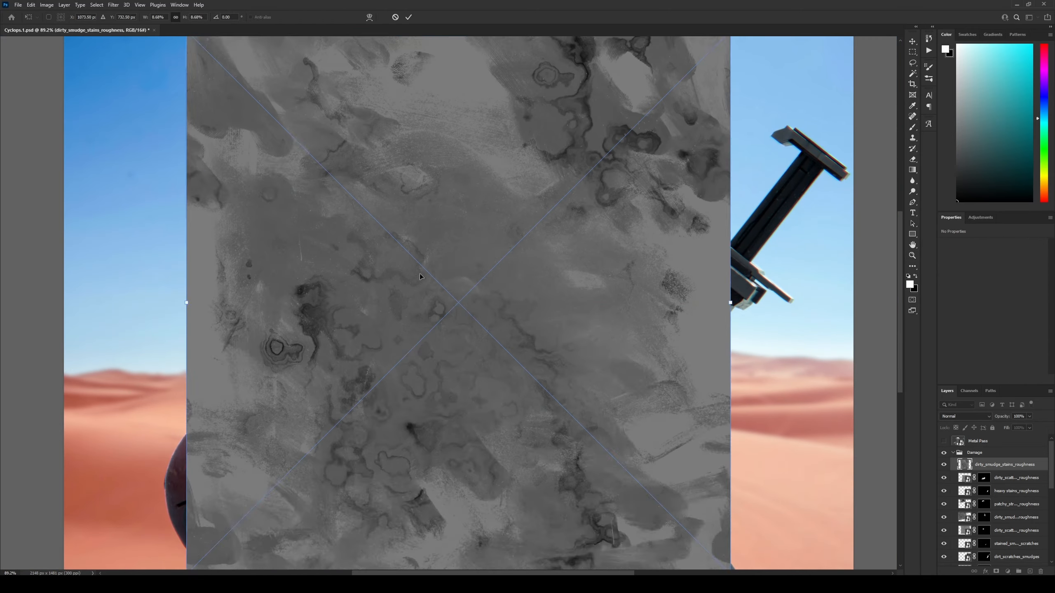
left_click_drag(186, 38, 360, 254)
left_click_drag(447, 308, 344, 225)
key("shift+alt+f")
mouse_move(539, 258)
left_mouse_down()
mouse_move(497, 337)
mouse_move(554, 246)
left_mouse_up()
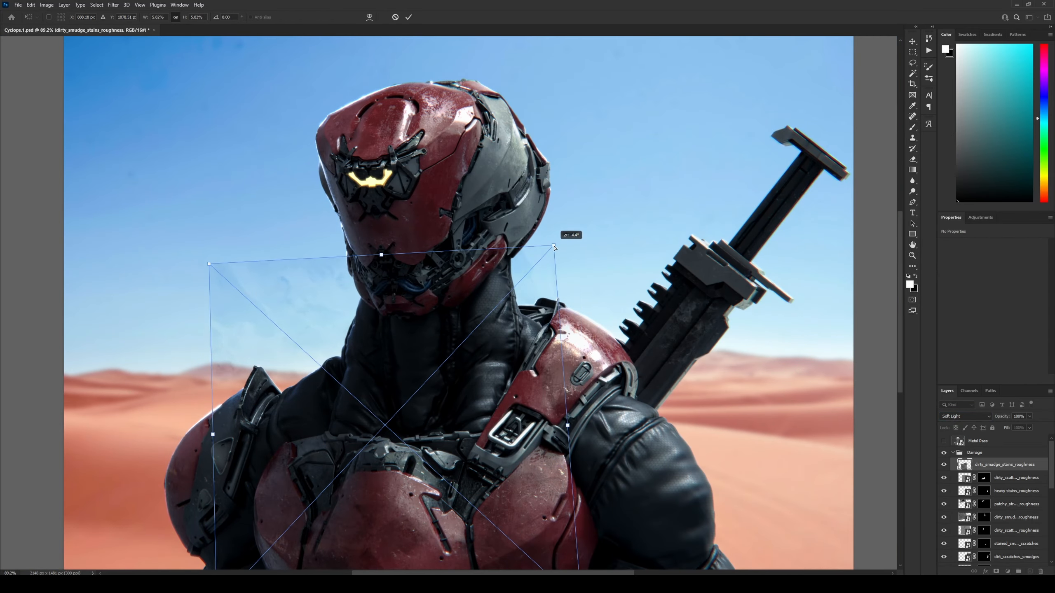
key("Return")
- Invert the smudge texture's layer mask to black and paint the smudges onto the neck beside the shoulder armor
left_click_drag(488, 346, 500, 346)
key("ctrl+i")
key("b")
mouse_move(497, 312)
left_mouse_down()
mouse_move(509, 353)
mouse_move(522, 339)
left_mouse_up()
key("z")
left_click_drag(506, 269, 494, 269)
key("b")
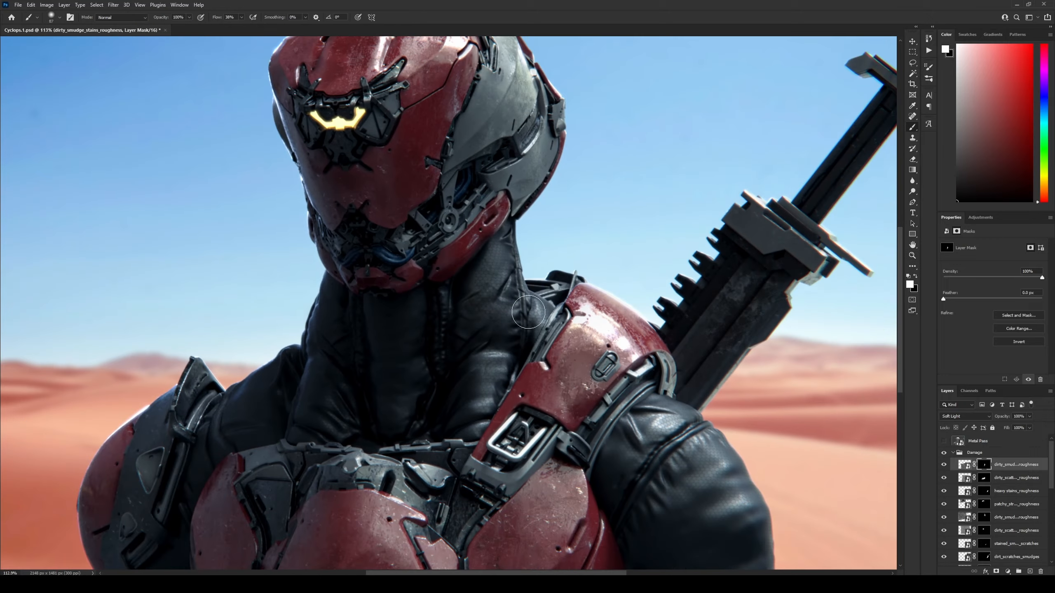
key("z")
left_click_drag(529, 312, 517, 312)
- Place heavy stains_roughness over the shoulder armor, scale it down, blend it in Hard Light, and adjust its corners to fit
left_click_drag(1054, 338, 681, 338)
left_click_drag(201, 54, 454, 307)
left_click_drag(589, 391, 540, 373)
left_click(964, 416)
left_click(955, 477)
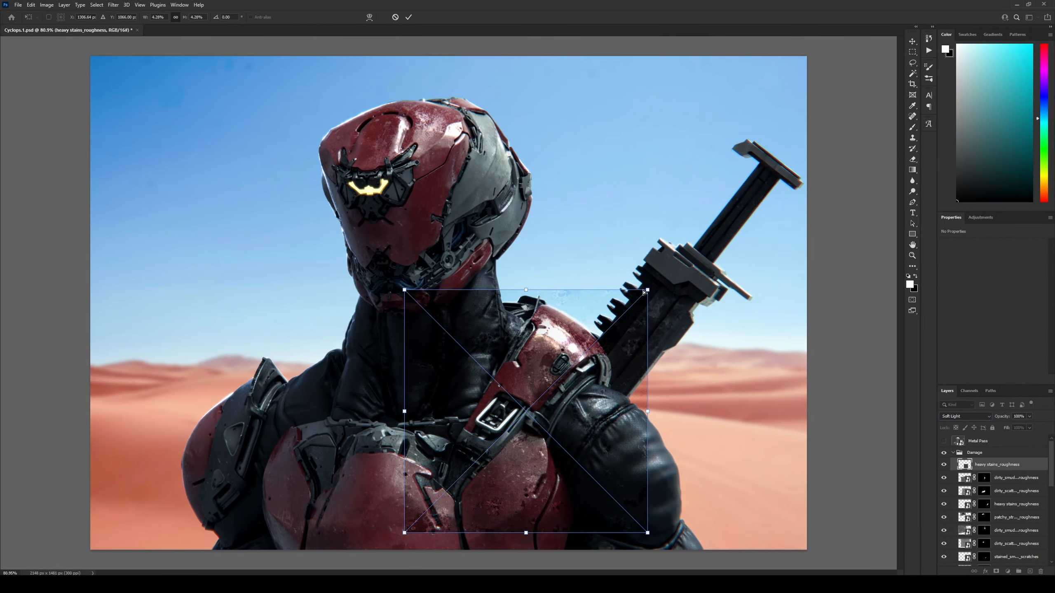
left_click(964, 416)
left_click(955, 483)
left_click_drag(647, 289, 627, 277)
mouse_move(405, 533)
left_mouse_down()
mouse_move(437, 502)
mouse_move(390, 540)
left_mouse_up()
key("Return")
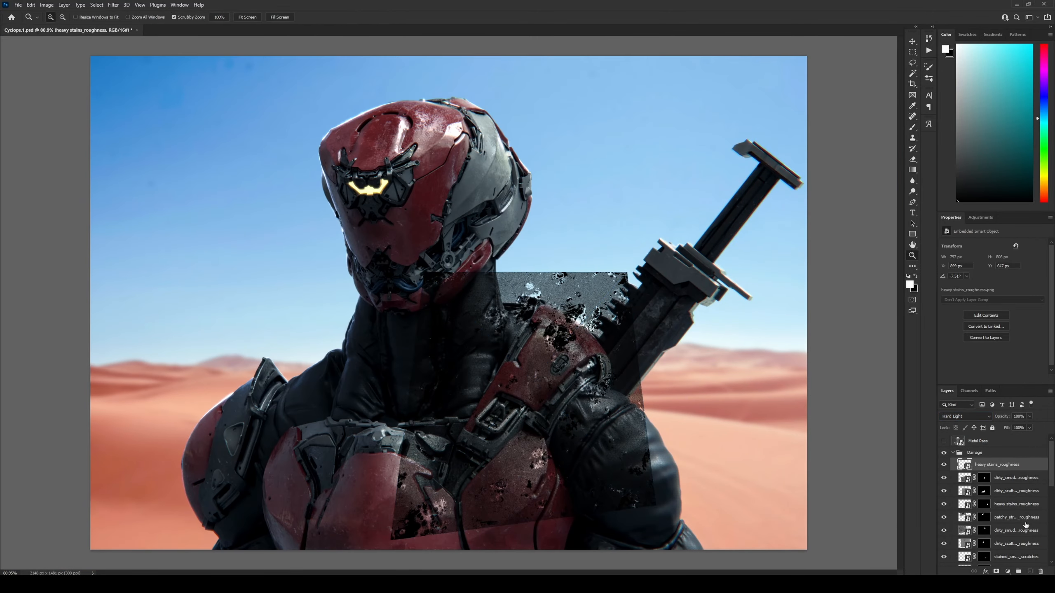
- Paint the heavy stains onto the shoulder armor through an inverted layer mask, trim them with black, and lower the opacity to 28%
left_click(996, 571)
key("ctrl+i")
key("b")
mouse_move(581, 321)
left_mouse_down()
mouse_move(593, 321)
mouse_move(575, 349)
mouse_move(494, 364)
left_mouse_up()
key("x")
left_click_drag(577, 362, 576, 376)
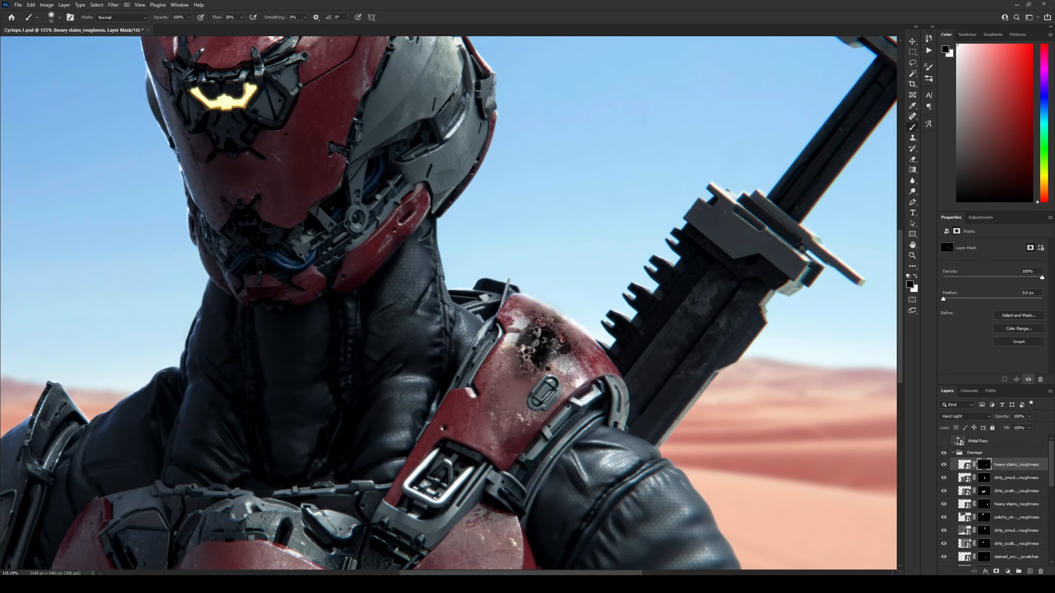
left_click_drag(1008, 416, 978, 416)
- Reposition the heavy stains texture over the shoulder armor with Free Transform, and readjust its opacity
key("ctrl+t")
key("Escape")
key("ctrl+2")
key("ctrl+t")
left_click_drag(550, 349, 631, 447)
left_click_drag(655, 400, 571, 502)
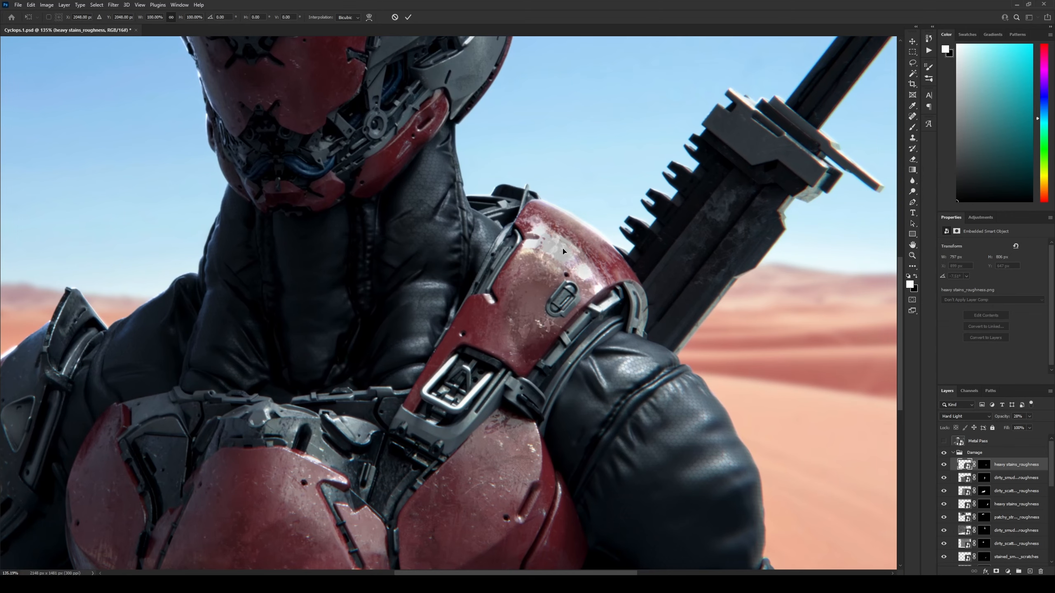
left_click_drag(647, 289, 597, 290)
left_click_drag(1007, 416, 1017, 419)
key("Return")
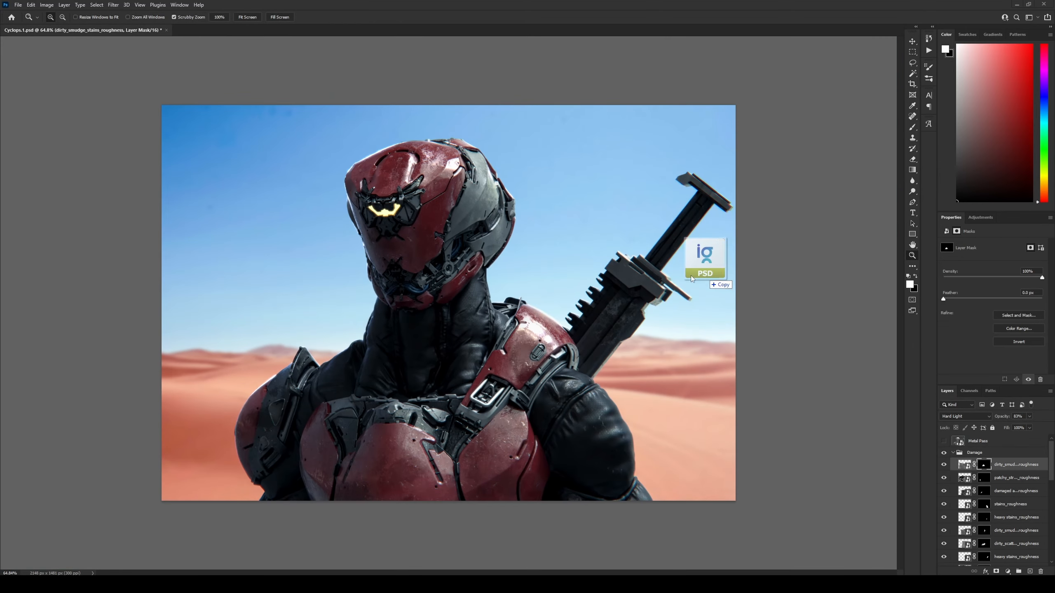
- Place the BT (6) triangle decal in Screen mode, move it above the Damage group, and create a group named Decals
left_click_drag(691, 277, 691, 277)
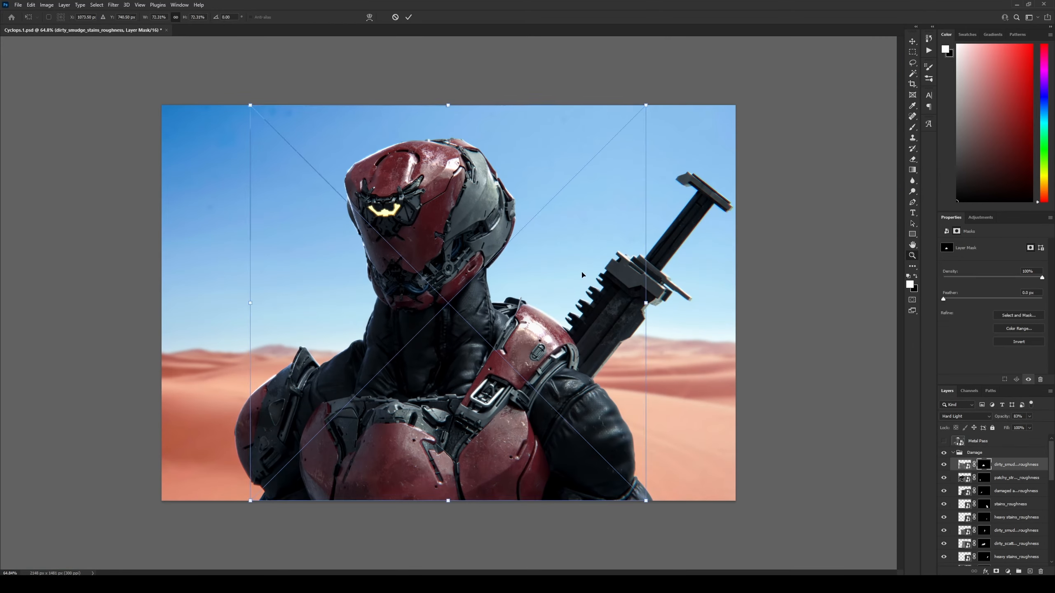
left_click(952, 418)
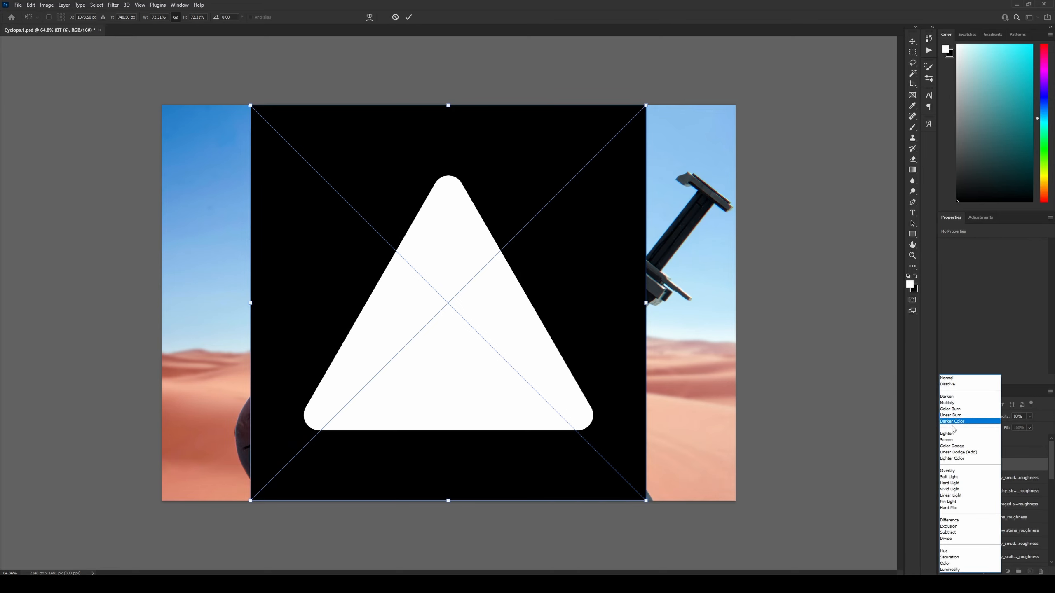
left_click(954, 443)
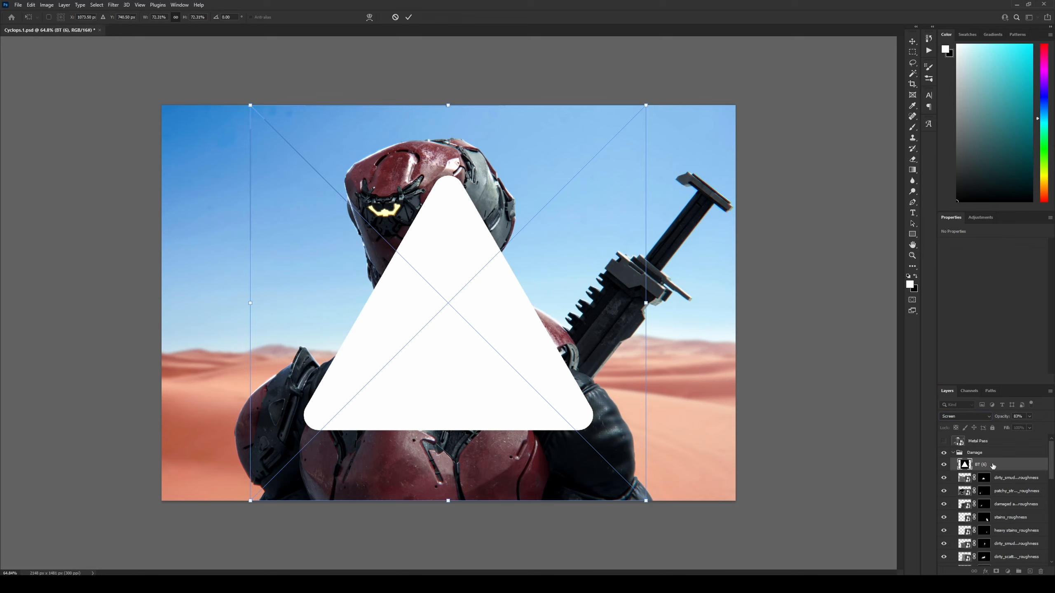
left_click_drag(992, 465, 988, 451)
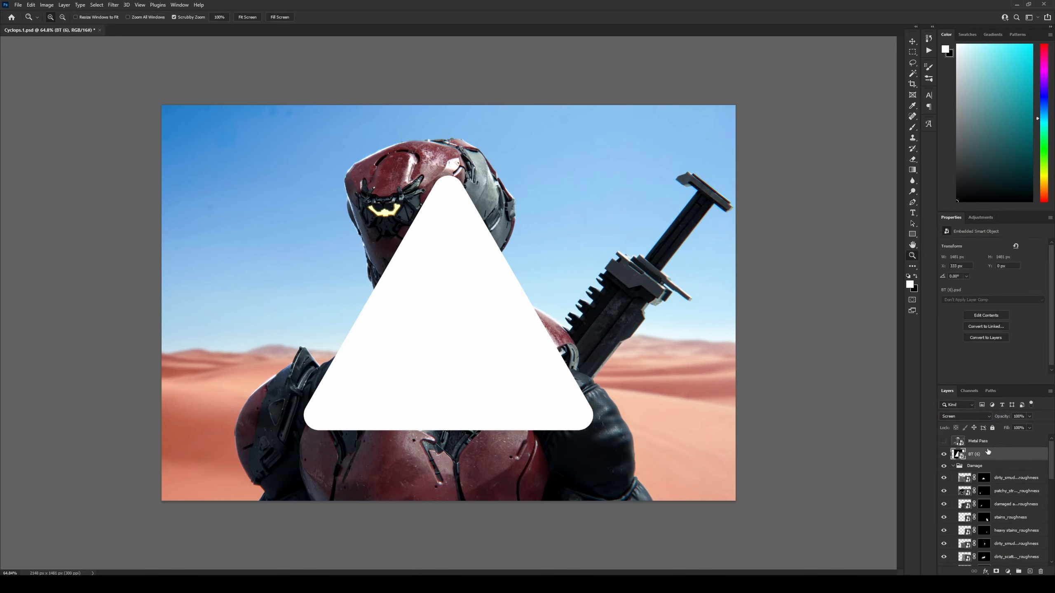
left_click(1021, 573)
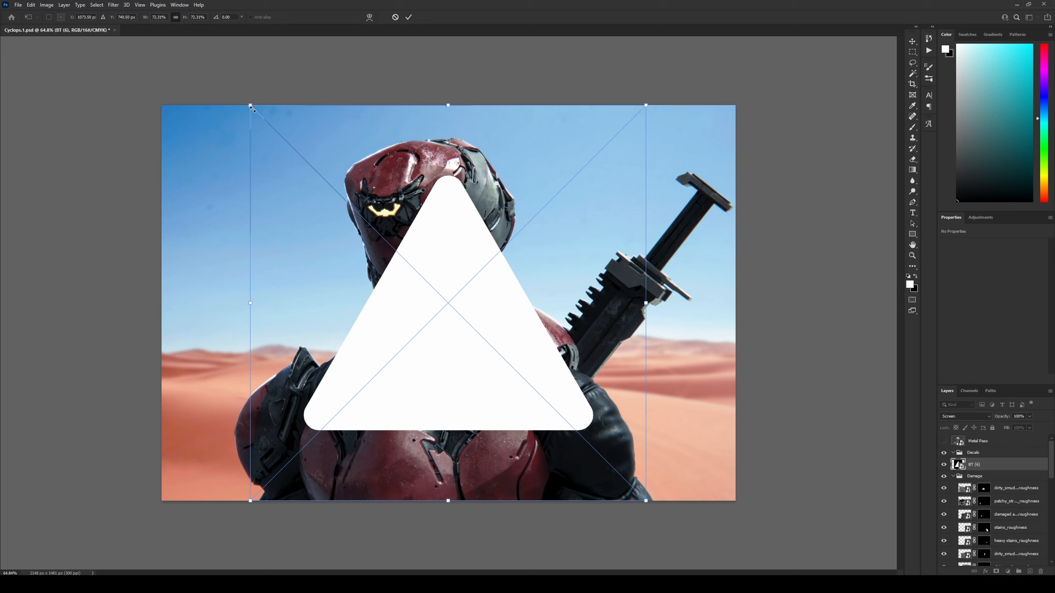
- Scale down the triangle decal, rotate it to about -109 degrees, and place it on the chest plate
left_click_drag(251, 106, 473, 328)
left_click_drag(548, 393, 327, 343)
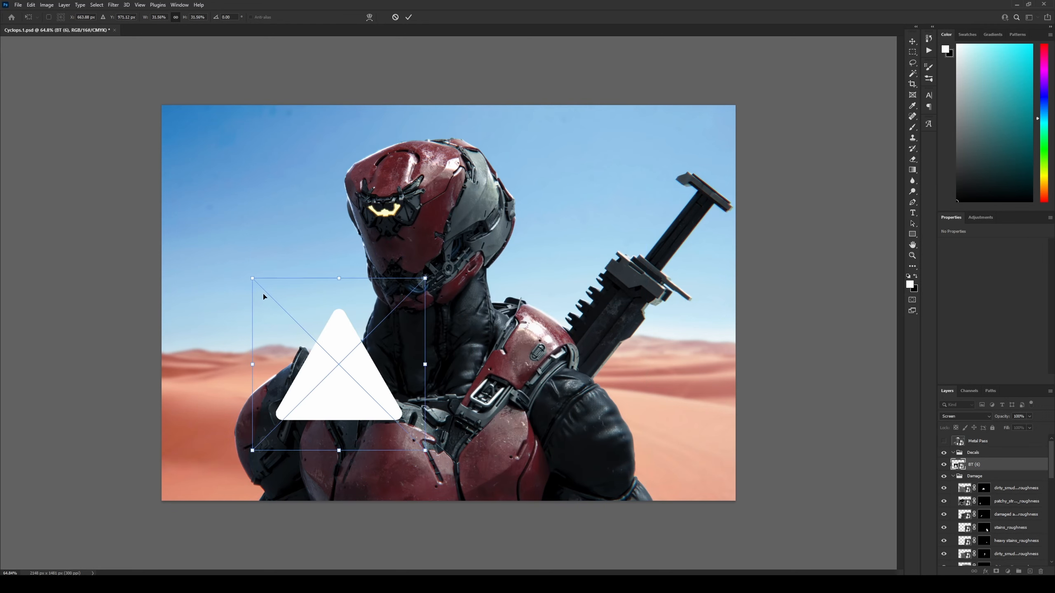
left_click_drag(252, 277, 289, 316)
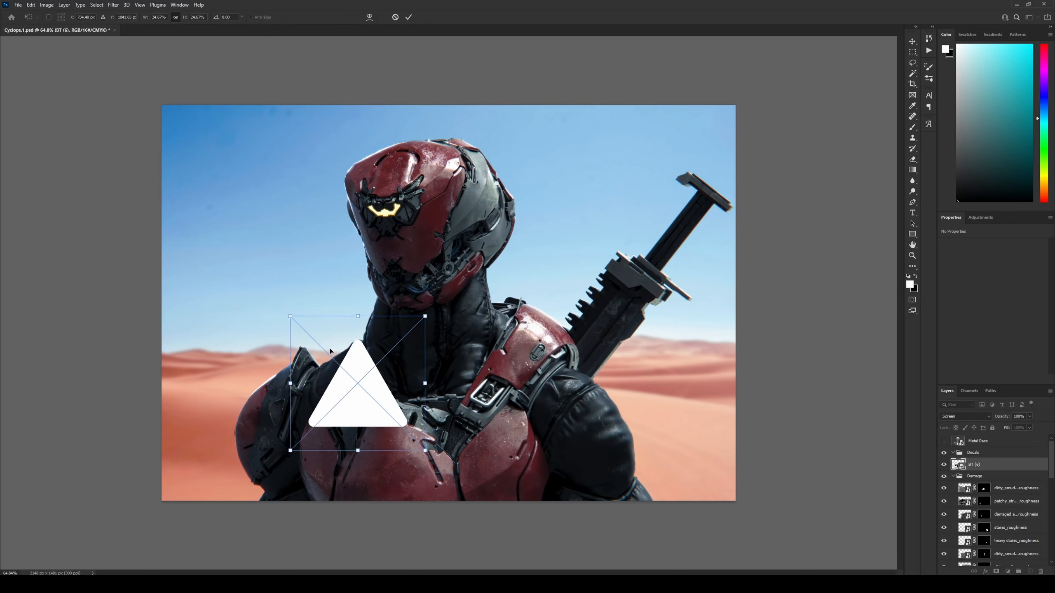
left_click_drag(329, 351, 380, 379)
left_click_drag(335, 340, 398, 496)
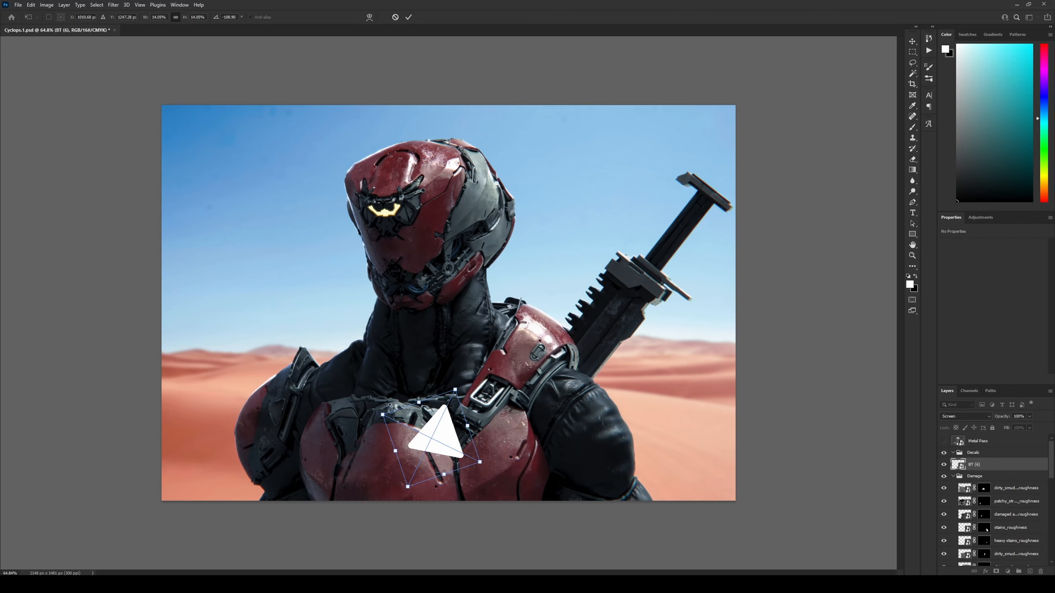
left_click_drag(380, 409, 341, 450)
key("Return")
- Duplicate the triangle decal, then shrink the original to 2.22% and seat it beside the slot on the chest plate
left_click(953, 489)
key("z")
left_click(398, 496)
left_click(974, 478)
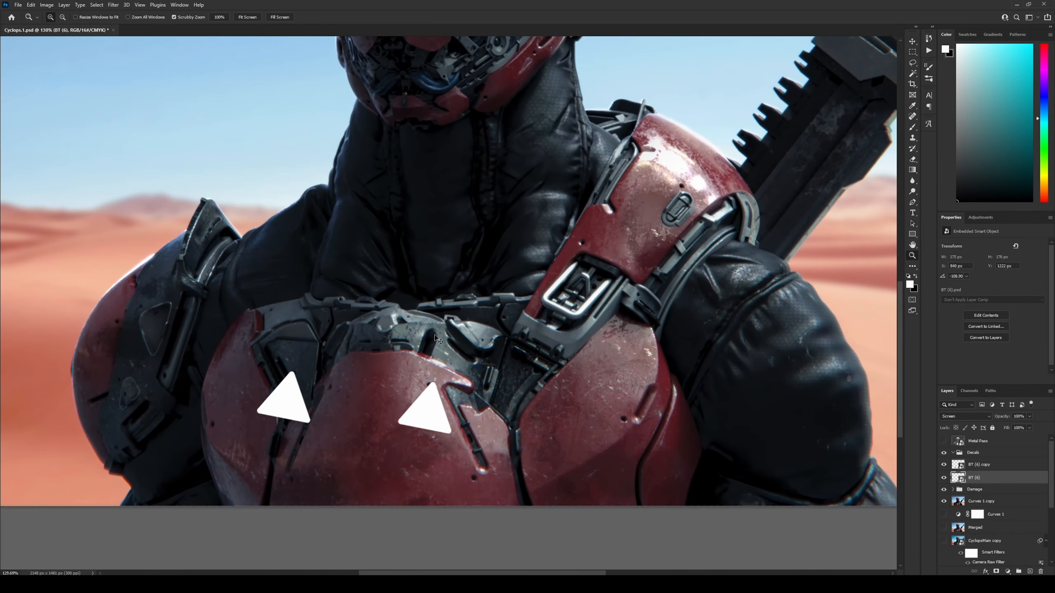
key("ctrl+t")
left_click_drag(372, 397, 433, 413)
left_click_drag(451, 425, 457, 458)
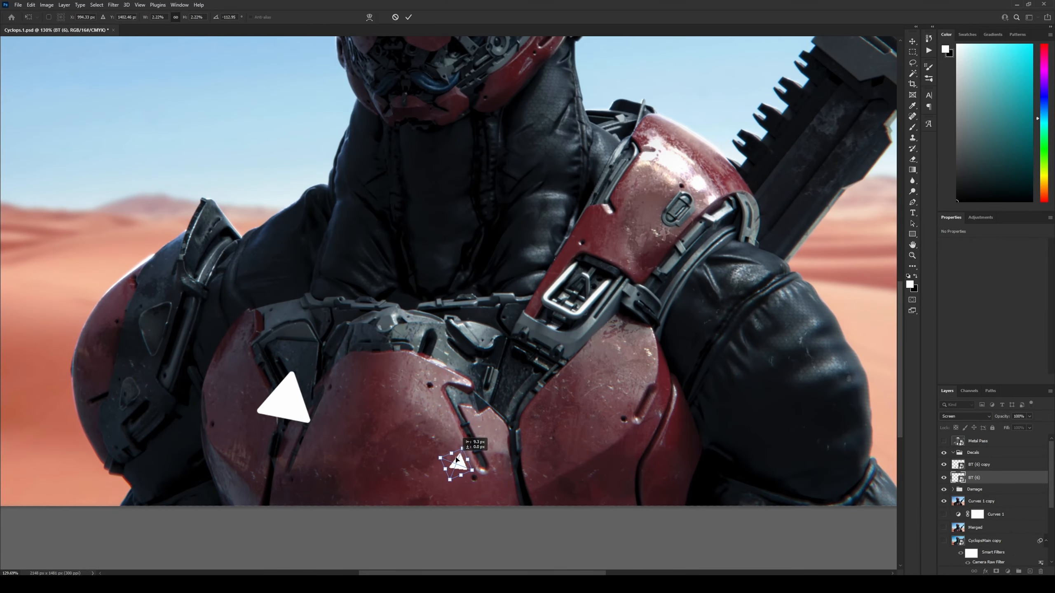
key("Return")
- Fit the BT (6) copy onto the opposite side of the chest plate, narrowing it to follow the curve
left_click(976, 464)
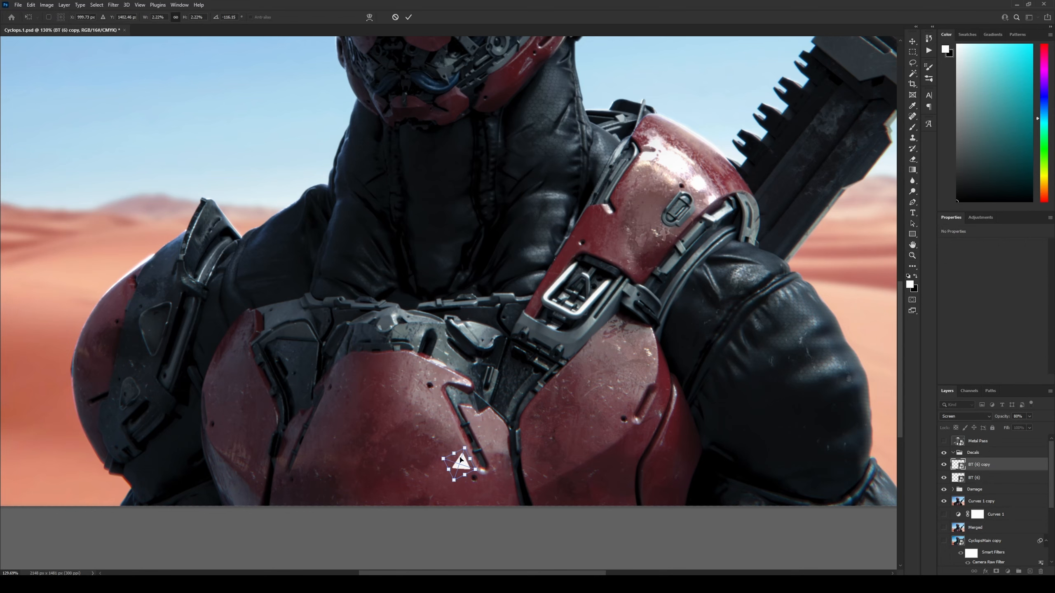
key("ctrl+t")
left_click_drag(304, 460, 297, 459)
key("Return")
left_click_drag(370, 411, 344, 411)
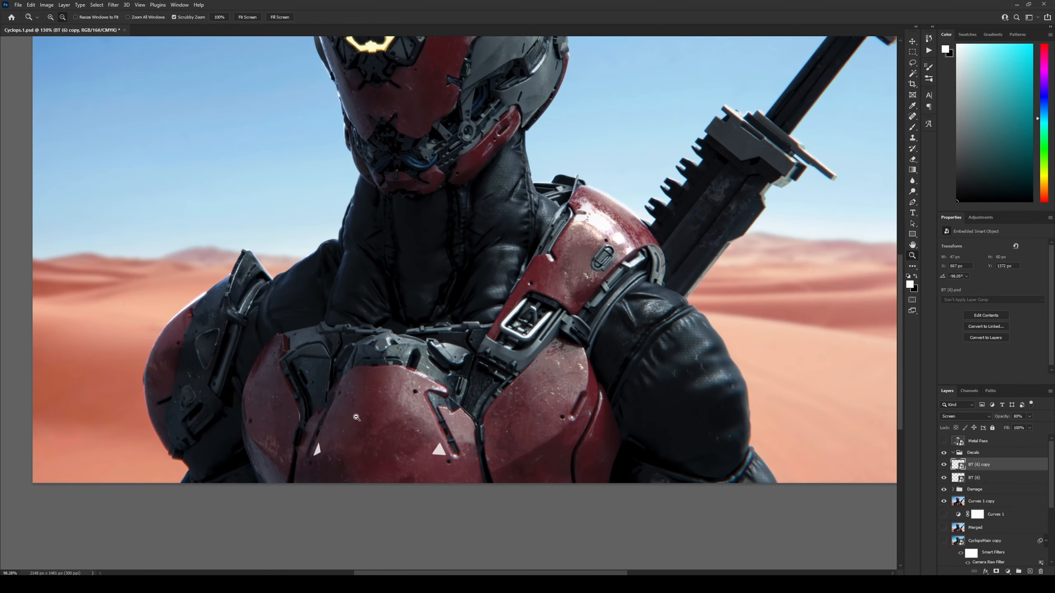
left_click_drag(596, 365, 569, 365)
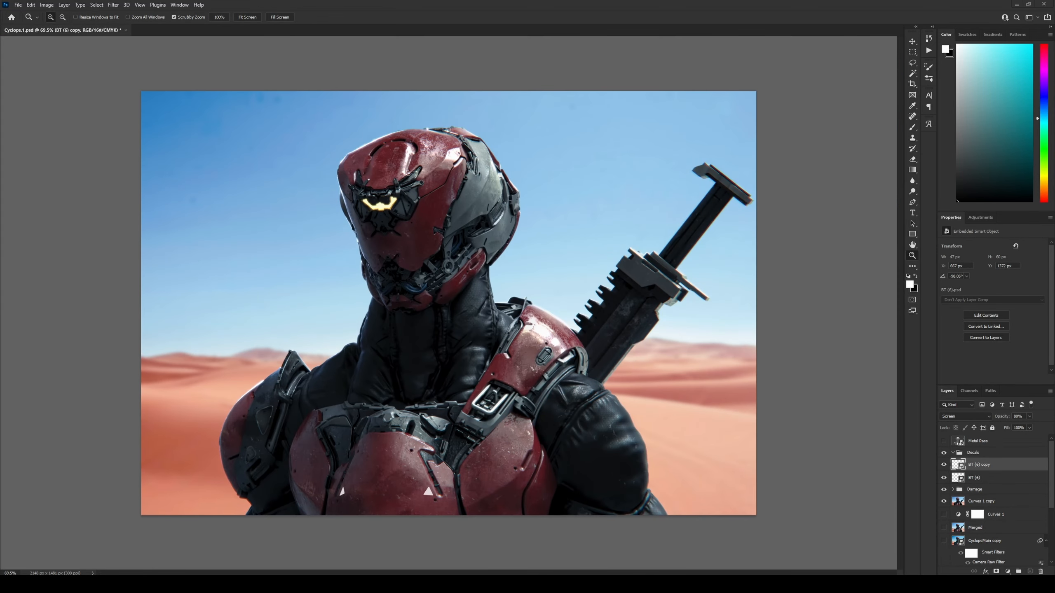
- Scale down the BT (10) decal over the shoulder strap area and blend it in Screen mode
left_click_drag(236, 91, 527, 379)
left_click_drag(594, 445, 512, 369)
left_click(964, 416)
left_click(951, 436)
- Shrink and distort the BT (10) decal to fit the shoulder strap above the buckle, and lower its opacity
left_click_drag(445, 303, 486, 344)
left_click_drag(509, 387, 552, 388)
left_click_drag(417, 313, 462, 349)
left_click_drag(457, 345, 480, 351)
left_click_drag(501, 360, 504, 366)
key("Return")
key("ctrl+t")
key("Return")
left_click_drag(1007, 417, 990, 418)
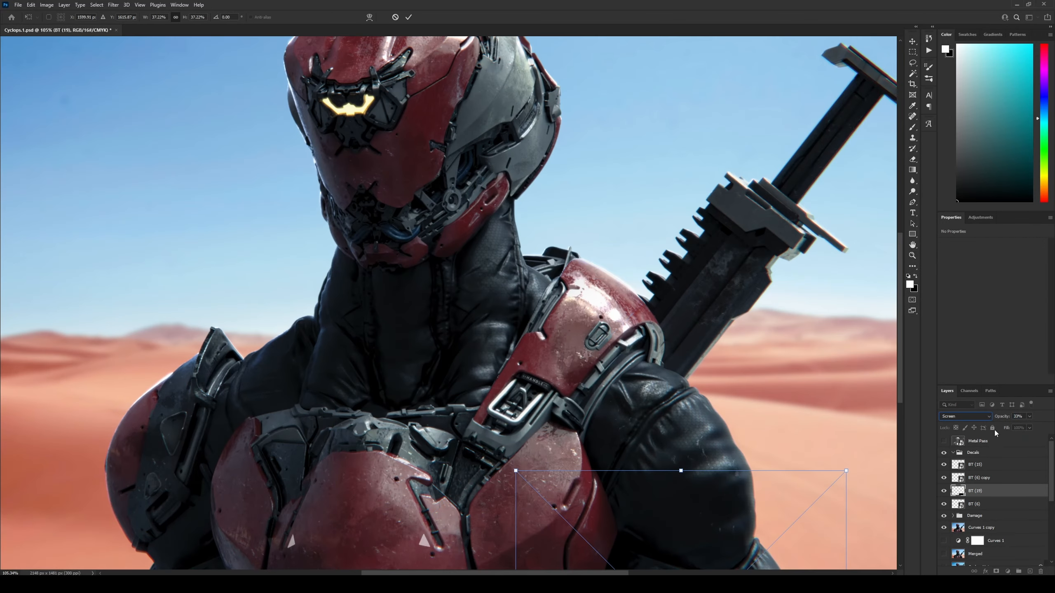
- Scale down and rotate the LEFT decal (BT (19)) and the RIGHT decal (BT (30)) onto opposite dark recesses of the chest armor
left_click_drag(483, 469, 598, 469)
left_click_drag(614, 511, 459, 448)
left_click_drag(408, 396, 432, 433)
left_click_drag(510, 432, 465, 424)
left_click_drag(464, 482, 465, 465)
key("Return")
left_click_drag(414, 522, 494, 496)
left_click_drag(554, 412, 552, 410)
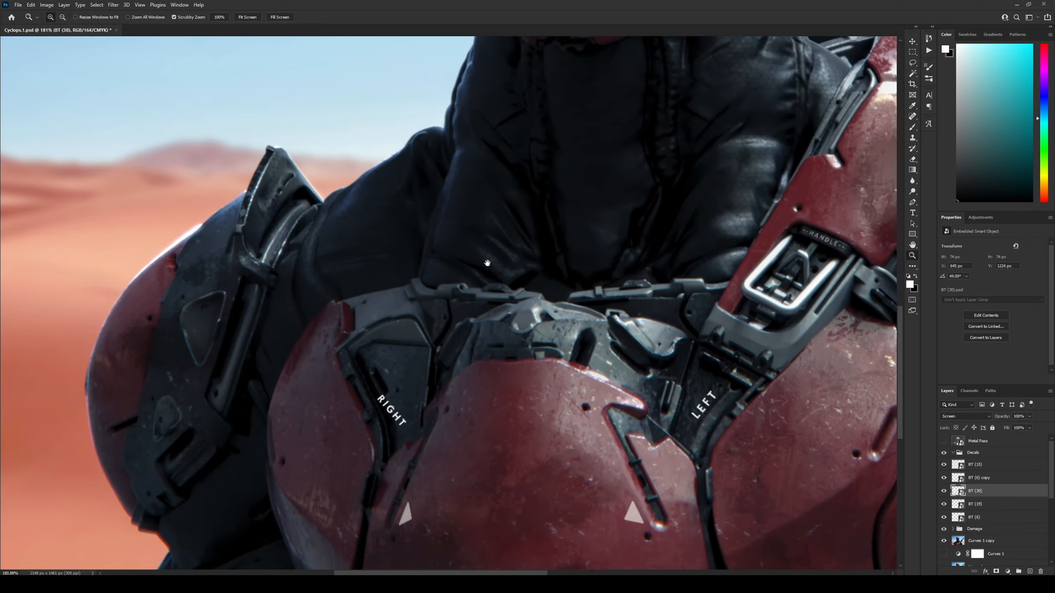
- Shrink and reseat the RIGHT and LEFT decals in their chest recesses, setting the RIGHT decal's opacity to 44%
key("ctrl+t")
left_click_drag(402, 381, 393, 402)
key("Return")
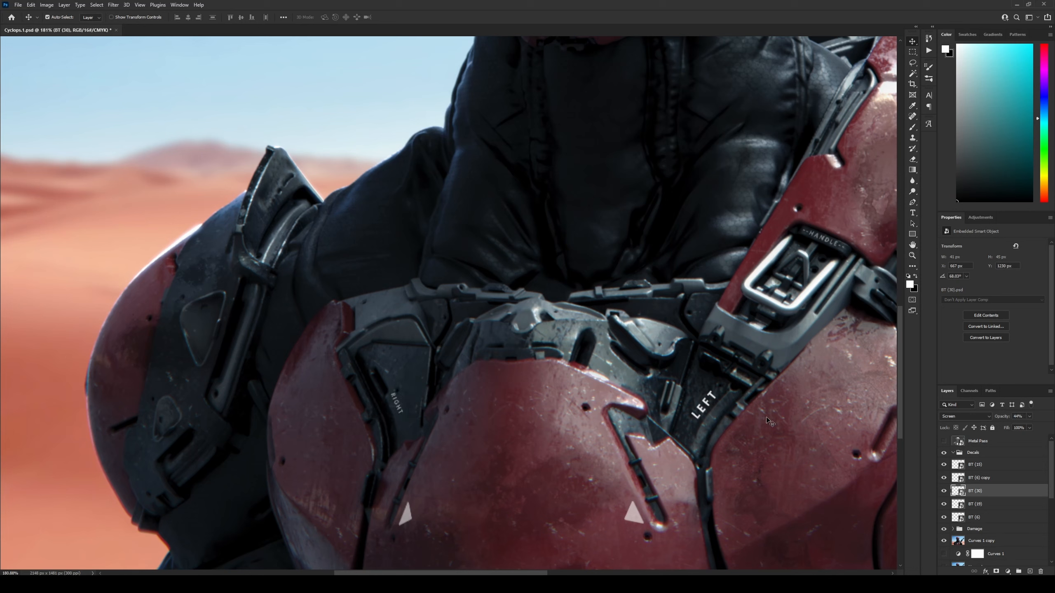
left_click(704, 405)
key("ctrl+t")
left_click_drag(683, 410, 689, 408)
key("Return")
left_click(395, 403)
key("ctrl+t")
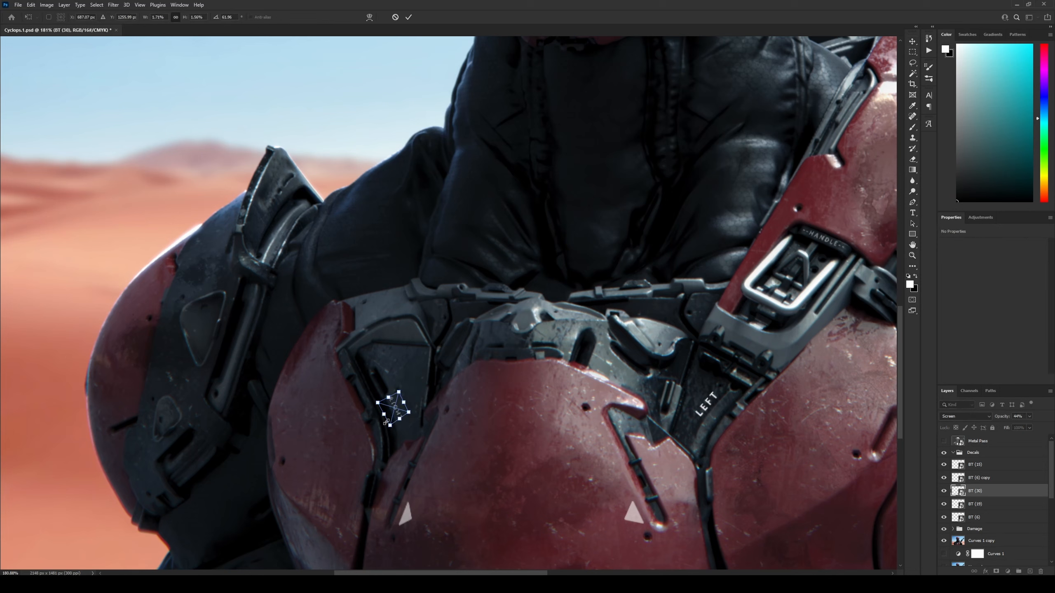
key("Return")
- Nudge the LEFT decal into place and set its opacity to 27%, and the RIGHT decal's opacity to 32%
left_click(974, 504)
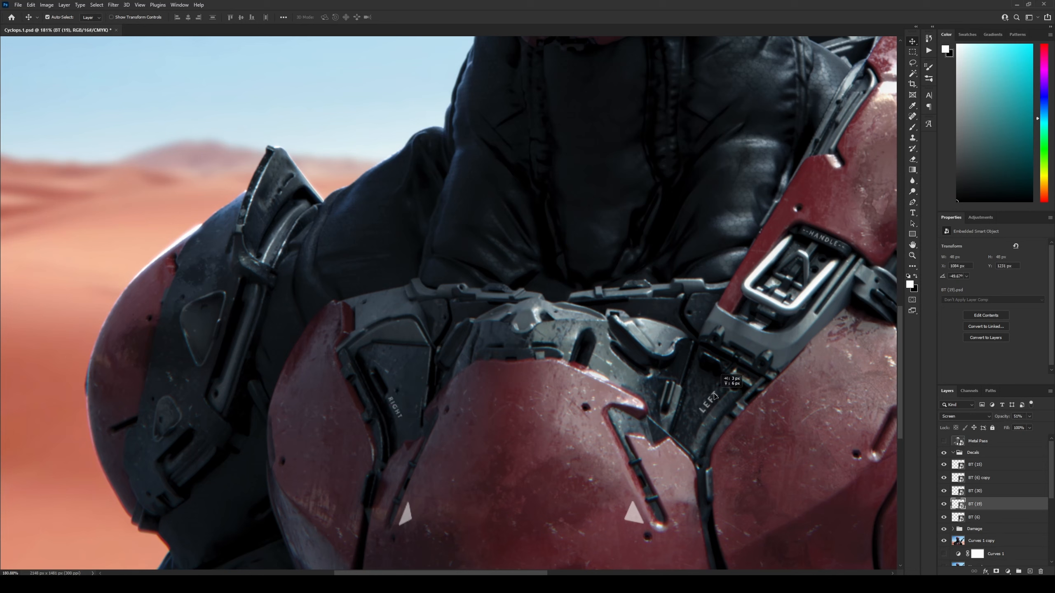
left_click_drag(715, 396, 714, 396)
key("z")
key("ctrl+0")
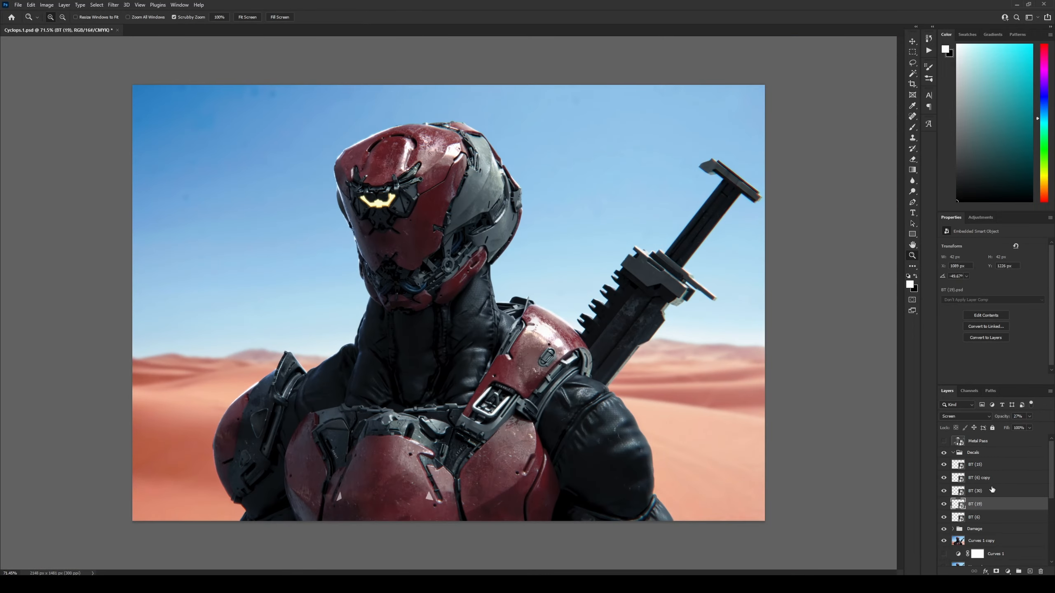
left_click(975, 491)
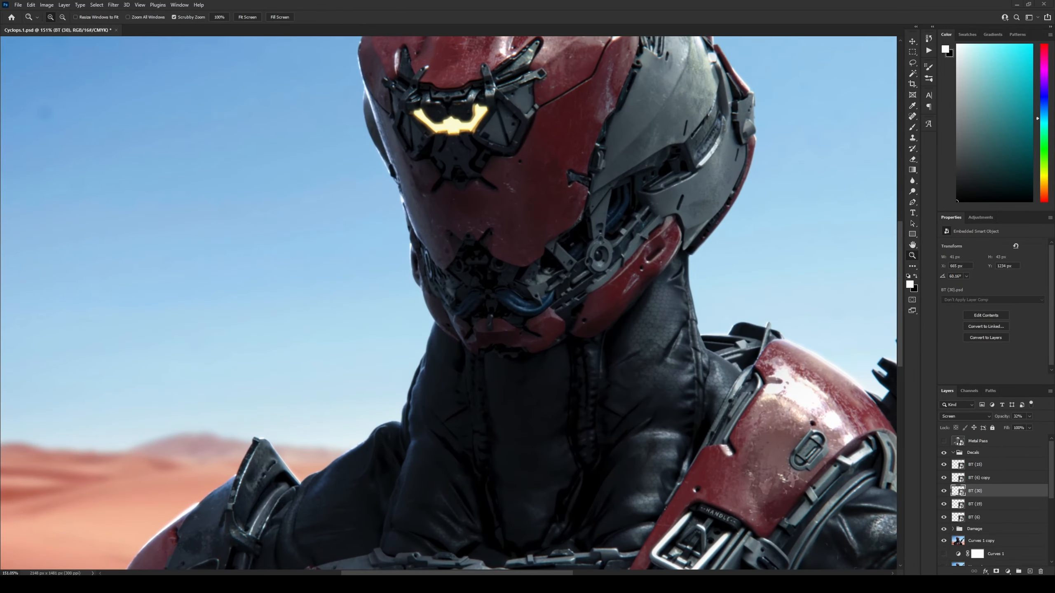
- Scale the BT (8) triangle decal down to 4.82%, then shrink and rotate a triangle to fit beside the glowing eye mount on the helmet
left_click(954, 440)
key("ctrl+t")
left_click_drag(207, 108, 507, 413)
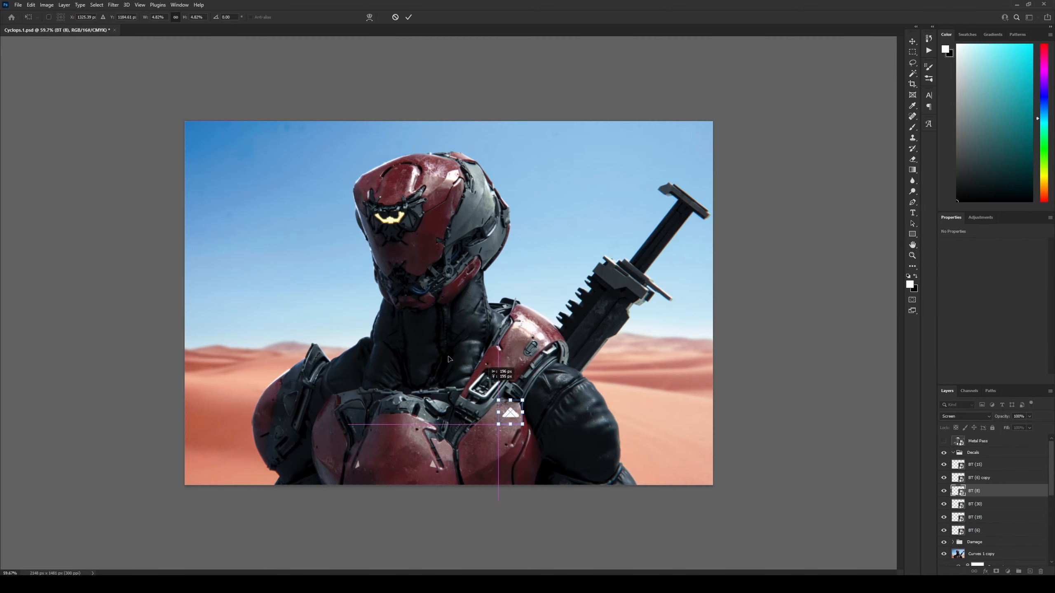
key("Return")
left_click_drag(366, 224, 416, 224)
left_click_drag(433, 287, 272, 301)
key("ctrl+t")
left_click_drag(472, 317, 391, 297)
key("Return")
key("ctrl+t")
key("Return")
key("ctrl+t")
left_click_drag(405, 270, 397, 297)
key("Return")
- Fit the second small triangle on the opposite side below the glowing eye and set both triangles' opacity to 28%
left_click(480, 297)
key("ctrl+t")
left_click_drag(481, 297, 484, 295)
key("Return")
left_click(396, 296, "shift")
left_click_drag(1008, 416, 989, 419)
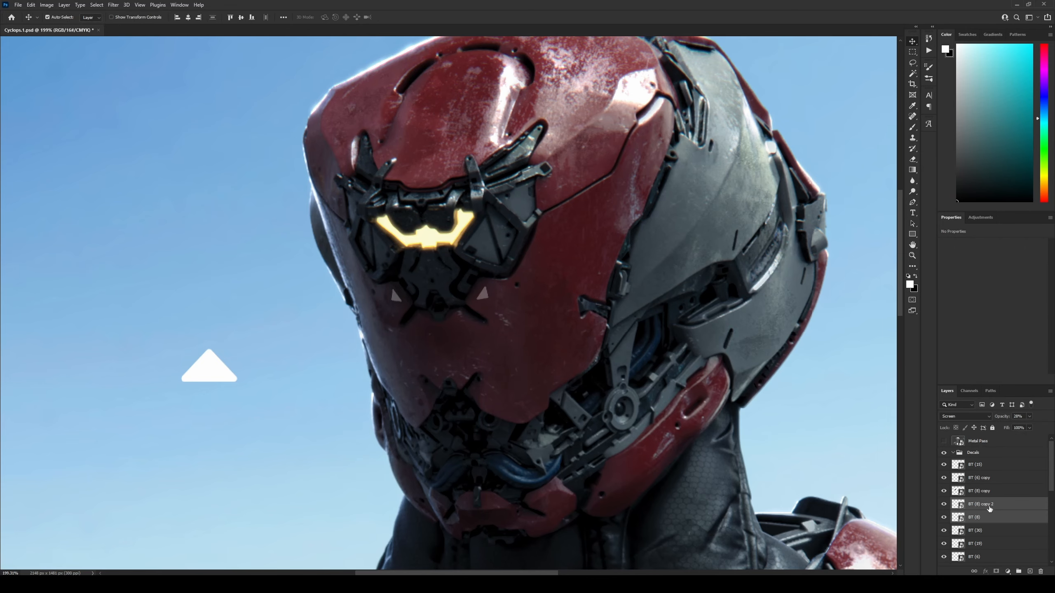
- Reposition the two triangles below the glowing eye to mirror each other and lower their opacity to 14%
left_click(988, 516)
key("ctrl+t")
key("Return")
left_click_drag(484, 294, 436, 294)
left_click(989, 504, "ctrl")
left_click_drag(996, 417, 990, 416)
left_click_drag(392, 210, 440, 210)
left_click_drag(388, 236, 392, 231)
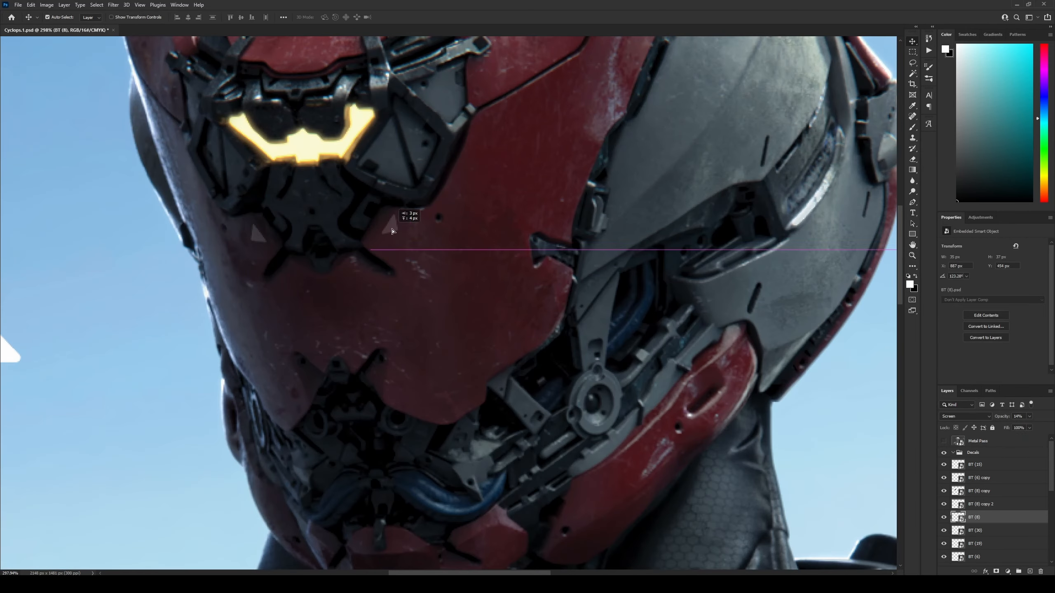
left_click_drag(260, 236, 255, 231)
- Move the spare white BT (8) triangle near the helmet and set a duplicate of it aside against the sky
key("z")
left_click_drag(419, 344, 316, 344)
left_click_drag(314, 254, 432, 253)
key("z")
left_click_drag(437, 235, 511, 235)
left_click_drag(409, 260, 754, 278)
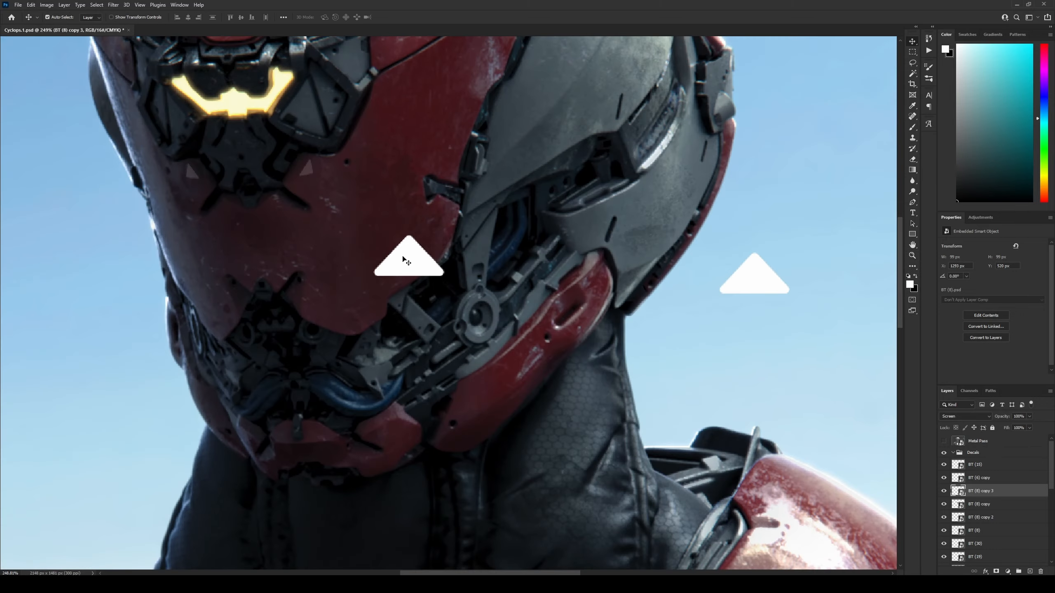
- Shrink, rotate and fit the BT (8) copy triangle onto the lower edge of the faceplate at 12% opacity
left_click(403, 257)
key("ctrl+t")
left_click_drag(430, 187, 391, 279)
key("Return")
left_click_drag(1003, 417, 973, 418)
key("ctrl+t")
left_click_drag(386, 302, 386, 302)
key("Return")
key("ctrl+t")
key("Return")
key("1")
key("2")
key("z")
left_click_drag(546, 301, 451, 301)
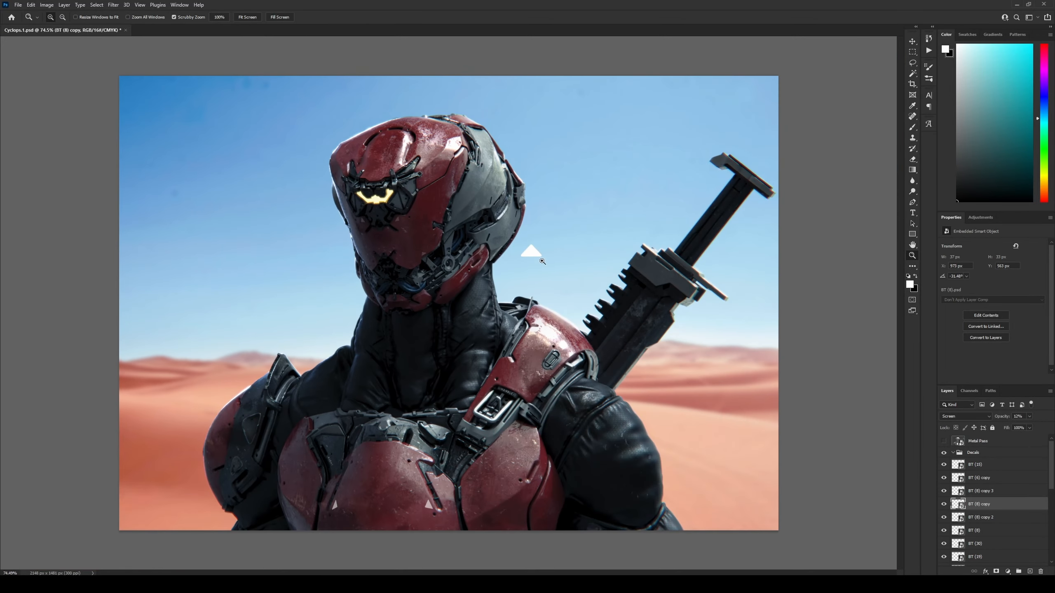
- Move the loose decal layers into the Decals group
left_click(980, 563, "shift")
left_click_drag(980, 478, 977, 454)
left_click(953, 452)
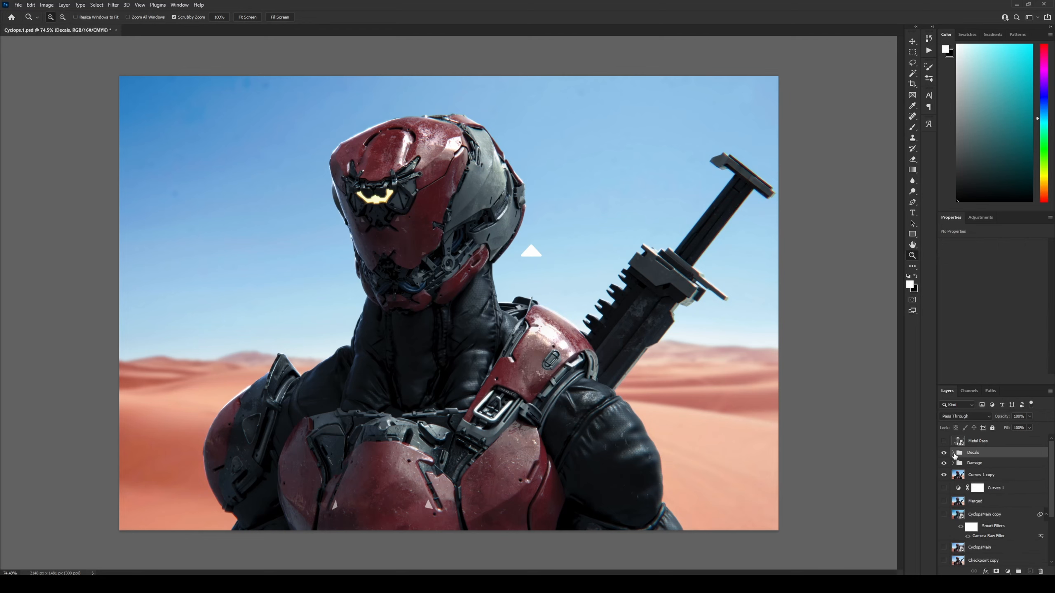
left_click(953, 452)
- Lower the opacity of the BT (6) triangle decals on the chest plate to 19%
left_click(988, 533)
left_click_drag(1006, 417, 994, 420)
left_click(988, 441)
left_click_drag(521, 403, 565, 404)
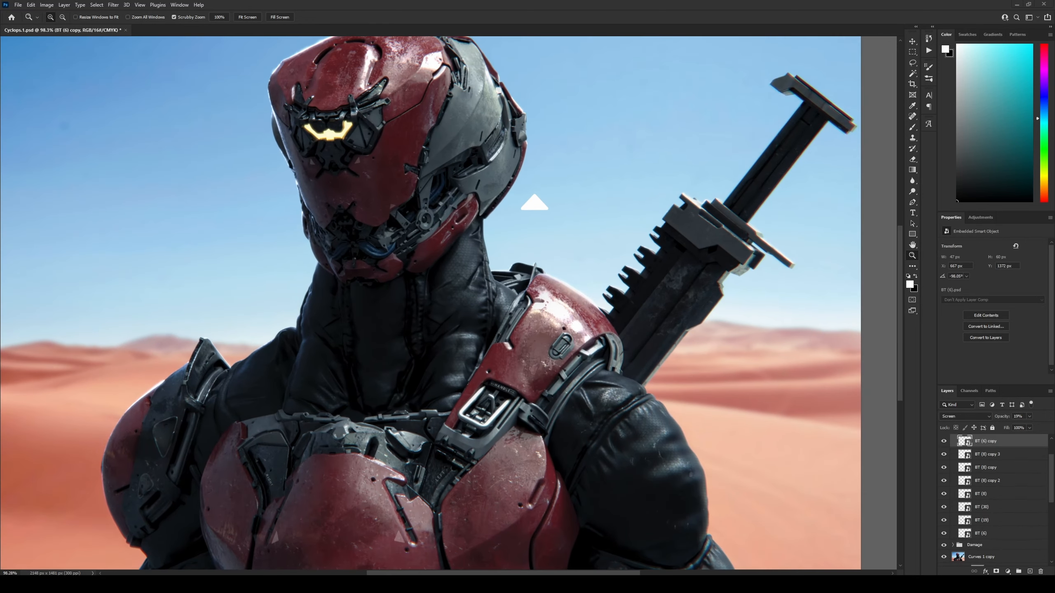
- Shrink and rotate the spare white triangle onto the shoulder plate beside the oval fitting and lower its opacity
left_click_drag(527, 245, 728, 296)
key("ctrl+t")
left_click_drag(752, 272, 737, 276)
key("Return")
left_click_drag(740, 291, 813, 291)
key("ctrl+t")
key("Return")
left_click_drag(1009, 416, 977, 418)
left_click_drag(826, 386, 722, 386)
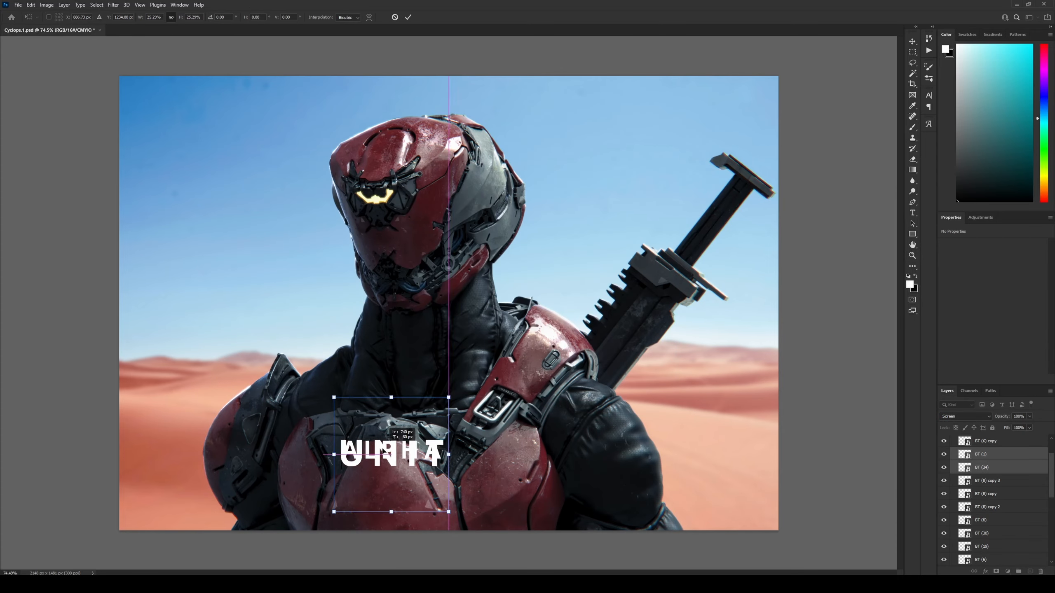
- Duplicate a small triangle decal, then move, rotate and fit the copy onto the armor
left_click(989, 507)
scroll(989, 533, "down", 3)
key("ctrl+j")
key("ctrl+t")
left_click_drag(661, 279, 627, 357)
key("Return")
key("ctrl+t")
left_click_drag(521, 318, 517, 328)
left_click_drag(524, 349, 528, 347)
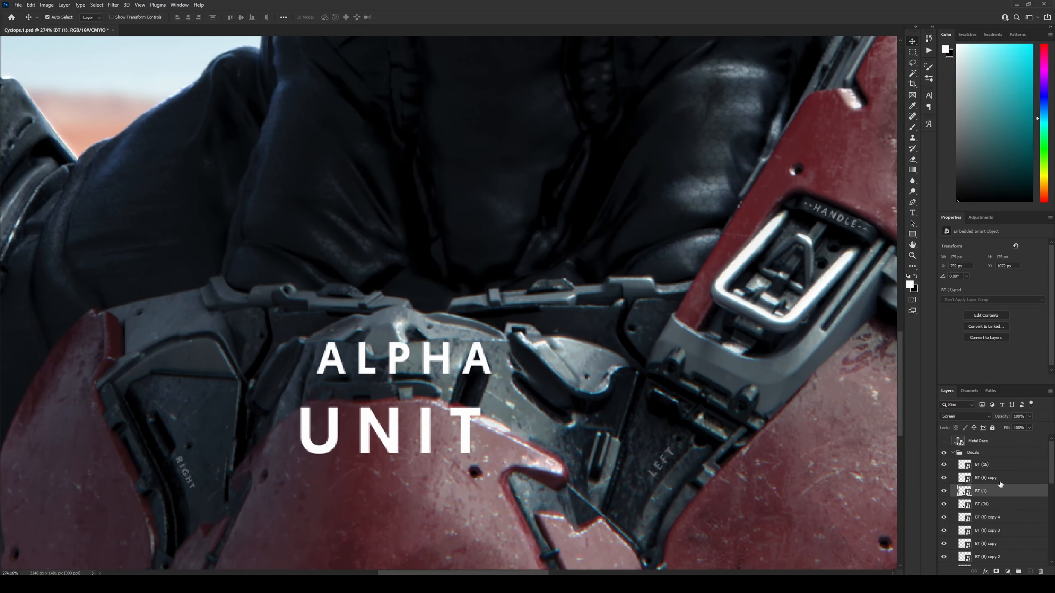
- Shrink and stack the ALPHA and UNIT decals on the upper chest plate and lower their opacity
left_click_drag(359, 394, 370, 414)
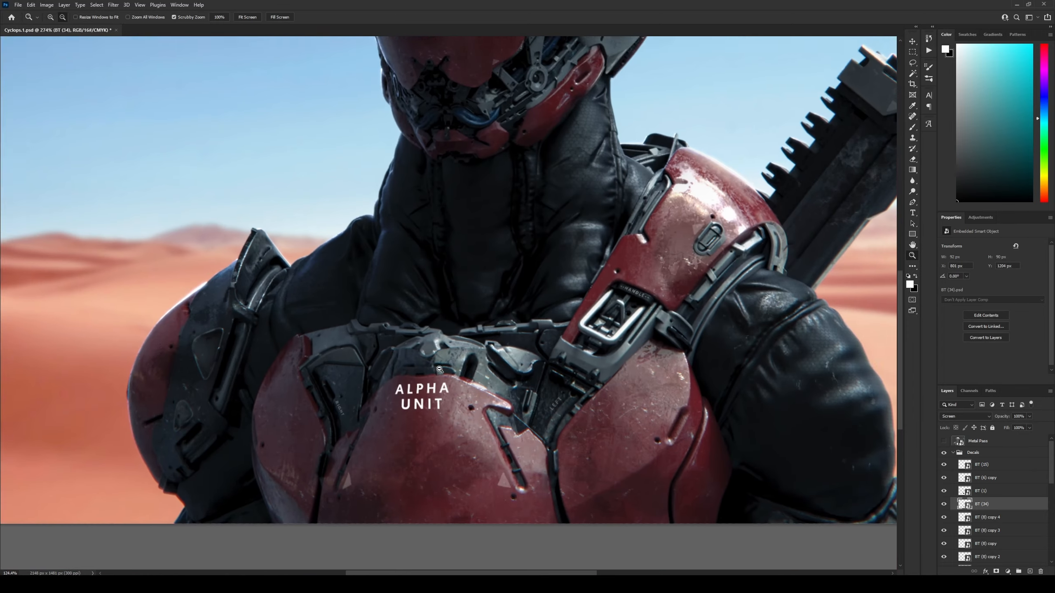
left_click_drag(398, 364, 403, 369)
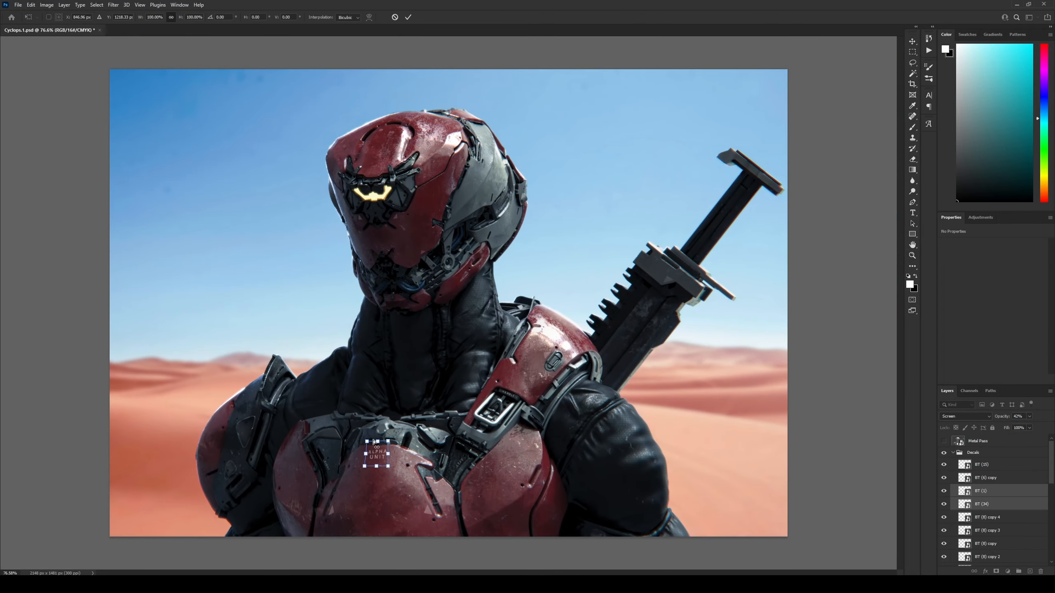
left_click_drag(1004, 419, 1001, 421)
- Shrink and rotate the BT (8) copy 5 triangle to point downward directly beneath the UNIT lettering
left_click(400, 468)
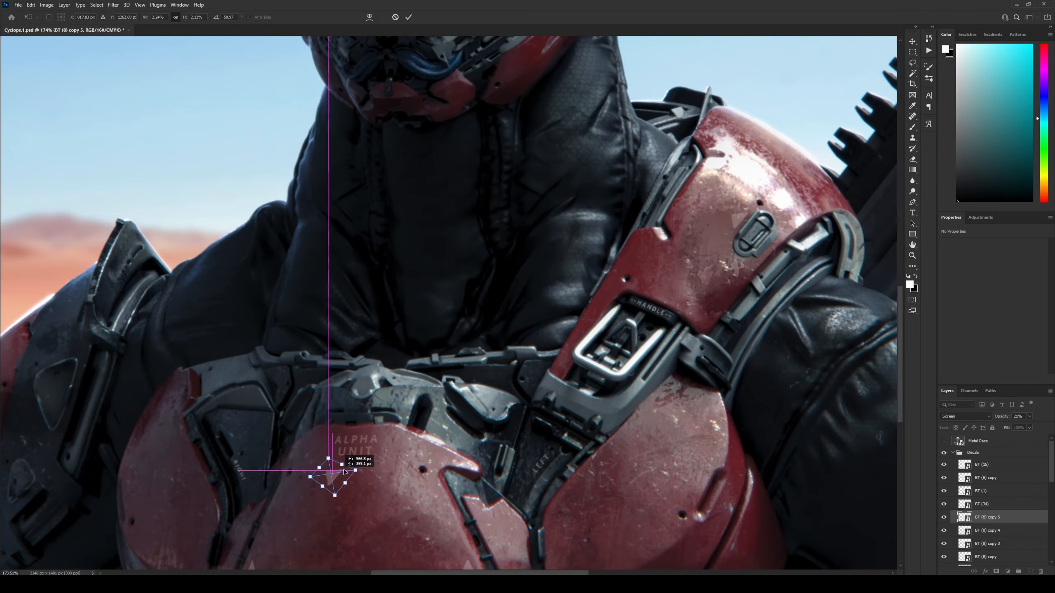
left_click_drag(332, 471, 347, 466)
left_click_drag(335, 452, 329, 454)
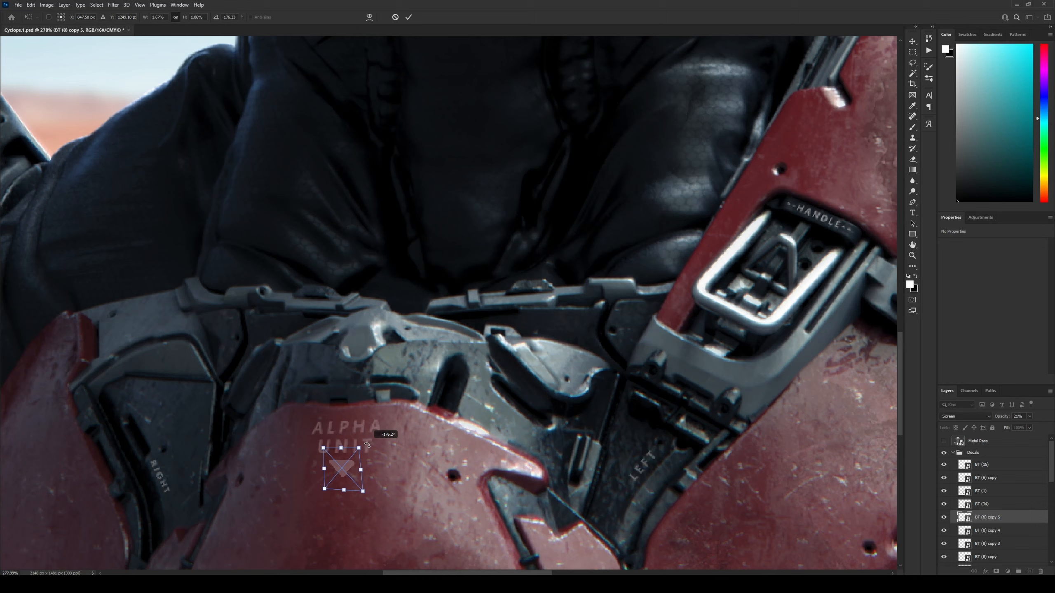
key("Return")
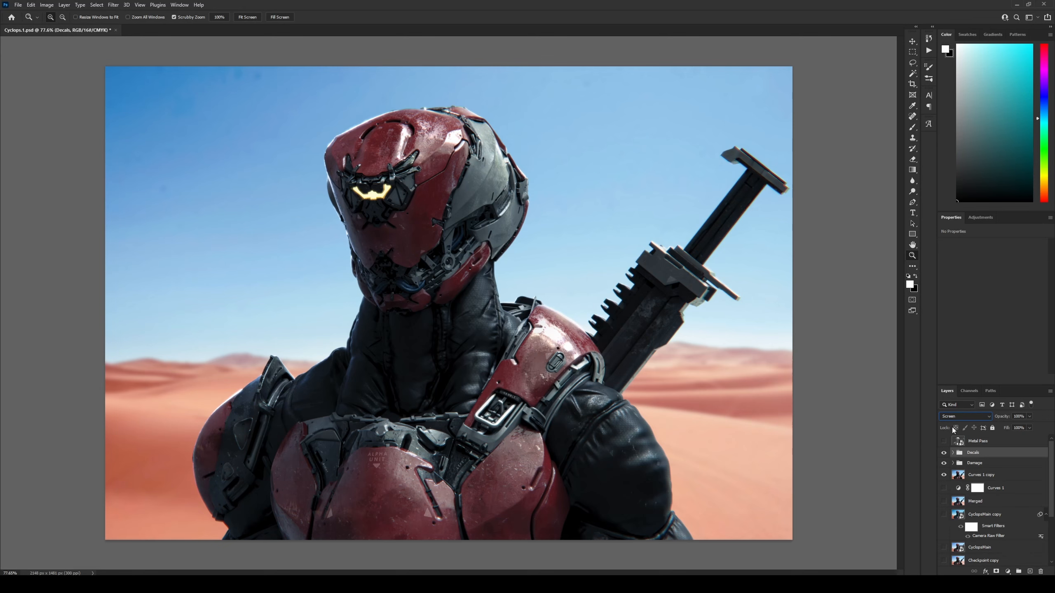
- Merge the Decals group into a single layer and open the Gaussian Blur filter for it
right_click(996, 457)
left_click(997, 390)
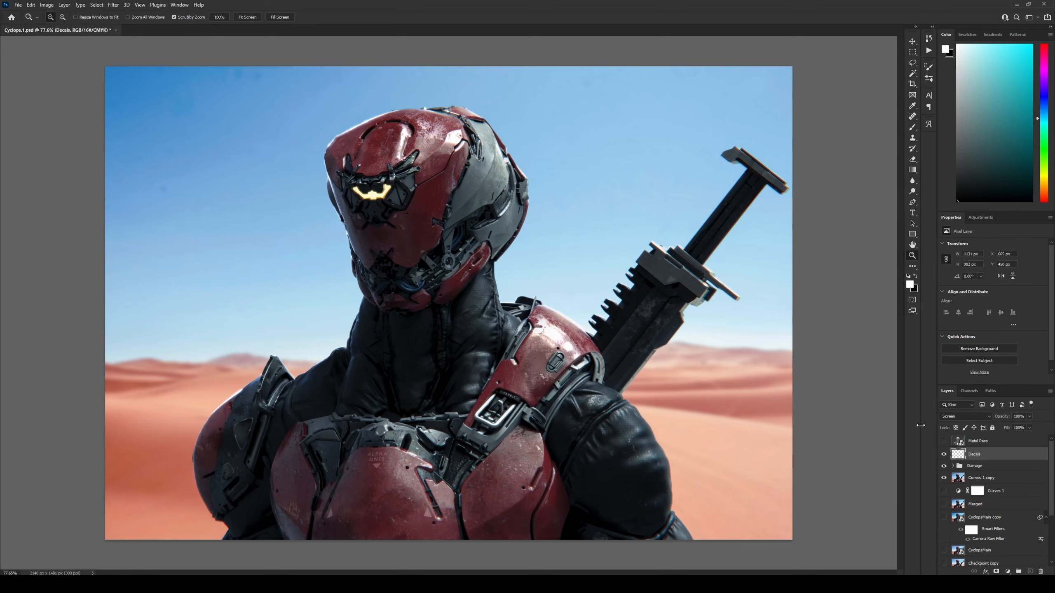
left_click(114, 9)
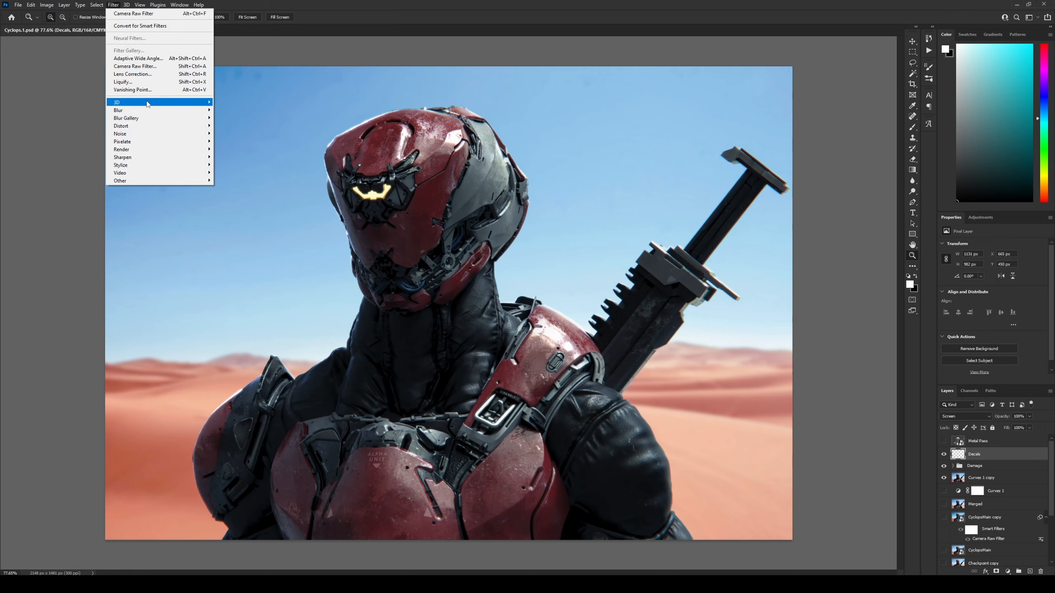
mouse_move(197, 113)
left_click(236, 140)
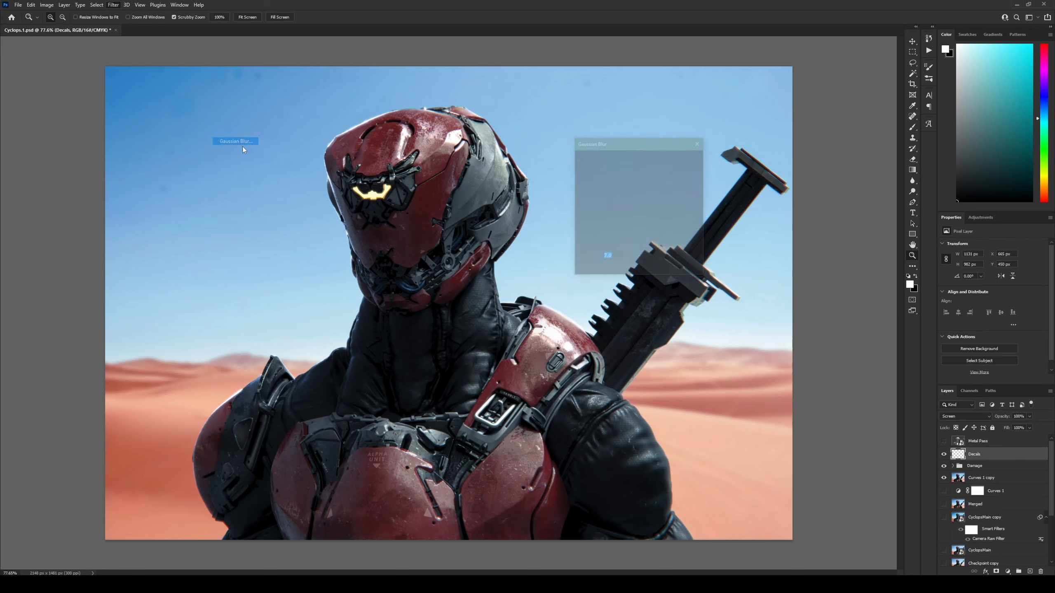
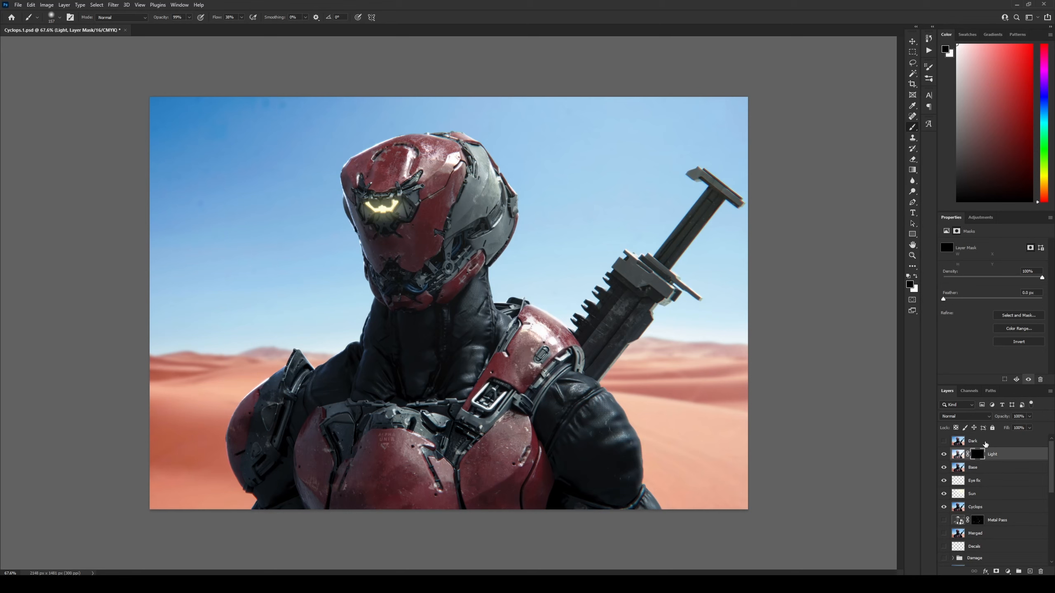
- Show the Dark layer and darken it with Camera Raw: Exposure -1.65, Contrast -23, Highlights -52, Blacks -15
left_click(986, 443)
left_click(944, 441)
left_click(113, 5)
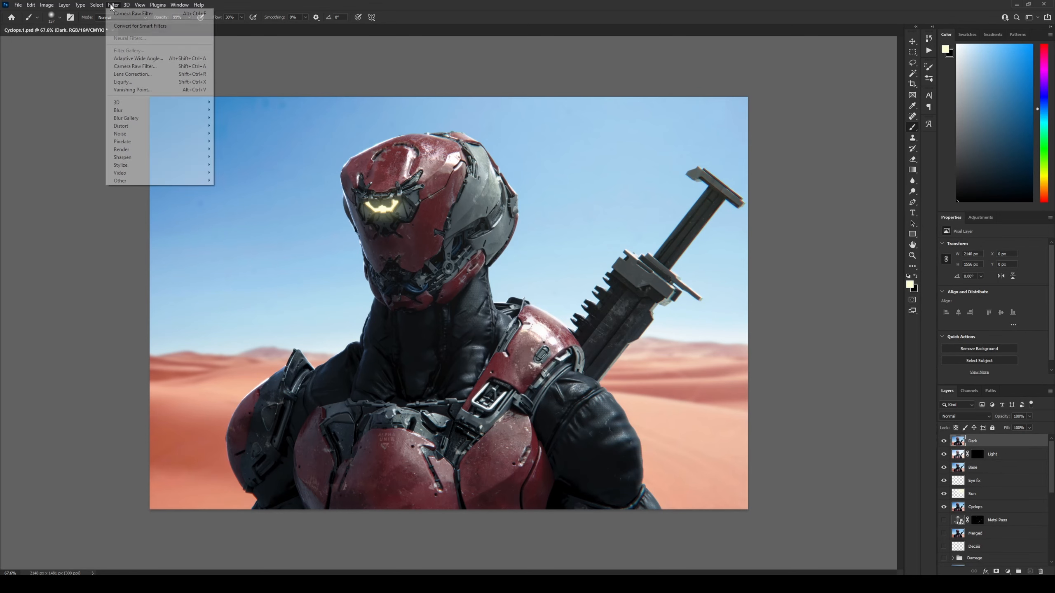
key("Escape")
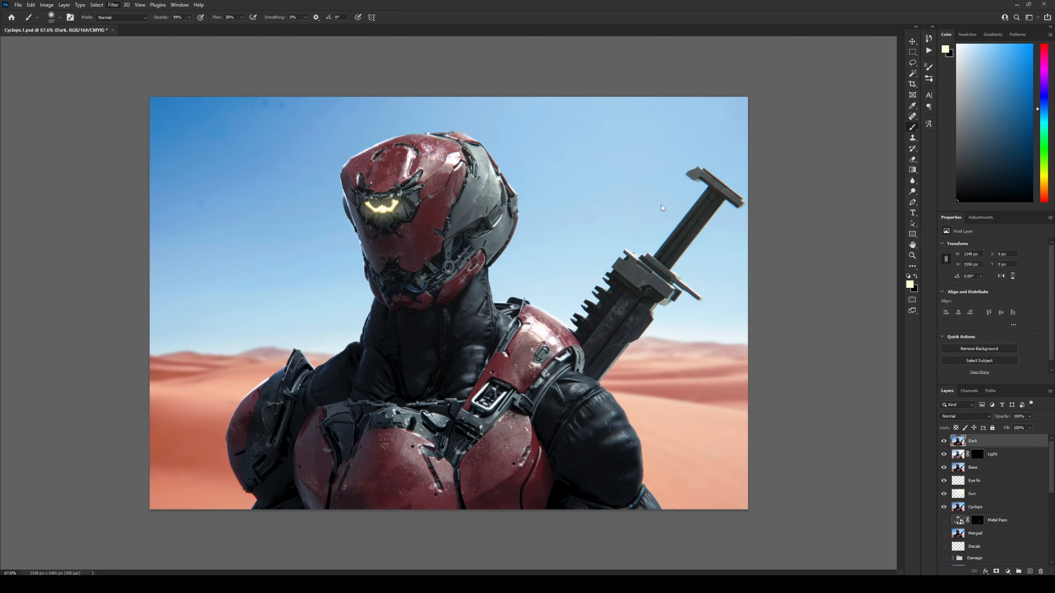
key("shift+ctrl+a")
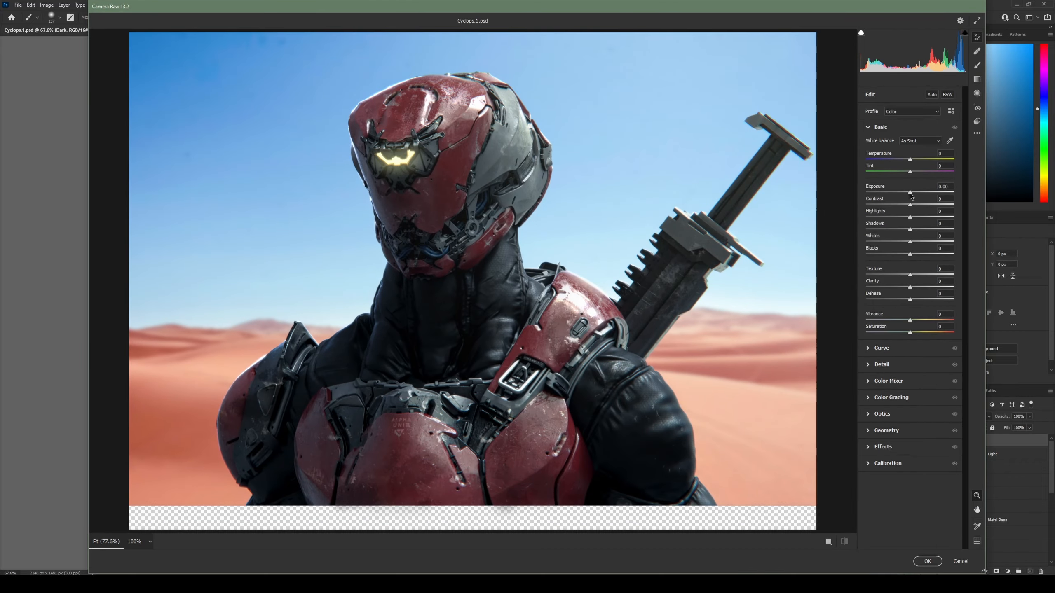
left_click_drag(910, 193, 888, 216)
left_click_drag(910, 254, 906, 256)
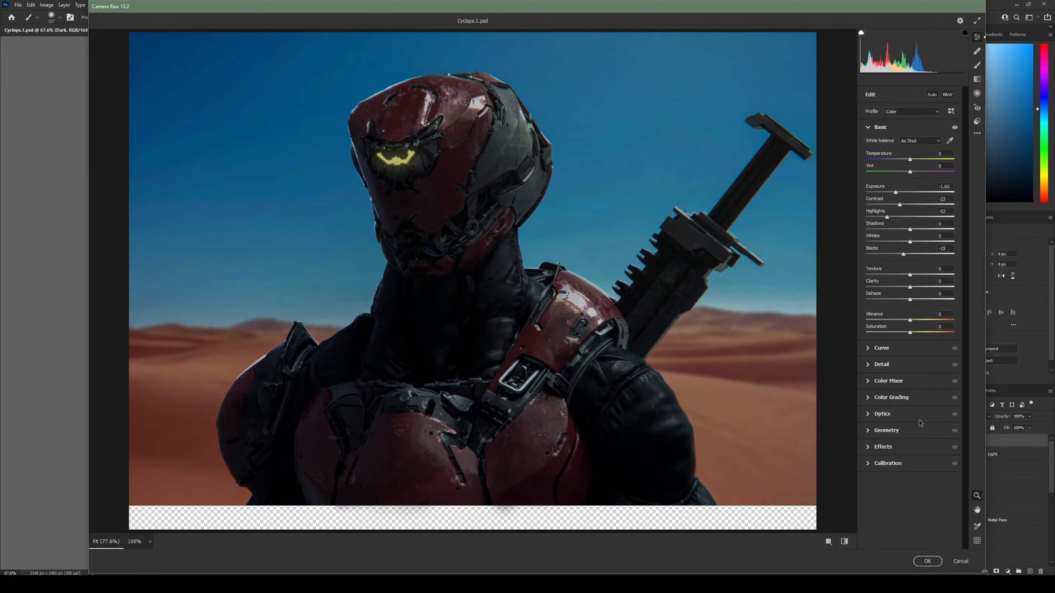
left_click(927, 561)
- Add an inverted black mask to the Dark layer and paint darkening along the image's bottom edge with a large soft white brush
left_click(996, 572)
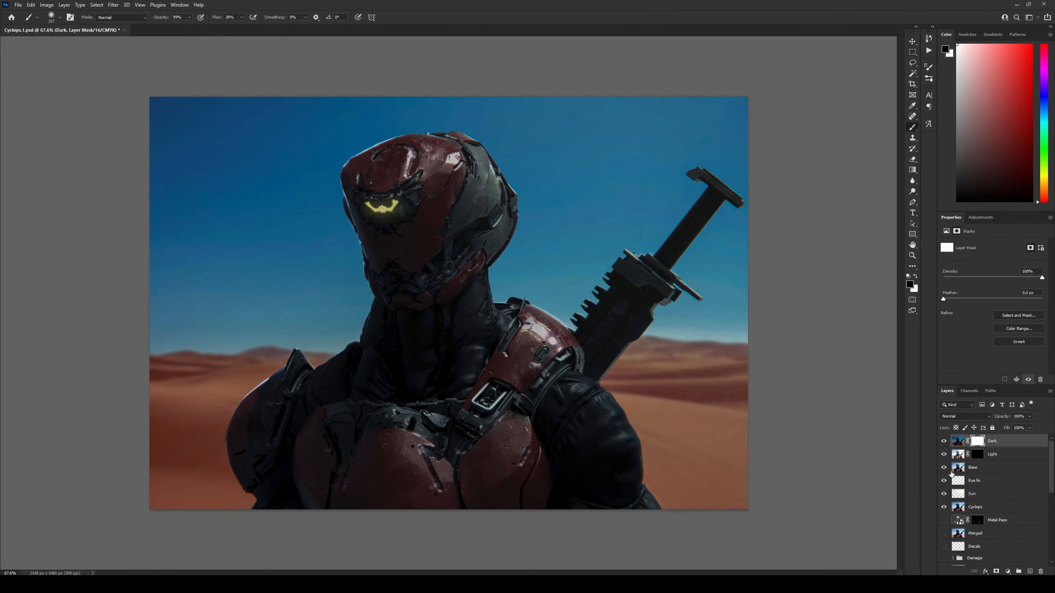
key("ctrl+i")
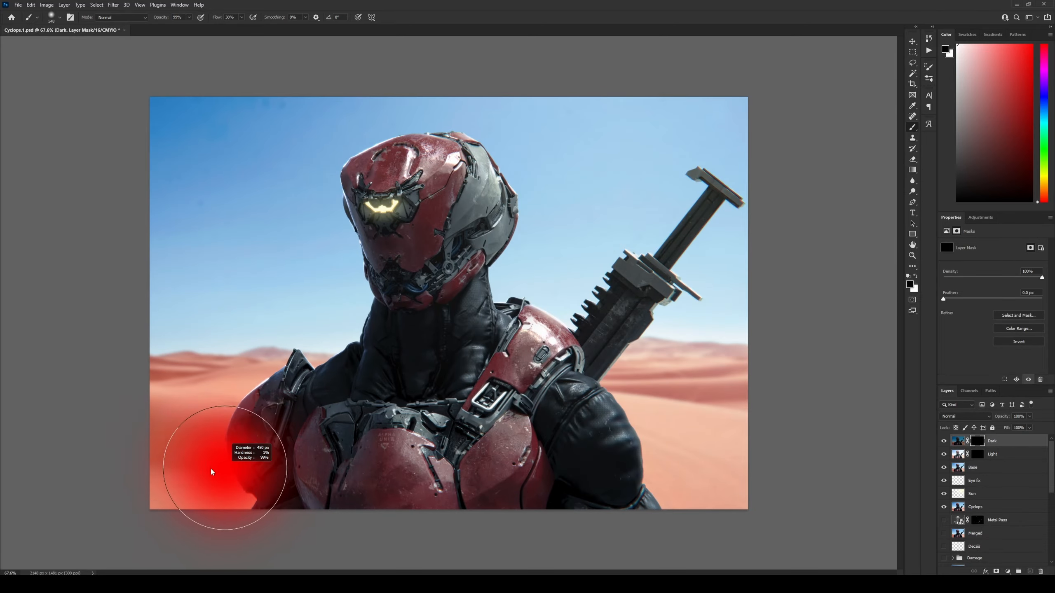
key("x")
right_click(256, 483, "alt")
left_click_drag(292, 509, 496, 526)
left_click_drag(624, 510, 719, 499)
mouse_move(222, 518)
left_mouse_down()
mouse_move(241, 485)
mouse_move(187, 449)
left_mouse_up()
- Paint darkening over the neck and the lower part of the arm on the Dark layer's mask
mouse_move(334, 380)
left_mouse_down()
mouse_move(381, 350)
mouse_move(441, 350)
mouse_move(438, 378)
left_mouse_up()
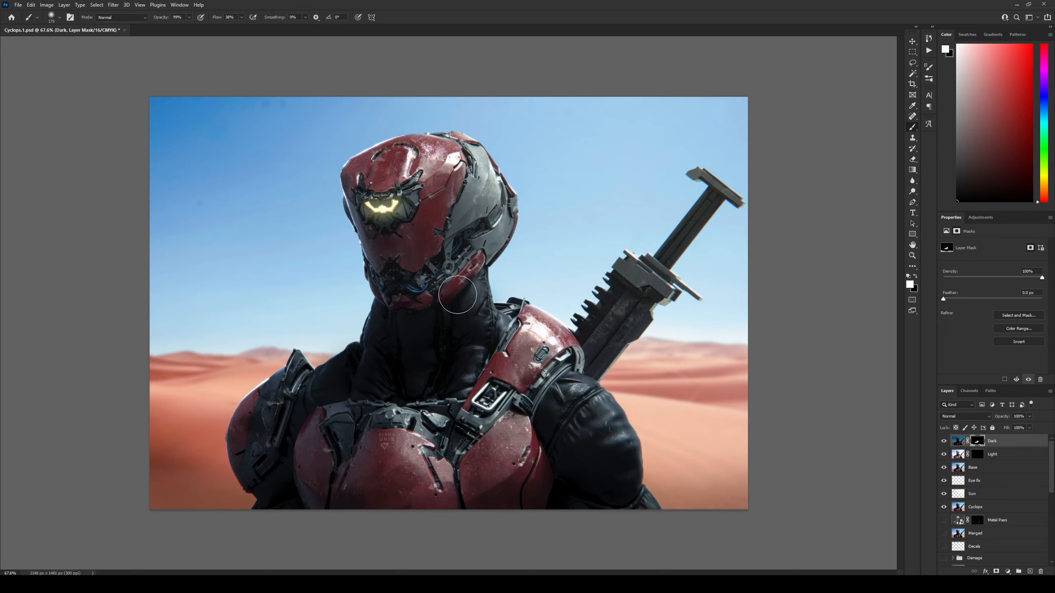
scroll(460, 281, "up", 4)
right_click(483, 313, "alt")
mouse_move(625, 461)
left_mouse_down()
mouse_move(694, 473)
mouse_move(631, 474)
left_mouse_up()
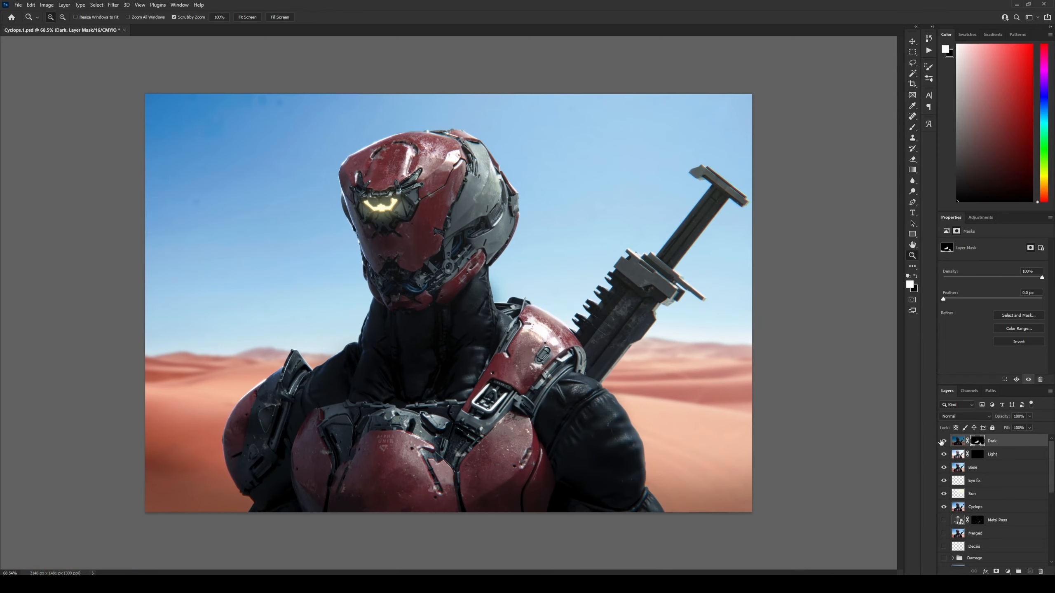
key("x")
key("x")
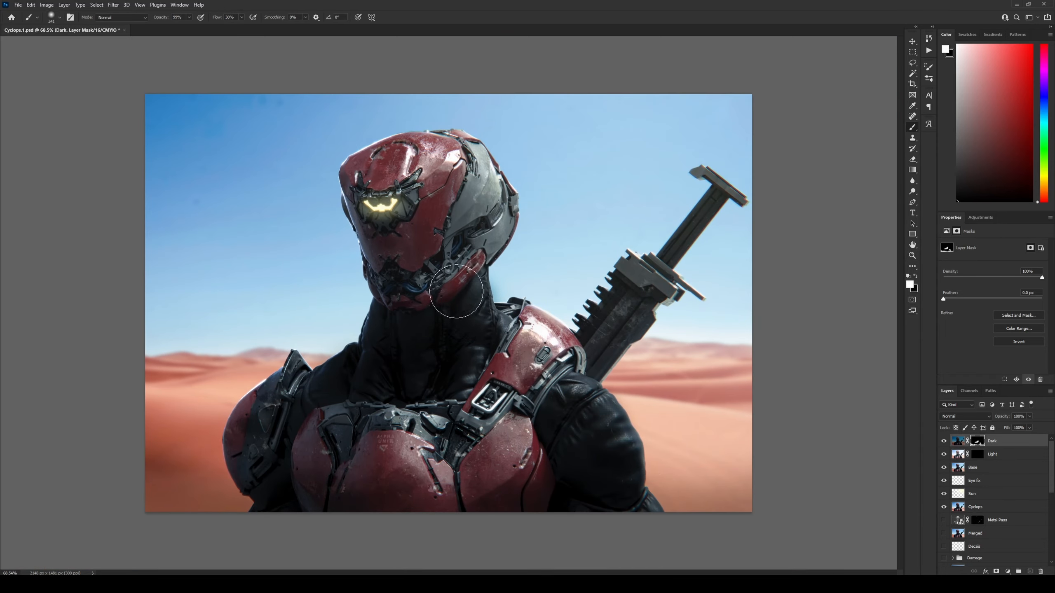
- Paint darkening around the helmet's jaw and mouth mechanics on the Dark mask with a smaller brush
scroll(411, 265, "up", 6)
right_click(412, 278, "alt")
mouse_move(433, 295)
left_mouse_down()
mouse_move(493, 244)
mouse_move(512, 248)
mouse_move(478, 269)
left_mouse_up()
right_click(456, 293, "alt")
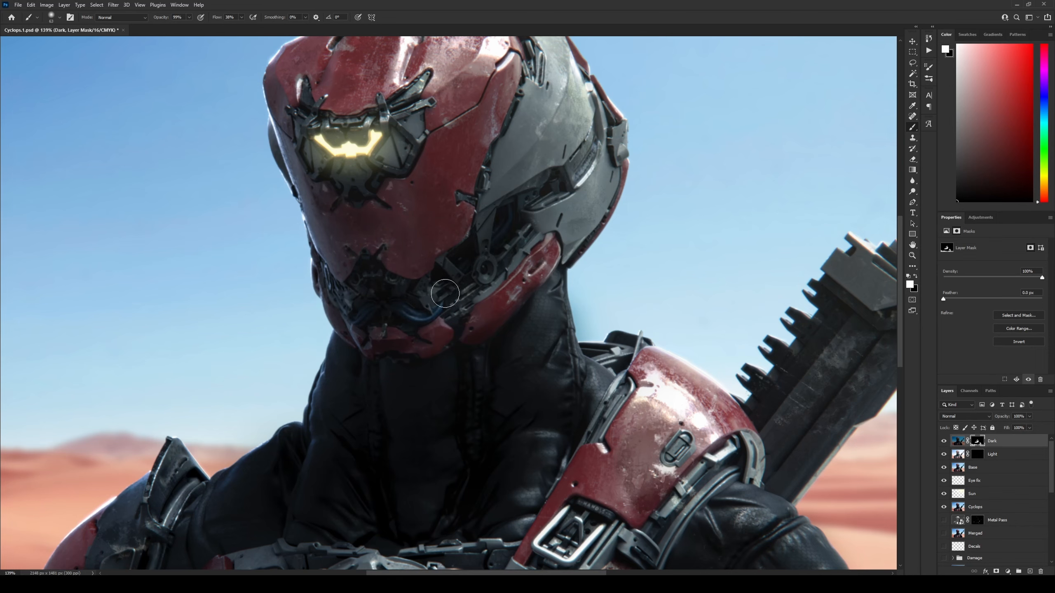
left_click(445, 294)
- Set the Dark layer's opacity to 88% and paint black on its mask to reduce the darkening over the upper arm
left_click_drag(1008, 416, 1003, 418)
key("z")
left_click_drag(529, 495, 278, 487)
key("b")
key("x")
mouse_move(598, 422)
left_mouse_down()
mouse_move(601, 452)
mouse_move(564, 413)
left_mouse_up()
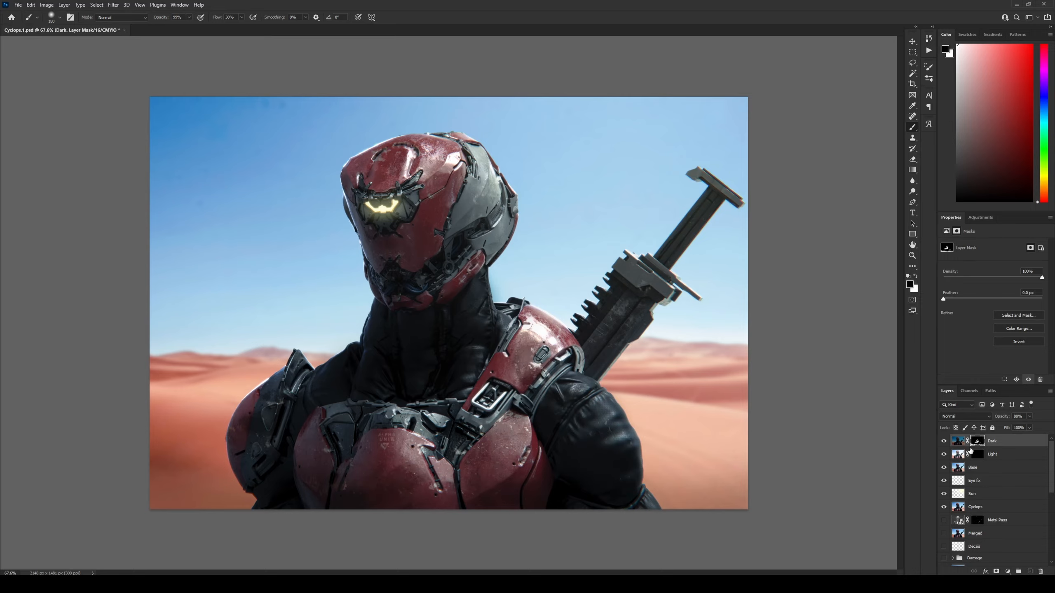
- Paint white on the Light layer's mask to brighten the armored shoulder plate beside the sword
left_click(977, 454)
key("z")
left_click_drag(358, 85, 481, 85)
mouse_move(635, 465)
left_mouse_down()
mouse_move(622, 328)
mouse_move(670, 396)
left_mouse_up()
key("x")
left_click(622, 330)
key("ctrl+z")
left_click(632, 315)
- Resize the brush and paint more light onto the chest and collar armor on the Light layer's mask
right_click(505, 243, "alt")
left_click_drag(422, 206, 498, 261)
key("x")
left_click_drag(486, 407, 506, 260)
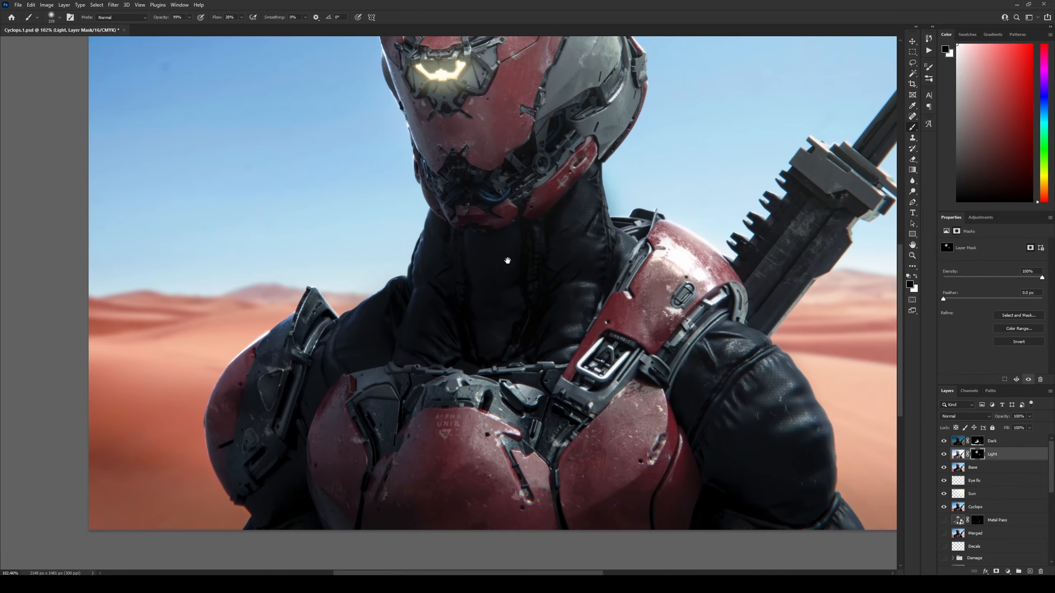
right_click(522, 436, "alt")
key("x")
left_click_drag(518, 434, 459, 405)
mouse_move(676, 235)
left_mouse_down()
mouse_move(649, 366)
mouse_move(555, 419)
left_mouse_up()
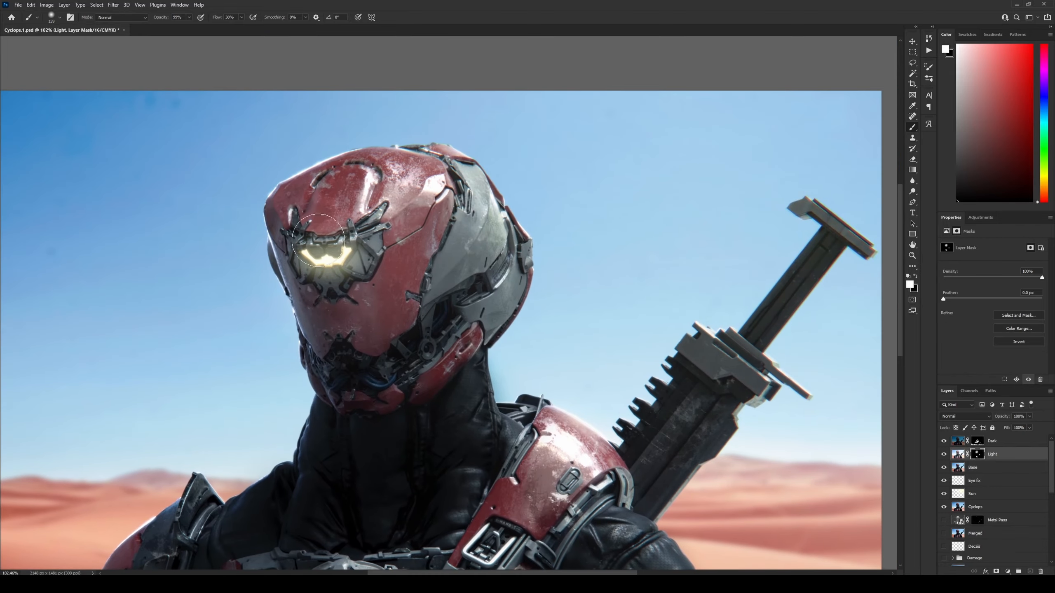
- Lower the Light layer's opacity to about 45%, comparing the image with and without the layer
key("z")
left_click_drag(319, 240, 257, 240)
left_click_drag(1001, 417, 998, 417)
left_click(944, 454)
left_click(943, 454)
left_click_drag(420, 214, 457, 214)
key("b")
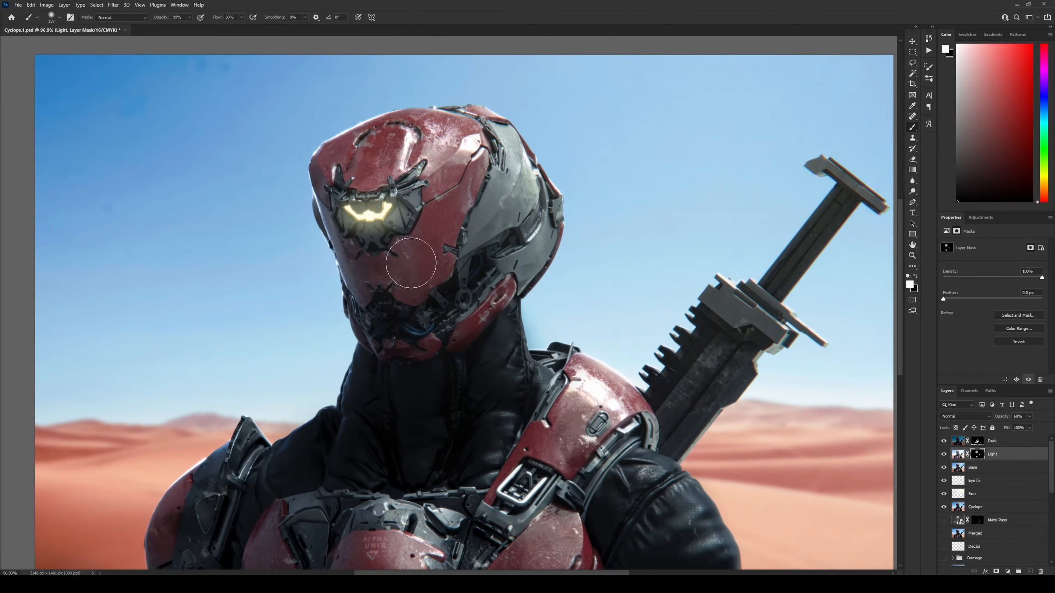
left_click_drag(997, 417, 999, 417)
key("x")
left_click_drag(427, 513, 407, 430)
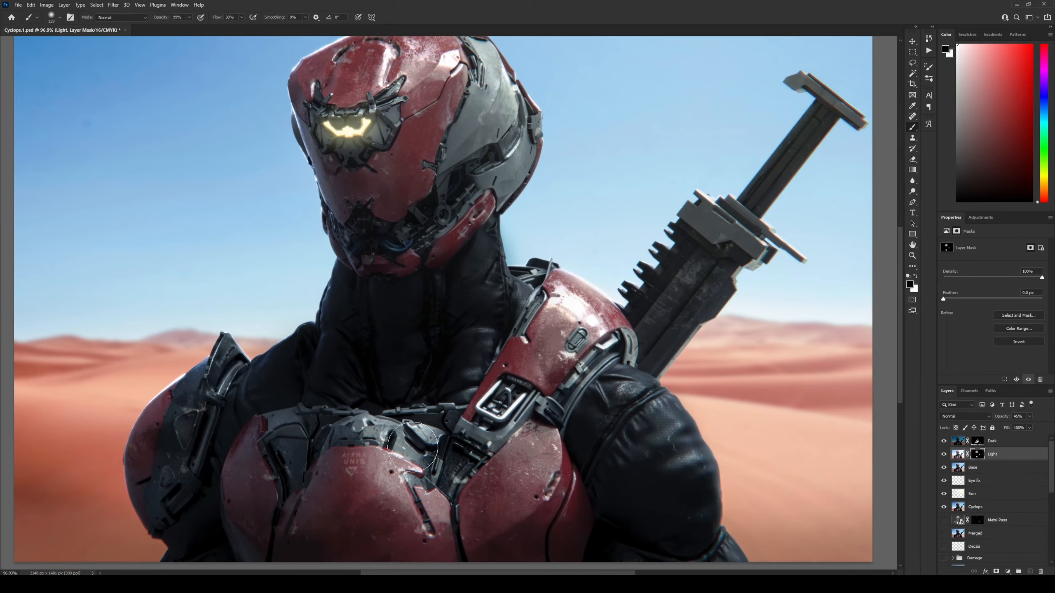
- Paint black on the Dark layer's mask to remove the darkening spilled onto the sky beside the neck
key("z")
left_click_drag(455, 401, 405, 401)
mouse_move(944, 441)
left_mouse_down()
mouse_move(943, 454)
mouse_move(943, 441)
left_mouse_up()
key("ctrl+0")
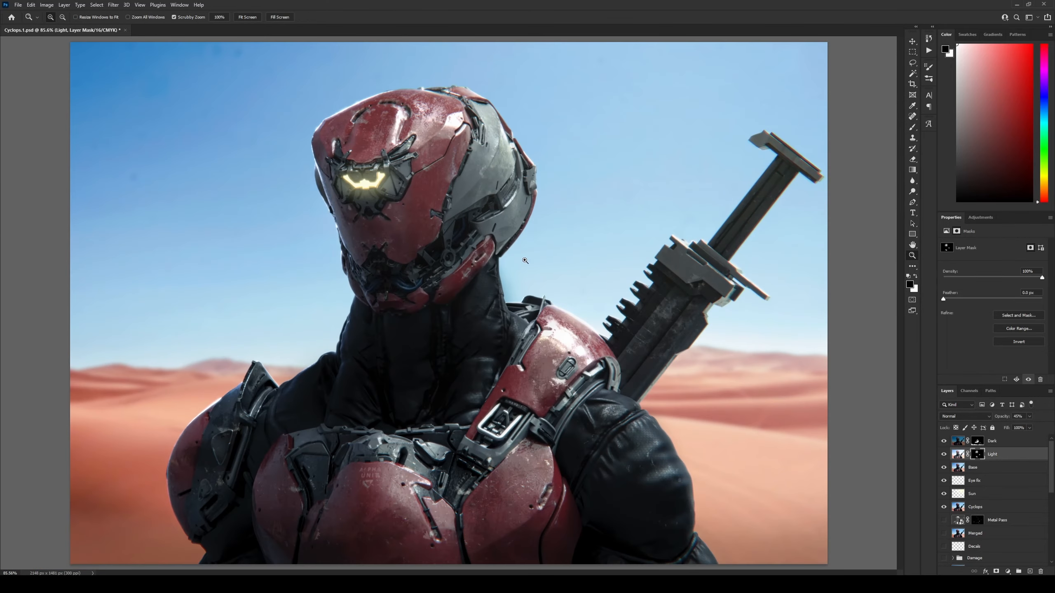
left_click(972, 437)
key("b")
left_click_drag(524, 277, 508, 279)
key("x")
key("x")
key("z")
left_click_drag(331, 343, 281, 343)
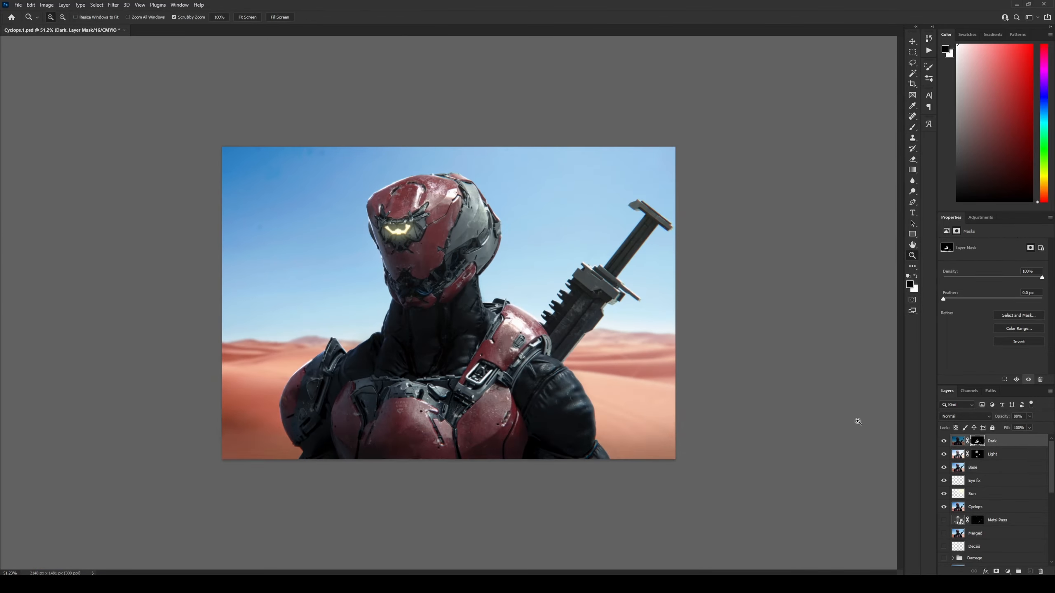
- Touch up the Dark layer's mask around the helmet's mouth mechanics with a much smaller brush
left_click_drag(447, 237, 494, 237)
key("b")
key("x")
key("z")
left_click_drag(350, 325, 374, 324)
key("b")
key("bracketleft")
key("bracketleft")
key("bracketleft")
key("bracketleft")
key("bracketleft")
key("x")
key("x")
key("x")
key("x")
key("x")
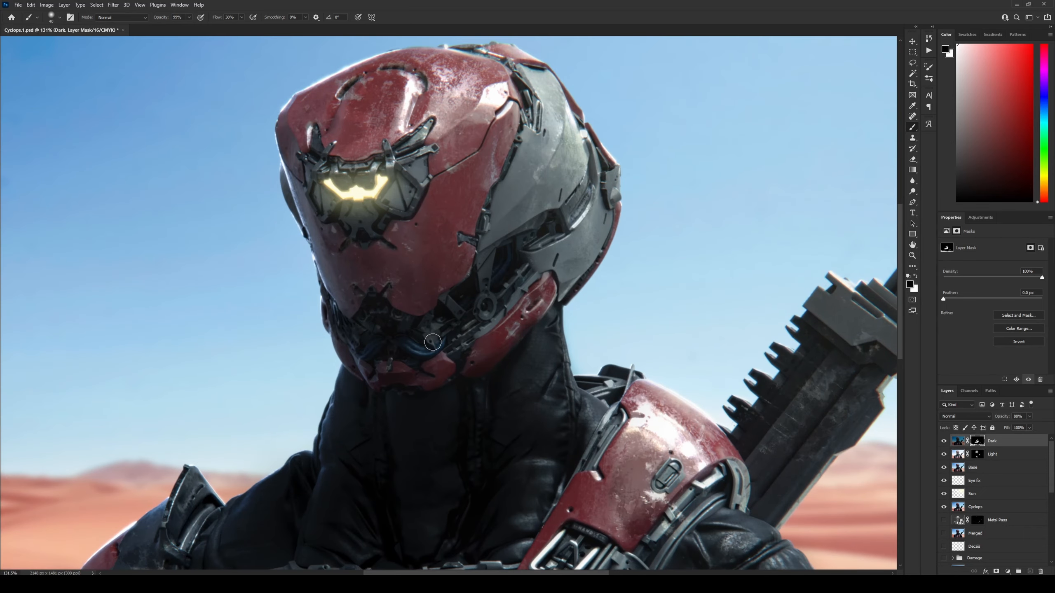
- Paint white on the Light layer's mask to brighten the mouth cables and the area around the glowing eye
key("alt+bracketleft")
key("x")
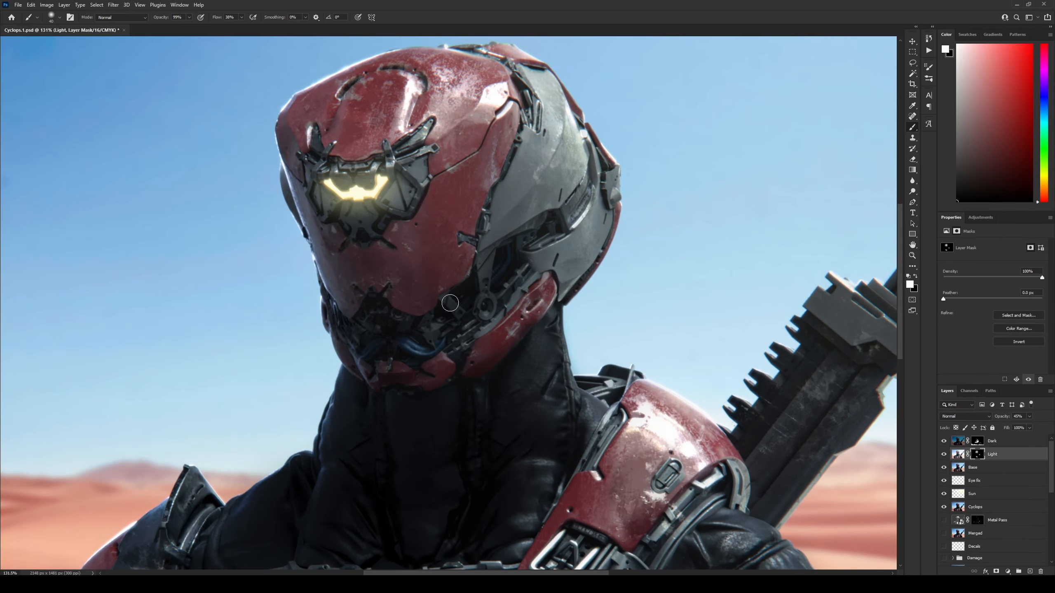
key("ctrl+0")
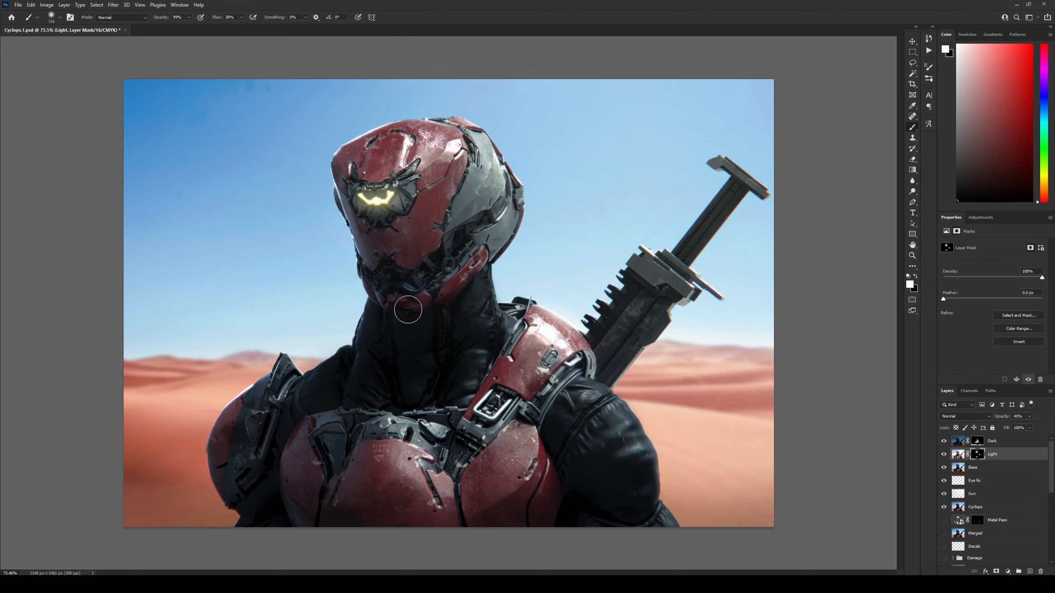
key("bracketright")
mouse_move(412, 186)
left_mouse_down()
mouse_move(410, 228)
mouse_move(378, 230)
left_mouse_up()
- Compare the image with and without the Light layer and paint light onto the outer shoulder armor opposite the sword
key("z")
mouse_move(778, 420)
left_mouse_down()
mouse_move(760, 420)
mouse_move(791, 420)
mouse_move(772, 420)
left_mouse_up()
mouse_move(943, 454)
left_mouse_down()
mouse_move(943, 441)
mouse_move(943, 453)
left_mouse_up()
key("b")
left_click_drag(262, 391, 227, 421)
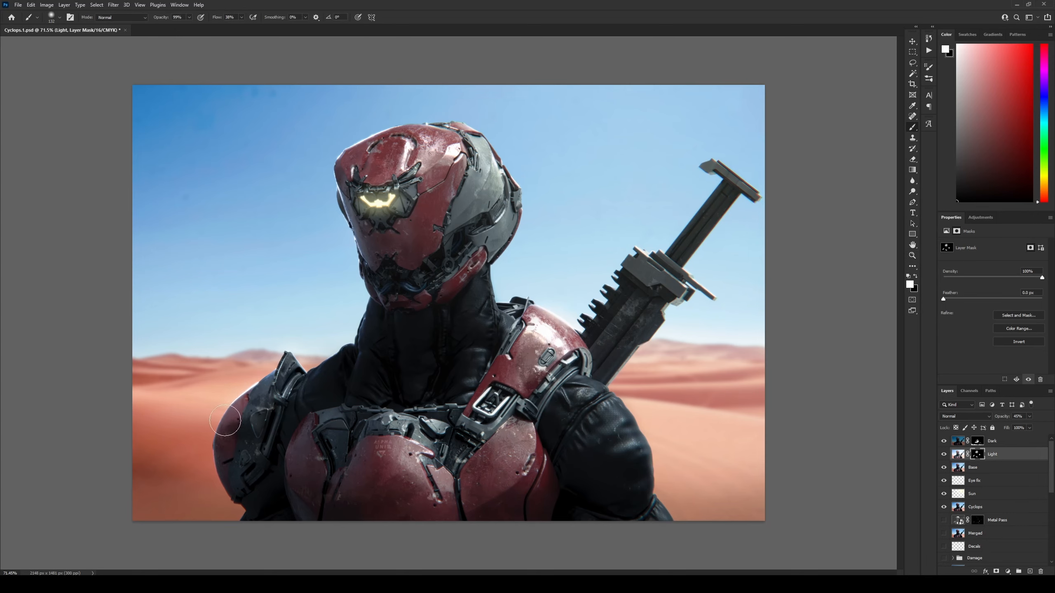
- Paint white on the Dark layer's mask to darken the collar area along the upper chest
key("z")
left_click_drag(542, 328, 526, 328)
key("b")
left_click(979, 441)
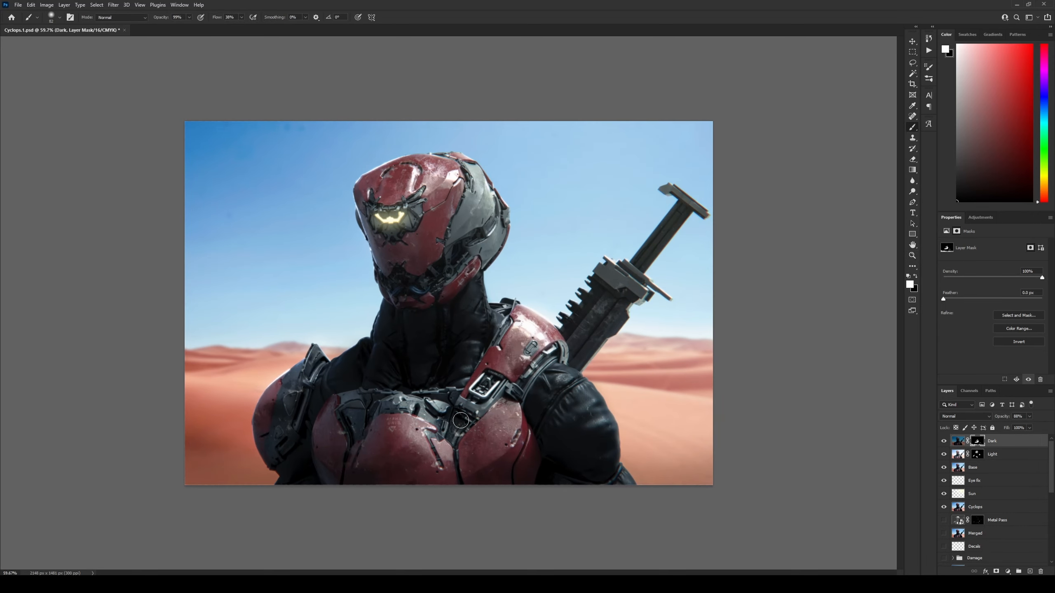
mouse_move(355, 400)
left_mouse_down()
mouse_move(361, 423)
mouse_move(420, 390)
mouse_move(389, 391)
mouse_move(409, 381)
mouse_move(451, 380)
left_mouse_up()
key("z")
key("b")
key("]")
- Paint black with a smaller brush on the Dark layer's mask to reduce the darkening around the helmet's chin
key("x")
key("z")
key("b")
key("[")
key("[")
key("[")
key("[")
key("[")
key("[")
key("x")
key("x")
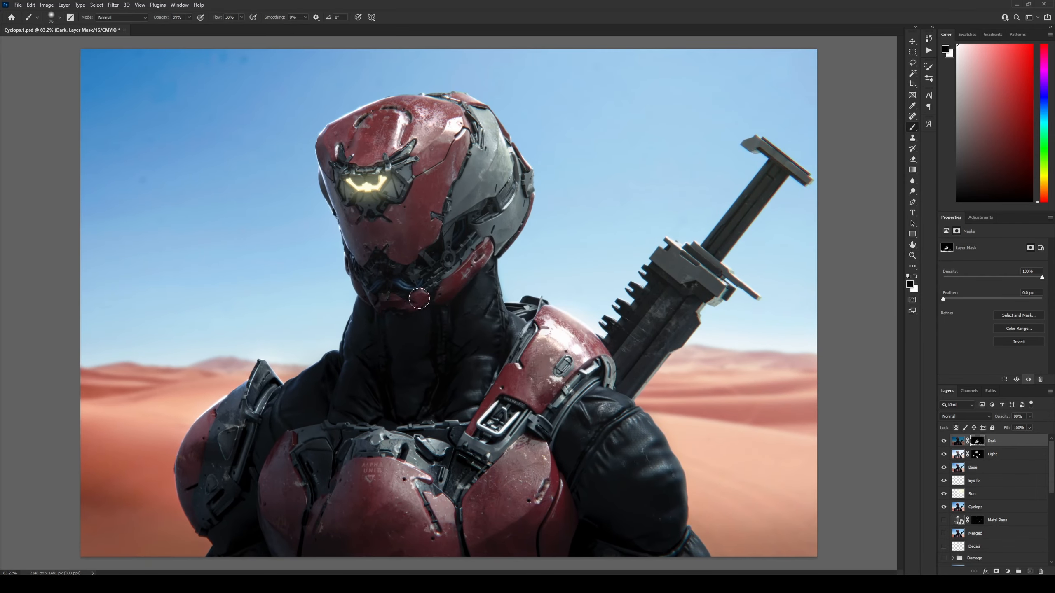
- Check the Light layer's mask and lower the Dark layer's opacity to 62%
left_click(978, 454)
key("x")
key("z")
left_click_drag(434, 304, 415, 304)
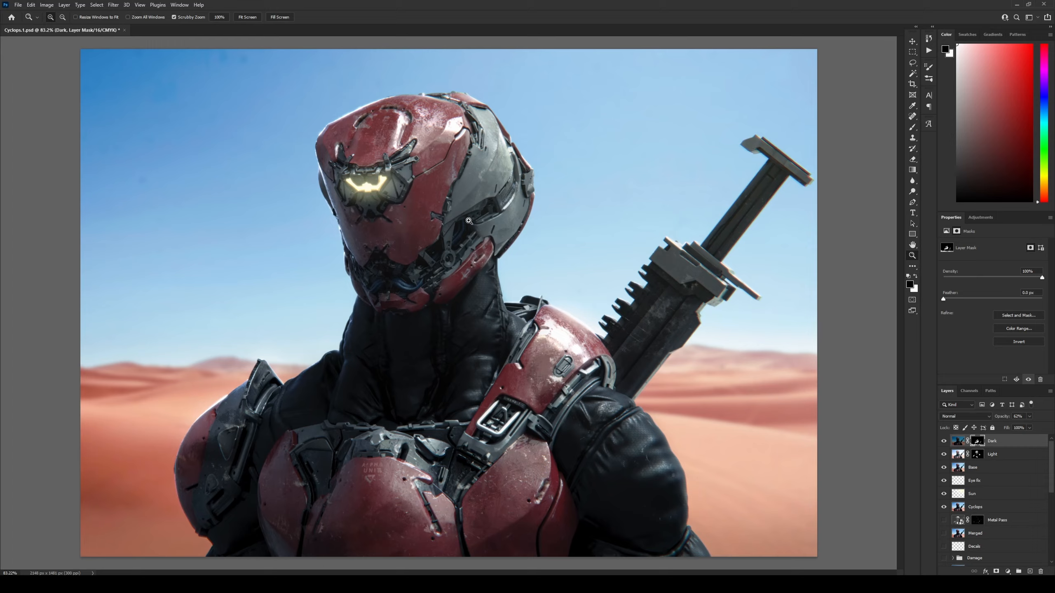
left_click_drag(469, 220, 459, 227)
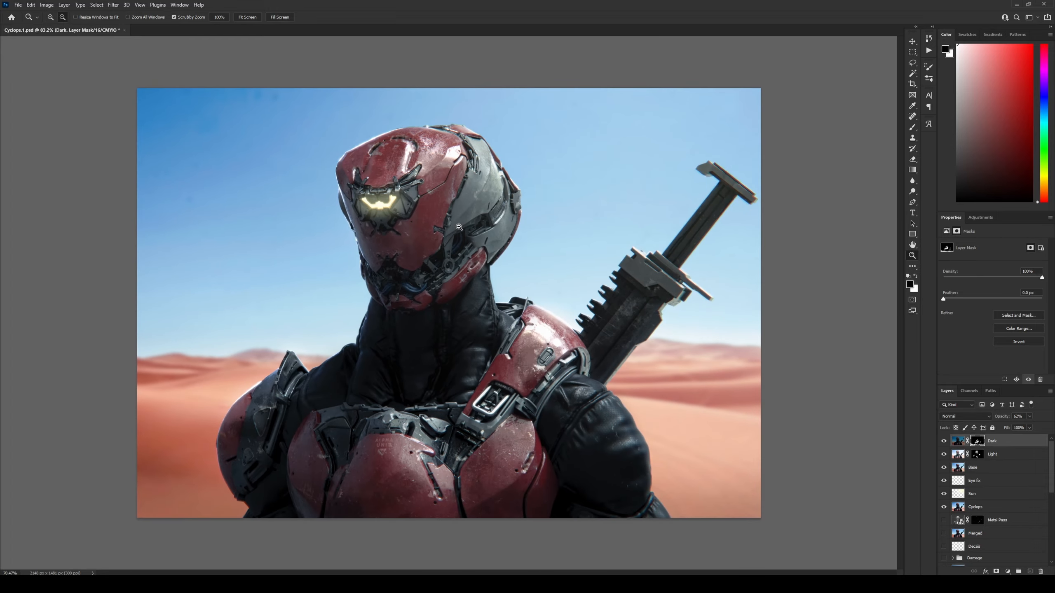
- Duplicate the Base, Light and Dark layers and consolidate the result into a Cyclops smart object on top, hiding the layers below
left_click(1004, 460)
left_click(1010, 464)
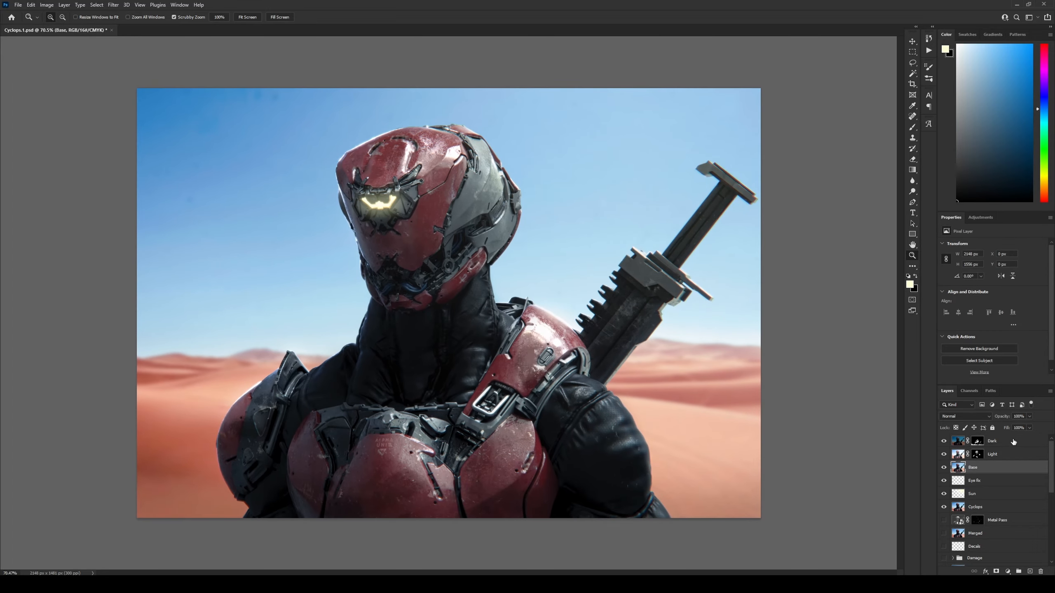
left_click(1013, 442, "shift")
key("ctrl+j")
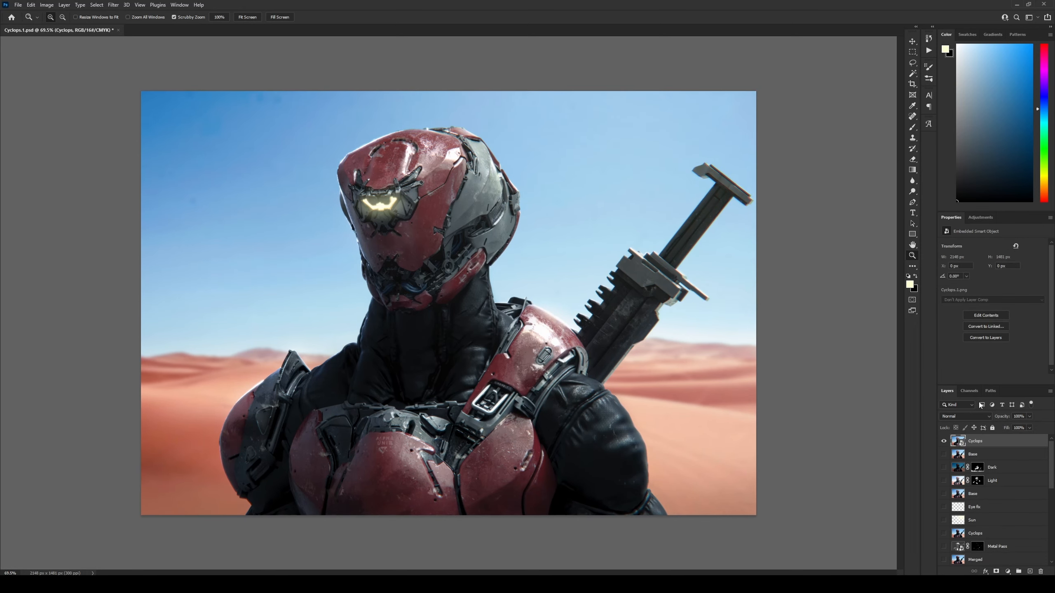
- Add a Color Lookup adjustment above the Cyclops smart object and load GSG_LUT_Basic_CleanLook.3dl
left_click(979, 217)
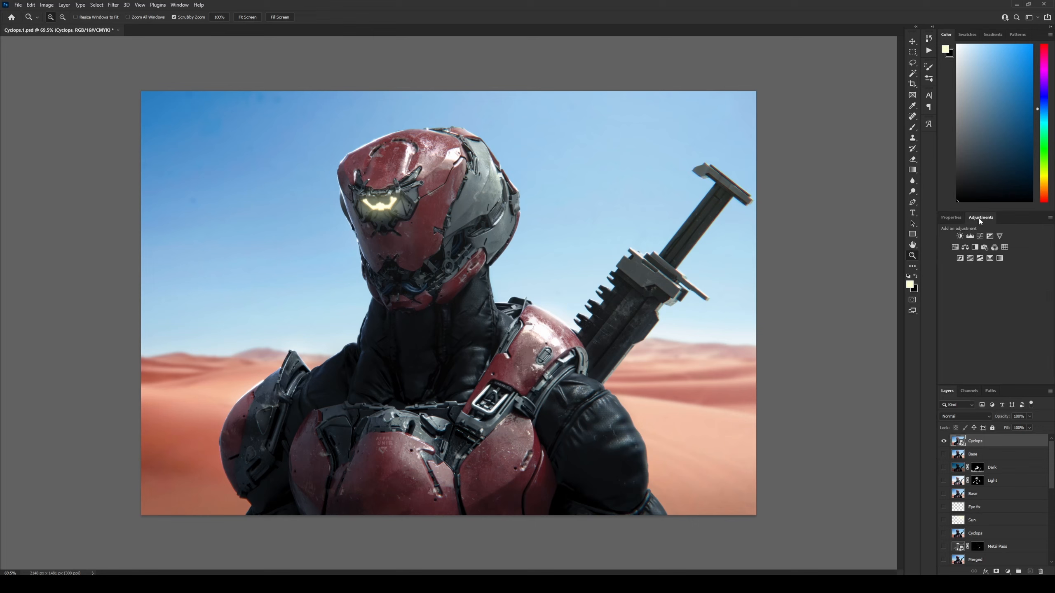
left_click(1004, 248)
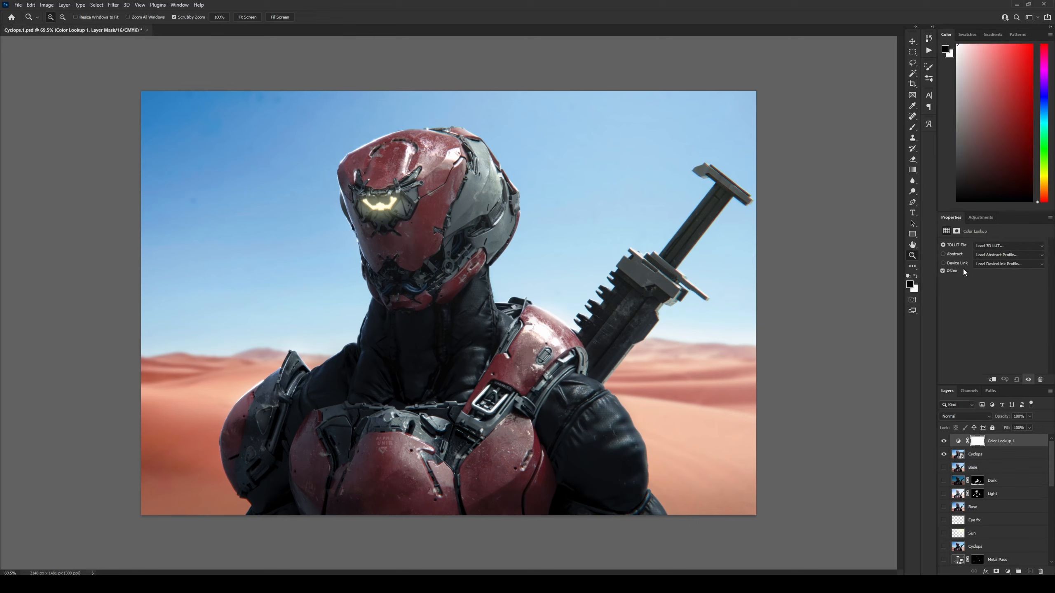
left_click(983, 247)
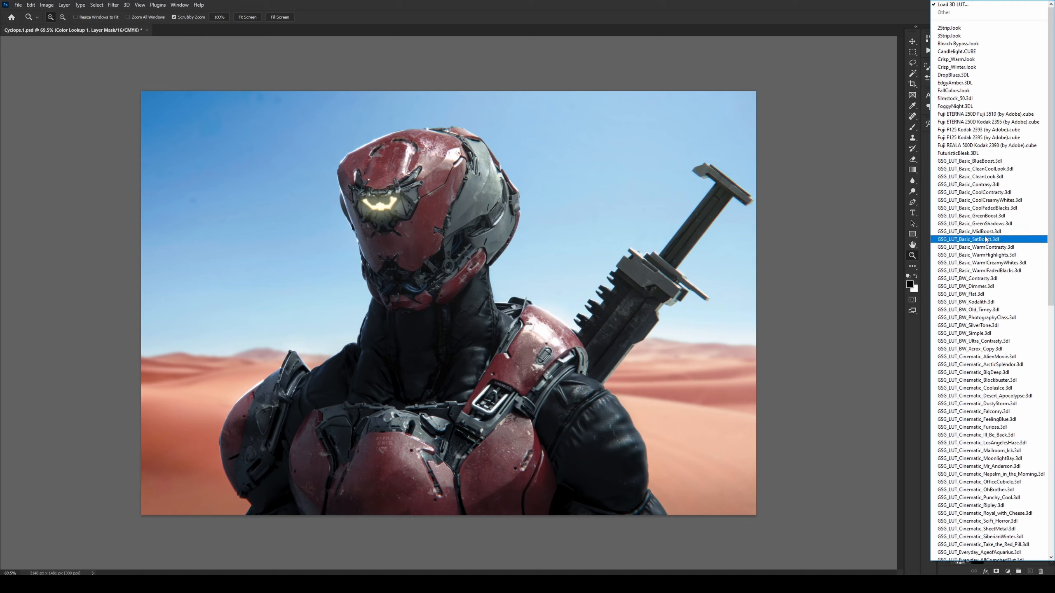
left_click(988, 176)
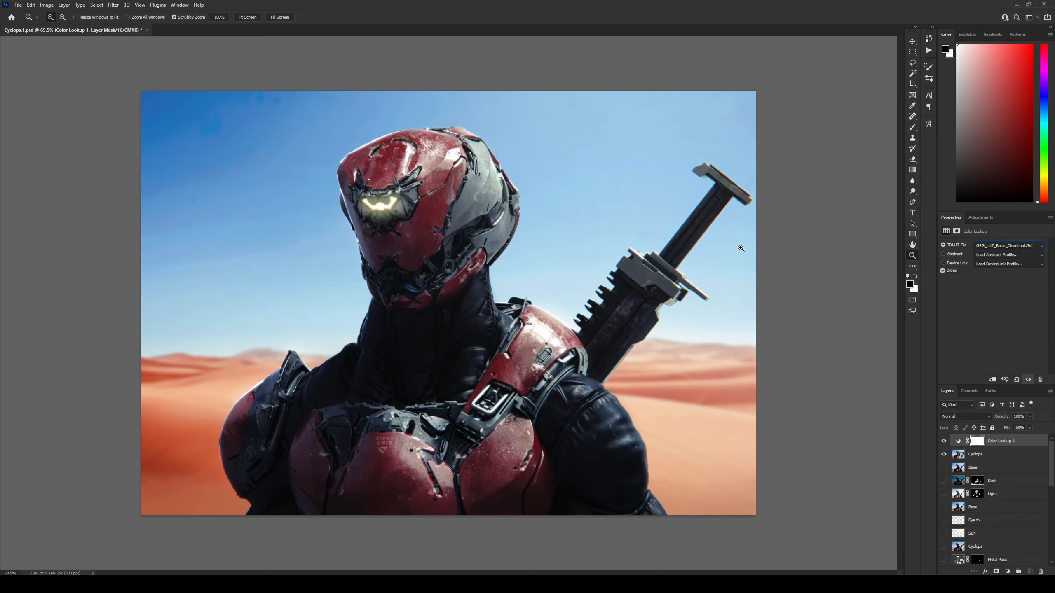
- Switch the color lookup to GSG_LUT_Basic_CoolFadedBlacks.3dl, lower its opacity to about 39% and hide it
key("Down")
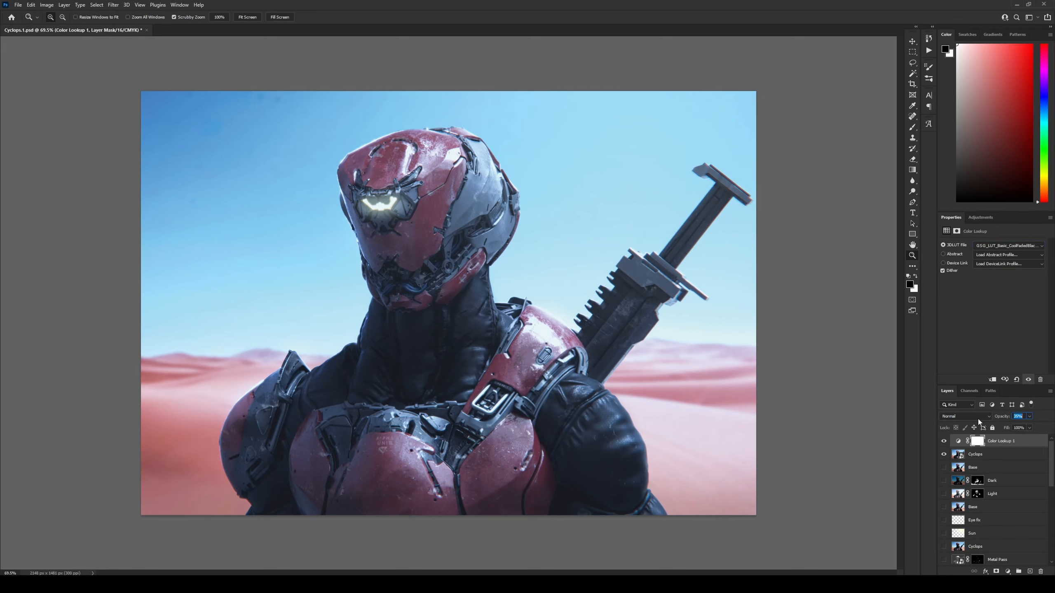
key("Down")
key("Down")
key("Down")
key("Down")
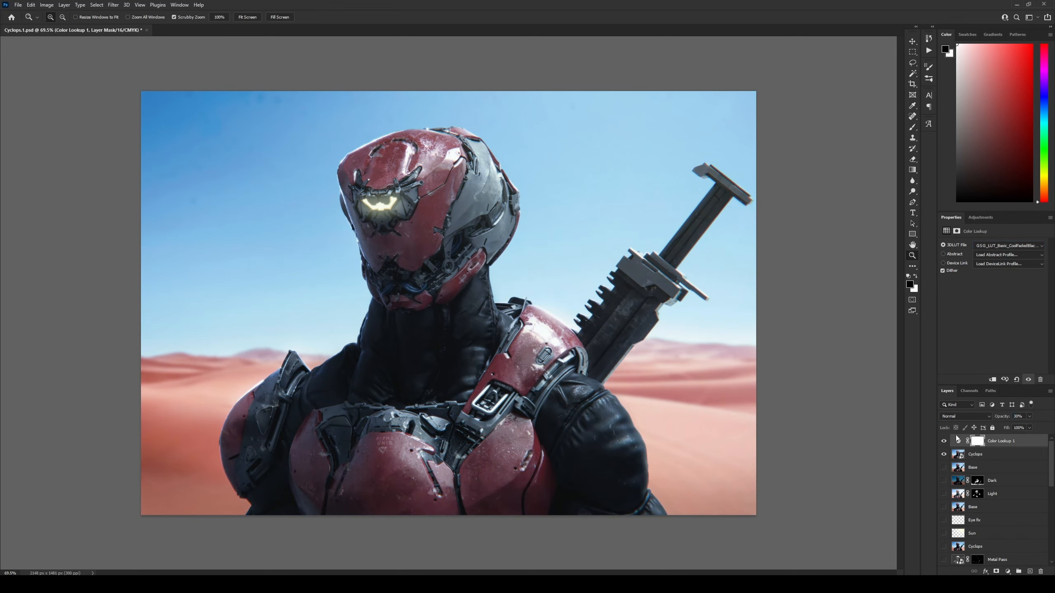
left_click(944, 441)
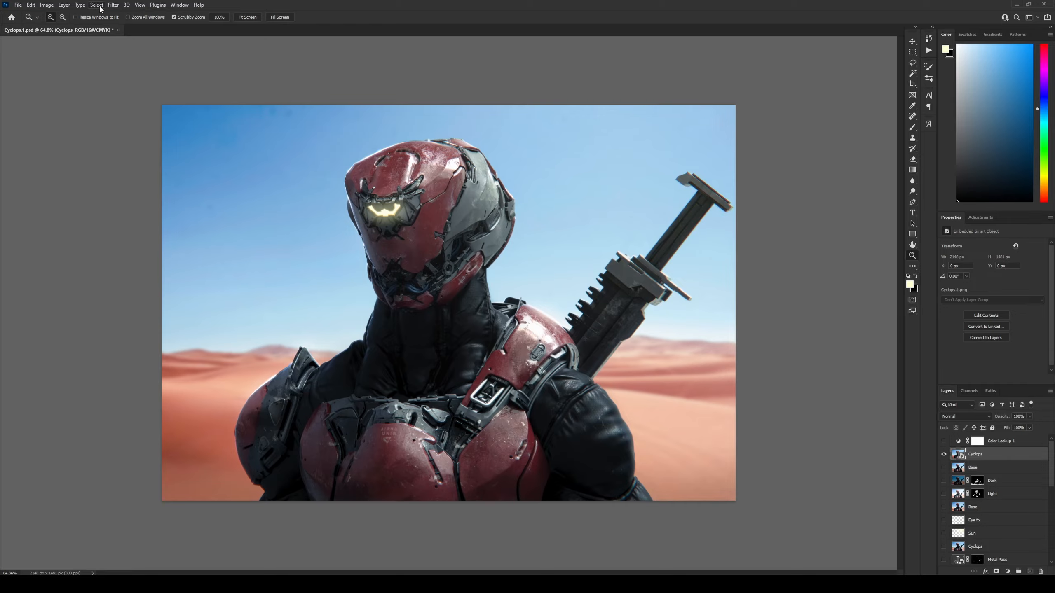
- Apply custom Lens Correction to the Cyclops smart object, setting the green/magenta fringe to about -7 and adjusting the other color fringes slightly
left_click(111, 5)
left_click(133, 75)
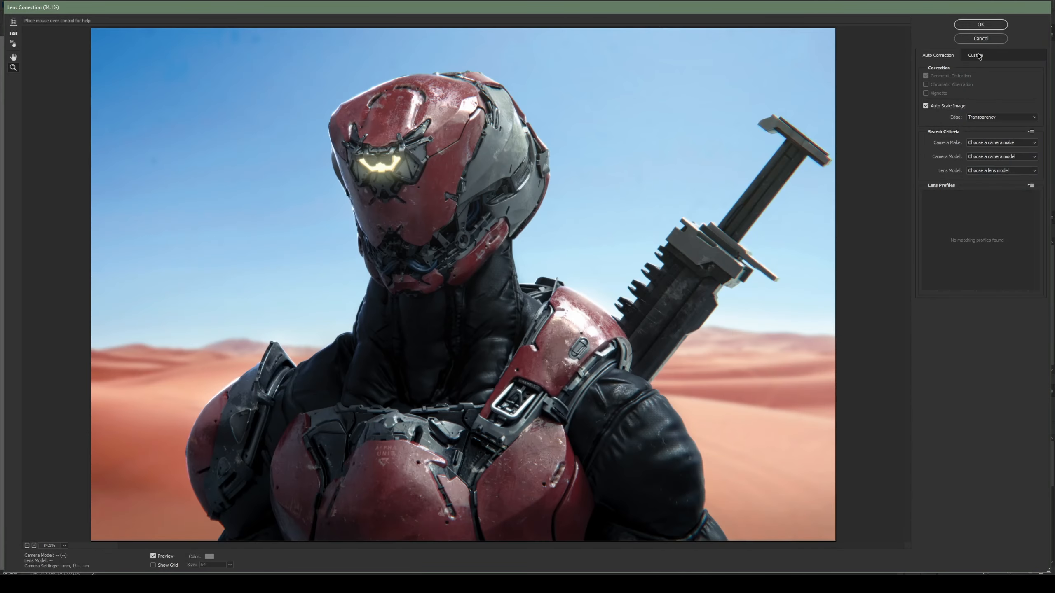
left_click(978, 55)
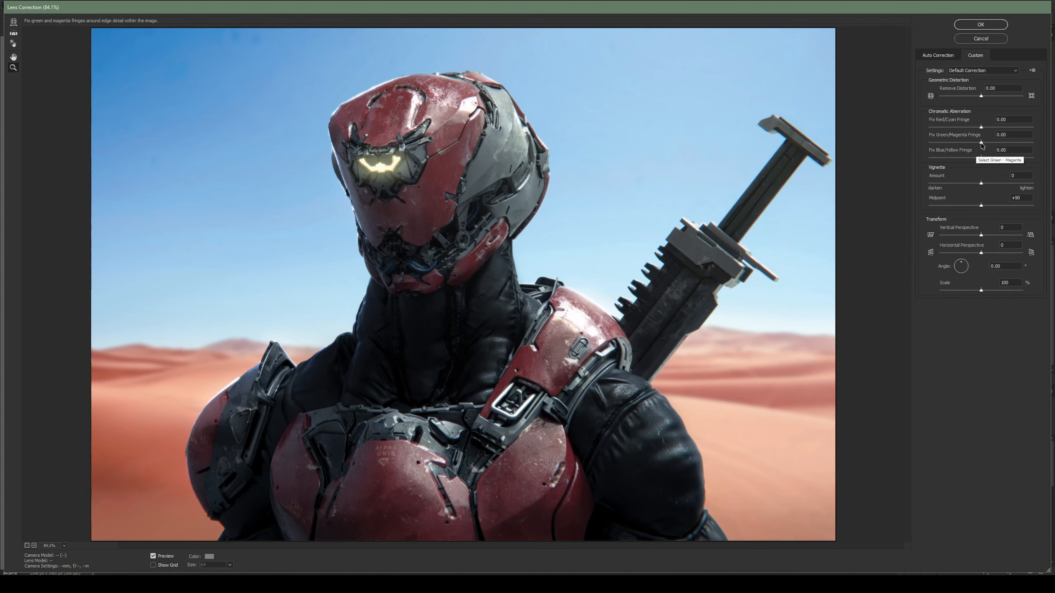
left_click_drag(981, 143, 978, 143)
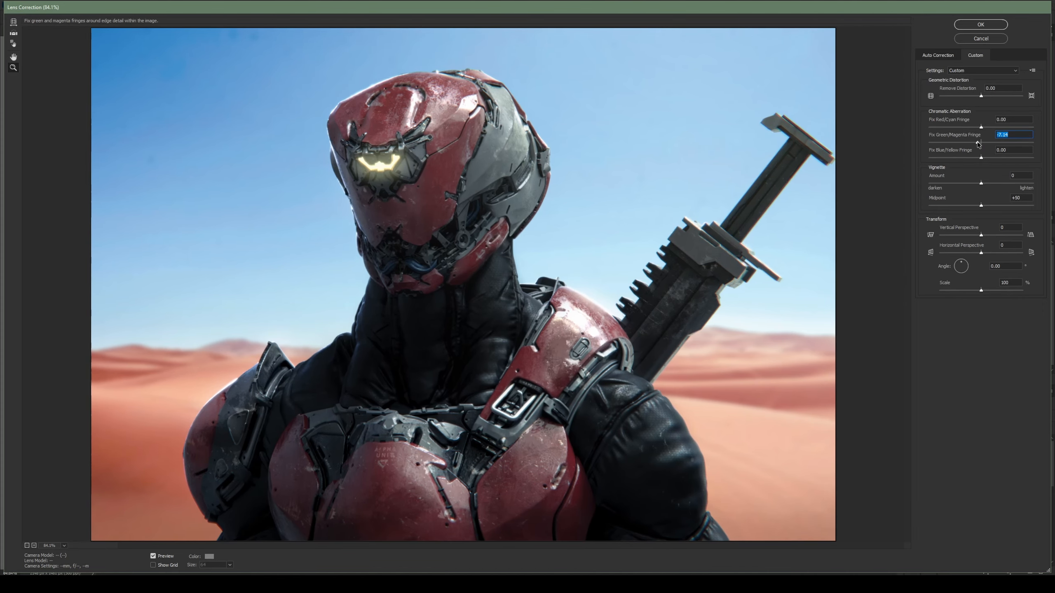
left_click_drag(984, 128, 983, 157)
left_click(980, 24)
left_click_drag(504, 213, 492, 267)
- Apply a Camera Raw filter to the Cyclops smart object with an optics vignette of -60 and grain of about 13
left_click(113, 5)
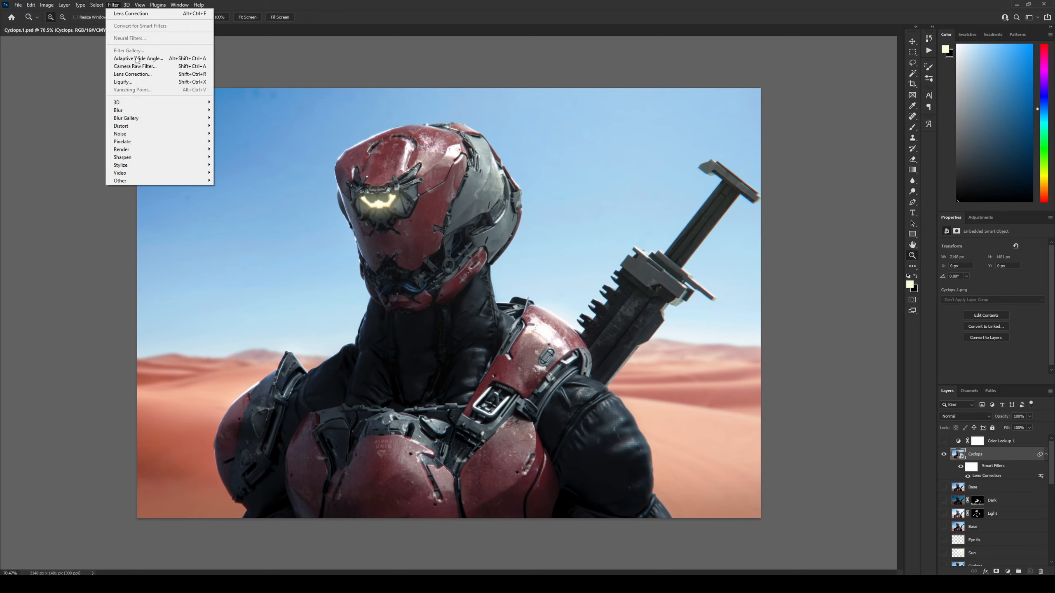
left_click(137, 65)
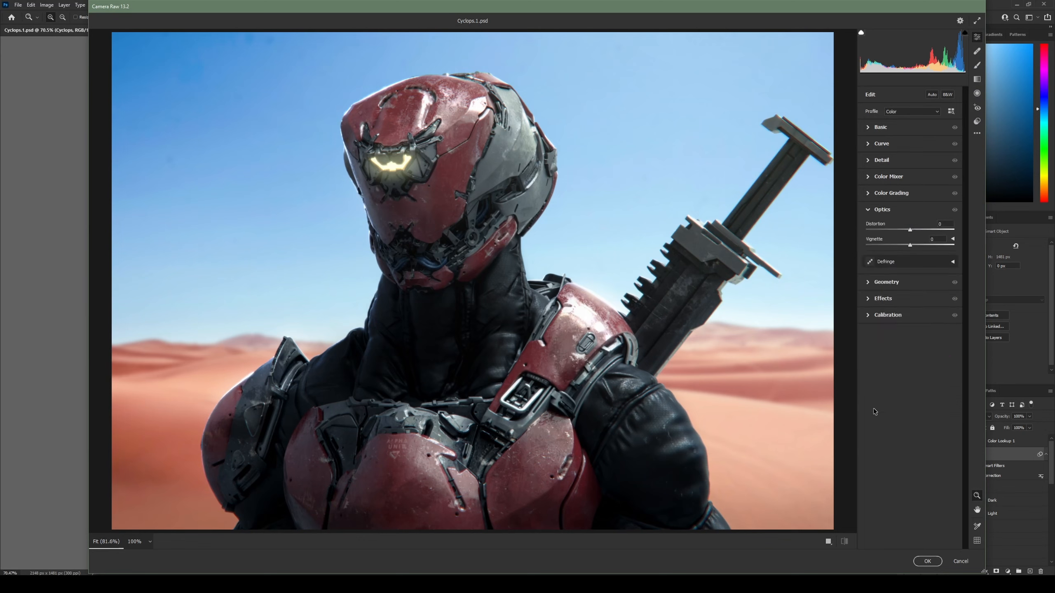
left_click_drag(910, 246, 884, 246)
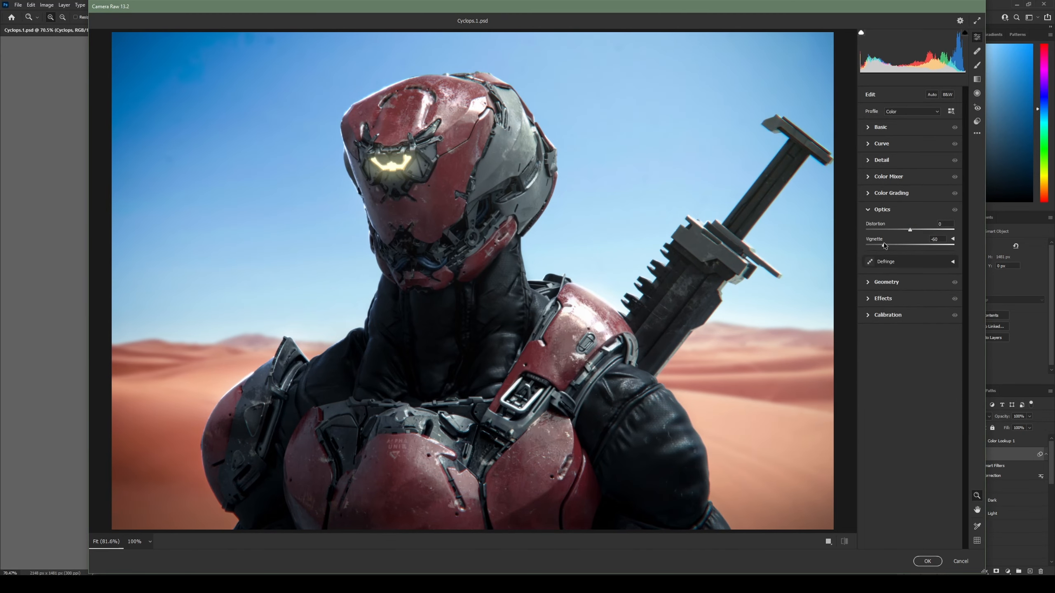
left_click(870, 298)
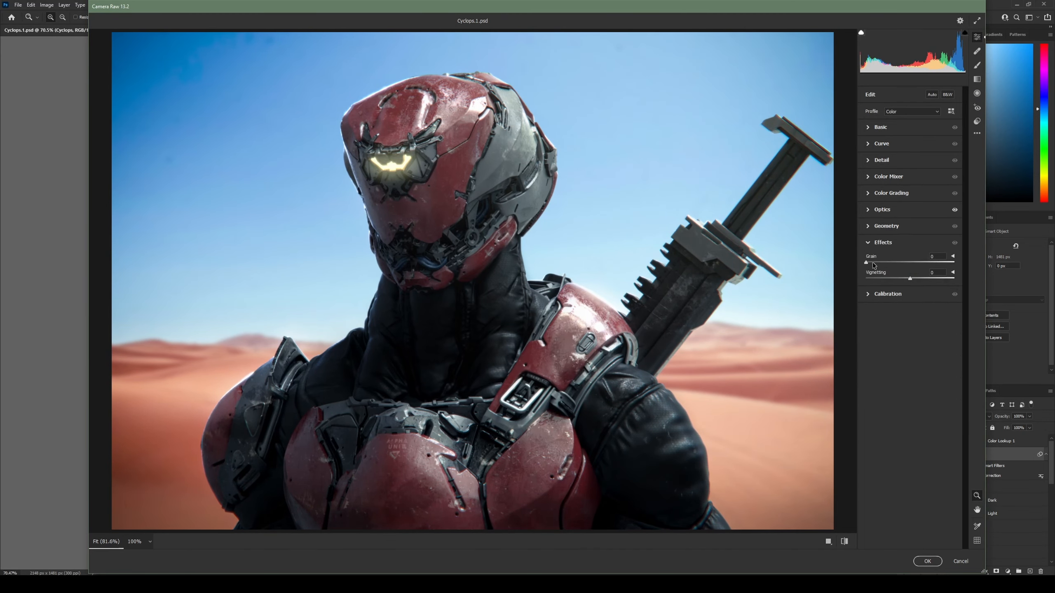
mouse_move(866, 262)
left_mouse_down()
mouse_move(899, 264)
mouse_move(878, 264)
left_mouse_up()
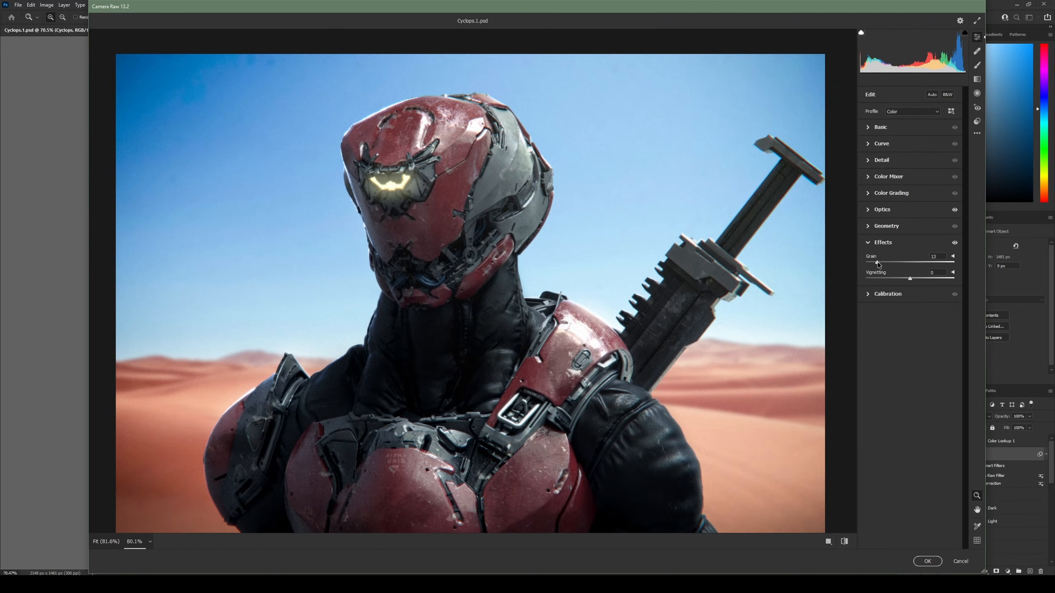
left_click(929, 561)
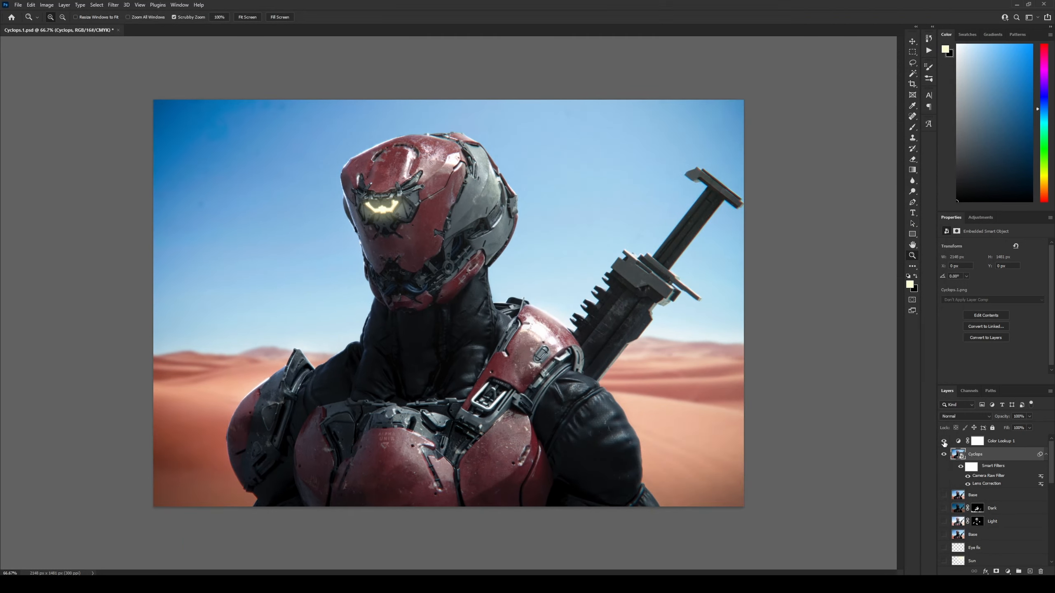
- Add a second Color Lookup adjustment above Color Lookup 1 and load GSG_LUT_Cinematic_SheetMetal.3dl
left_click(980, 217)
left_click(1002, 254)
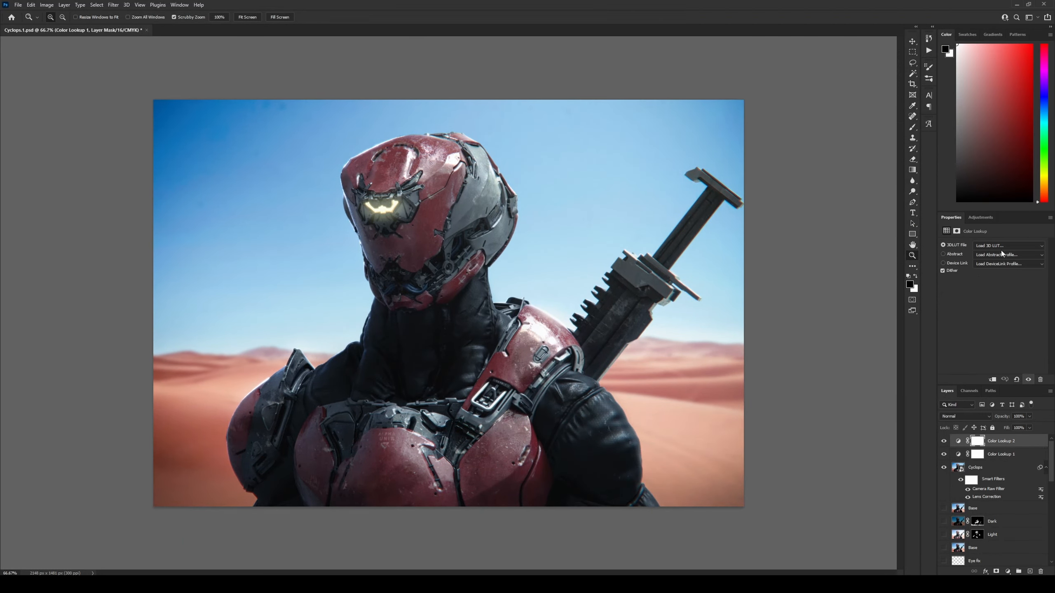
left_click(991, 247)
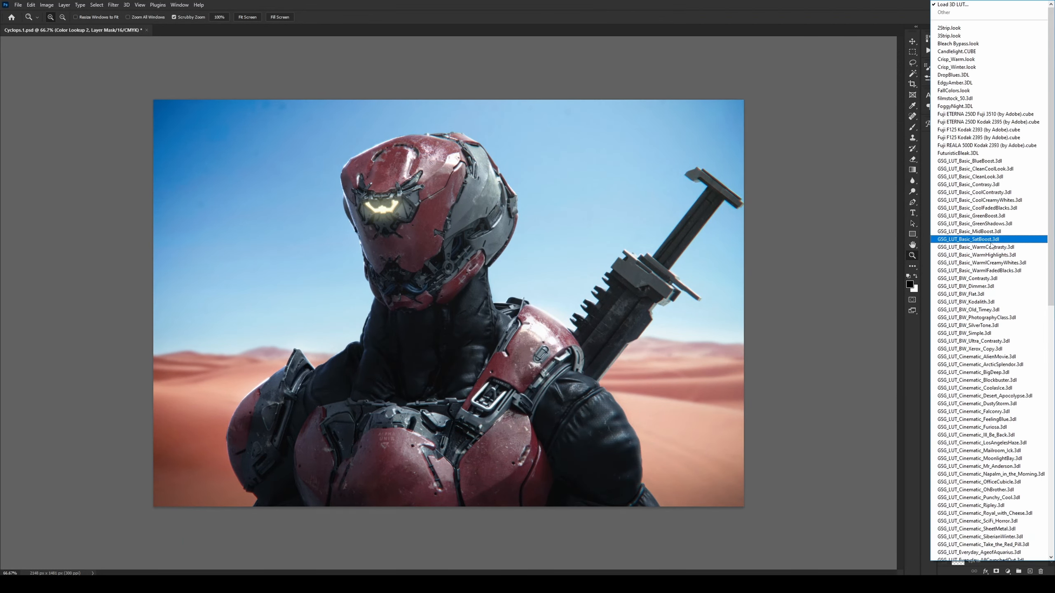
scroll(997, 374, "down", 3)
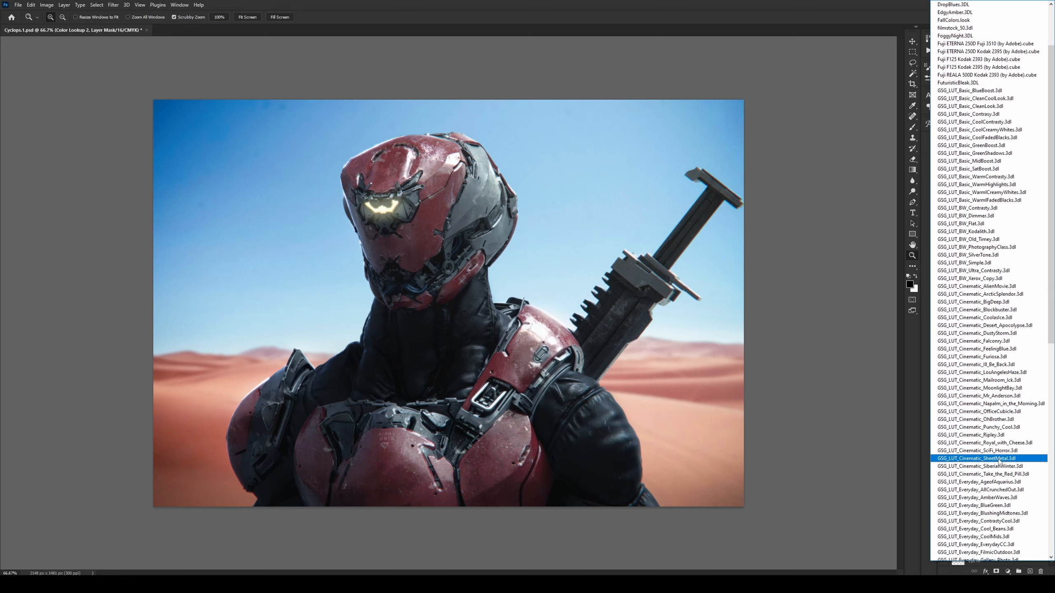
left_click(992, 459)
- Try the neighbouring Everyday LUTs on Color Lookup 2, including AllCrunchedOut and AmberWaves, and lower its opacity
key("Down")
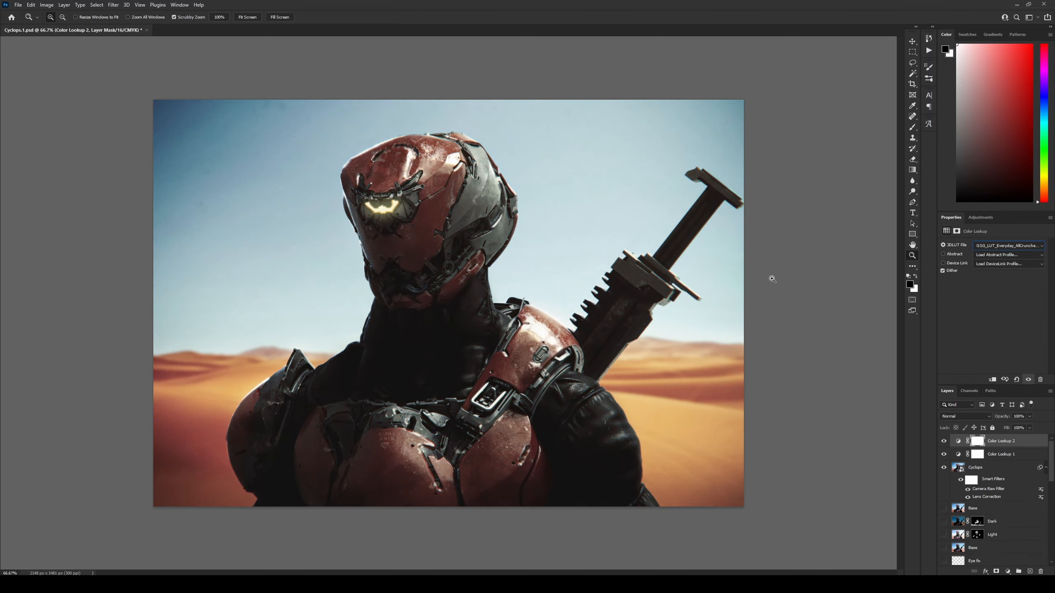
key("Up")
key("Down")
key("Down")
key("Down")
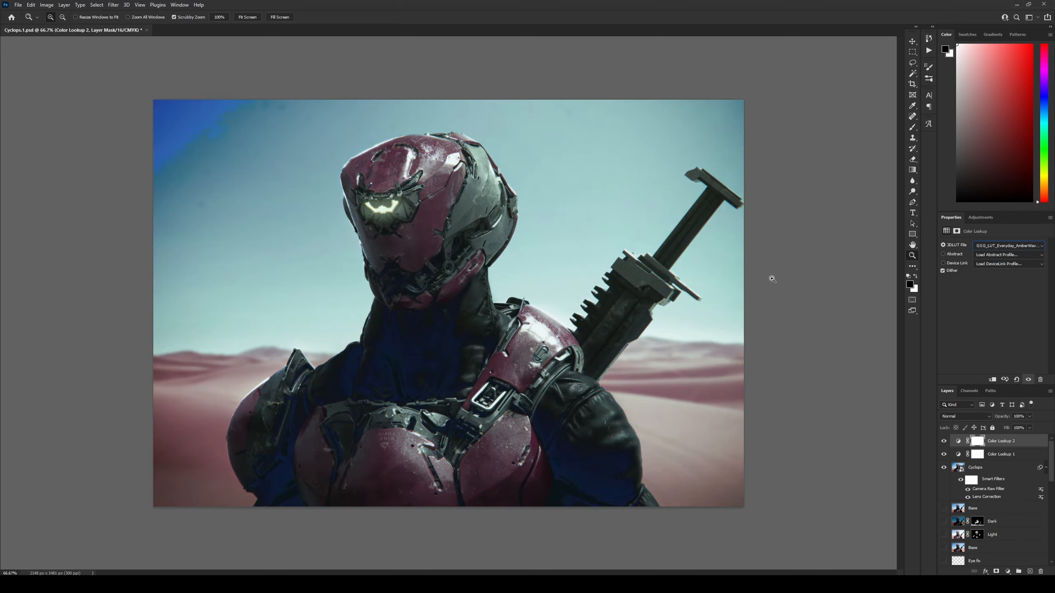
left_click_drag(969, 415, 967, 416)
left_click_drag(671, 308, 677, 307)
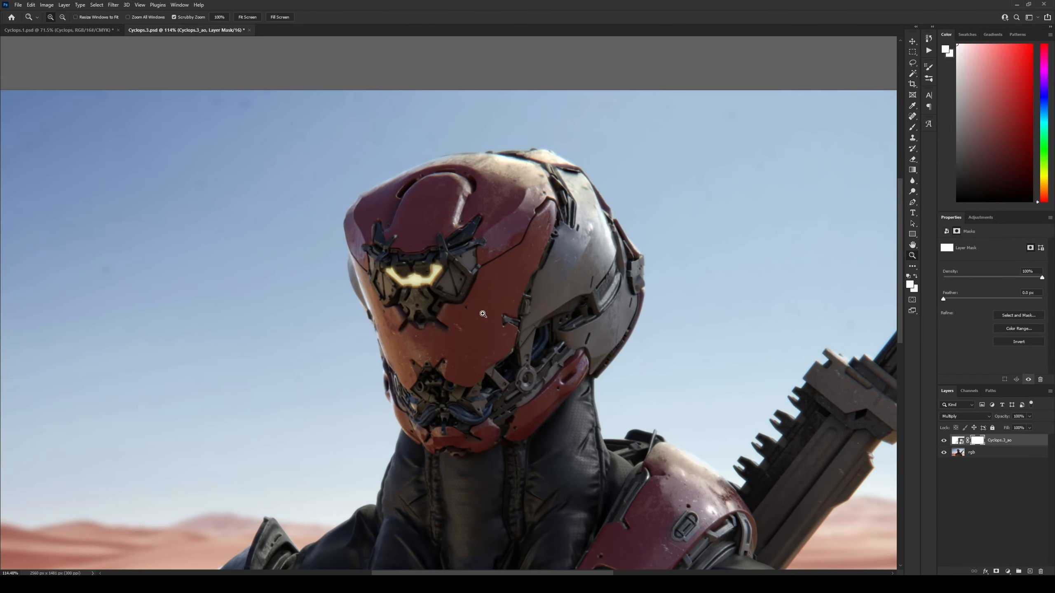
- Paint black on the Cyclops.3_ao layer's mask over the glowing eye and compare with the layer hidden
key("F5")
key("F5")
key("x")
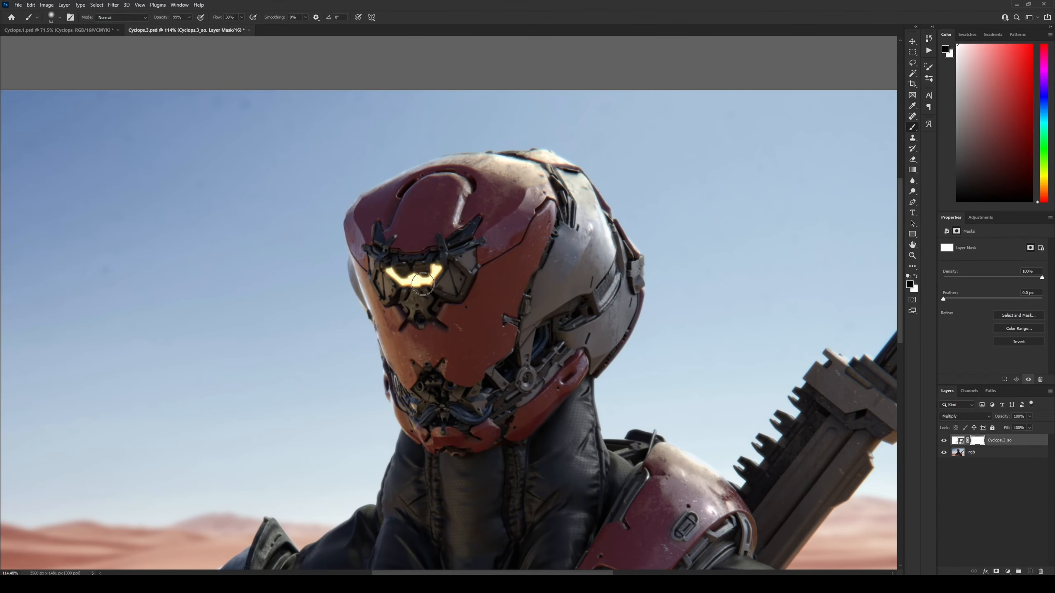
left_click(942, 443)
- Crop the Cyclops.3 canvas from both sides to about 2260 px wide, keeping its full height
key("z")
left_click_drag(578, 266, 519, 265)
key("c")
left_click_drag(73, 302, 112, 302)
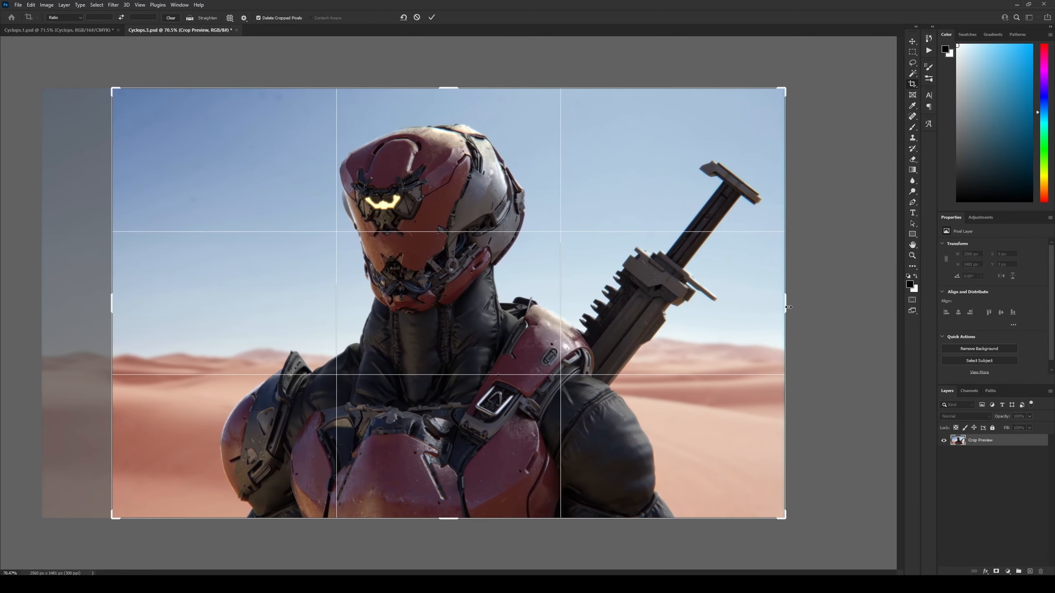
left_click_drag(784, 302, 776, 302)
key("Return")
key("v")
- Compare with Cyclops.1.psd, duplicate the Cyclops.3_ao and rgb layers and merge the copies into one layer
left_click(112, 31)
left_click(180, 30)
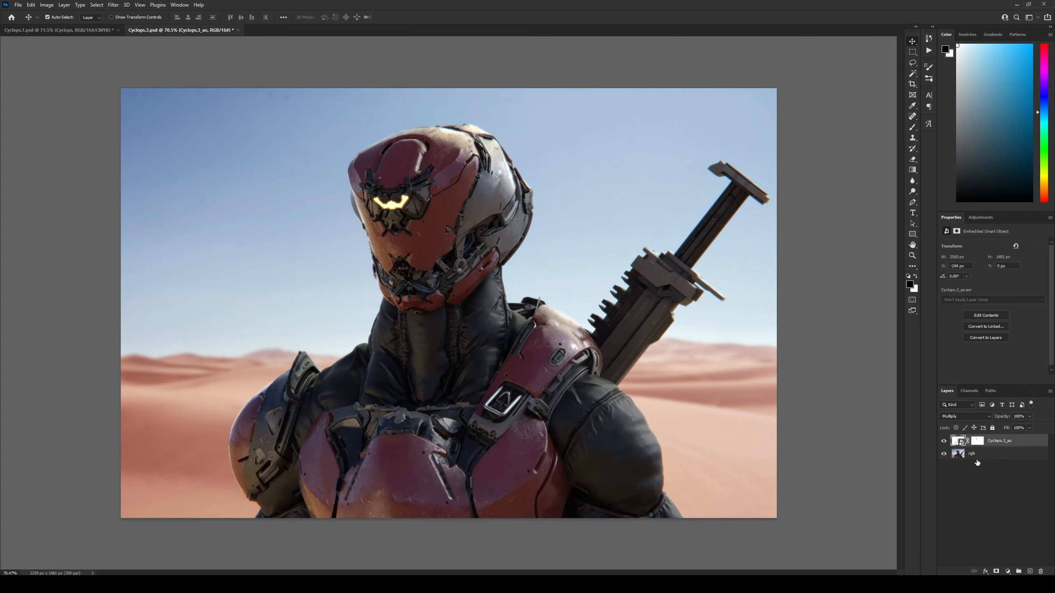
left_click(976, 454, "shift")
key("ctrl+j")
key("ctrl+e")
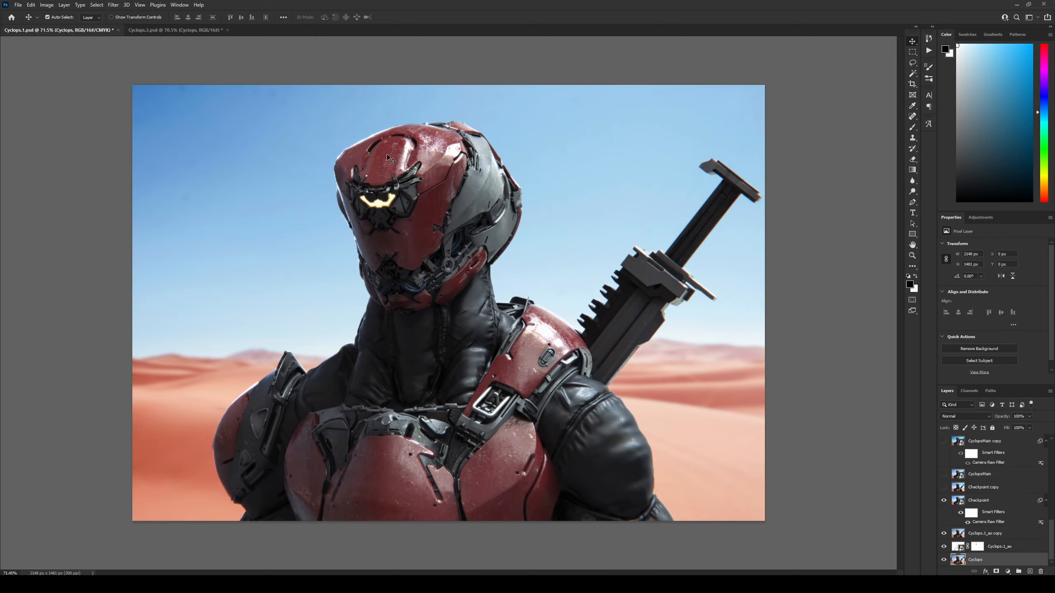
- Open the Camera Raw filter on the Cyclops.3 smart object and set temperature +5, exposure +0.25, contrast -5, highlights +6, texture +7, clarity +10, vibrance -6, saturation -10
left_click(47, 5)
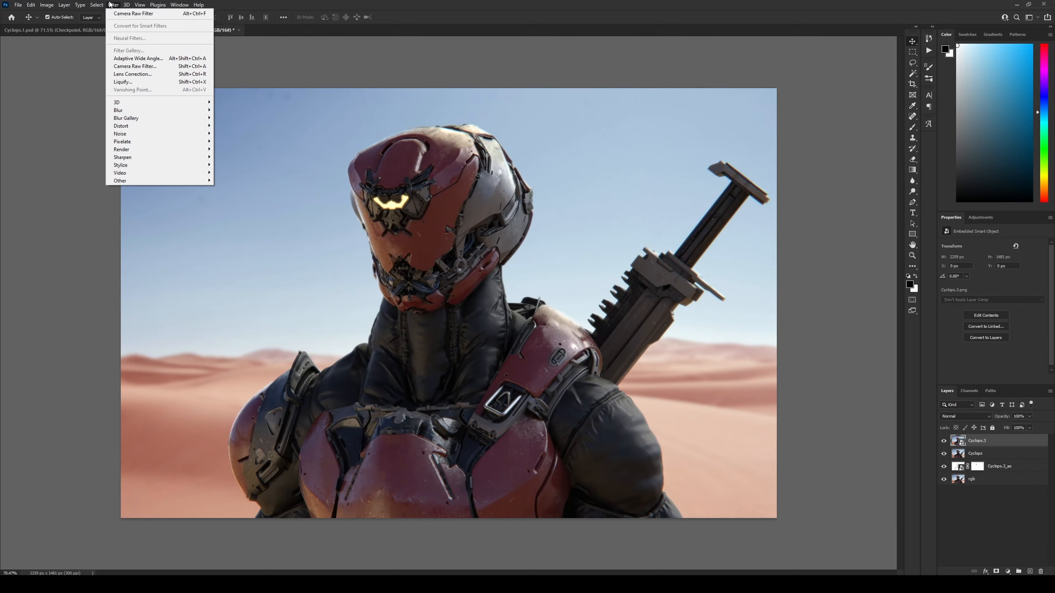
left_click(125, 66)
left_click_drag(910, 159, 912, 160)
left_click_drag(910, 192, 912, 217)
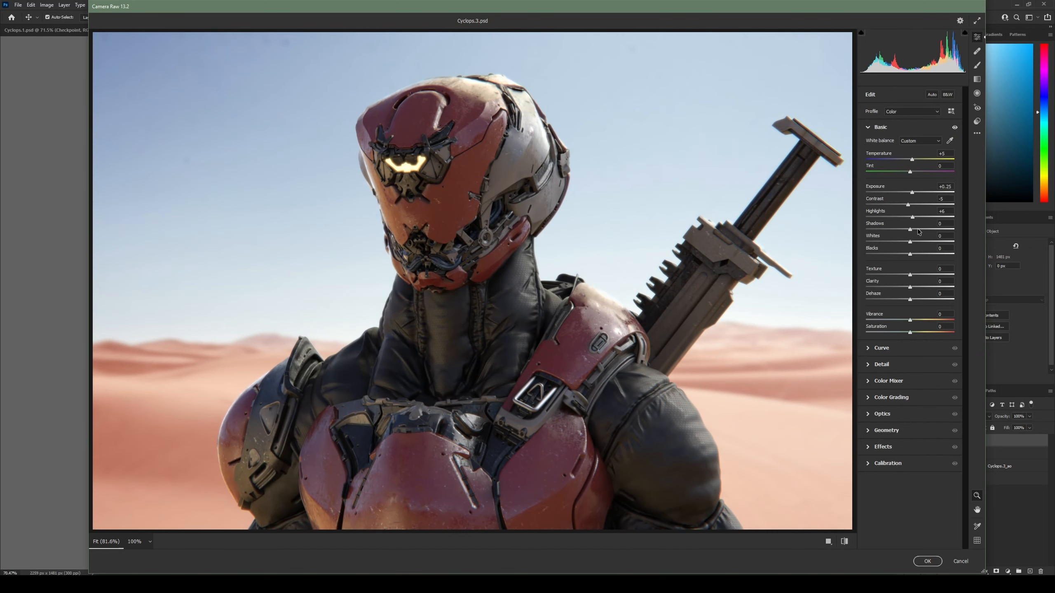
left_click_drag(916, 275, 914, 276)
left_click_drag(910, 287, 915, 287)
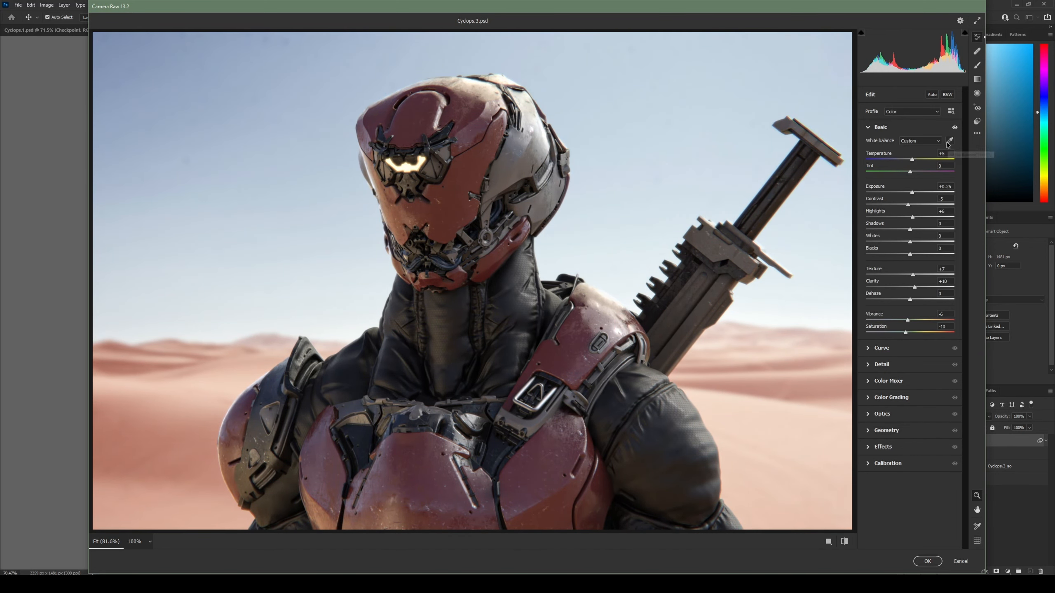
- Color grade with slightly orange midtones, red-tinted shadows at a luminance of about -22, and slightly cyan highlights
left_click(909, 348)
left_click(885, 320)
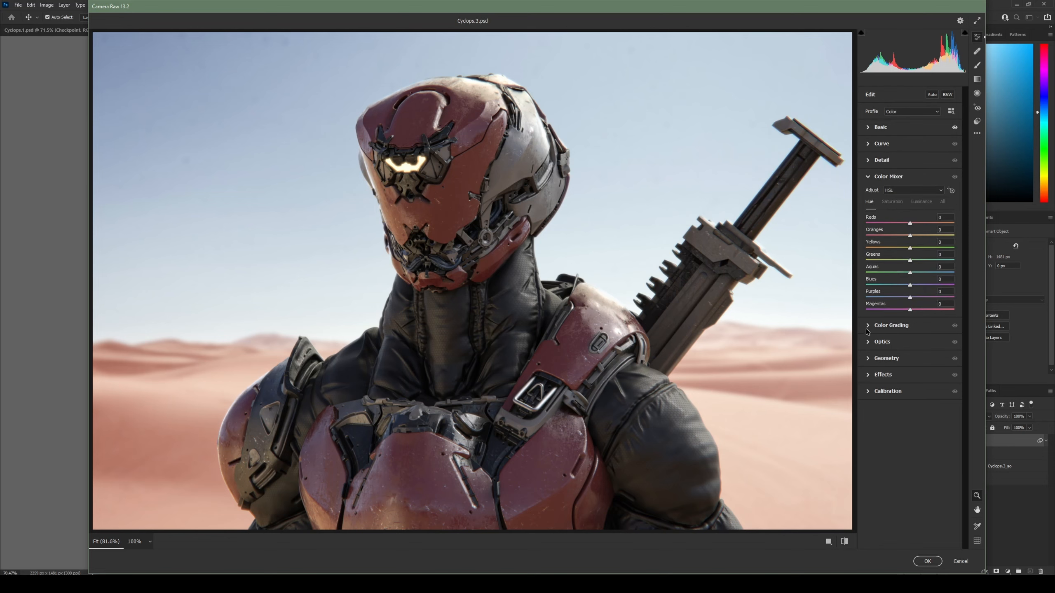
left_click(868, 327)
left_click_drag(910, 250, 910, 248)
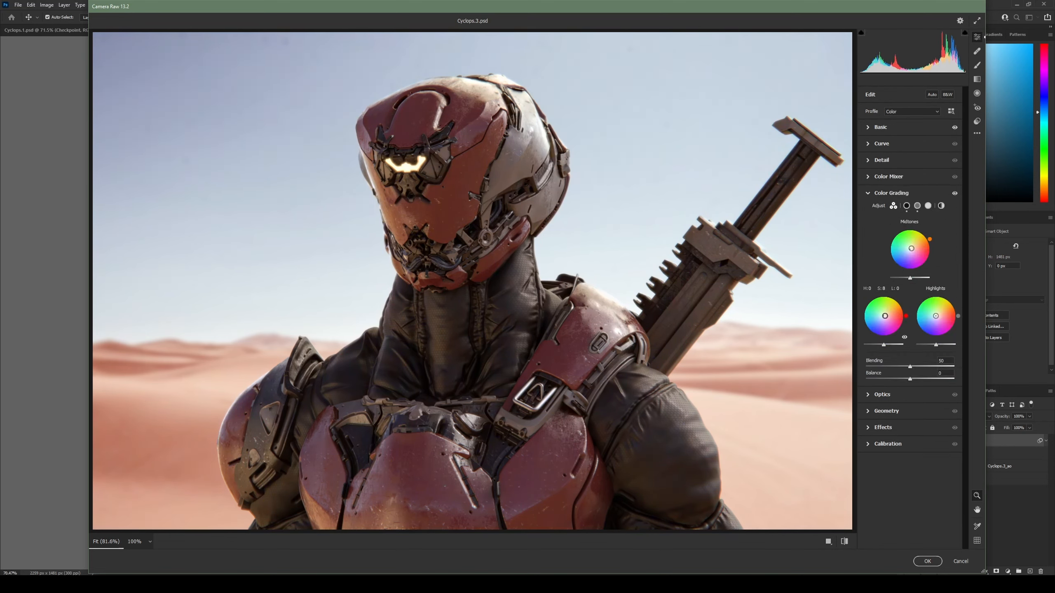
left_click_drag(884, 316, 880, 346)
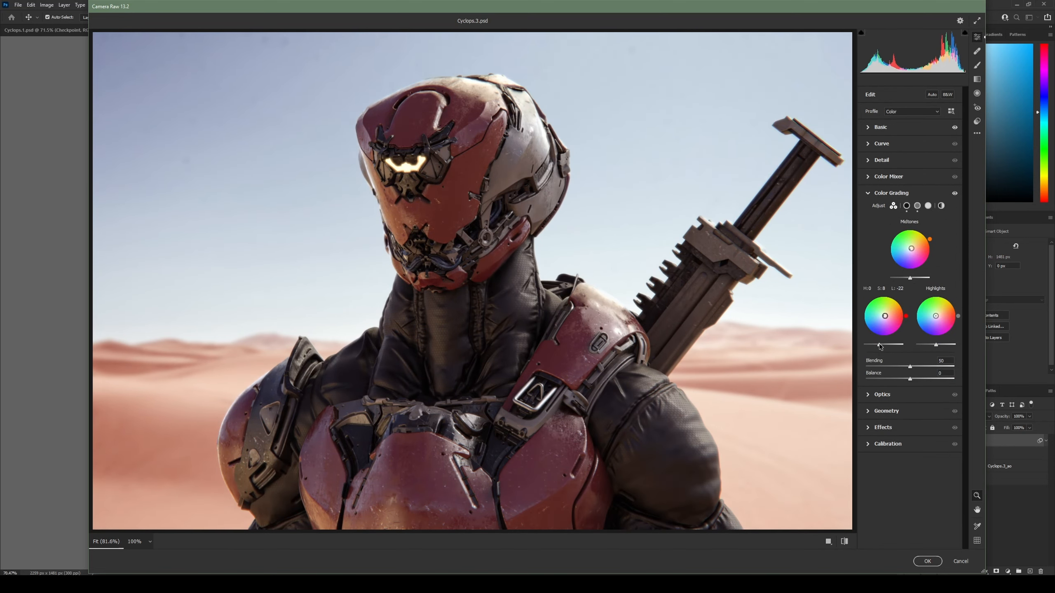
left_click_drag(936, 315, 934, 316)
- Compare the image with and without color grading, apply the Camera Raw filter and set the Cyclops.3 layer's opacity to 74%
left_click(954, 193)
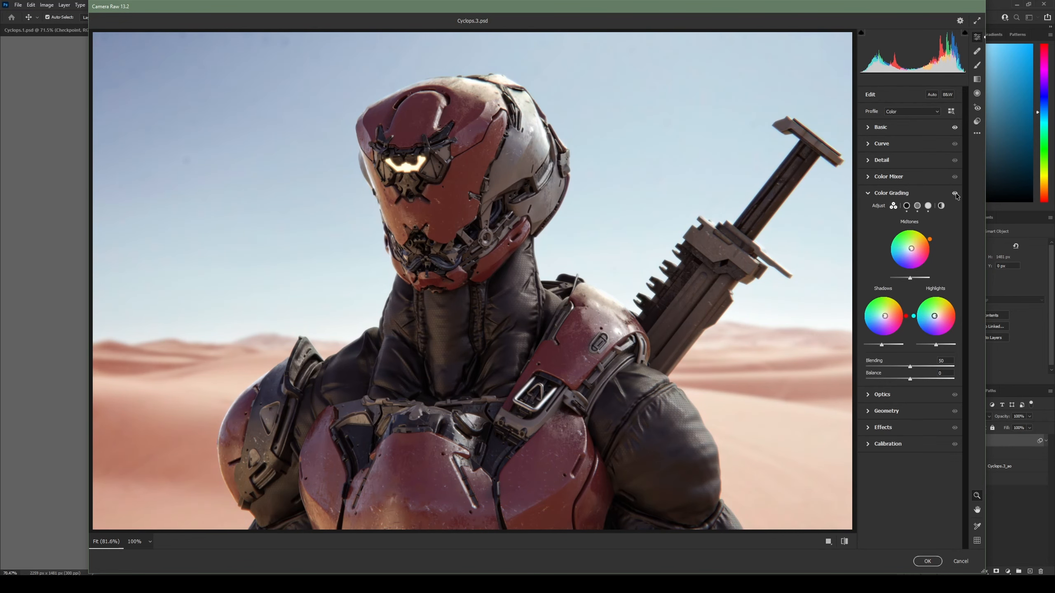
left_click_drag(954, 193, 887, 224)
left_click(954, 193)
mouse_move(633, 171)
left_mouse_down()
mouse_move(669, 171)
mouse_move(651, 171)
left_mouse_up()
left_click(954, 193)
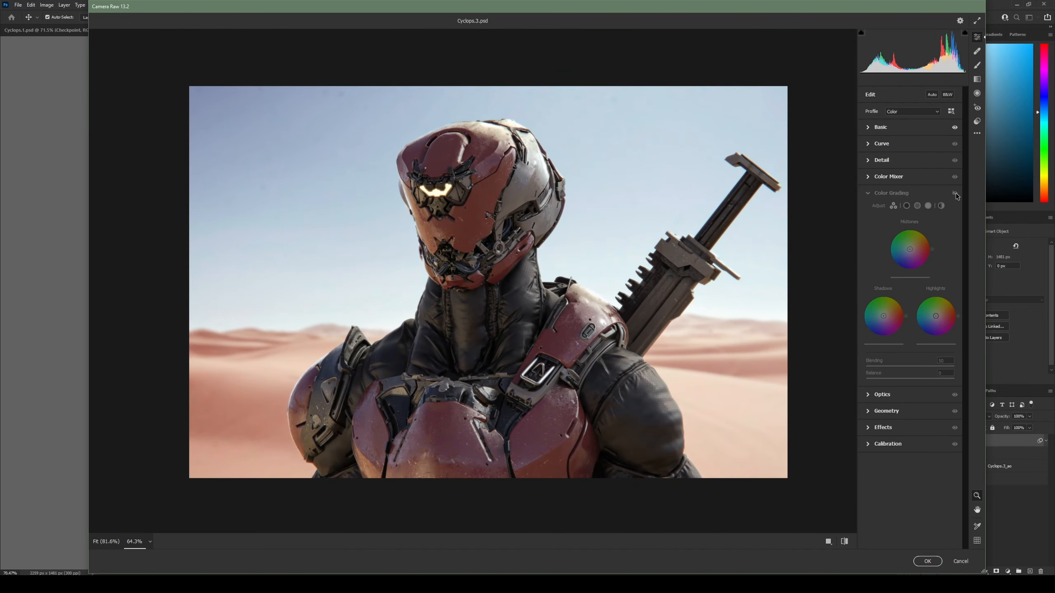
left_click(882, 394)
left_click(927, 561)
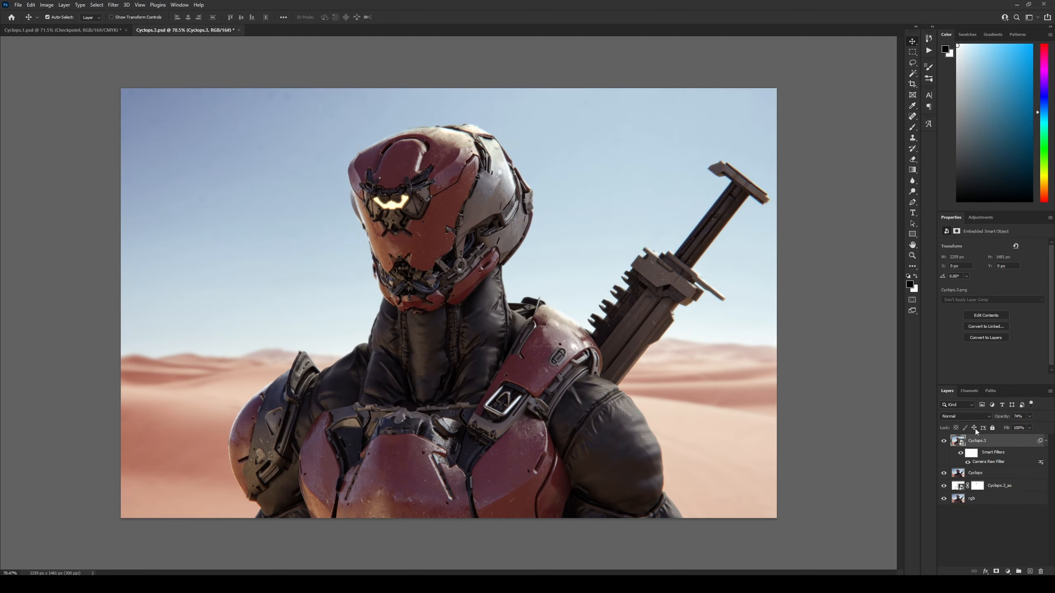
- Stamp the visible layers into a merged layer, and reveal the layers up to Curves 1 copy in Cyclops.1.psd for reference
key("ctrl+alt+shift+e")
left_click(61, 30)
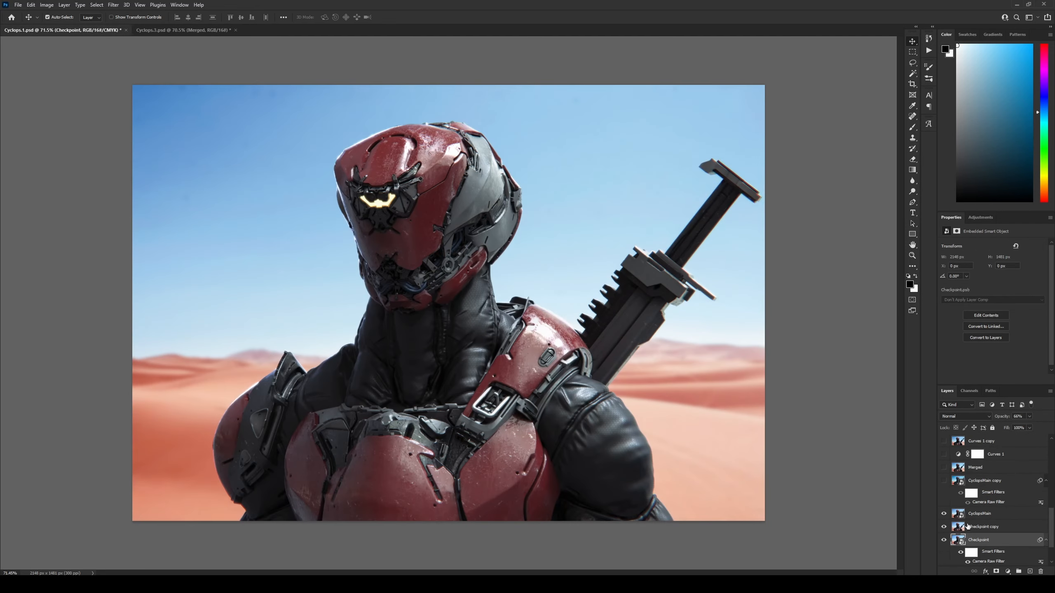
scroll(967, 527, "up", 1)
left_click(944, 493)
left_click(944, 481)
scroll(947, 483, "up", 1)
left_click(944, 481)
left_click(944, 467)
scroll(946, 468, "up", 1)
left_click(981, 481)
- Add a Curves adjustment above Merged in Cyclops.3.psd, reduce the blue channel, set its opacity to about 80% and save
left_click(183, 30)
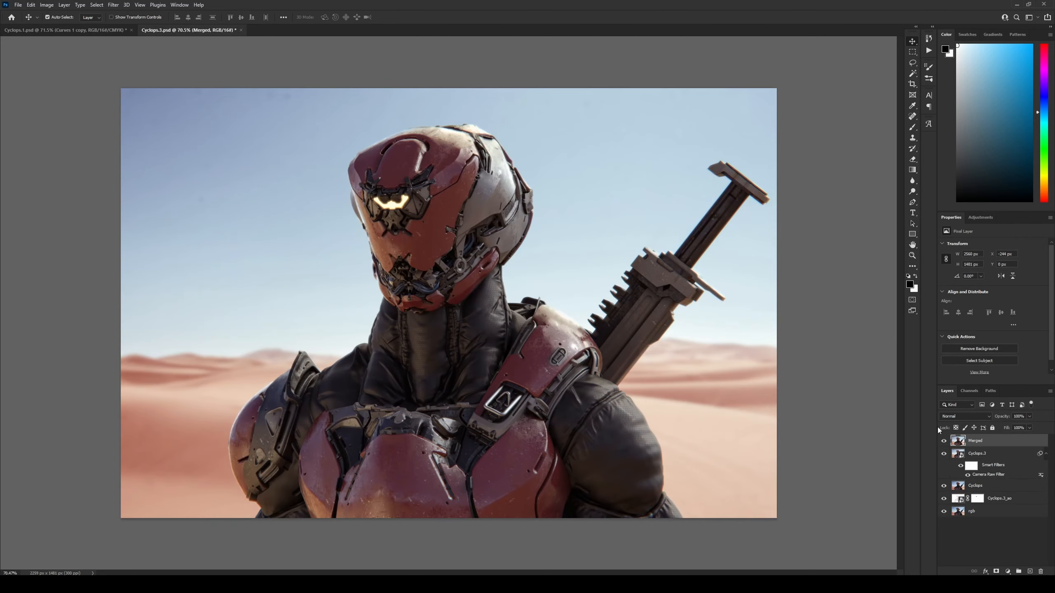
left_click(1008, 571)
left_click(1016, 466)
left_click(989, 255)
left_click(984, 286)
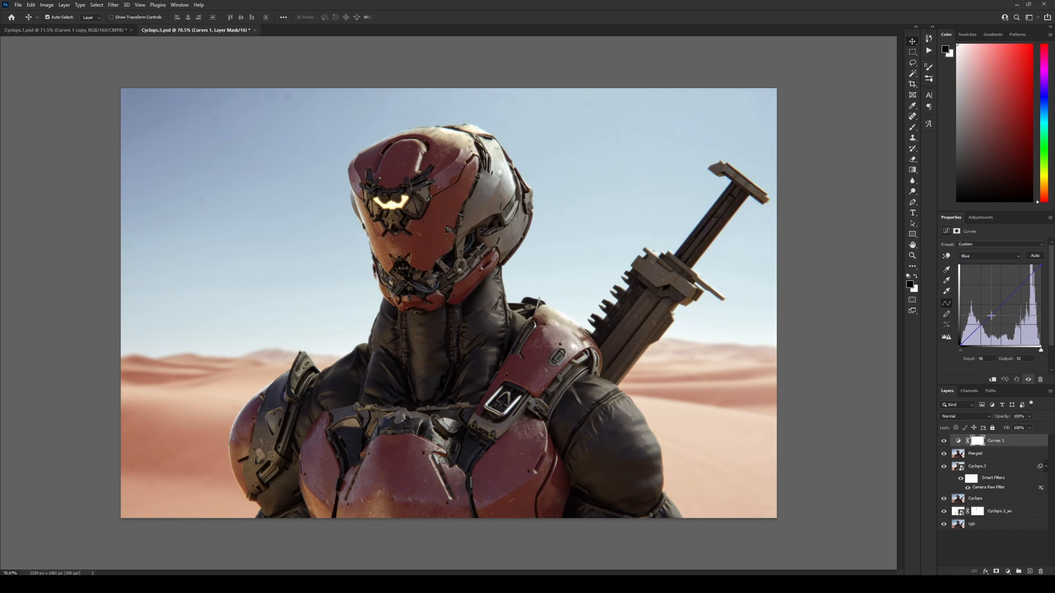
left_click(943, 441)
key("z")
mouse_move(944, 441)
left_mouse_down()
mouse_move(944, 490)
mouse_move(944, 442)
left_mouse_up()
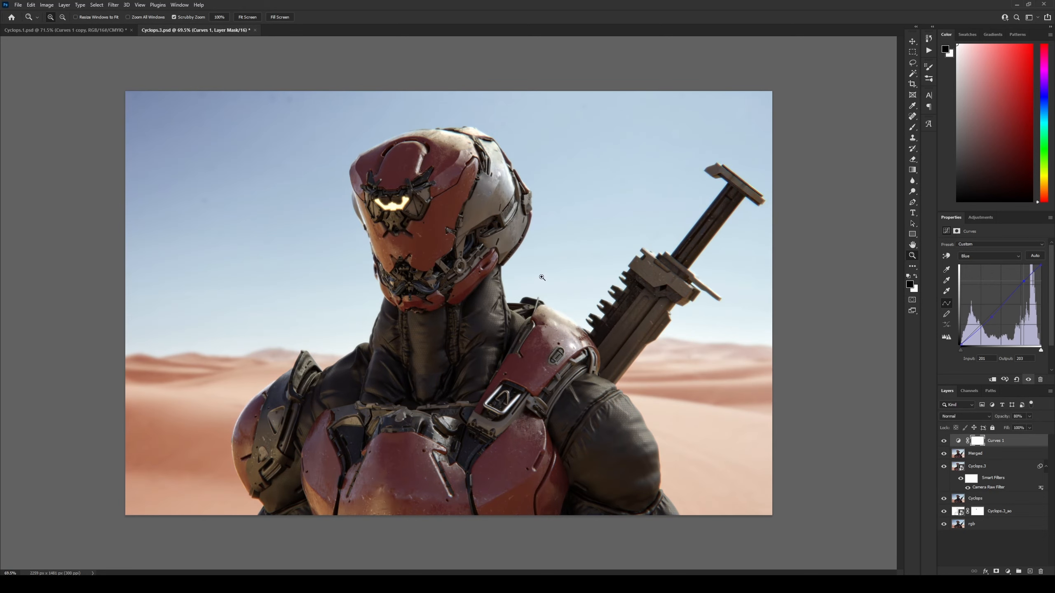
key("ctrl+s")
- Copy the Damage group from Cyclops.1.psd into Cyclops.3.psd, reposition it over the armor and compare the two documents
key("ctrl+Tab")
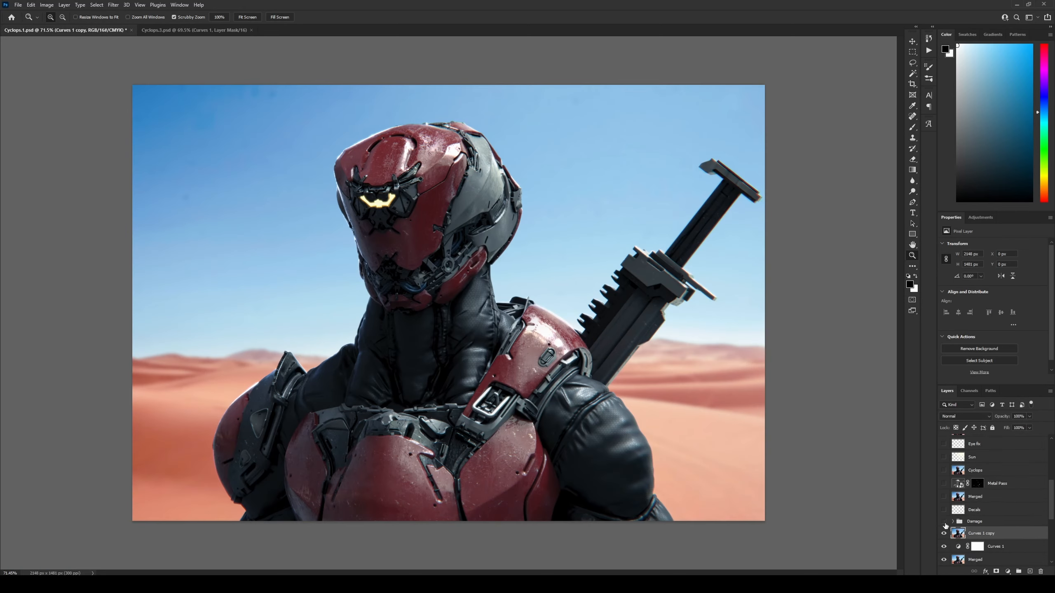
key("ctrl+Tab")
key("ctrl+v")
key("ctrl+t")
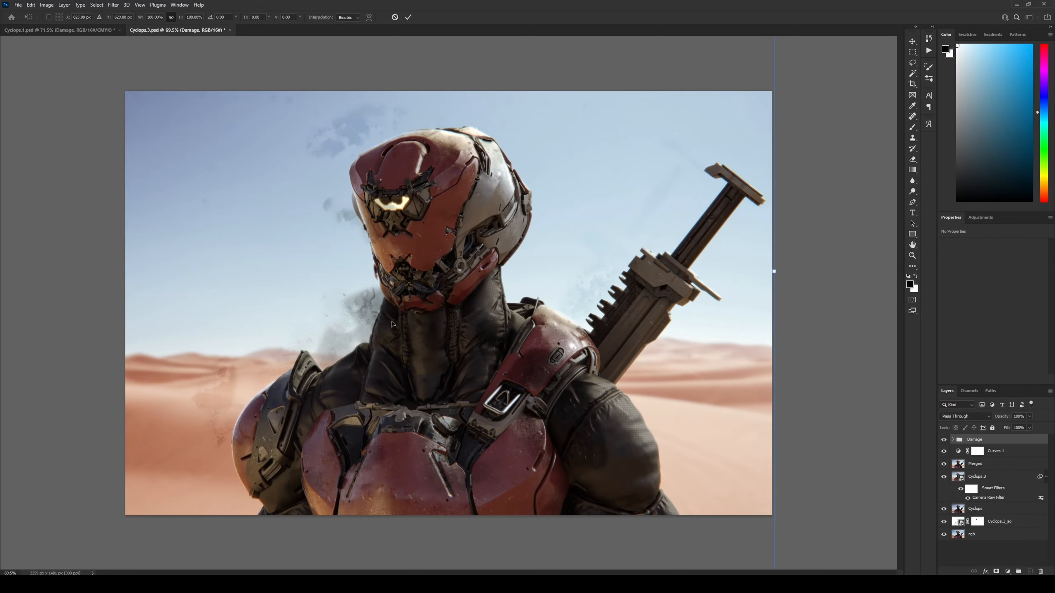
left_click_drag(370, 304, 413, 326)
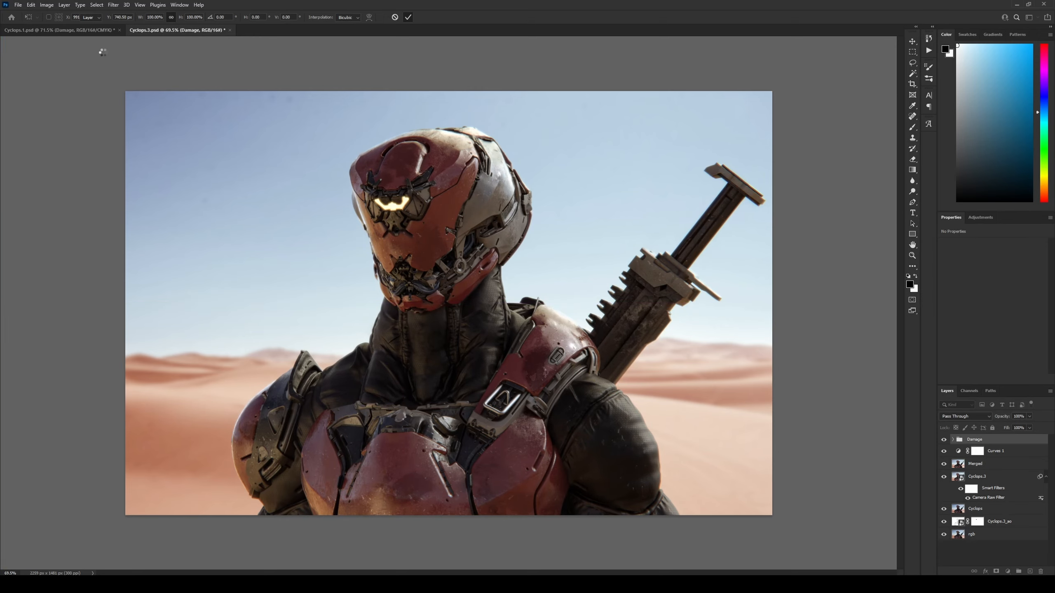
key("Return")
left_click(77, 30)
left_click(166, 31)
left_click(78, 31)
left_click(176, 30)
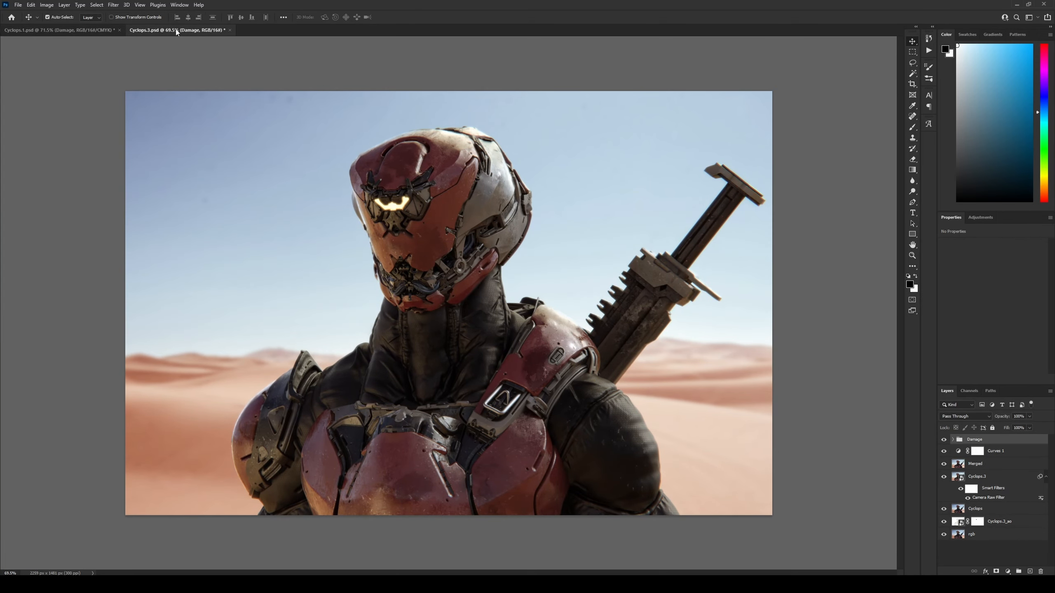
left_click(74, 32)
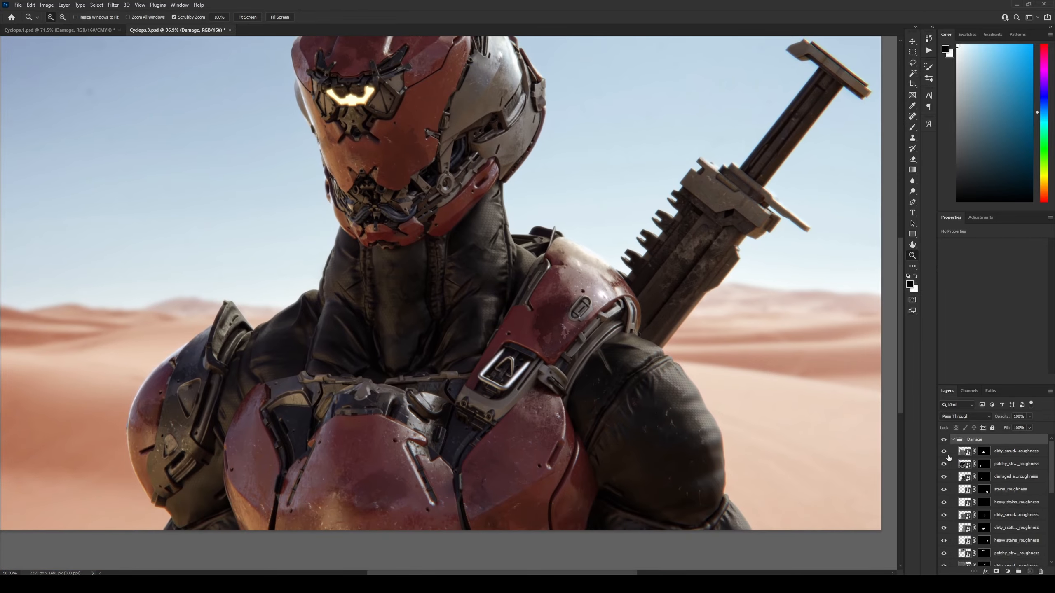
- Hide the Damage layers, re-enable the lowest dirty-smudge and patchy-streaks layers on the chest, and set the patchy streaks to about 19% opacity
left_click_drag(498, 457, 514, 456)
key("v")
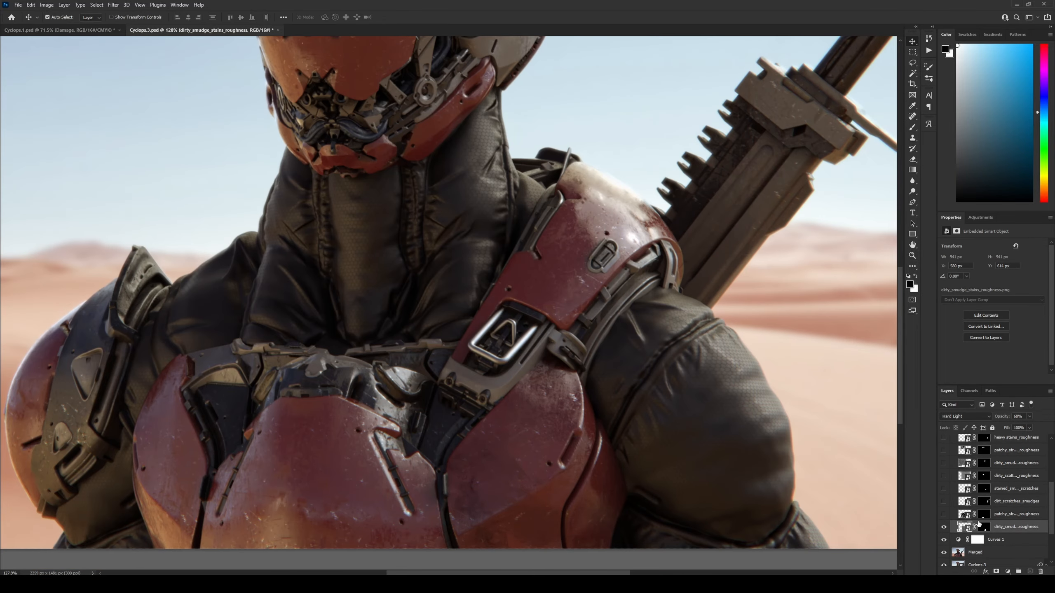
left_click(943, 514)
left_click(350, 491)
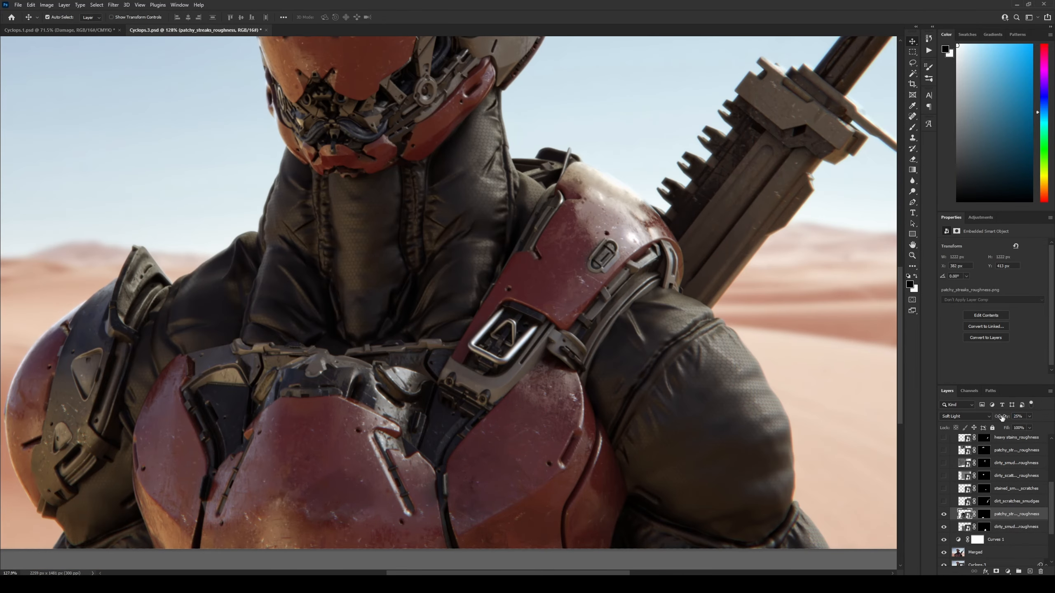
left_click_drag(523, 291, 487, 342)
- Show the dirt_scratches_smudges and stained_smudges_scratches layers, touch up the latter's mask and lower its opacity to about 24%
left_click_drag(786, 320, 709, 434)
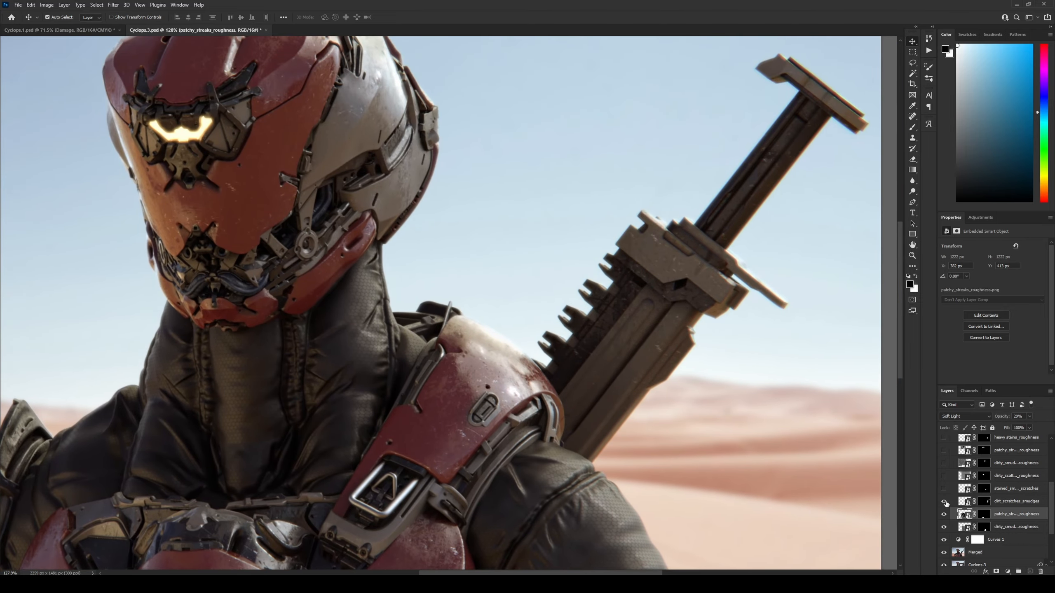
left_click(943, 489)
mouse_move(483, 463)
left_mouse_down()
mouse_move(560, 405)
mouse_move(541, 418)
left_mouse_up()
left_click(544, 383)
left_click(984, 489)
key("b")
key("x")
left_click_drag(1000, 417, 996, 417)
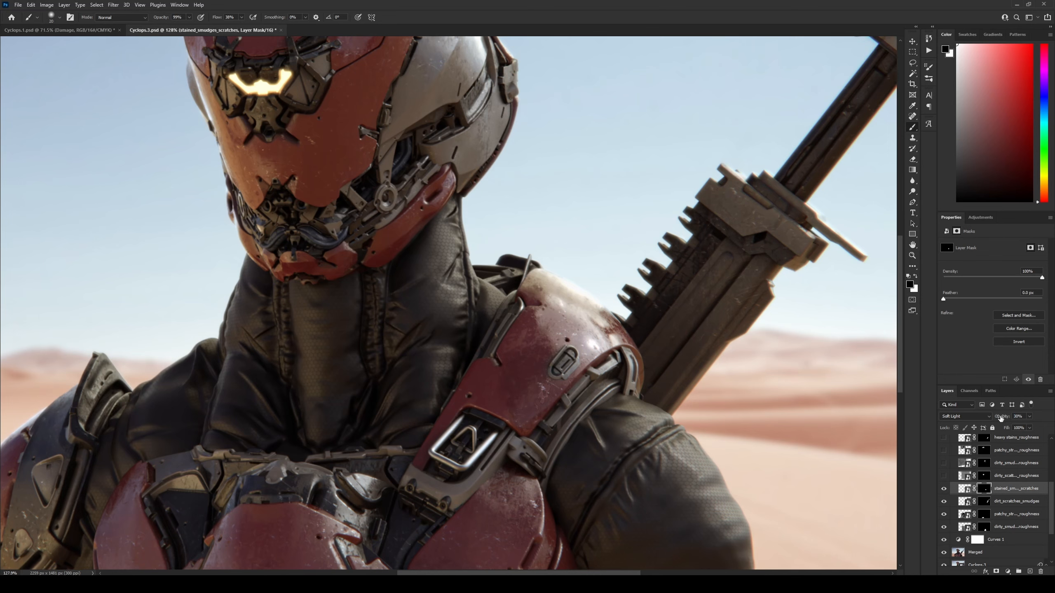
- Show the dirty_scattered_stains_roughness layer on the helmet, refine its mask, and re-enable the next damage layers above it
left_click(943, 475)
left_click_drag(286, 159, 447, 311)
key("z")
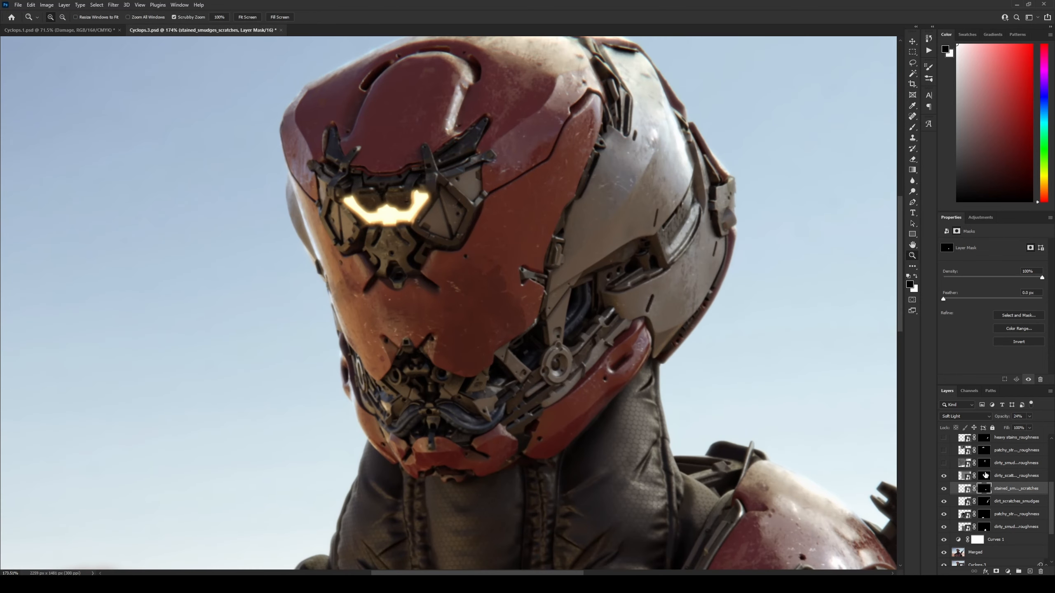
left_click(984, 476)
key("b")
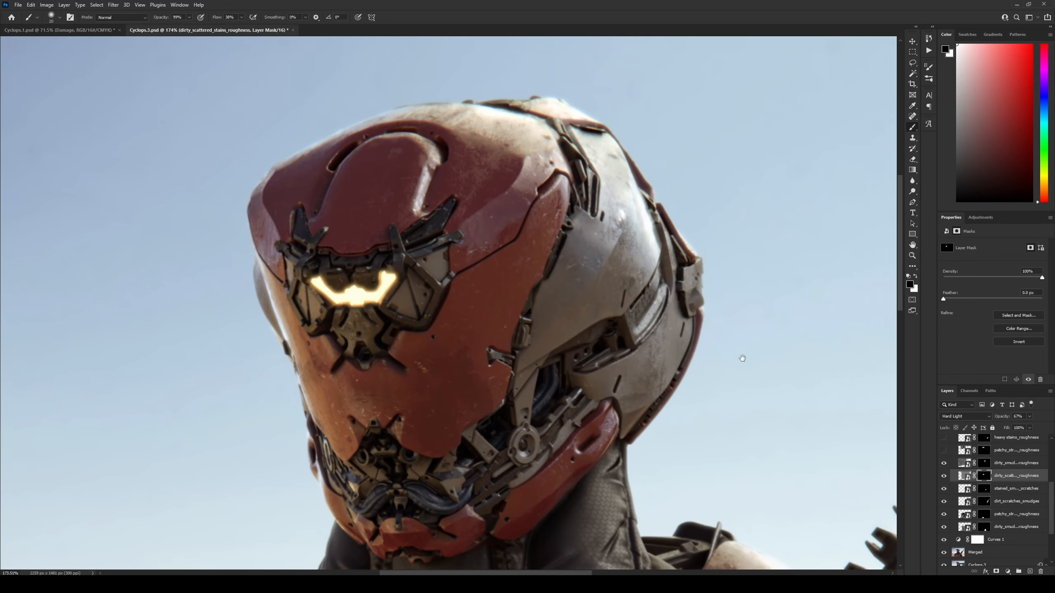
left_click(949, 486)
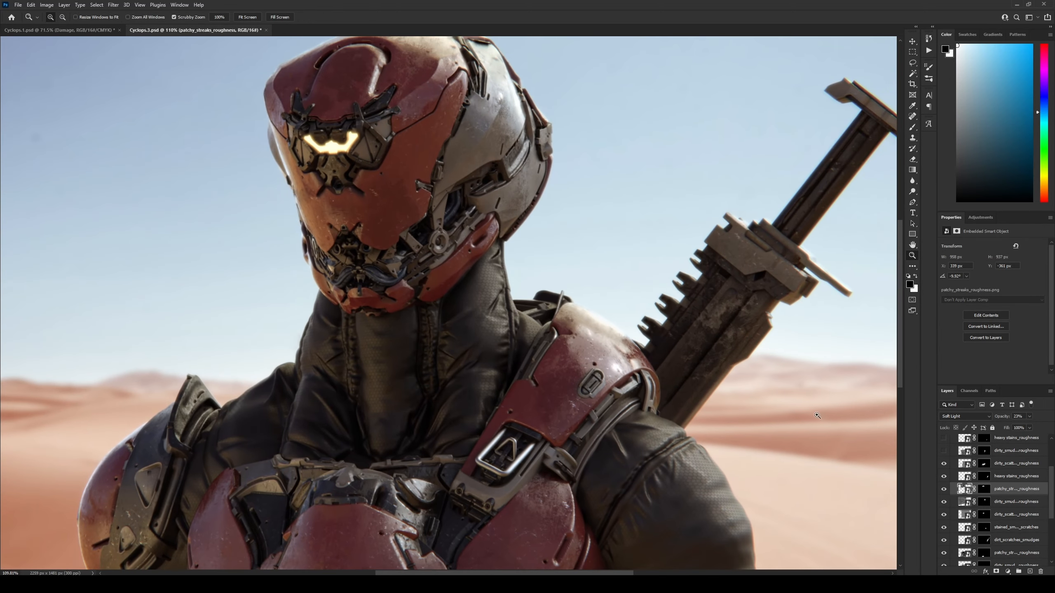
- Remove the upper heavy stains layer and re-enable the remaining layers at the top of the Damage group in Cyclops.3.psd
left_click(1016, 463)
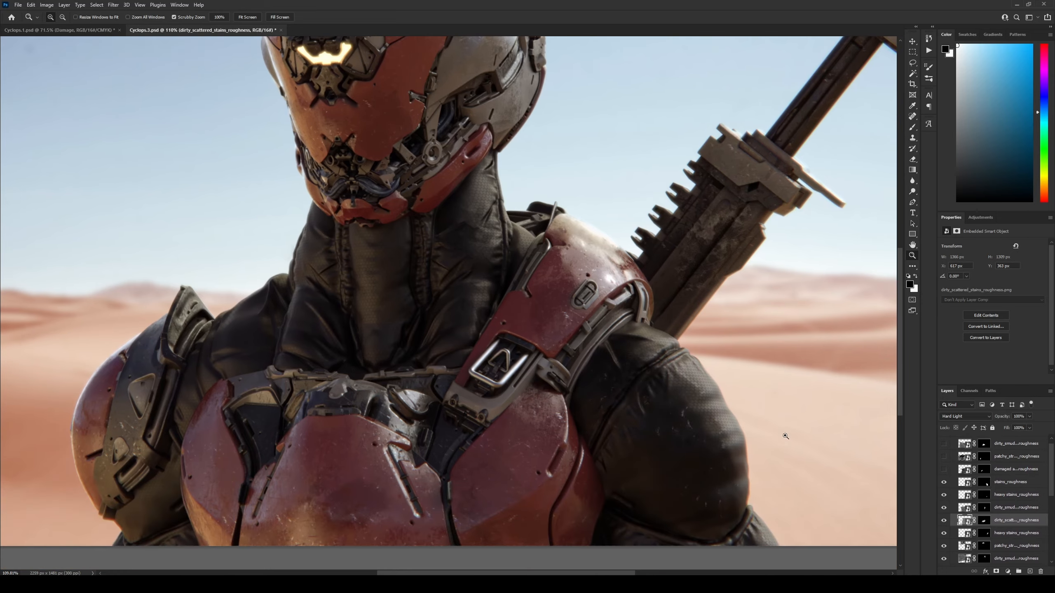
left_click_drag(663, 399, 669, 405)
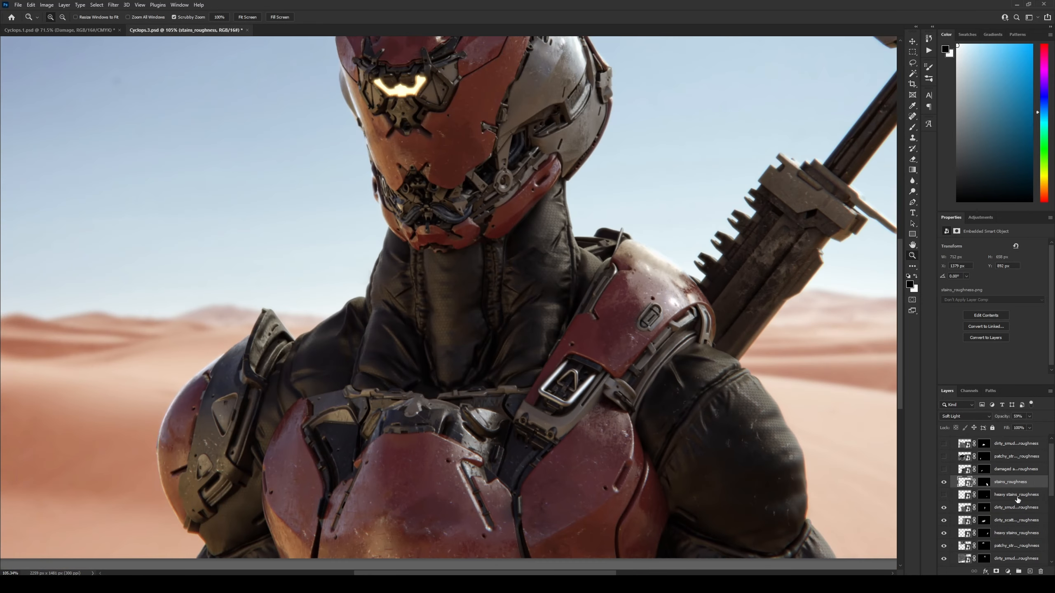
left_click(955, 456)
left_click(983, 443)
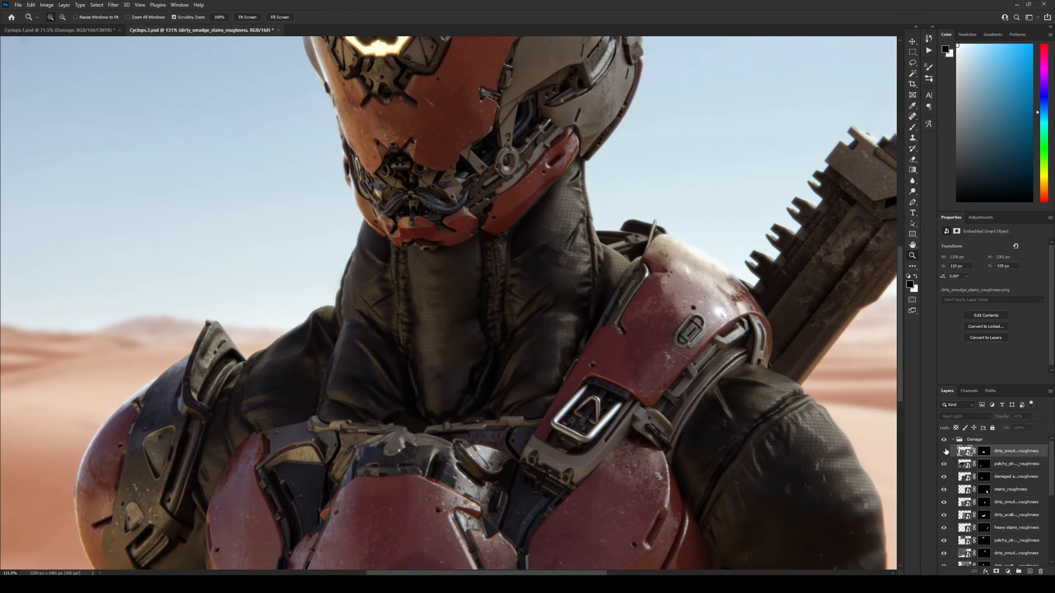
key("ctrl+0")
left_click(83, 30)
left_click(168, 30)
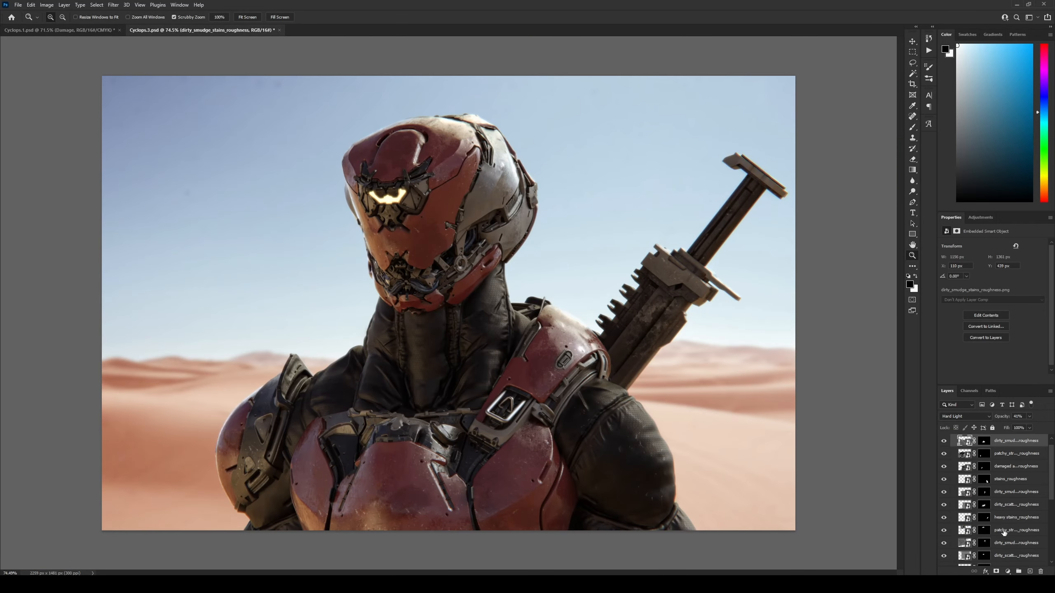
key("ctrl+minus")
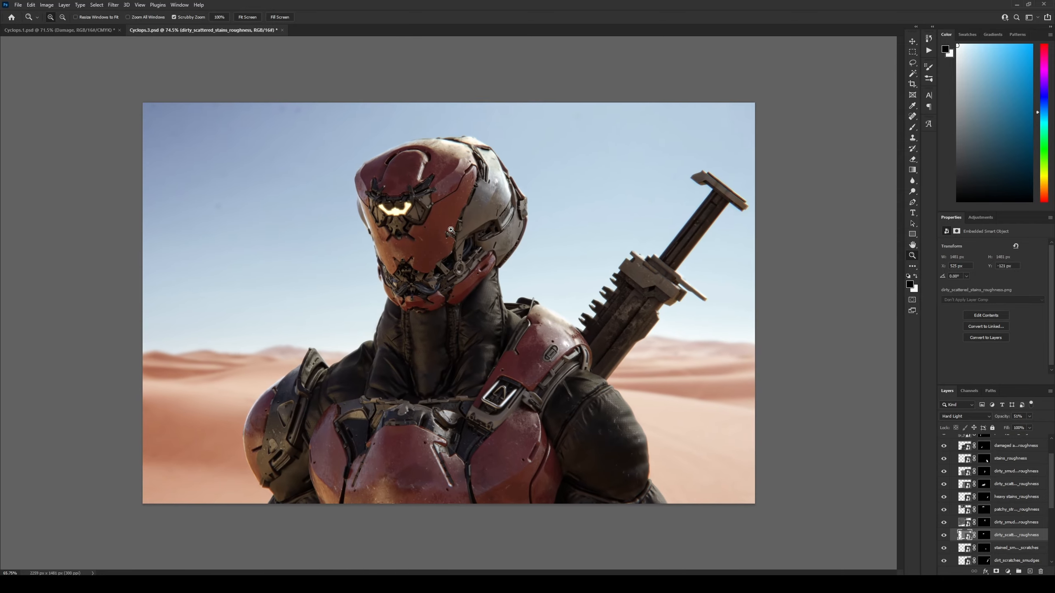
- Copy the Decals layer from Cyclops.1.psd into Cyclops.3.psd, placing it above the Damage group
left_click(58, 30)
left_click(943, 524)
left_click(987, 524)
left_click(212, 31)
key("v")
key("ctrl+v")
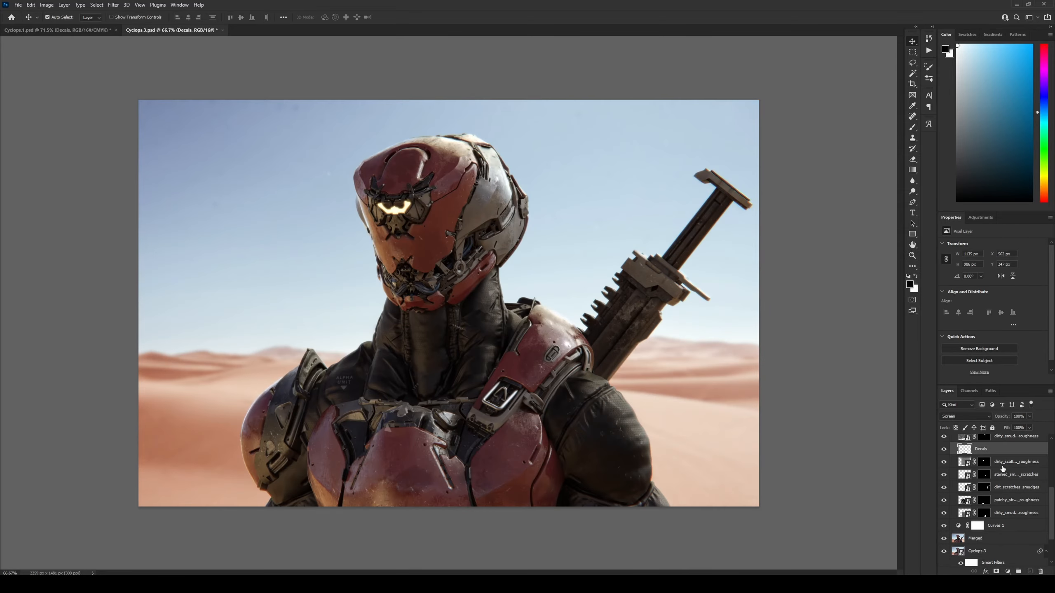
key("ctrl+z")
left_click(952, 441)
key("ctrl+v")
- Align the Alpha Unit decals on the chest armor to match Cyclops.1.psd and lower the Decals layer's opacity to 63%
left_click_drag(342, 381, 397, 437)
left_click_drag(369, 236, 545, 41)
mouse_move(431, 409)
left_mouse_down()
mouse_move(420, 419)
mouse_move(433, 405)
left_mouse_up()
left_click(469, 365, "ctrl+alt")
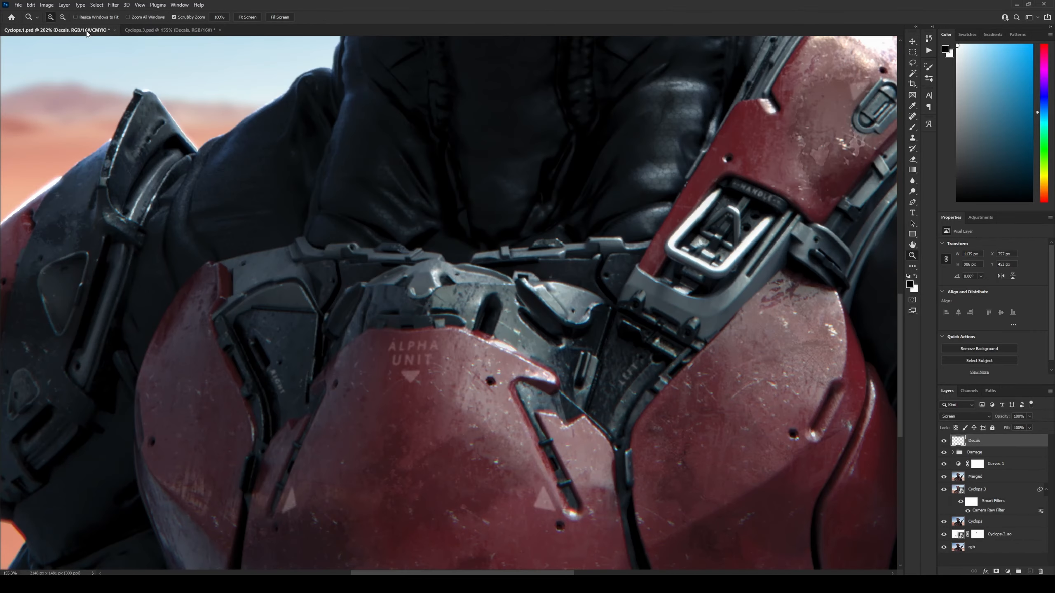
left_click_drag(462, 398, 463, 402)
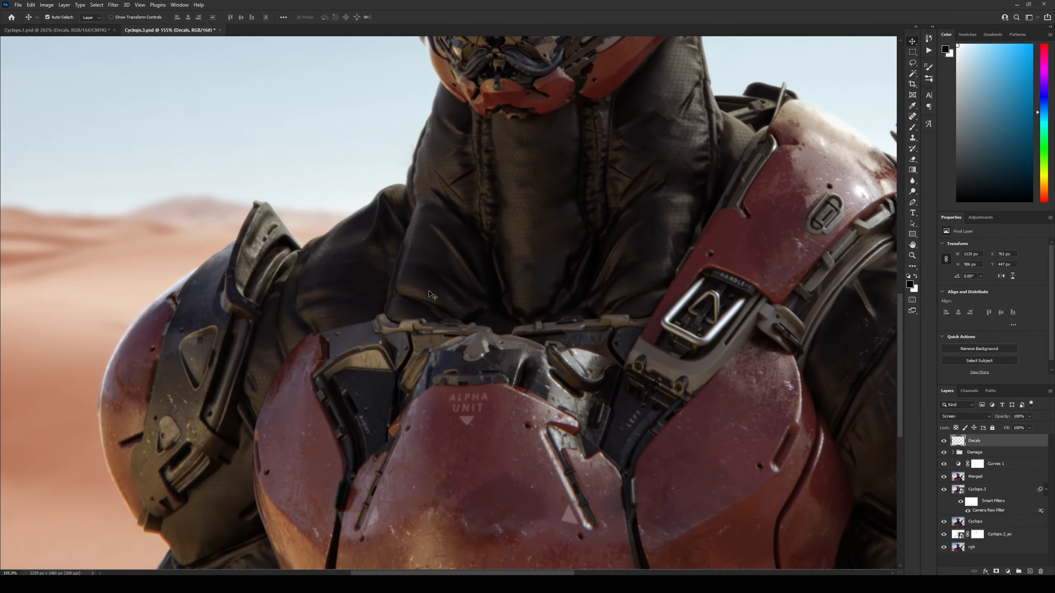
key("z")
left_click_drag(541, 210, 448, 253)
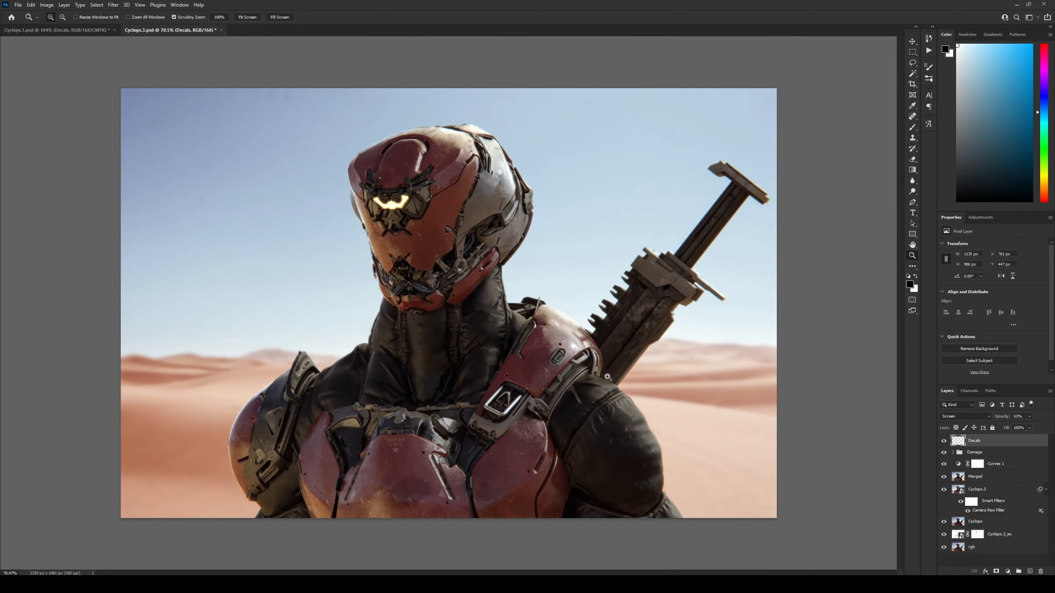
- Duplicate the layers from Decals down to the existing Merged layer, merge the copies and name the result Merged
key("ctrl+Tab")
key("ctrl+Tab")
left_click_drag(414, 352, 394, 243)
left_click(998, 476, "shift")
key("ctrl+j")
key("ctrl+e")
double_click(975, 442)
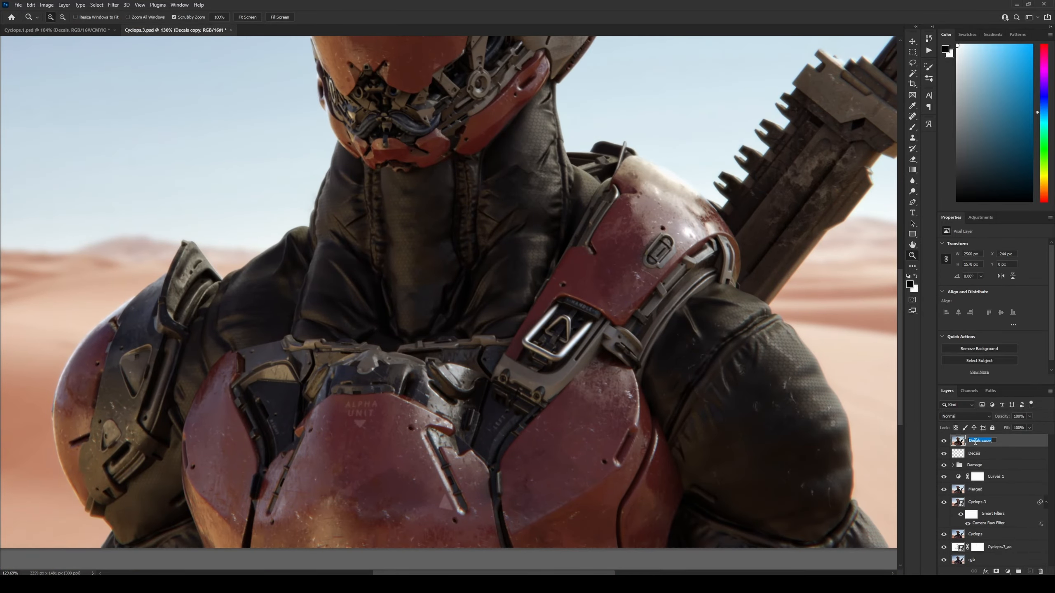
type("Merged")
key("Return")
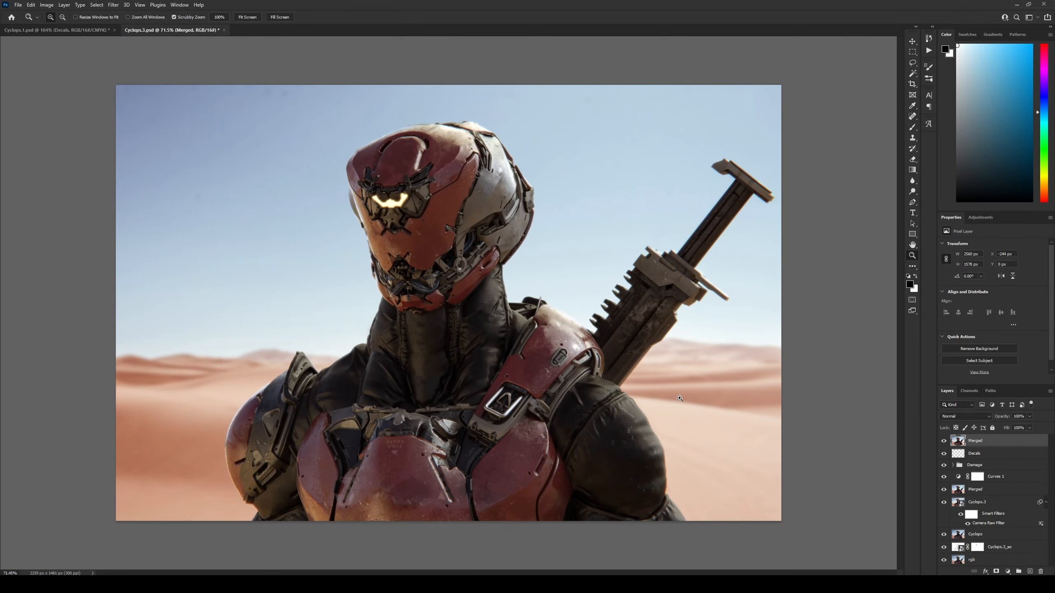
- Touch up small flaws on the chest armor and helmet of the top Merged layer with the Clone Stamp
mouse_move(374, 452)
left_mouse_down()
mouse_move(416, 451)
mouse_move(405, 370)
left_mouse_up()
left_click_drag(473, 337, 489, 337)
key("s")
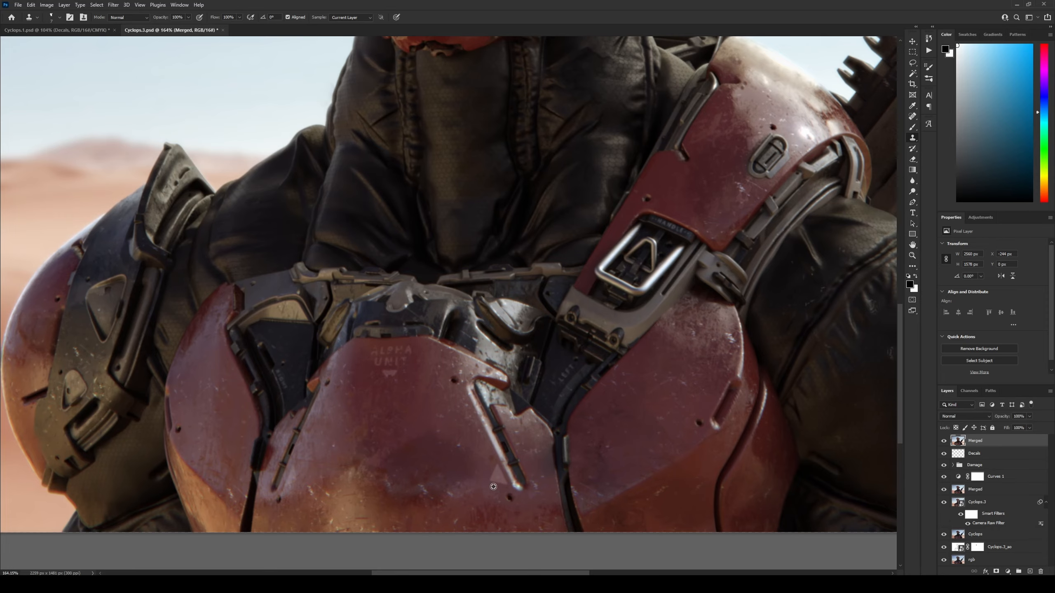
left_click_drag(457, 291, 304, 385)
left_click_drag(334, 125, 477, 414)
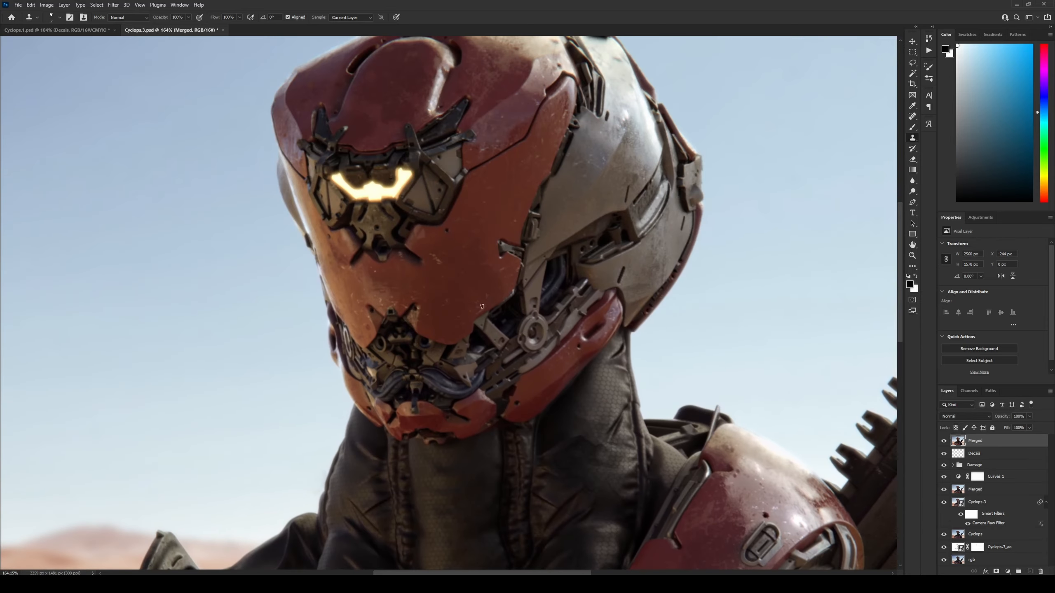
left_click_drag(428, 202, 476, 259)
left_click_drag(378, 259, 415, 259)
left_click_drag(392, 349, 341, 349)
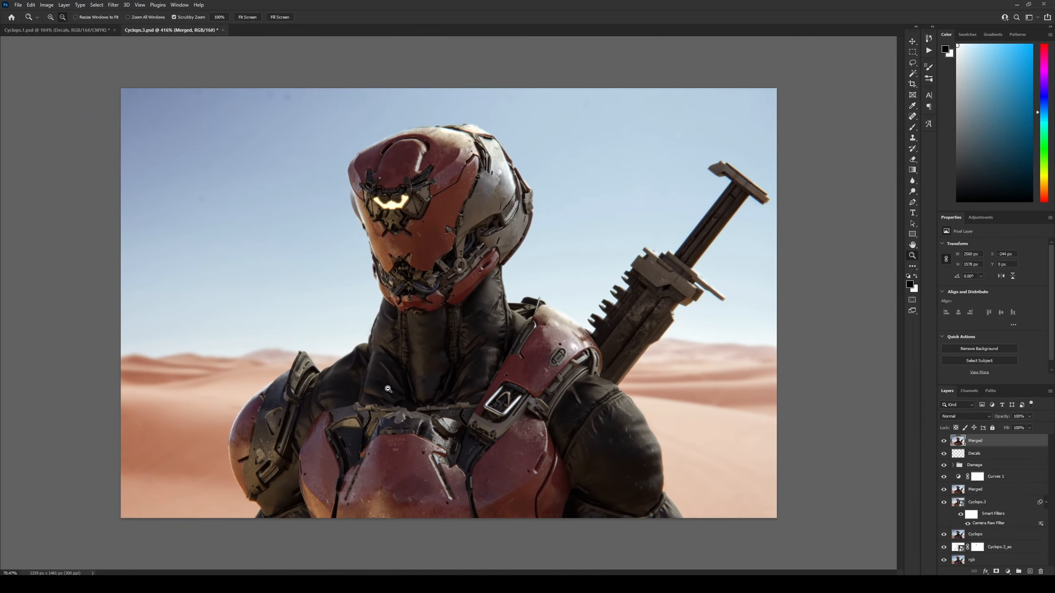
left_click_drag(664, 289, 602, 281)
- Step through the Metal Pass, Cyclops and Sun layers of Cyclops.1.psd and compare the image with Cyclops.3.psd
key("z")
left_click(82, 30)
left_click_drag(457, 257, 419, 257)
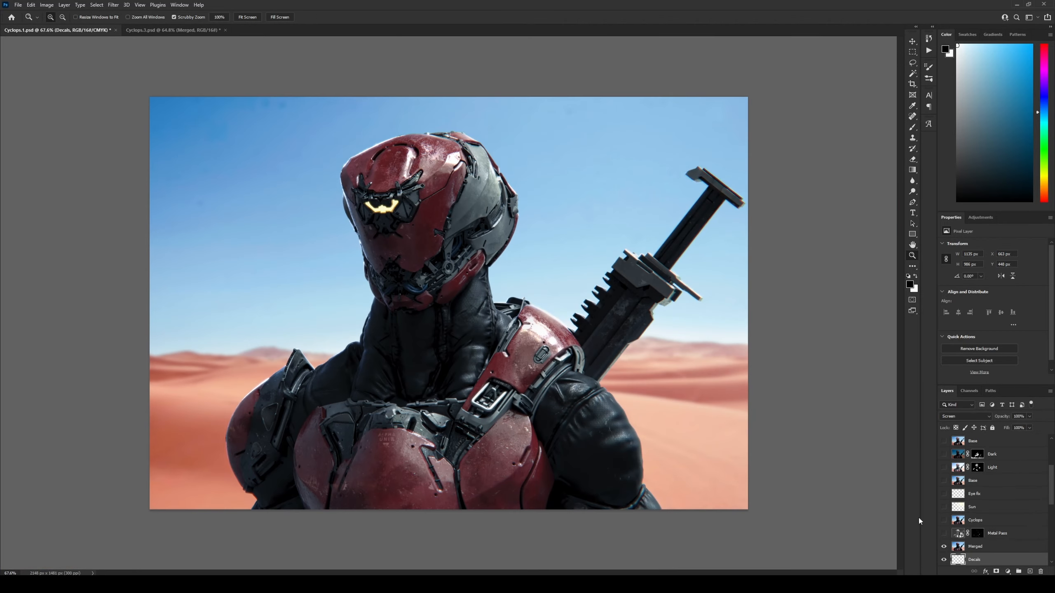
left_click(943, 533)
left_click(974, 520)
key("ctrl+Tab")
left_click_drag(409, 198, 431, 246)
left_click(82, 30)
left_click(943, 547)
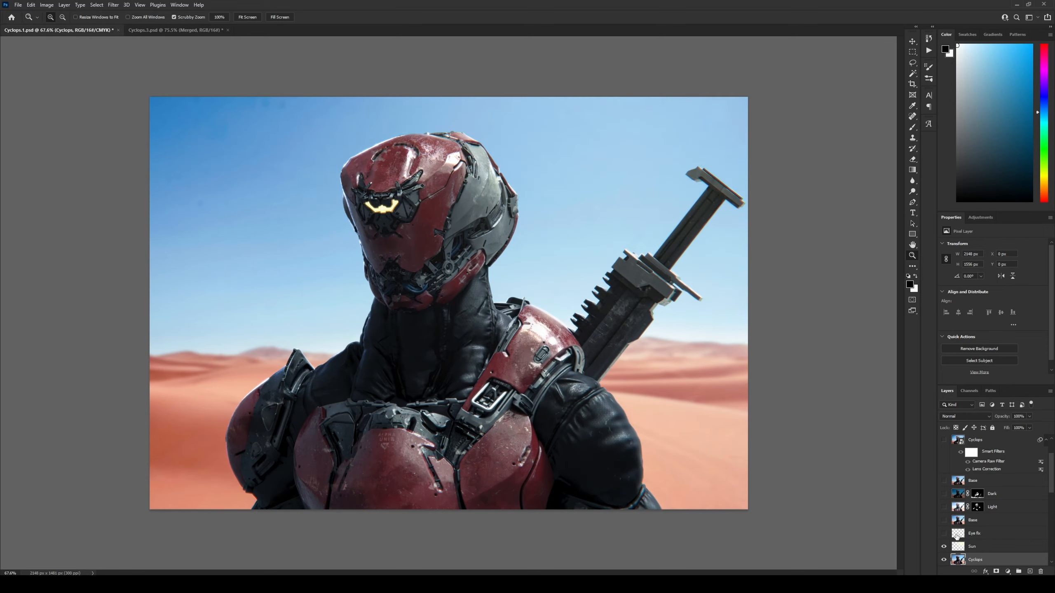
left_click(975, 547)
key("ctrl+c")
key("ctrl+Tab")
key("ctrl+v")
key("v")
left_click_drag(639, 156, 701, 140)
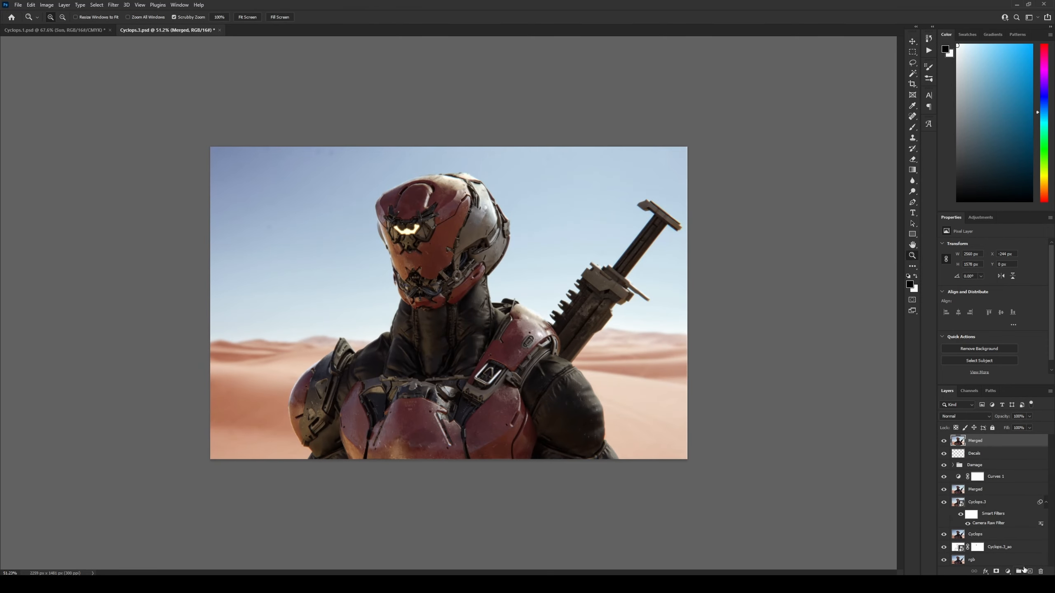
- Create a Sun layer above Merged with a pale-yellow radial gradient from the upper-right sky, blended as Hard Light
double_click(983, 440)
type("Sun")
left_click(913, 169)
left_click_drag(677, 157, 592, 272)
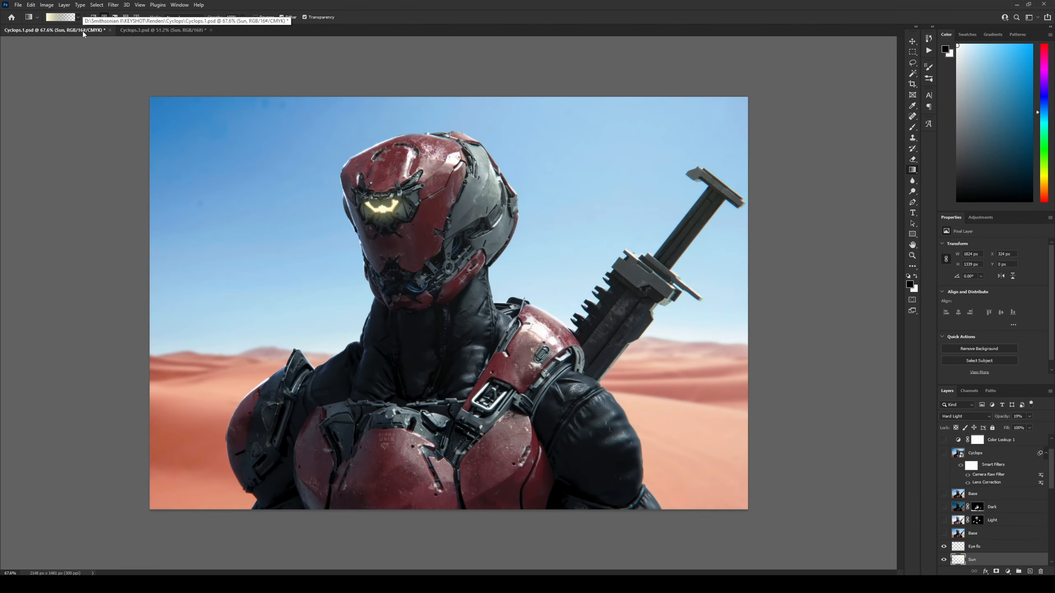
left_click(965, 416)
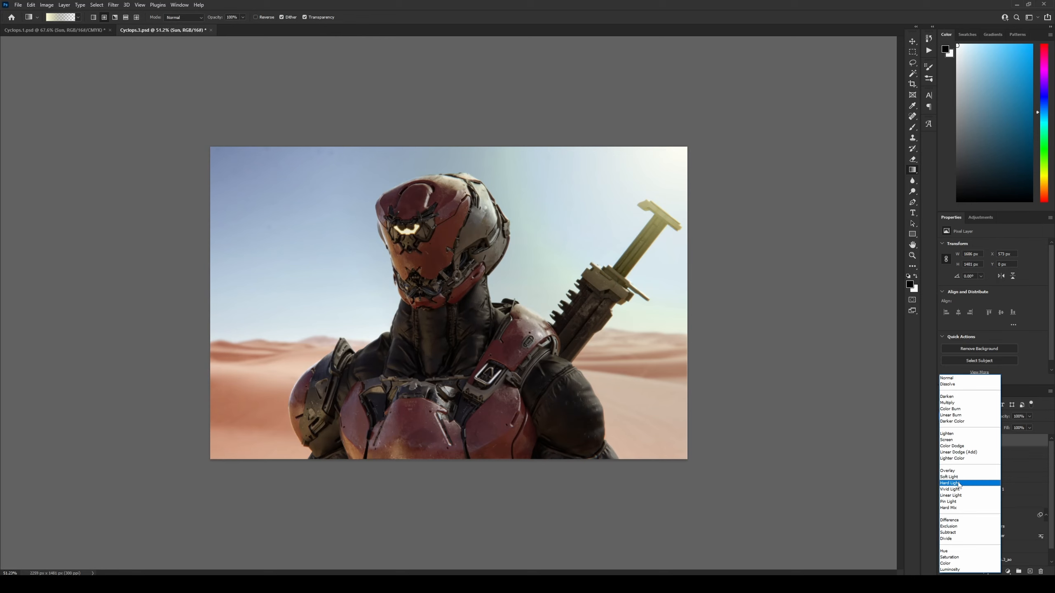
key("Escape")
- Redraw the sun gradient wider across the image, keeping Hard Light blending, and lower the Sun layer's opacity to about 20%
left_click_drag(590, 237, 577, 130)
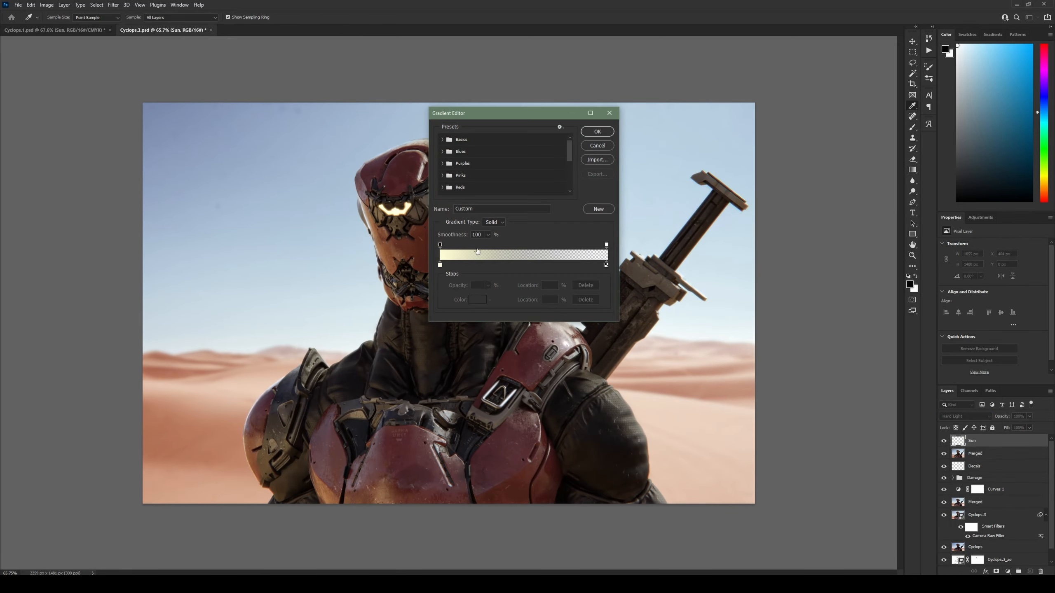
key("Return")
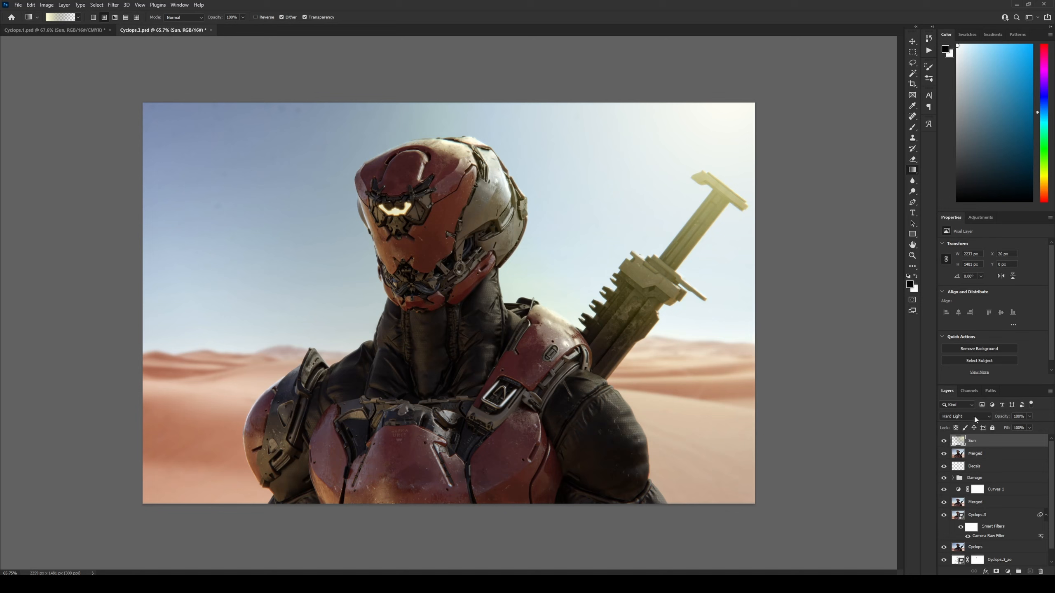
left_click(973, 416)
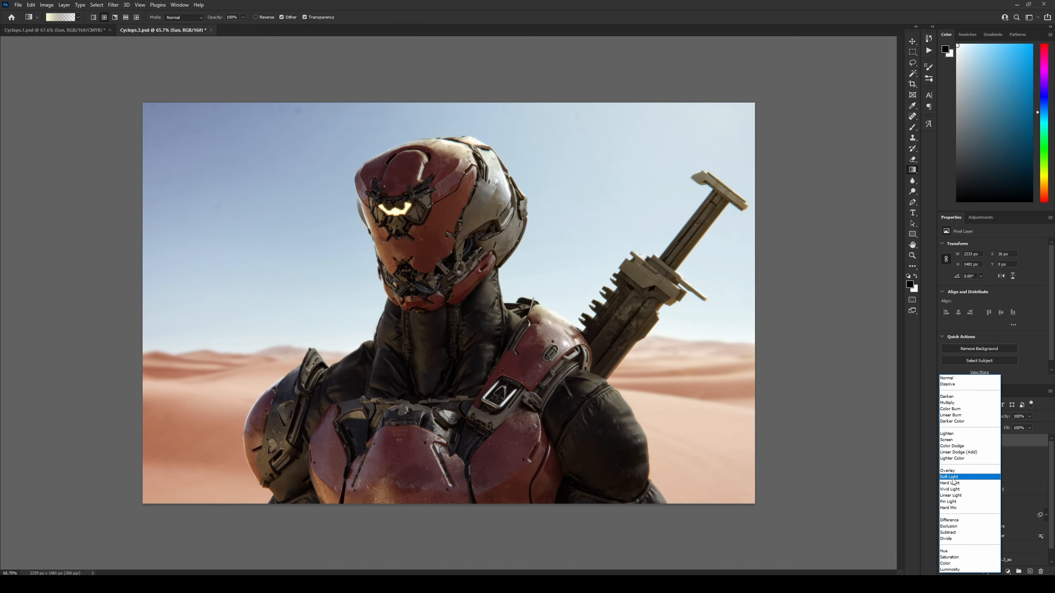
left_click(996, 418)
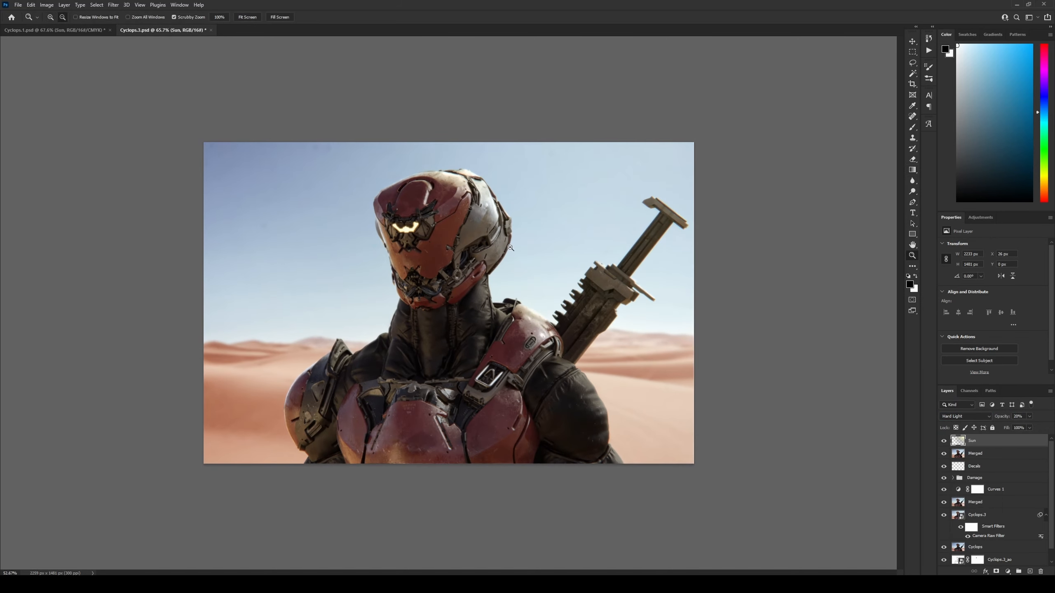
- Copy the Eye fix layer from Cyclops.1.psd into Cyclops.3.psd and move its glow over the helmet's lit eye
left_click(989, 550)
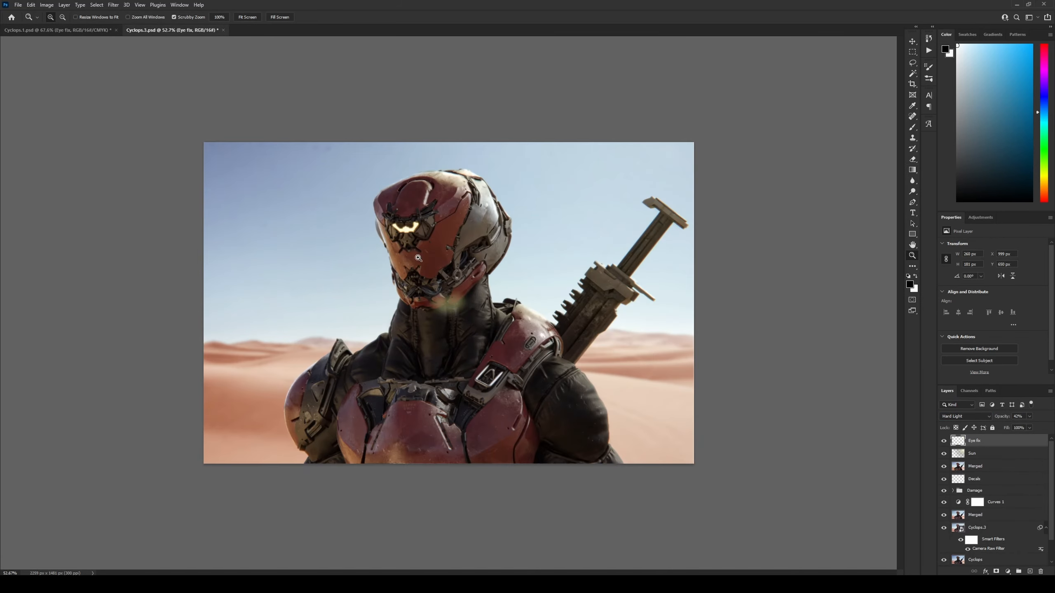
key("ctrl+t")
left_click_drag(446, 314, 404, 240)
key("Return")
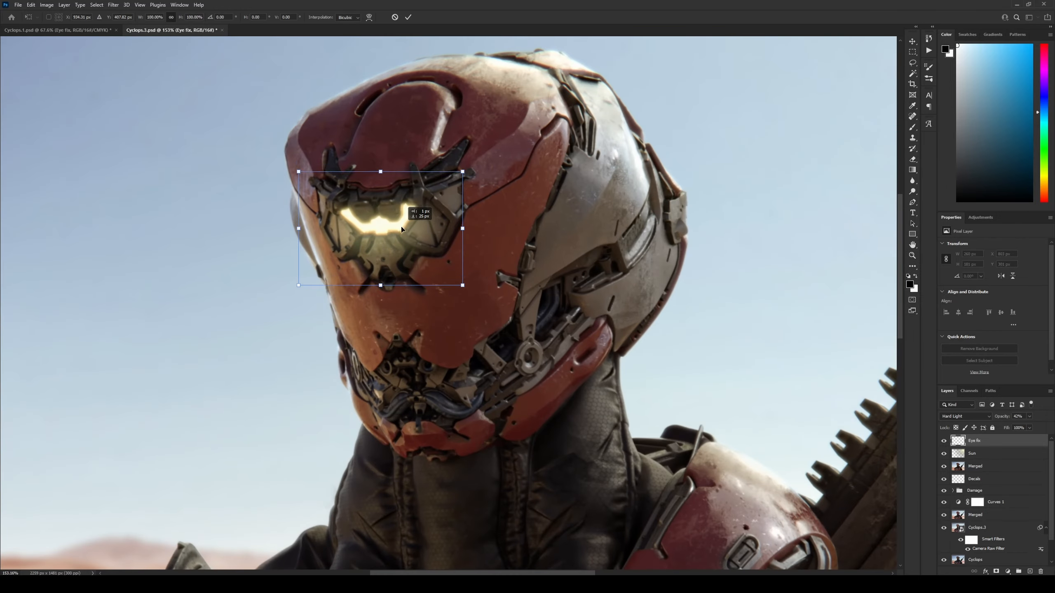
left_click_drag(405, 233, 407, 236)
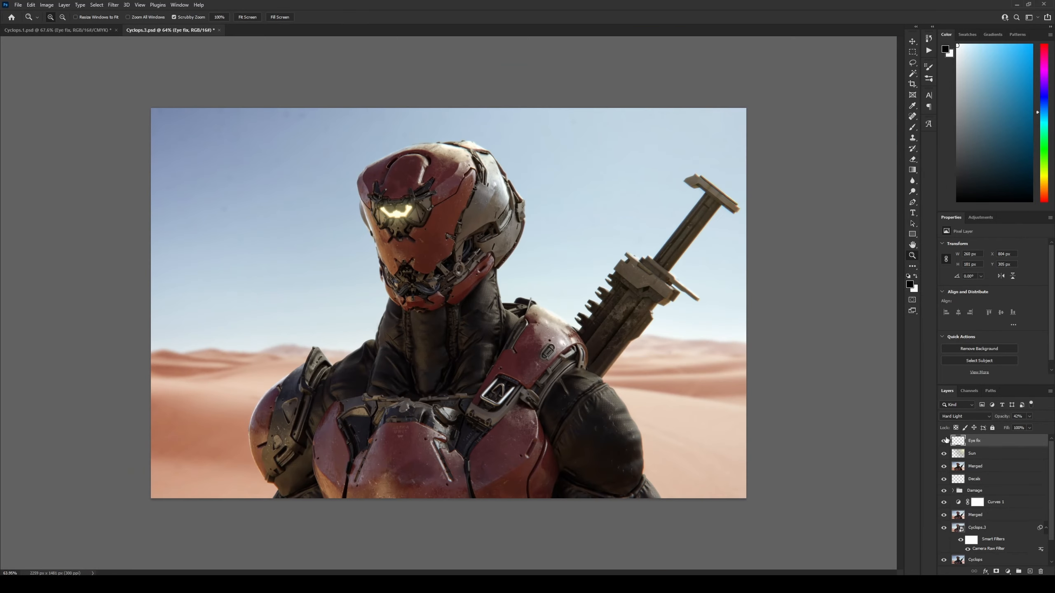
- Extend the gradient on the Sun layer across the full image width
left_click(989, 454)
left_click(912, 169)
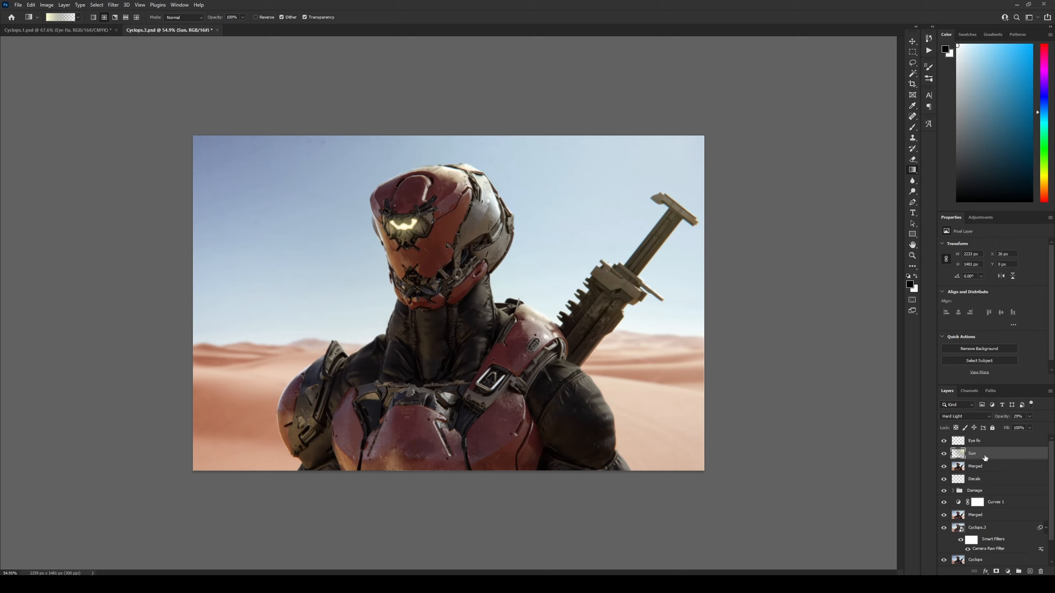
left_click_drag(515, 237, 666, 113)
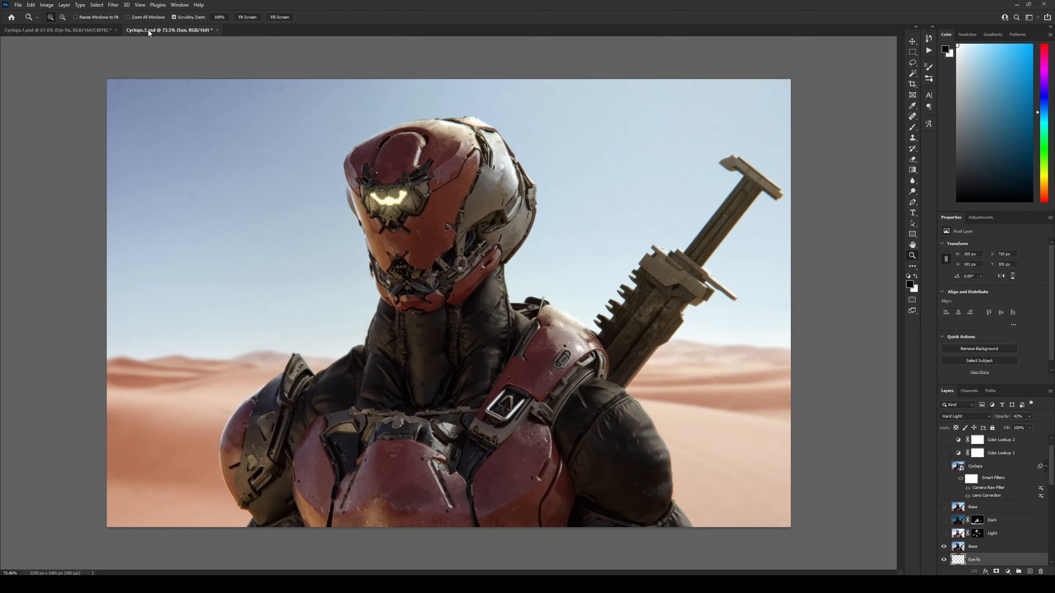
- Toggle the Light and Dark layers above Base in Cyclops.1.psd to examine what each contributes to the image
scroll(448, 303, "down", 1)
key("ctrl+Tab")
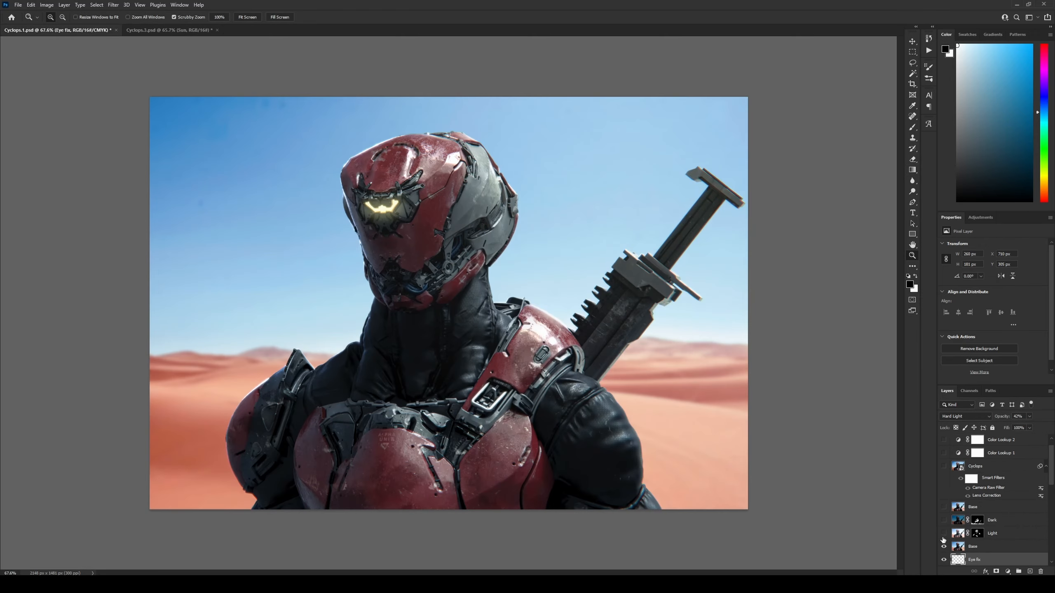
left_click(943, 533)
left_click(943, 520)
left_click(943, 534)
left_click(943, 533)
left_click(943, 520)
left_click(943, 520)
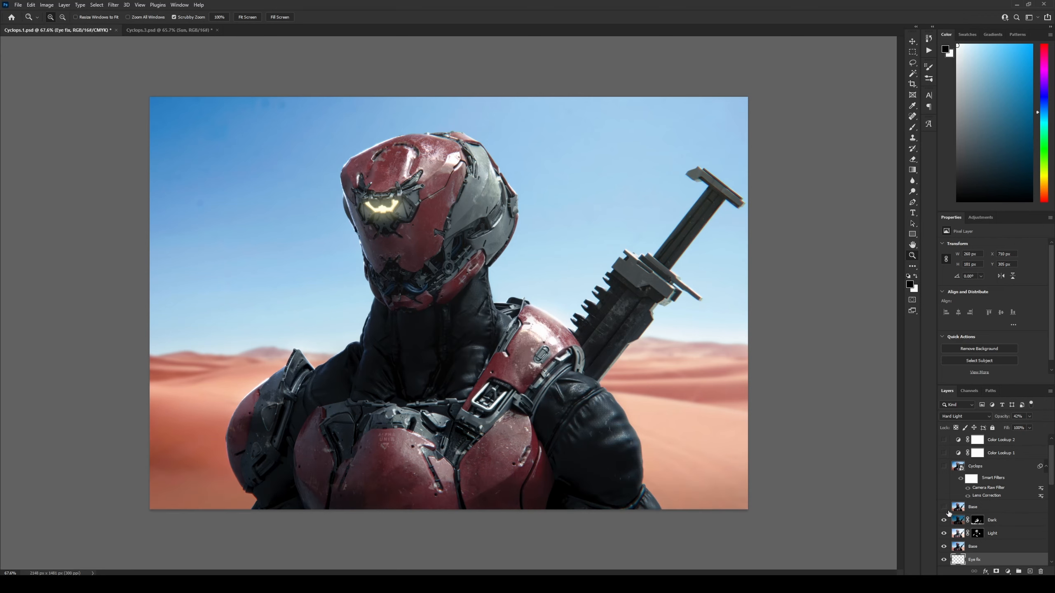
key("ctrl+Tab")
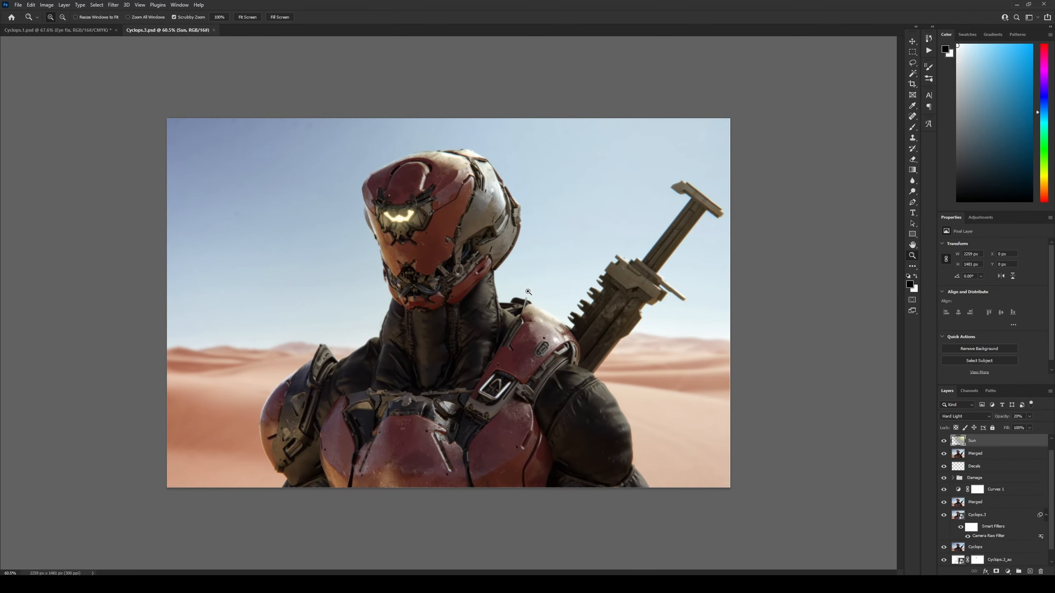
- Duplicate the top Merged, Sun and Eye fix layers in Cyclops.3.psd, merge the copies and name the result Base
left_click(993, 453, "shift")
key("ctrl+j")
scroll(1016, 474, "up", 1)
key("ctrl+z")
left_click(996, 440, "shift")
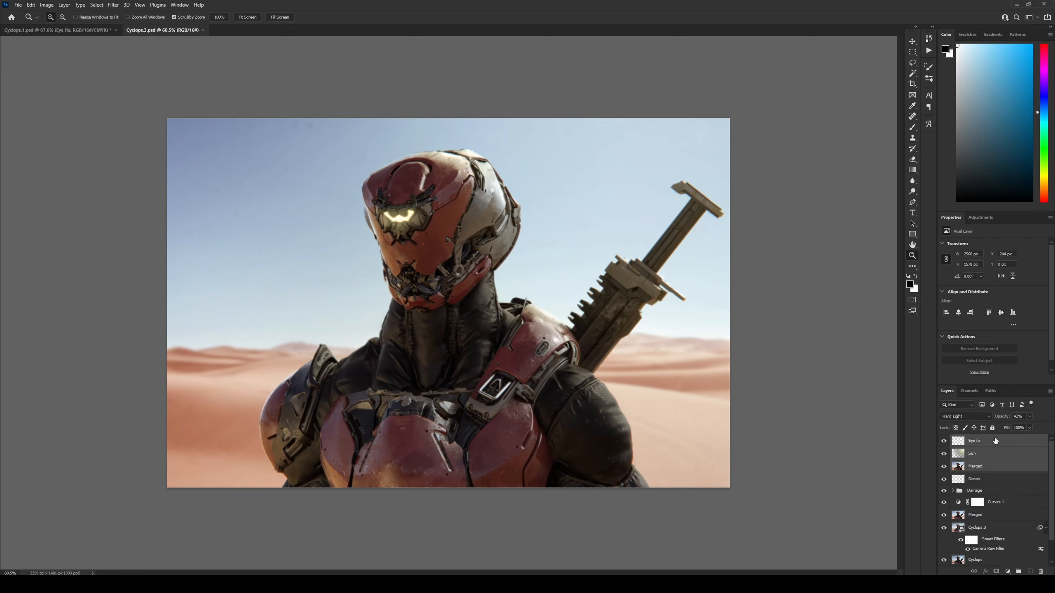
key("ctrl+j")
key("ctrl+e")
double_click(979, 440)
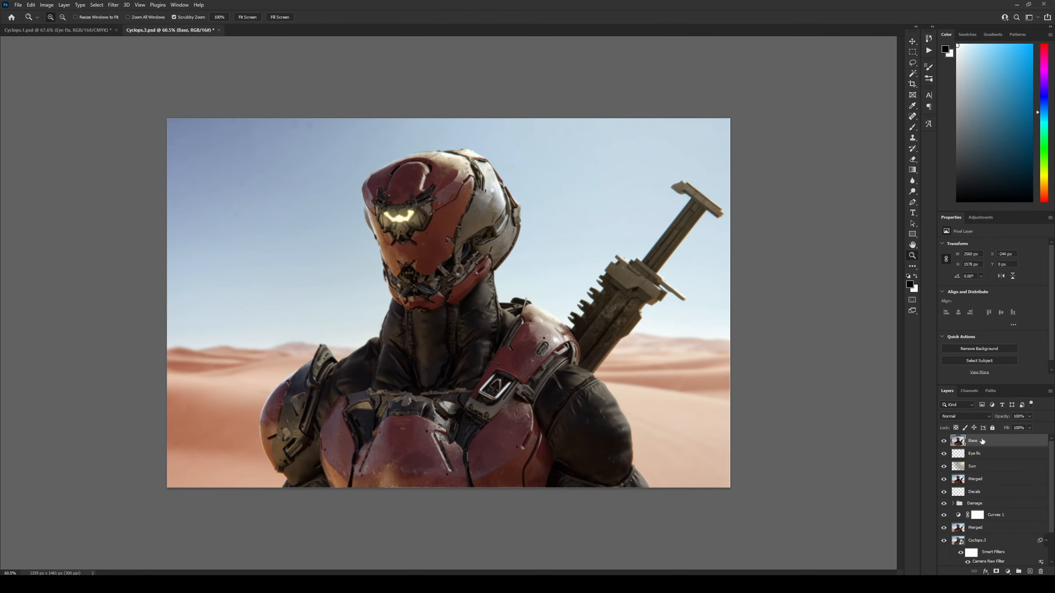
- Place Cyclops.4.png above Base as a layer named Light and duplicate it as a layer named Dark
type("Dar")
type("Light")
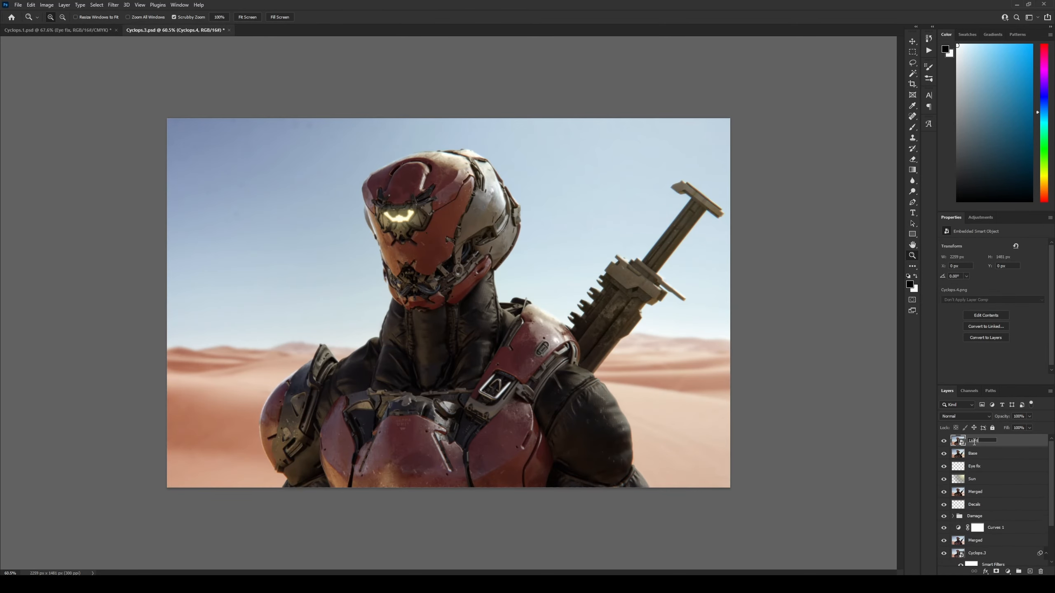
key("Return")
key("ctrl+j")
double_click(978, 441)
type("Dark")
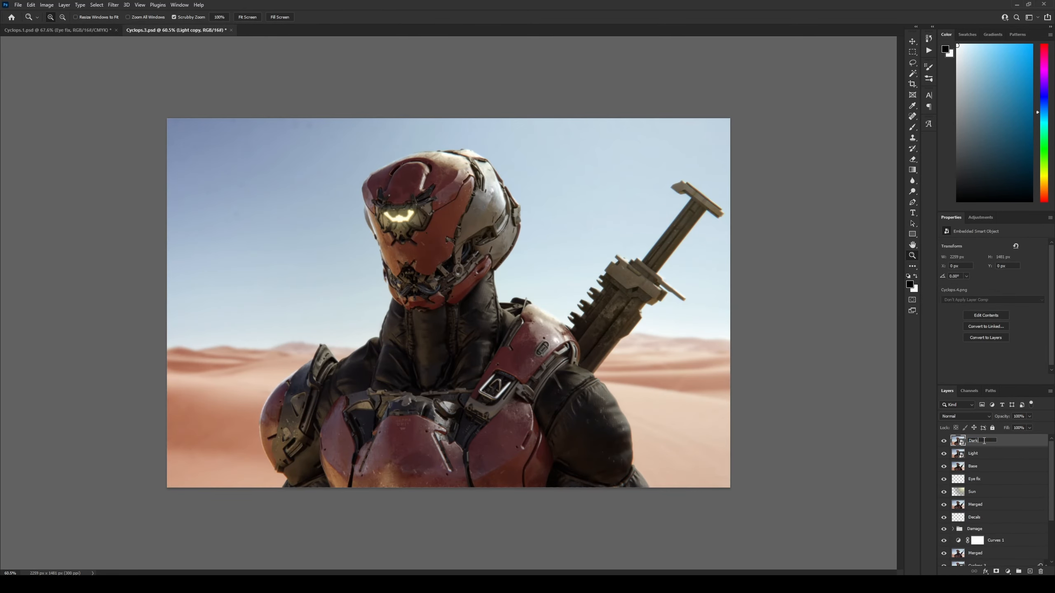
- Brighten the Light layer with a Camera Raw exposure of +0.75 and hide it behind a black mask
left_click(984, 453)
left_click(112, 5)
left_click(135, 66)
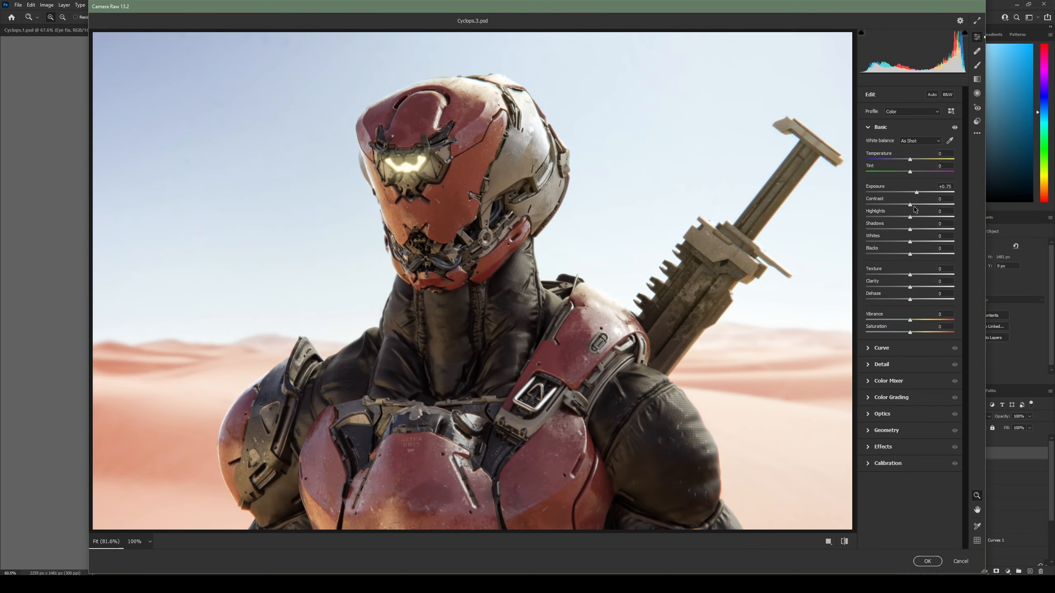
left_click(928, 561)
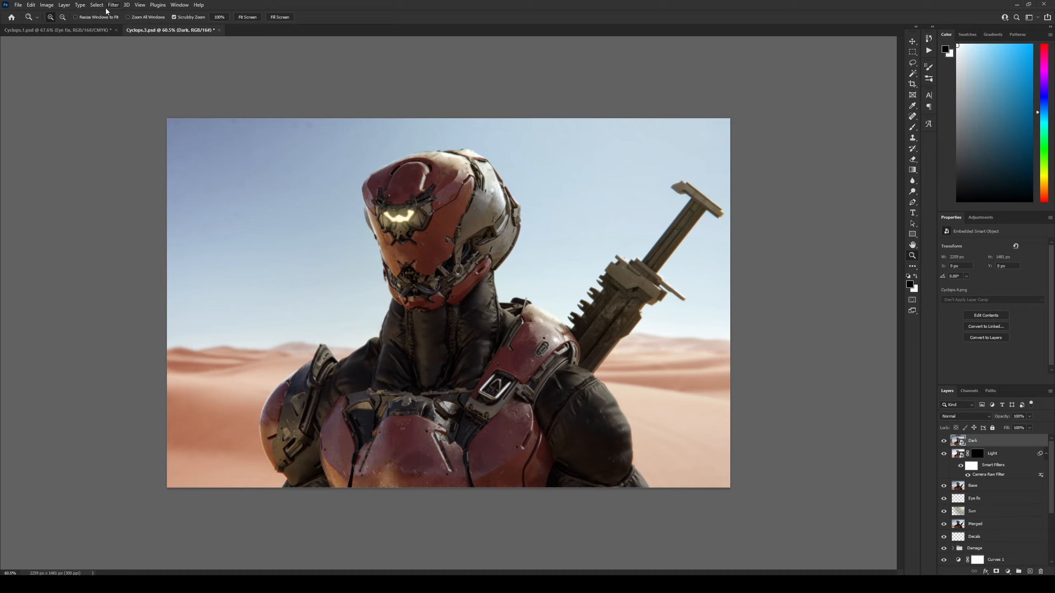
- Darken the Dark layer by lowering its Camera Raw exposure, and hide it behind a black mask
left_click(113, 5)
left_click(135, 67)
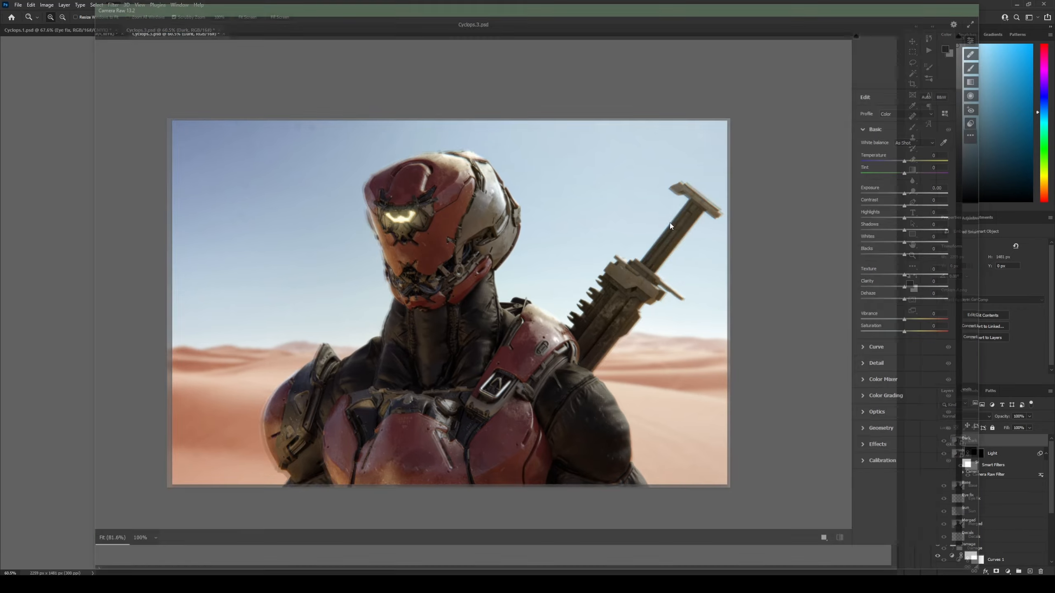
left_click_drag(909, 192, 897, 229)
left_click(927, 561)
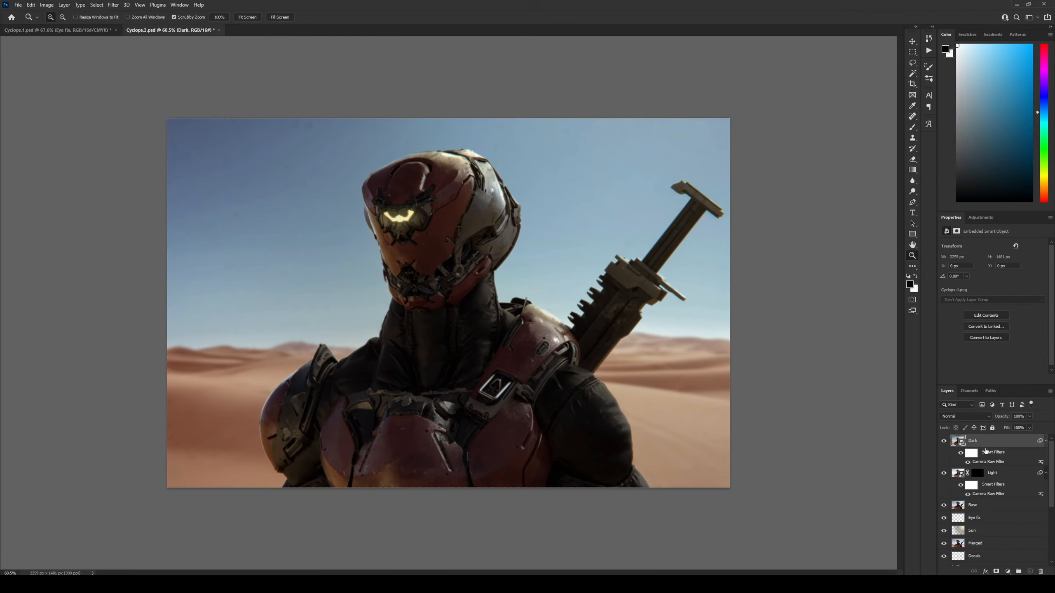
left_click(996, 571)
key("ctrl+i")
- Paint white on the Light layer's mask over the helmet's sunlit edge, the sword-side shoulder armor and the chest plate with a soft brush
left_click(977, 472)
left_click_drag(453, 397, 472, 371)
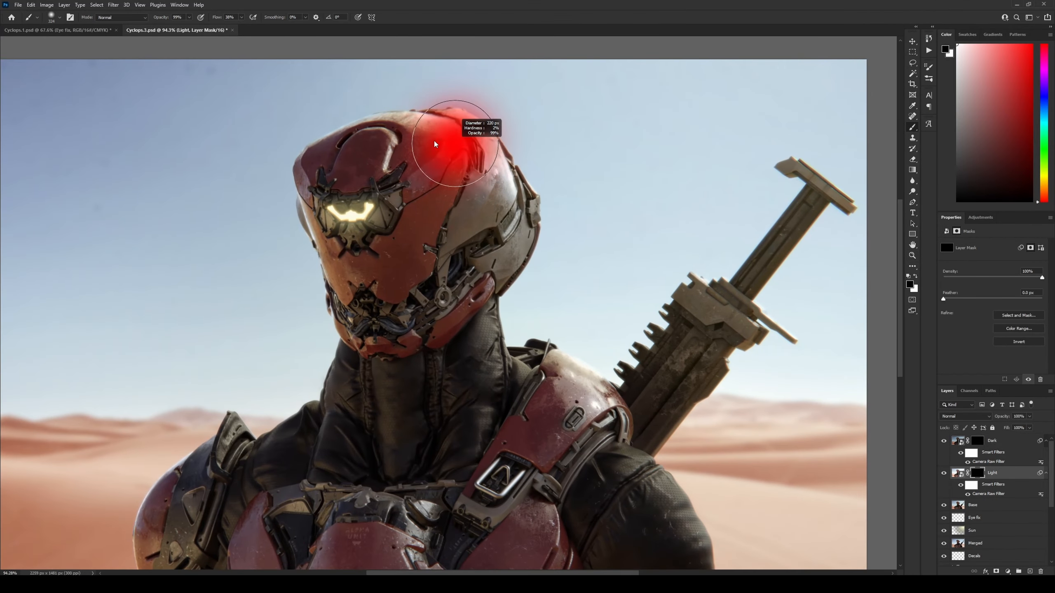
left_click_drag(447, 147, 507, 196)
left_click_drag(581, 366, 623, 398)
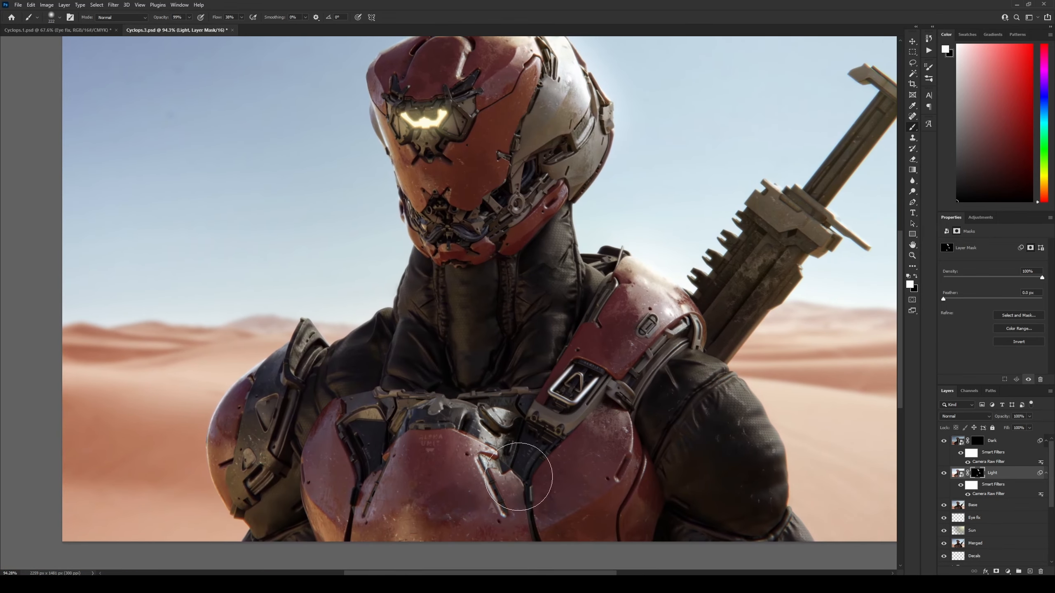
left_click_drag(519, 477, 503, 520)
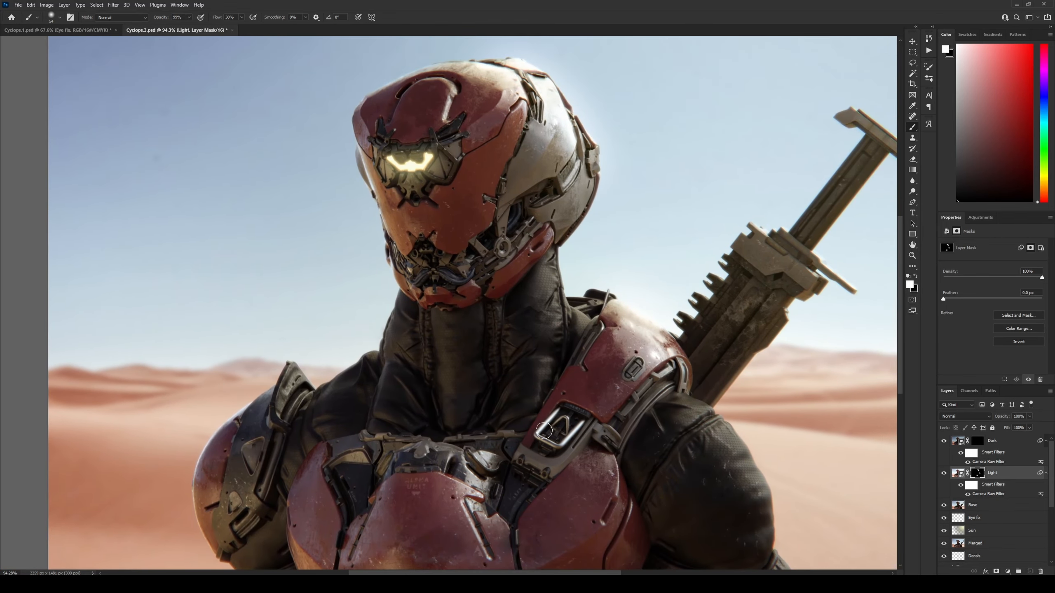
- Brighten the strap buckle, shoulder plate edge and helmet faceplate through the Light layer's mask
left_click_drag(542, 440, 585, 424)
left_click_drag(608, 369, 643, 419)
left_click_drag(429, 211, 469, 224)
mouse_move(589, 258)
left_mouse_down()
mouse_move(537, 258)
mouse_move(567, 258)
left_mouse_up()
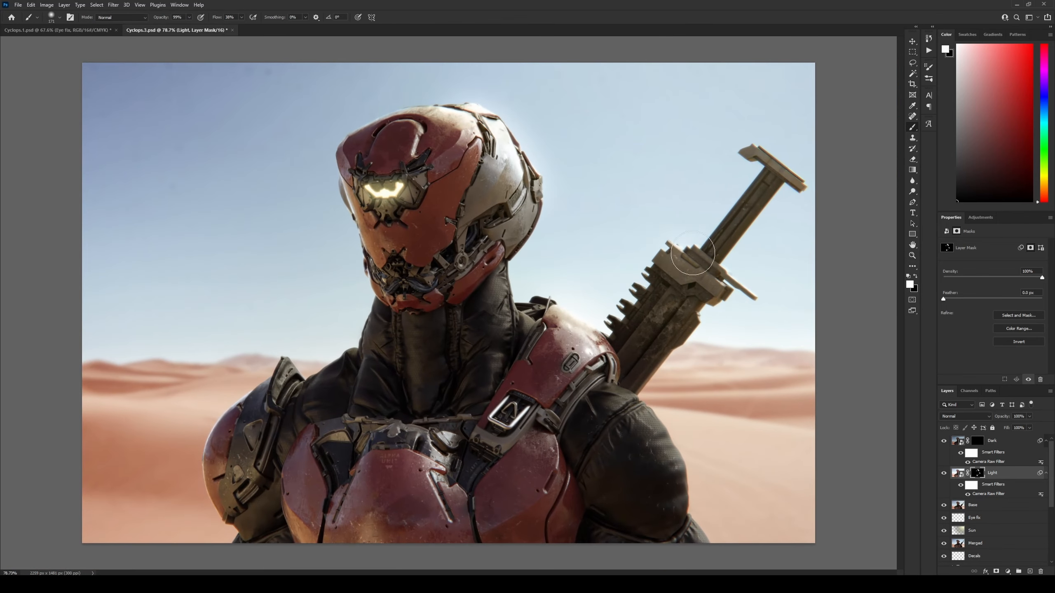
- Paint the Light layer's mask over the sword's grip and crossguard to highlight their sunlit edges
left_click_drag(669, 245, 702, 262)
mouse_move(795, 185)
left_mouse_down()
mouse_move(752, 152)
mouse_move(675, 239)
left_mouse_up()
key("x")
key("x")
left_click_drag(727, 280, 755, 297)
key("x")
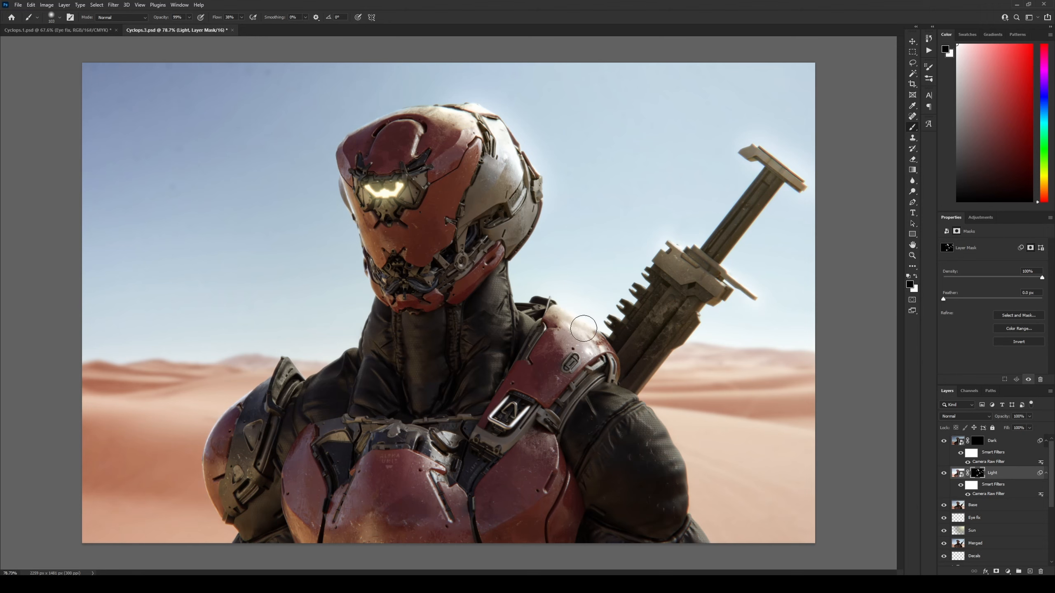
- Refine the Light layer's mask on the top of the shoulder armor beside the sword and on the opposite shoulder plate
key("x")
left_click_drag(573, 329, 602, 346)
key("x")
key("x")
left_click_drag(278, 390, 294, 373)
key("z")
left_click_drag(584, 408, 564, 408)
left_click_drag(480, 402, 472, 402)
- Check the shading in Cyclops.1.psd and paint the Dark layer's mask in Cyclops.3.psd over the arm farthest from the sword
left_click(1005, 443)
left_click(83, 31)
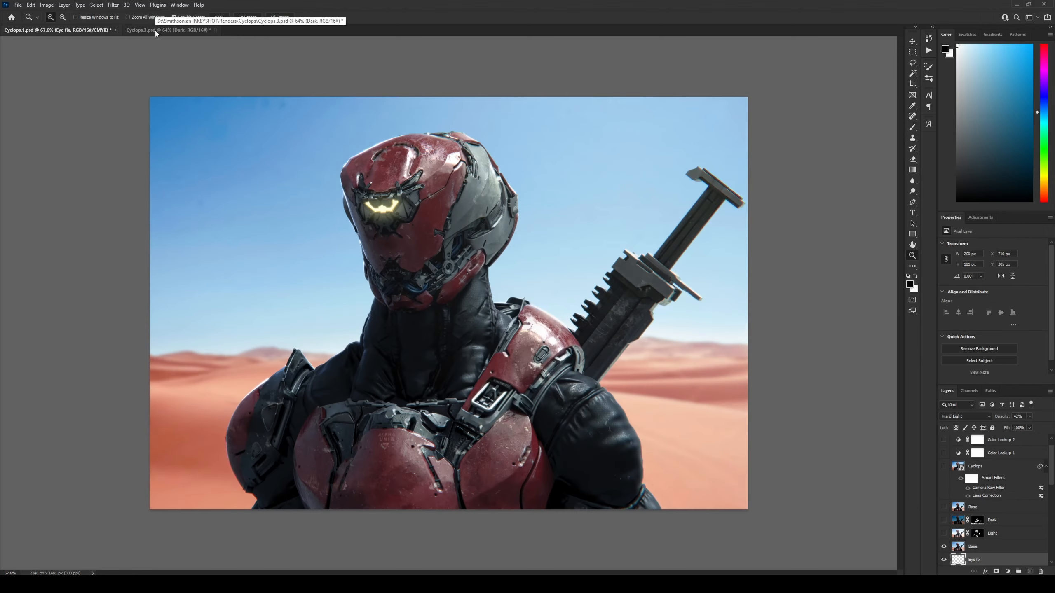
left_click(156, 32)
left_click_drag(451, 361, 477, 361)
left_click(977, 440)
left_click_drag(395, 373, 355, 374)
key("b")
mouse_move(208, 432)
left_mouse_down()
mouse_move(183, 459)
mouse_move(293, 451)
left_mouse_up()
- Darken the collar area below the neck and the lower chest through the Dark layer's mask with a smaller brush
key("bracketleft")
key("bracketleft")
key("bracketleft")
key("bracketleft")
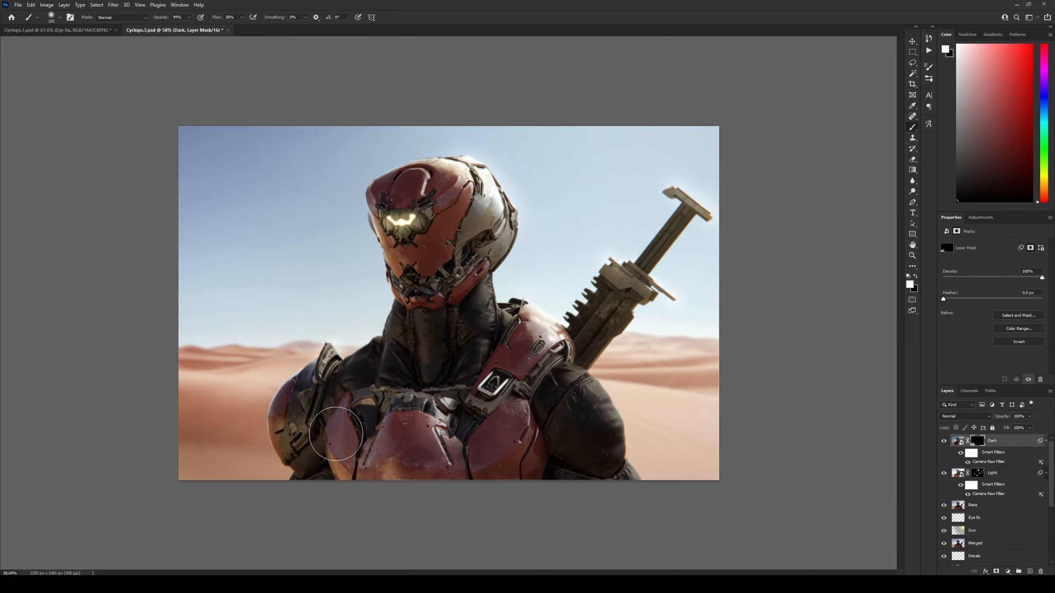
left_click_drag(392, 368, 471, 378)
left_click_drag(556, 496, 349, 472)
- Darken the lower part of the sword-side arm through the Dark layer's mask with a larger brush
key("bracketright")
key("bracketright")
key("bracketright")
key("bracketright")
key("bracketright")
left_click_drag(705, 463, 602, 500)
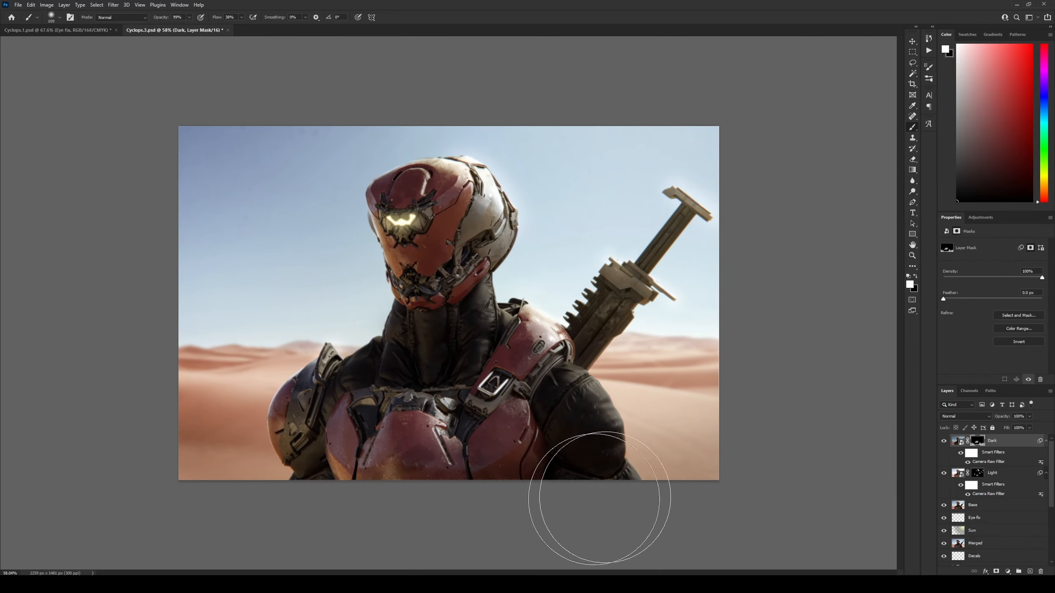
- Deepen the shadows in the helmet's jaw mechanics and side recesses on the Dark layer's mask with a small brush
right_click(565, 342, "alt")
key("z")
left_click_drag(421, 270, 461, 270)
right_click(403, 293, "alt")
left_click_drag(376, 294, 494, 265)
scroll(399, 291, "up", 1)
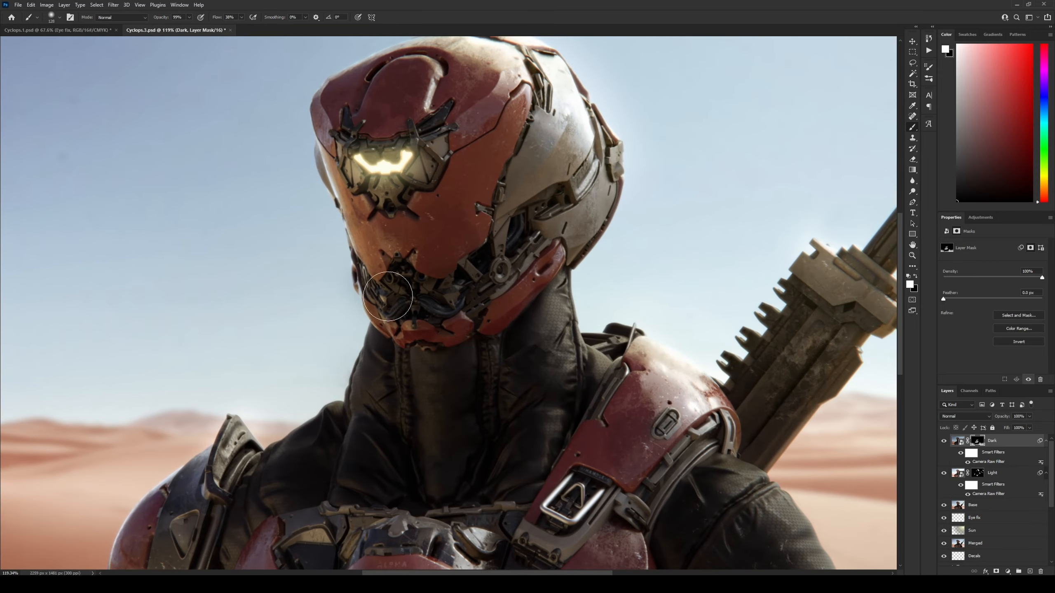
right_click(372, 280, "alt")
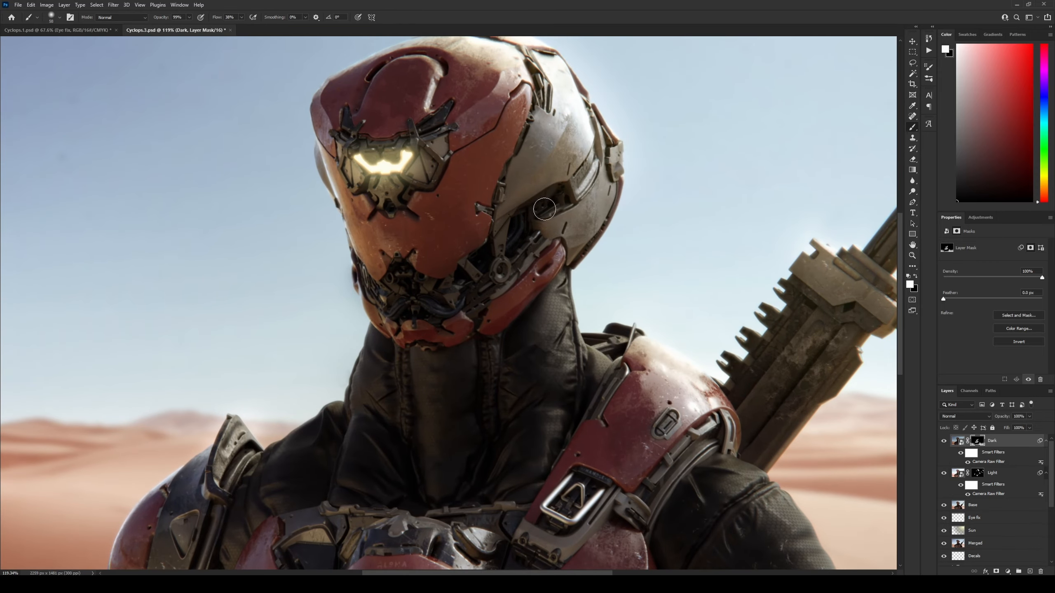
scroll(513, 229, "down", 3)
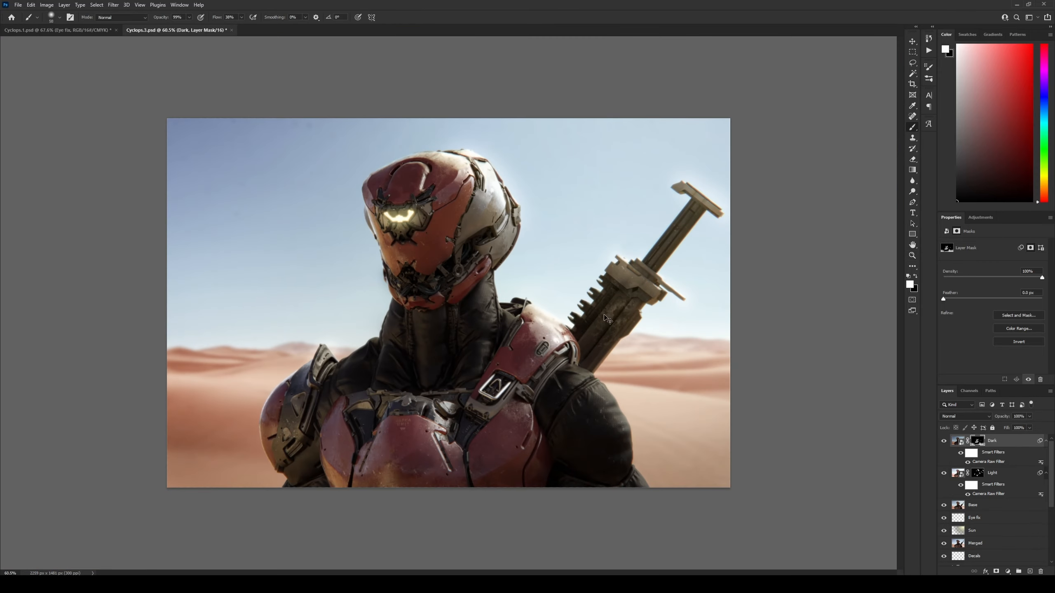
- Toggle the Dark layer to judge its effect and lower its opacity
key("z")
left_click_drag(557, 357, 540, 358)
left_click(943, 440)
left_click(943, 440)
left_click_drag(1004, 416, 993, 419)
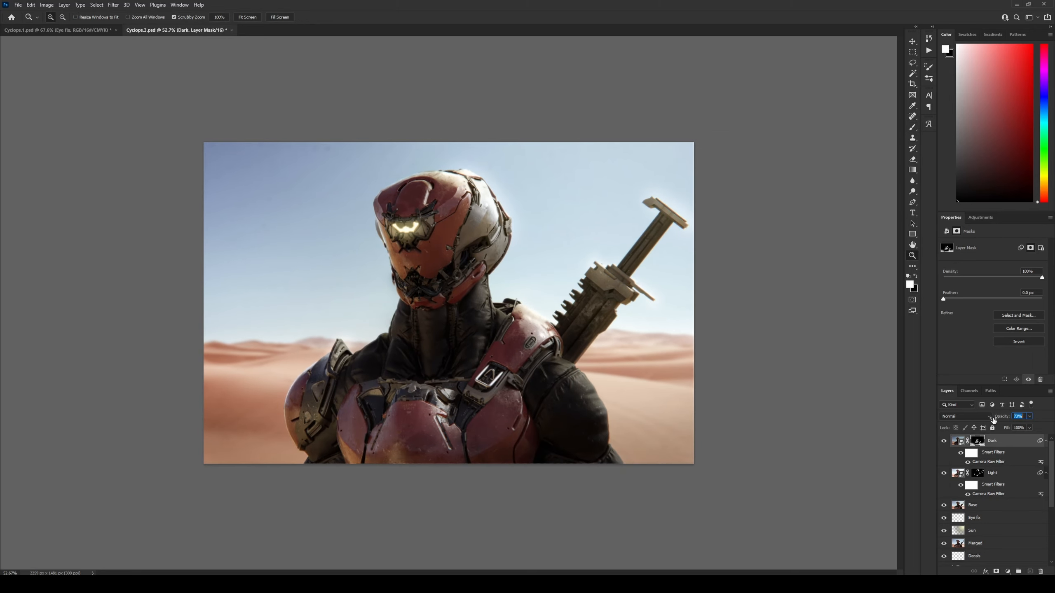
- Lower the Light layer's opacity in Cyclops.3.psd, checking against the layer settings in Cyclops.1.psd
key("alt+bracketleft")
left_click(102, 33)
key("alt+bracketright")
key("alt+bracketright")
key("alt+bracketright")
left_click(145, 31)
left_click(102, 31)
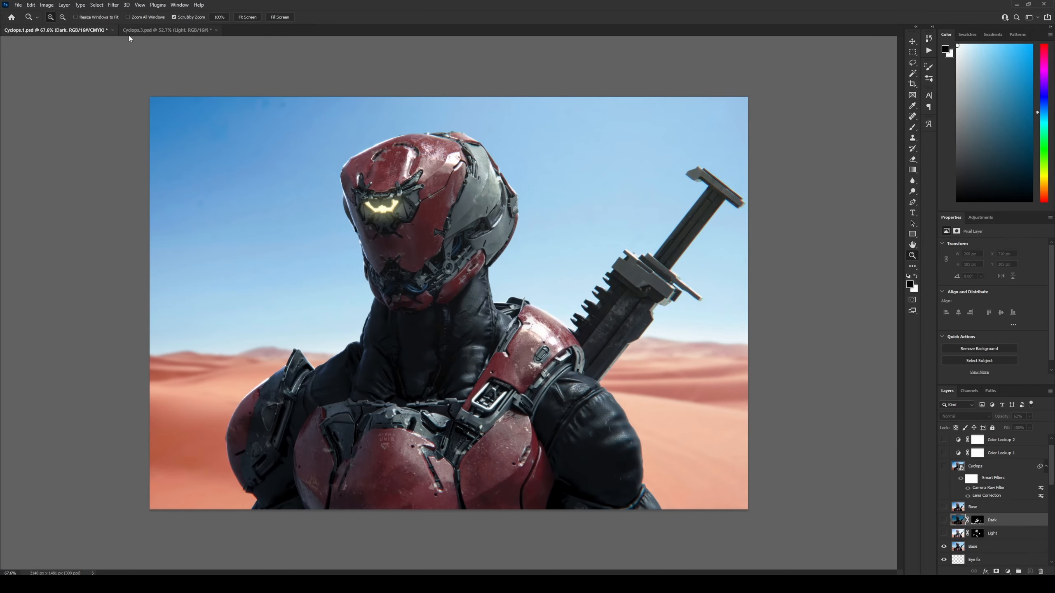
left_click(136, 33)
left_click_drag(459, 340, 477, 339)
left_click(996, 446)
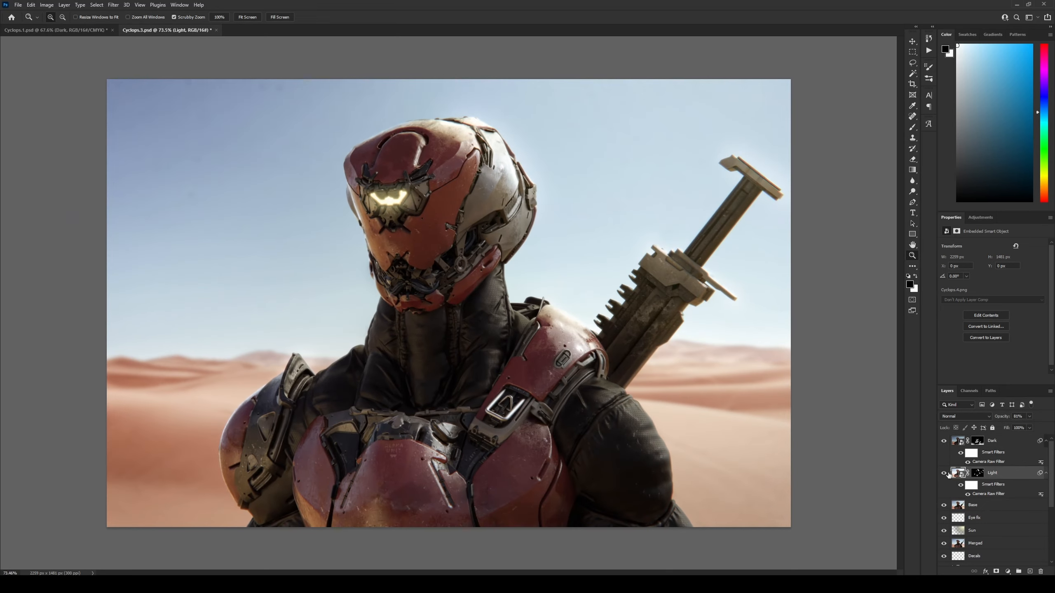
- Compare the overall light, contrast and color of Cyclops.1.psd and Cyclops.3.psd at matching zoom levels
left_click_drag(519, 297, 400, 256)
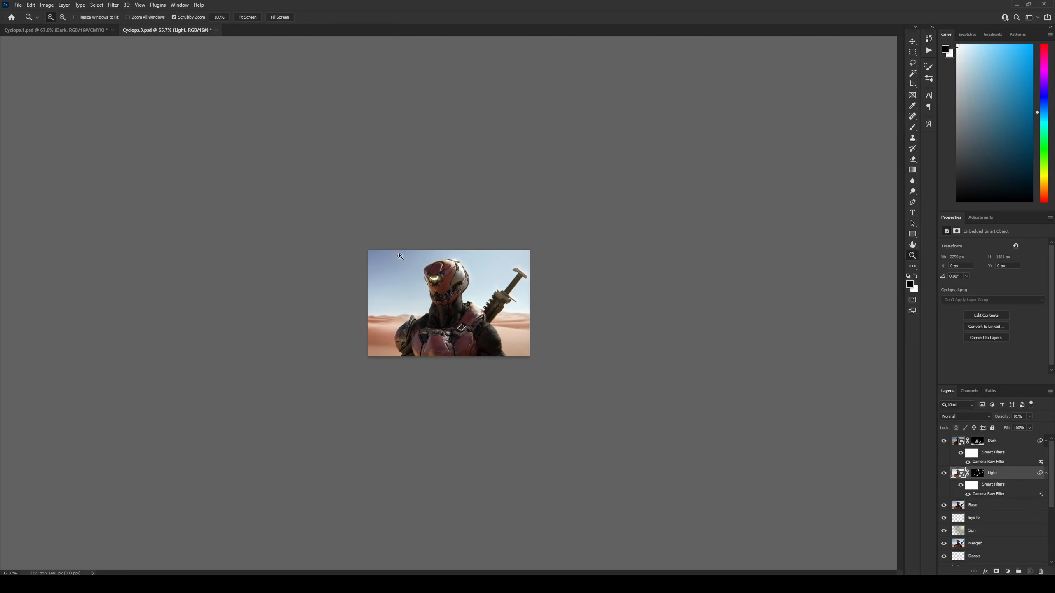
left_click(105, 30)
mouse_move(274, 95)
left_mouse_down()
mouse_move(172, 94)
mouse_move(274, 95)
left_mouse_up()
left_click(160, 31)
left_click(102, 30)
left_click(149, 30)
left_click(63, 29)
left_click(129, 32)
left_click(98, 32)
left_click(139, 30)
left_click(66, 30)
left_click(160, 31)
left_click_drag(174, 96, 274, 95)
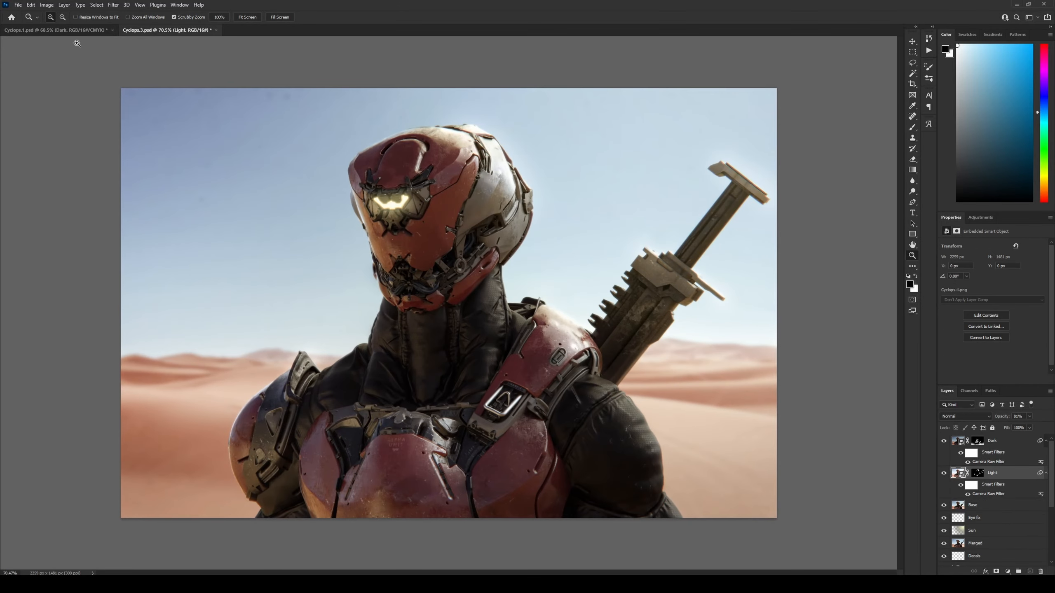
left_click(77, 32)
left_click(155, 31)
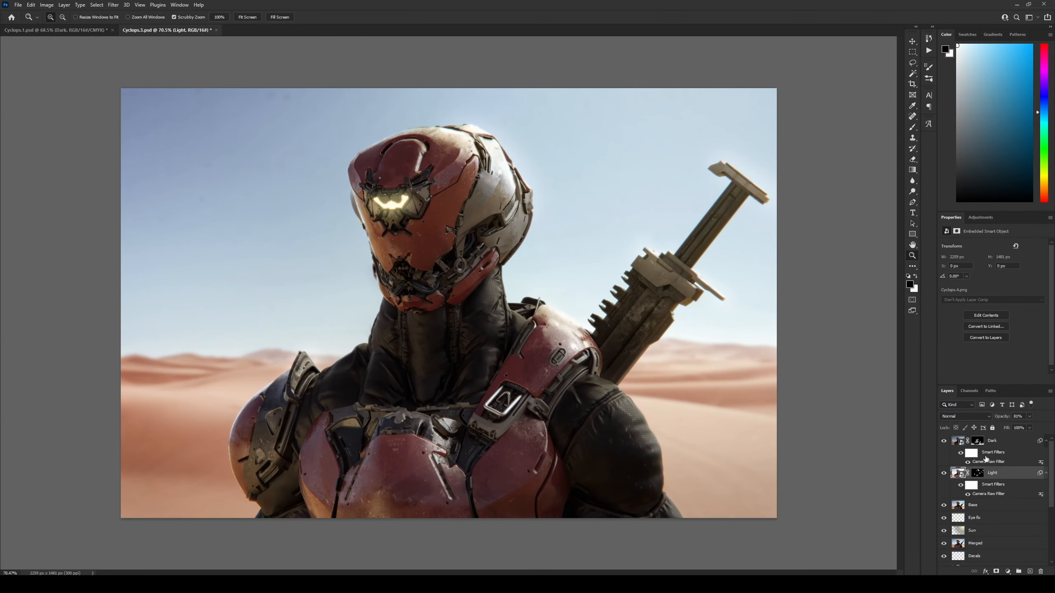
- Duplicate the Base, Light and Dark layers, merge the copies and name the result Merged
left_click(993, 504)
left_click(1005, 441, "shift")
key("ctrl+j")
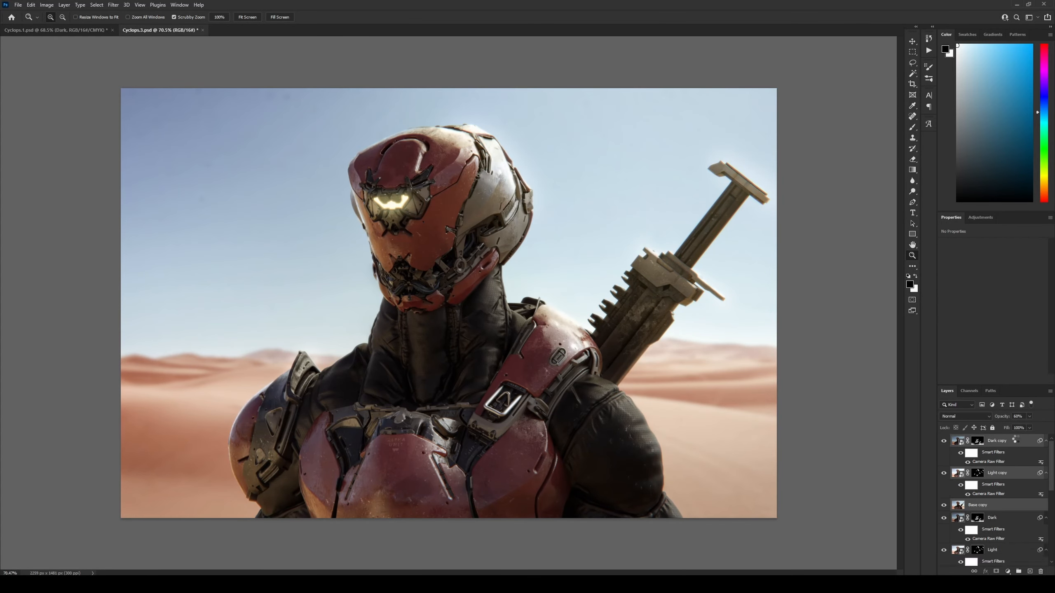
key("ctrl+e")
double_click(982, 440)
type("Merged")
key("Return")
- Show the Light, Dark and upper Base layers in Cyclops.1.psd and examine the filters on its Cyclops smart object
left_click(86, 31)
left_click(944, 536)
left_click(953, 522)
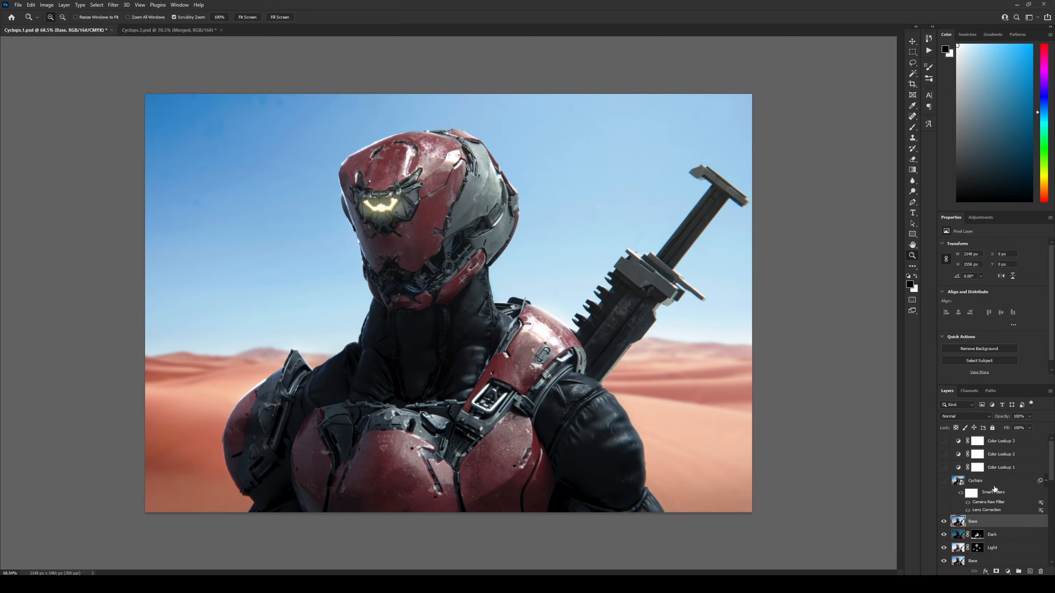
left_click(994, 484)
- Duplicate the top Merged layer in Cyclops.3.psd as a smart object named Complete
left_click(154, 30)
scroll(381, 146, "down", 1)
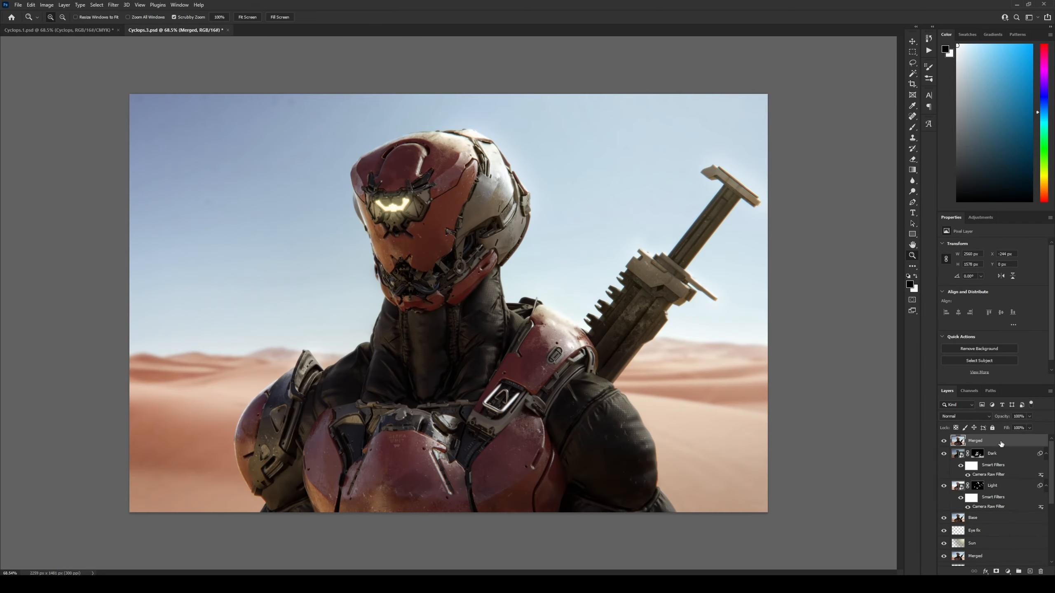
double_click(974, 440)
type("Complete")
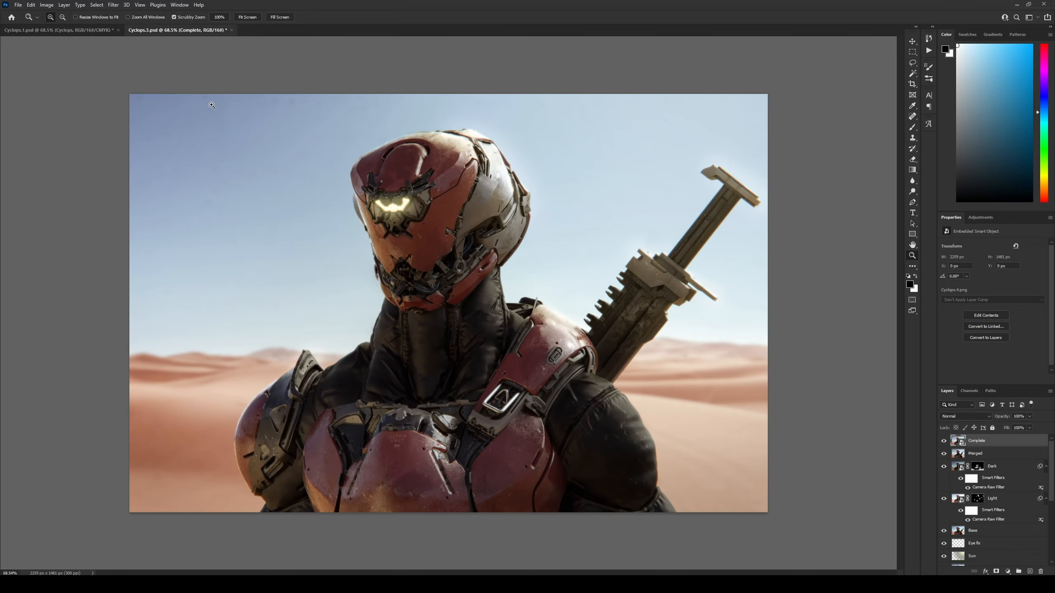
- Apply a Camera Raw Filter to Complete with an Optics vignette of -21 and grain of 15
left_click(113, 4)
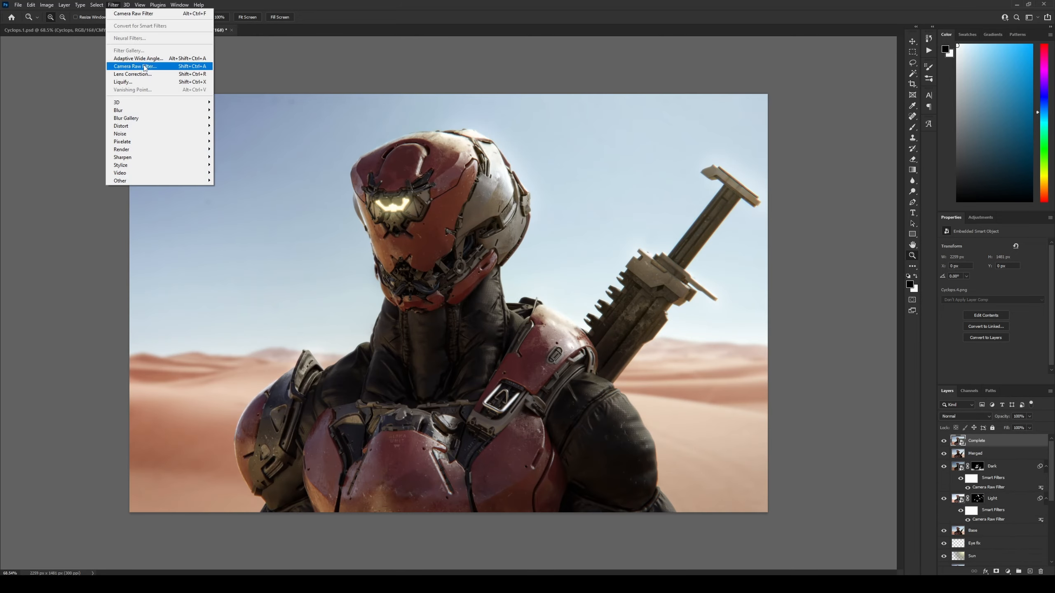
left_click(144, 66)
left_click_drag(910, 245, 903, 248)
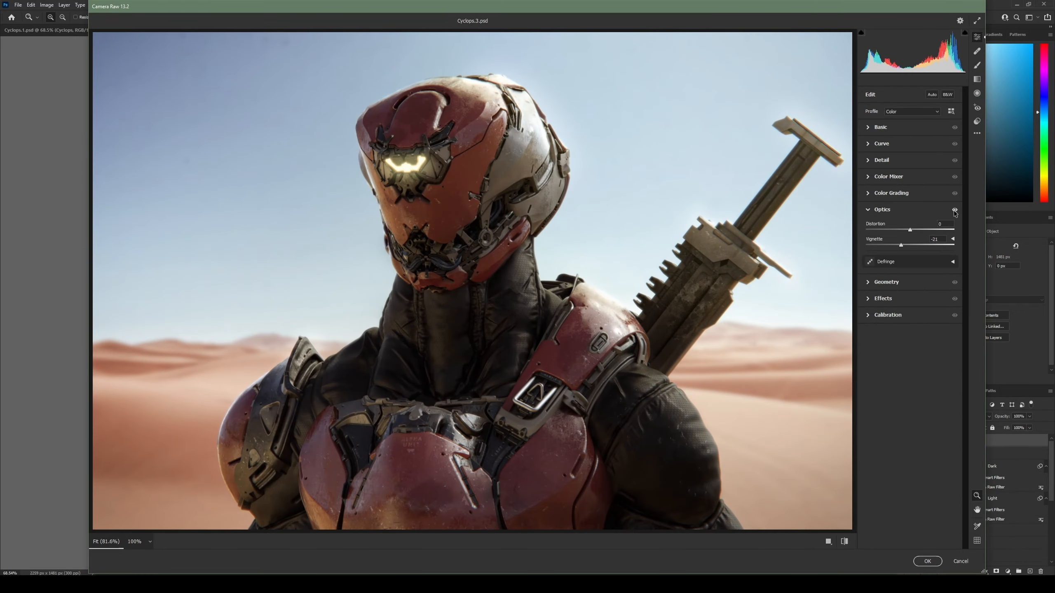
left_click(887, 282)
left_click(883, 292)
left_click(936, 256)
type("15")
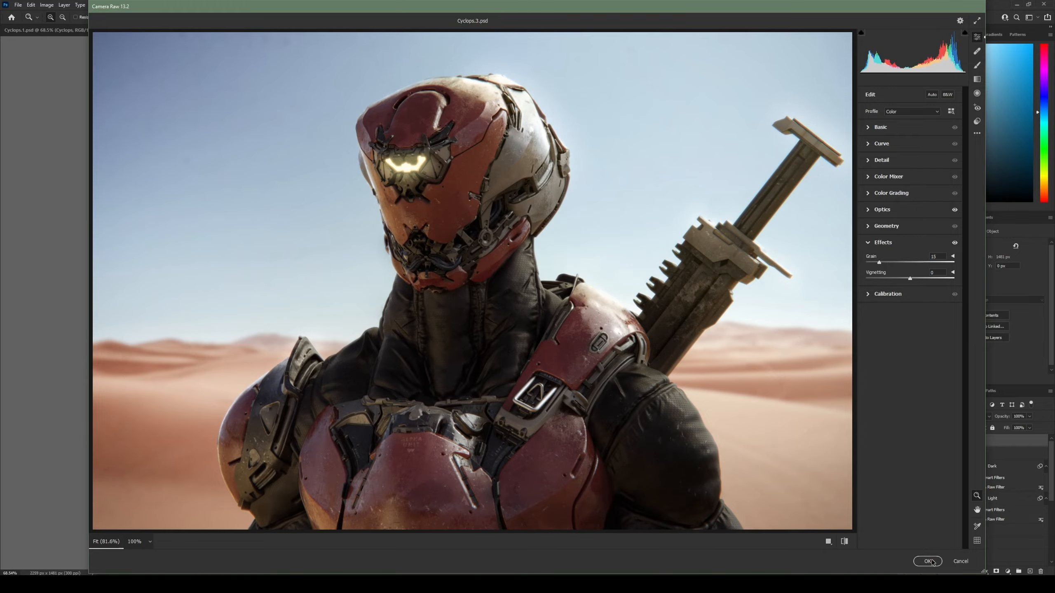
left_click(927, 561)
- Apply Lens Correction to Complete with the green/magenta fringe shifted slightly to a negative value
left_click(113, 4)
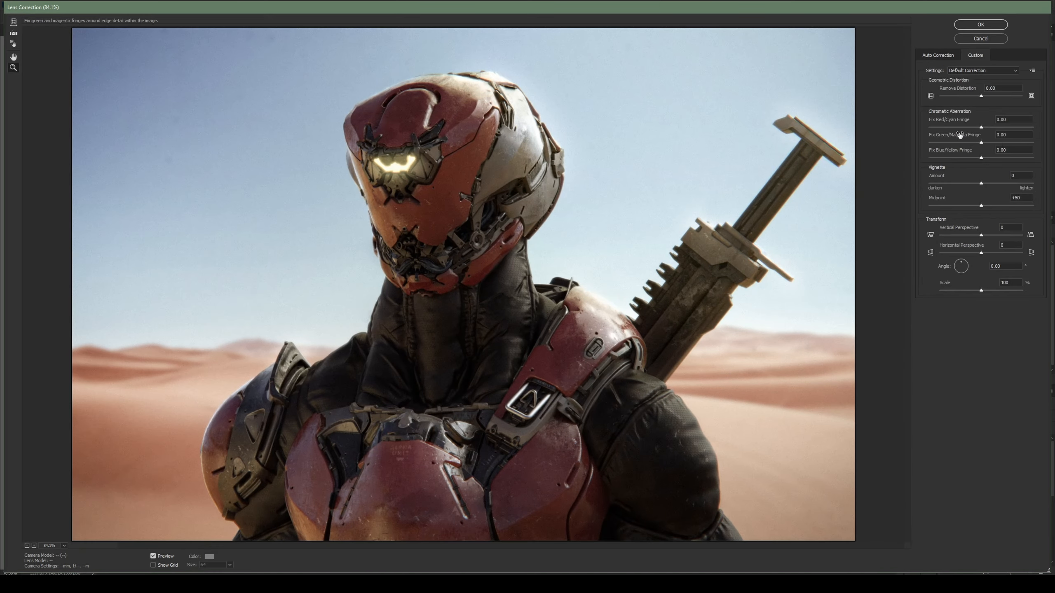
left_click_drag(981, 143, 976, 143)
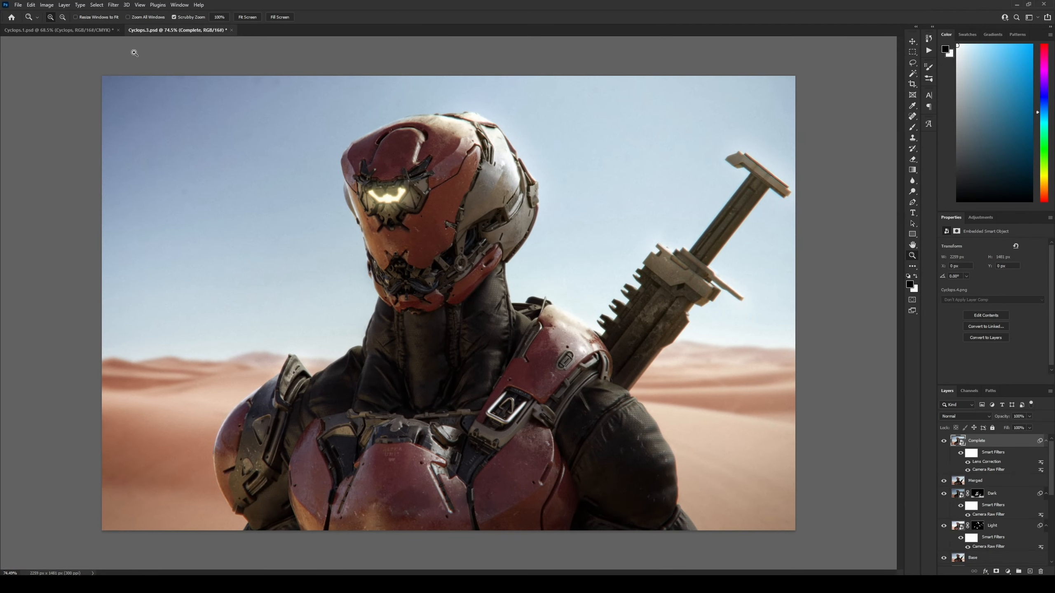
- Add a Color Lookup adjustment above Complete using the GSG_LUT_Everyday_Shaken LUT and reduce its opacity
left_click(1004, 246)
scroll(1004, 249, "down", 20)
left_click(996, 282)
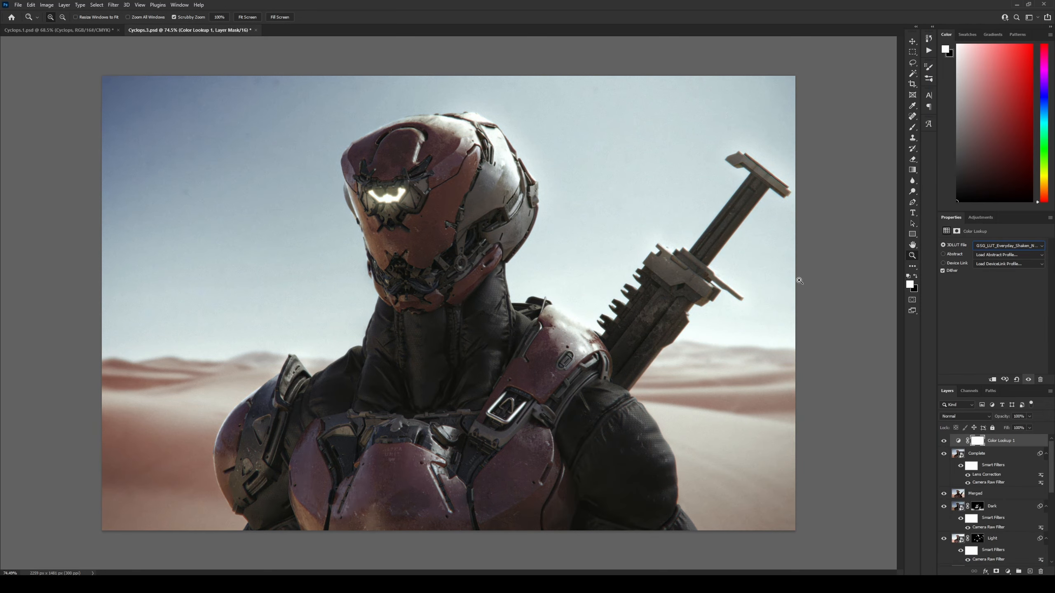
left_click(1000, 416)
type("2")
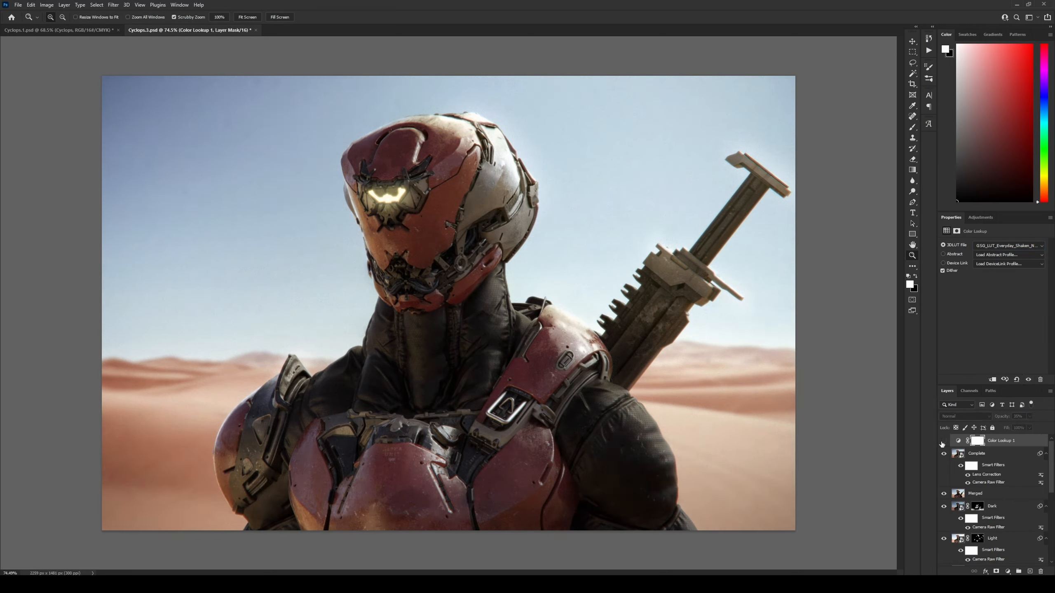
- Review the image with the Color Lookup adjustment shown and compare it with Cyclops.1.psd
left_click(943, 441)
mouse_move(557, 281)
left_mouse_down()
mouse_move(534, 281)
mouse_move(559, 272)
left_mouse_up()
left_click(52, 31)
left_click(196, 31)
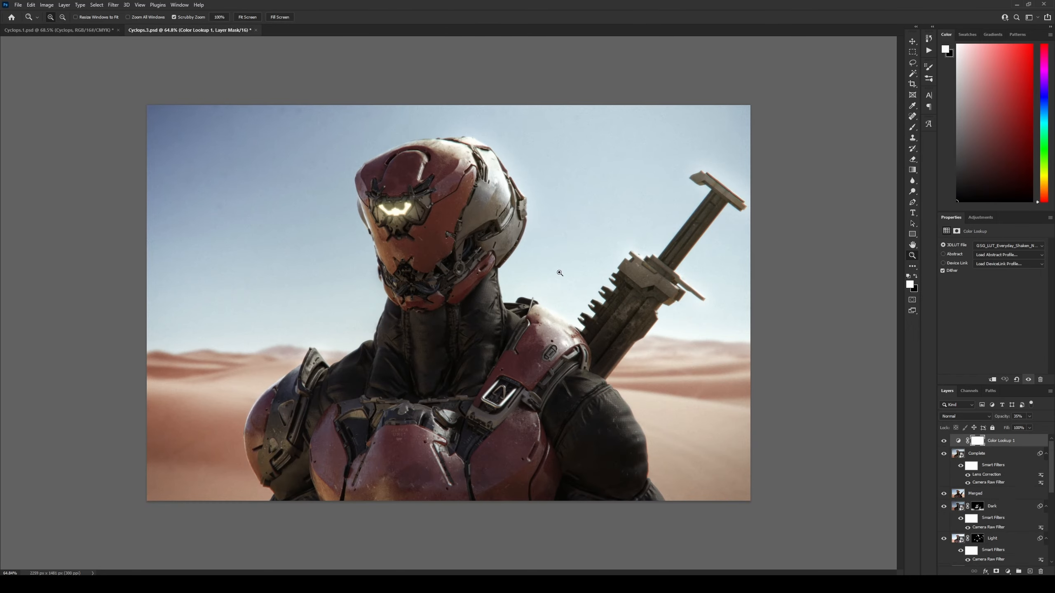